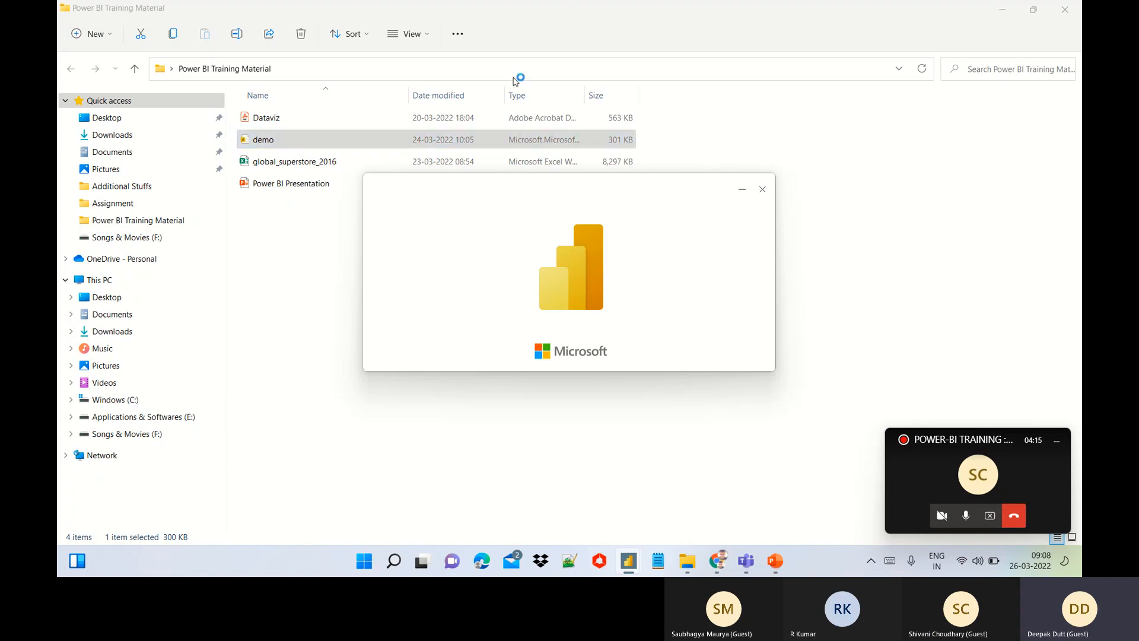
Step: Switch to the Teams meeting window to check the lobby, and minimize the meeting window
left_click(989, 515)
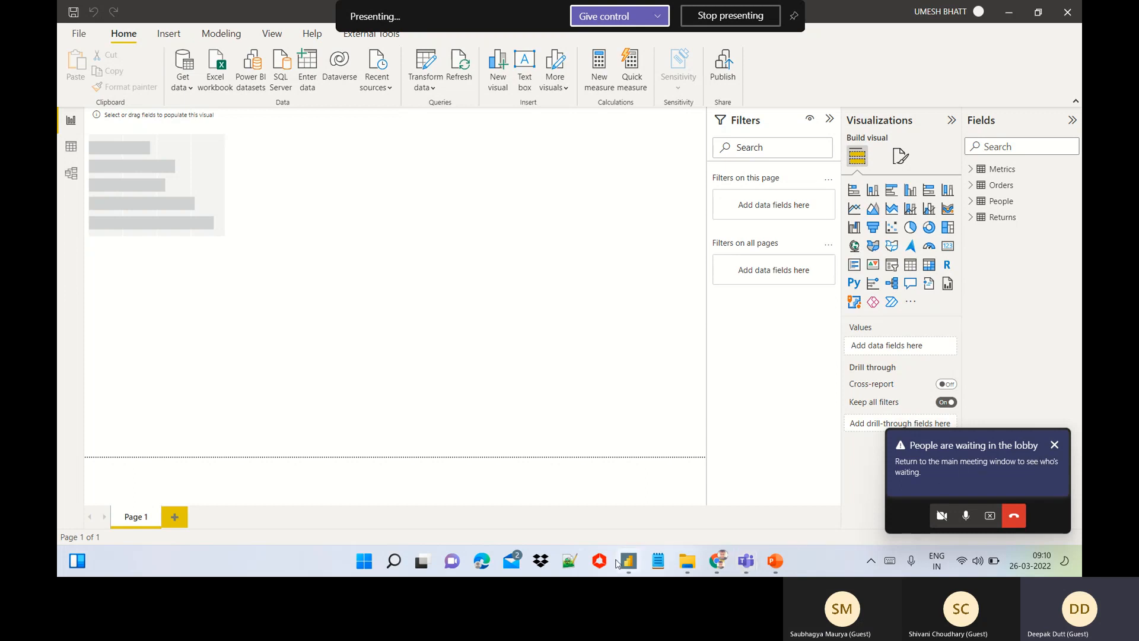
mouse_move(743, 573)
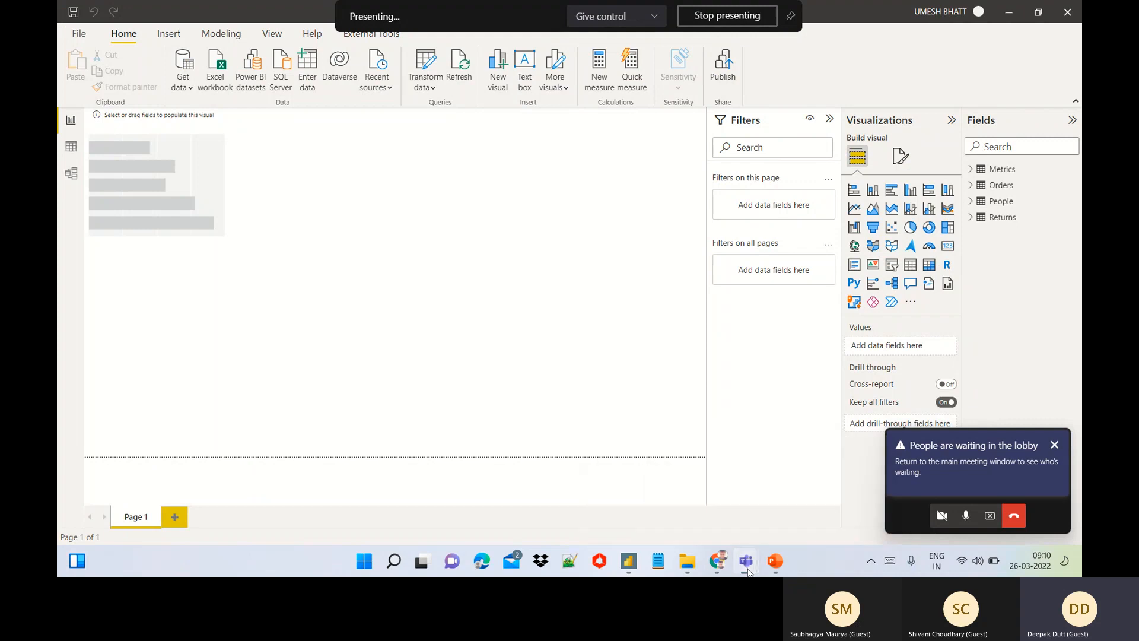
left_click(701, 491)
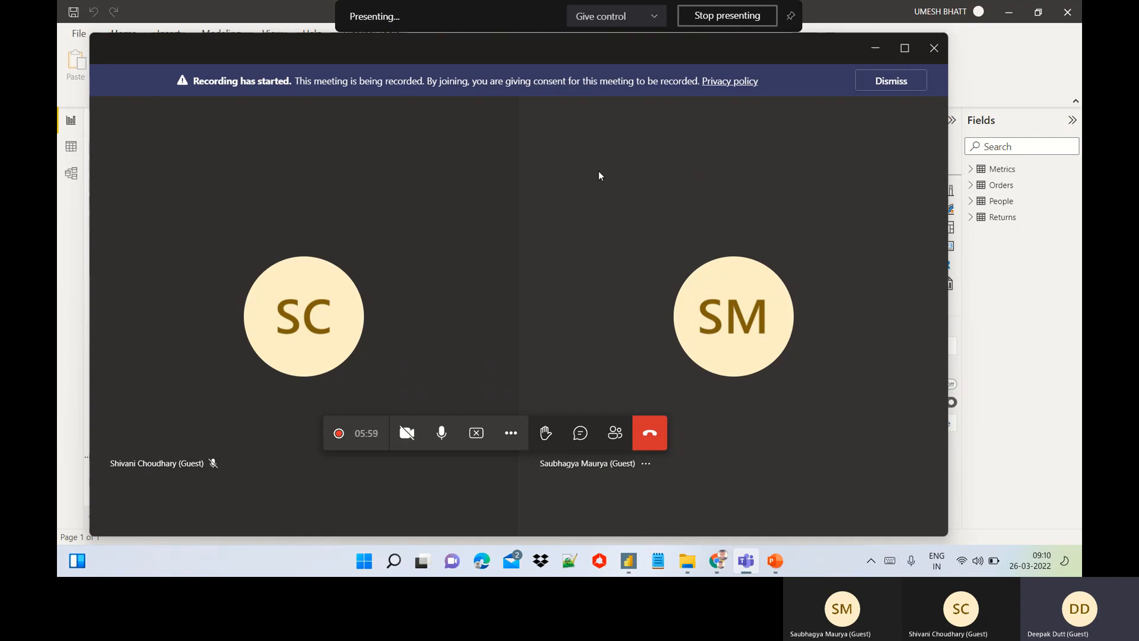
left_click(876, 49)
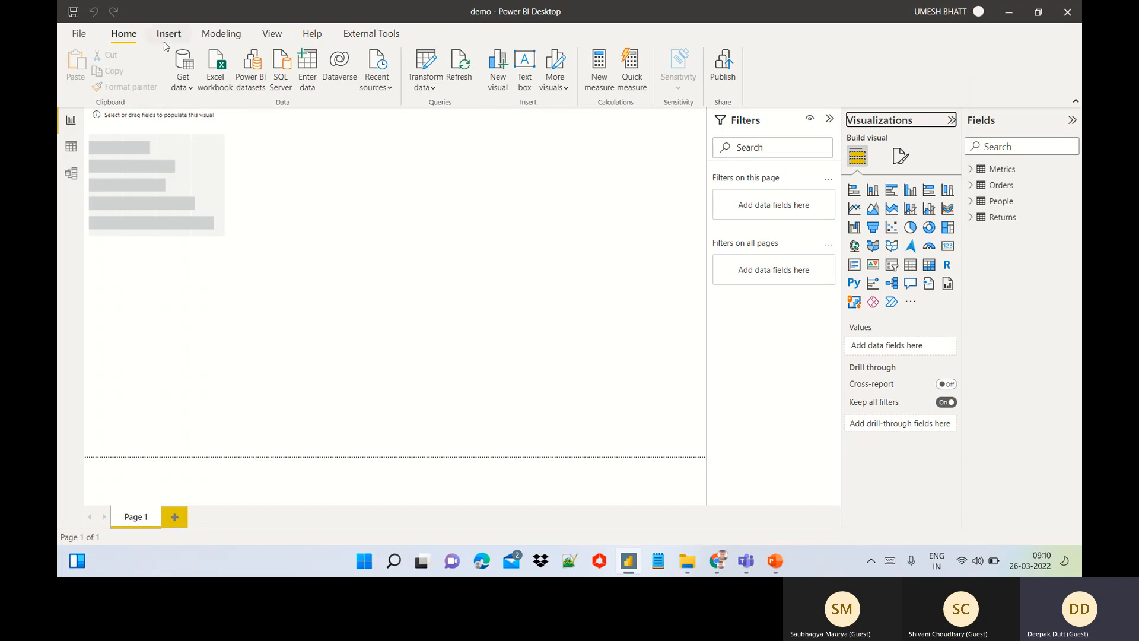
Step: Open the Power Query Editor to transform the report's data
left_click(425, 89)
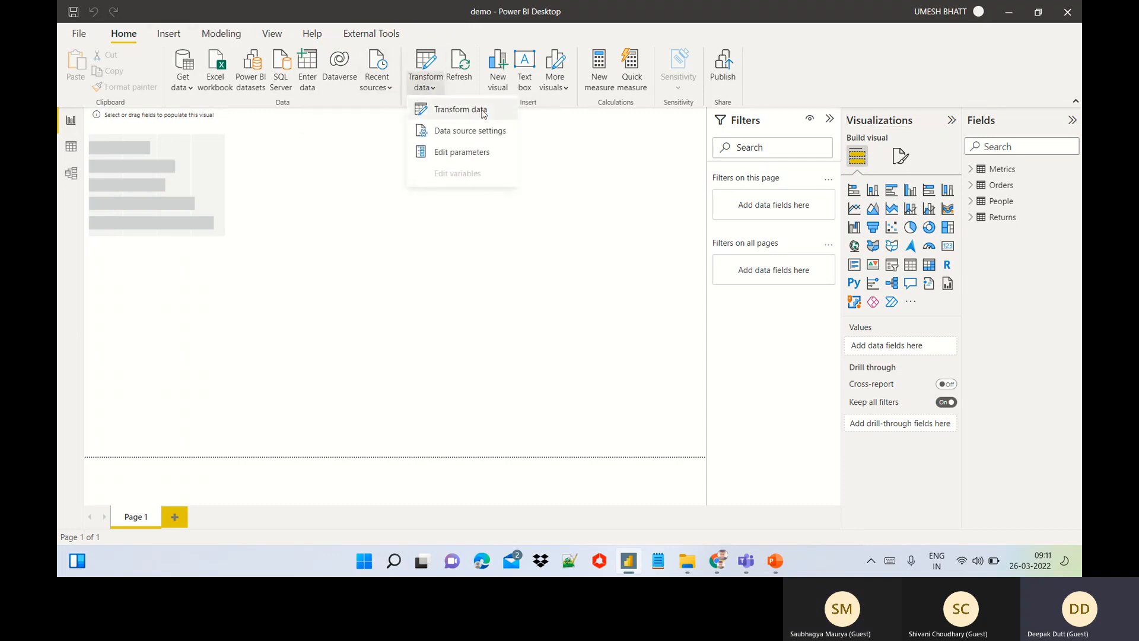
left_click(482, 112)
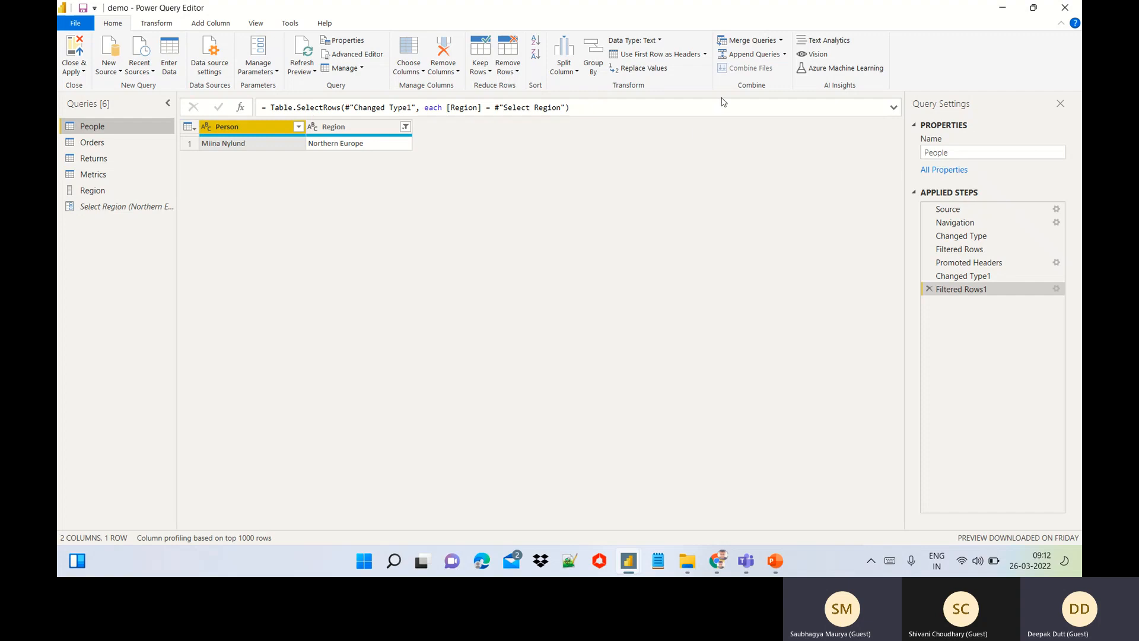
Step: Examine the Orders and Returns queries, comparing their columns to find the one both tables share
left_click(782, 41)
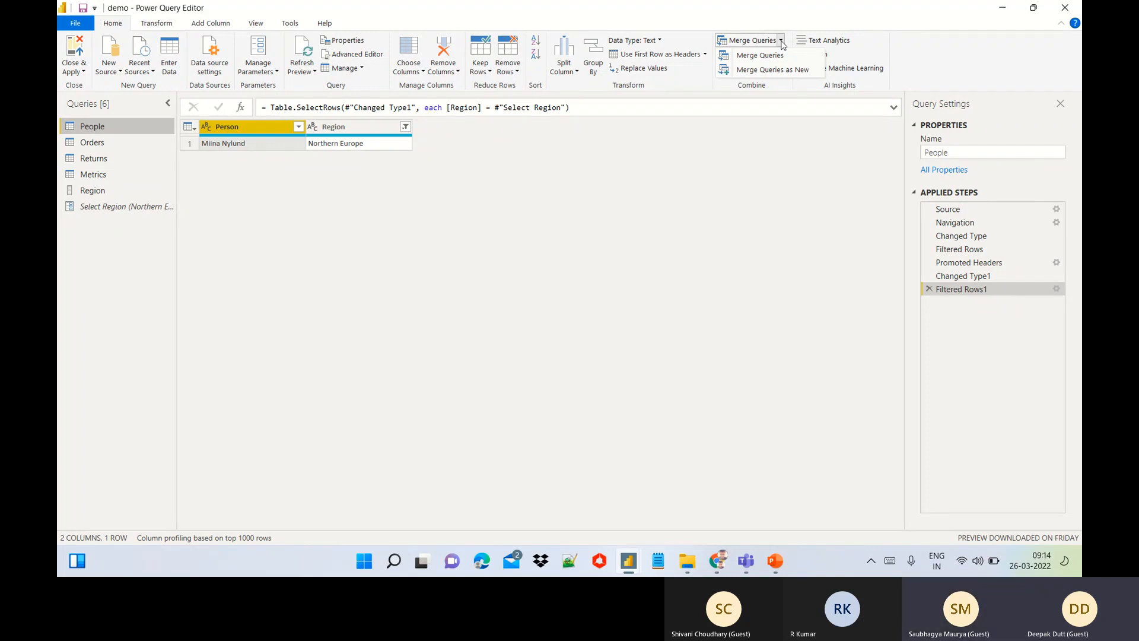
left_click(98, 146)
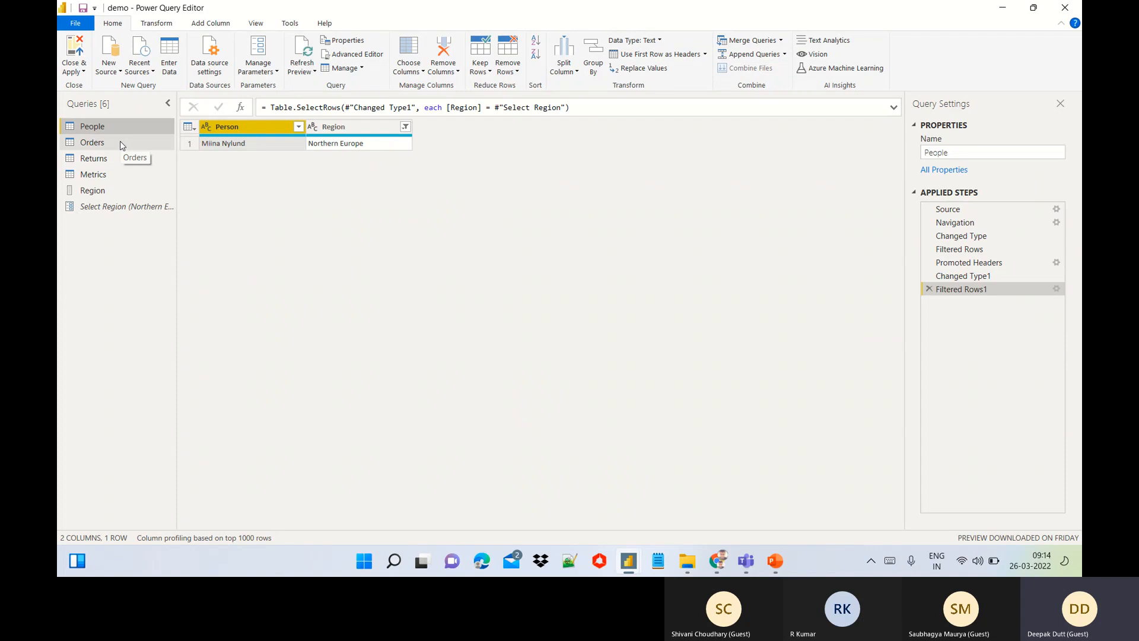
left_click(120, 143)
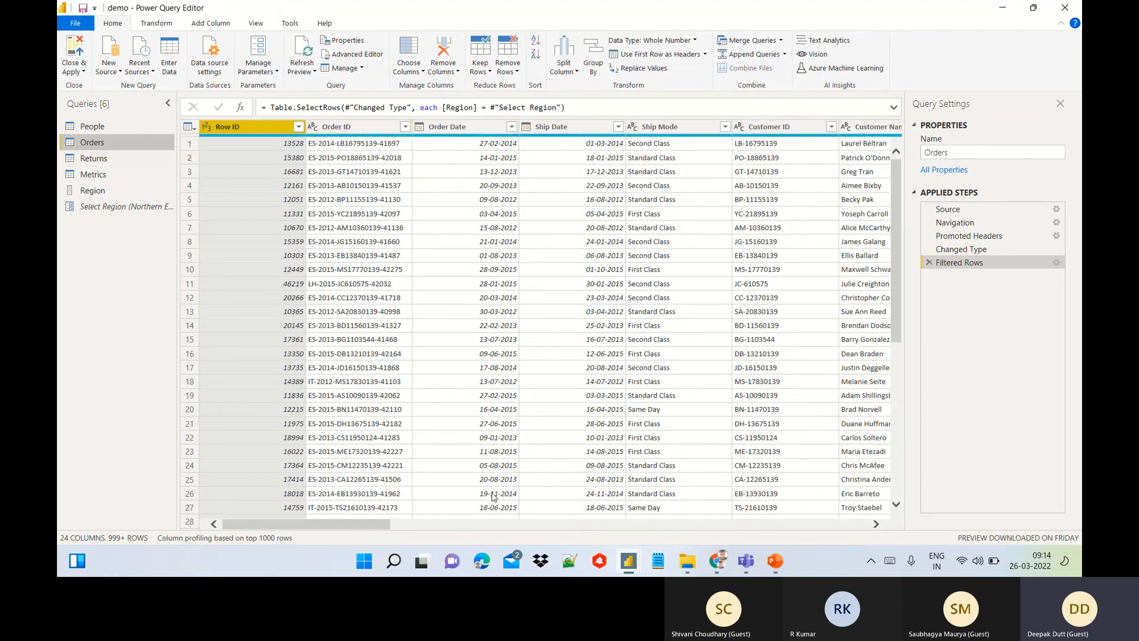
left_click_drag(367, 525, 258, 530)
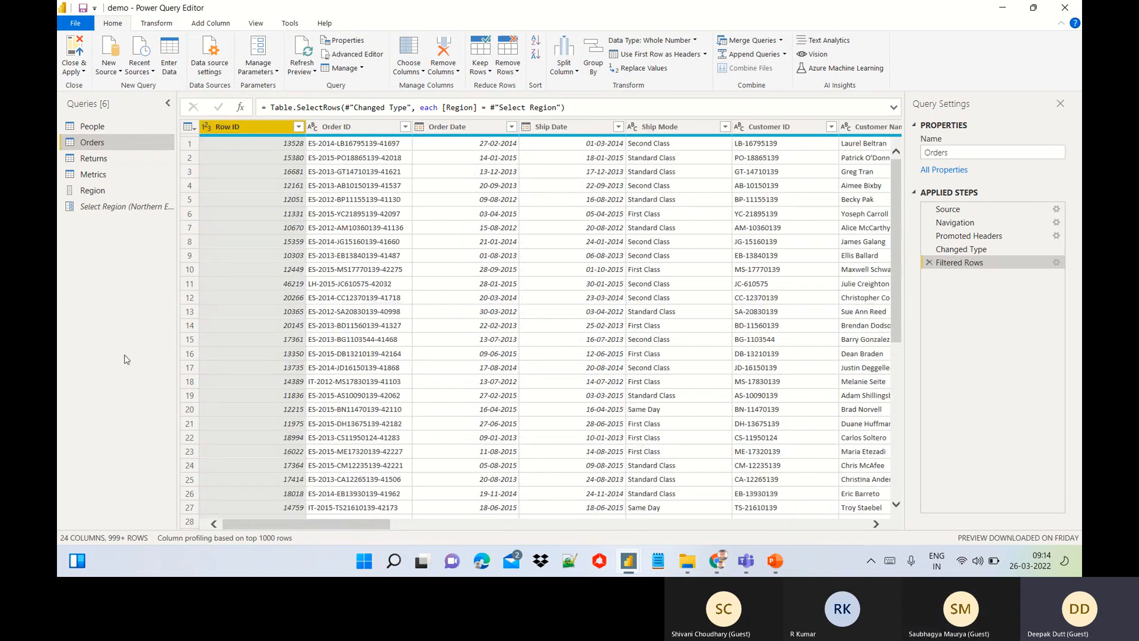
left_click(110, 160)
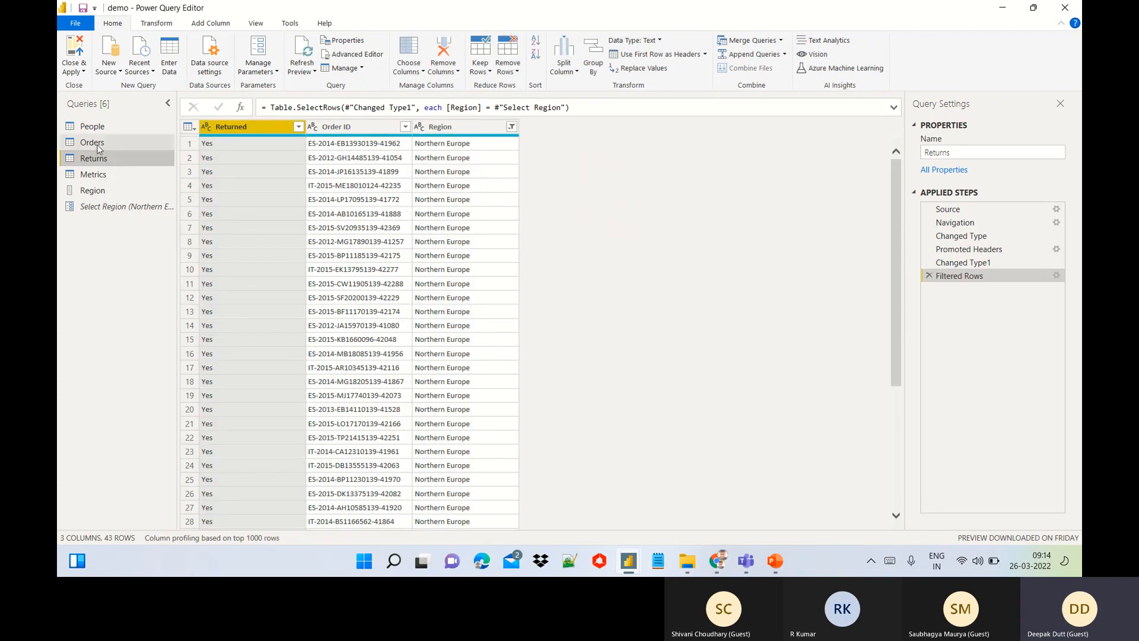
left_click(98, 146)
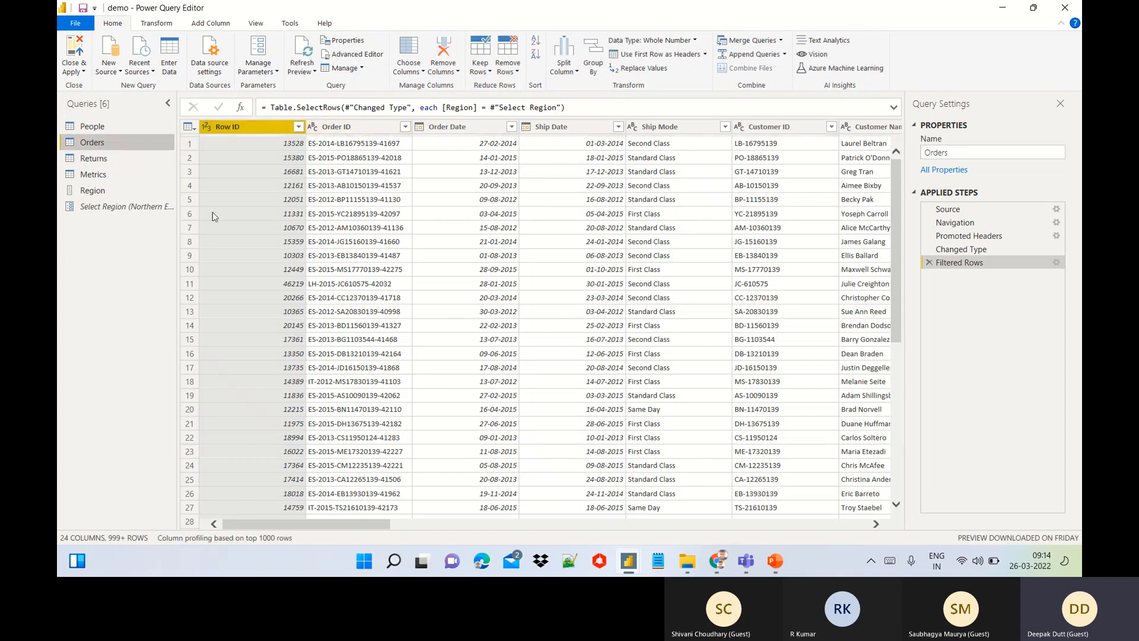
left_click(126, 159)
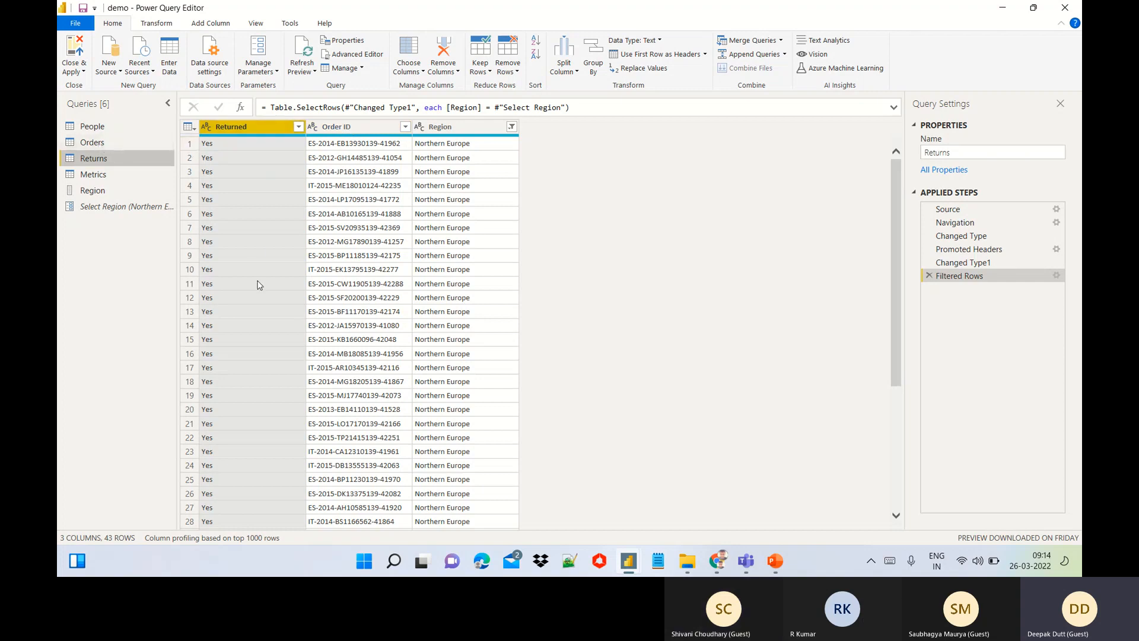
left_click(96, 143)
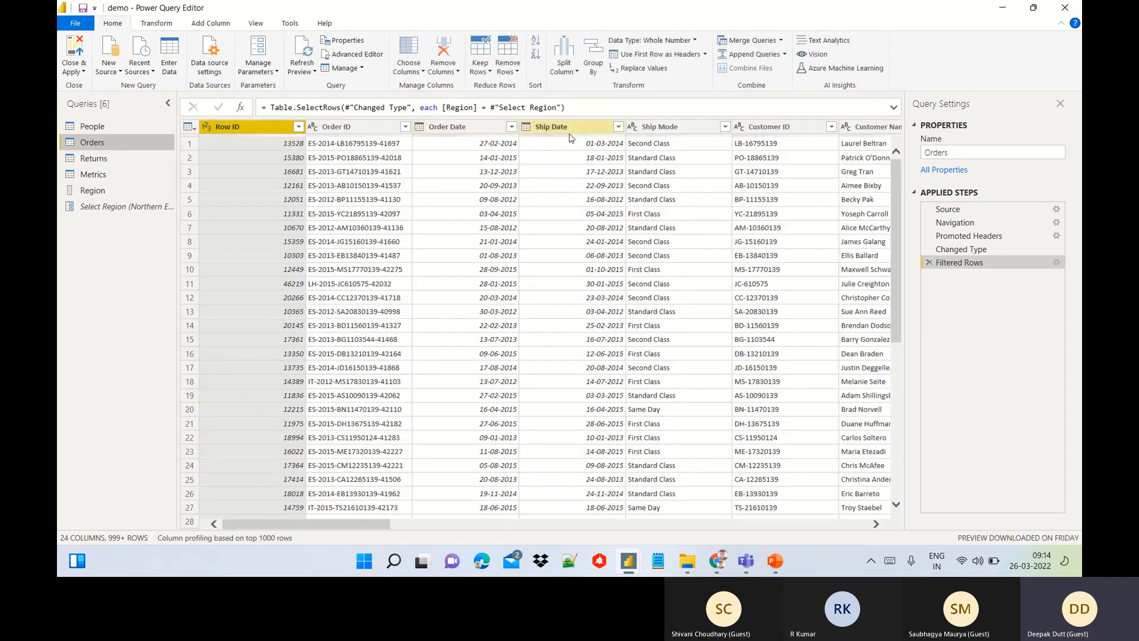
left_click_drag(309, 521, 246, 531)
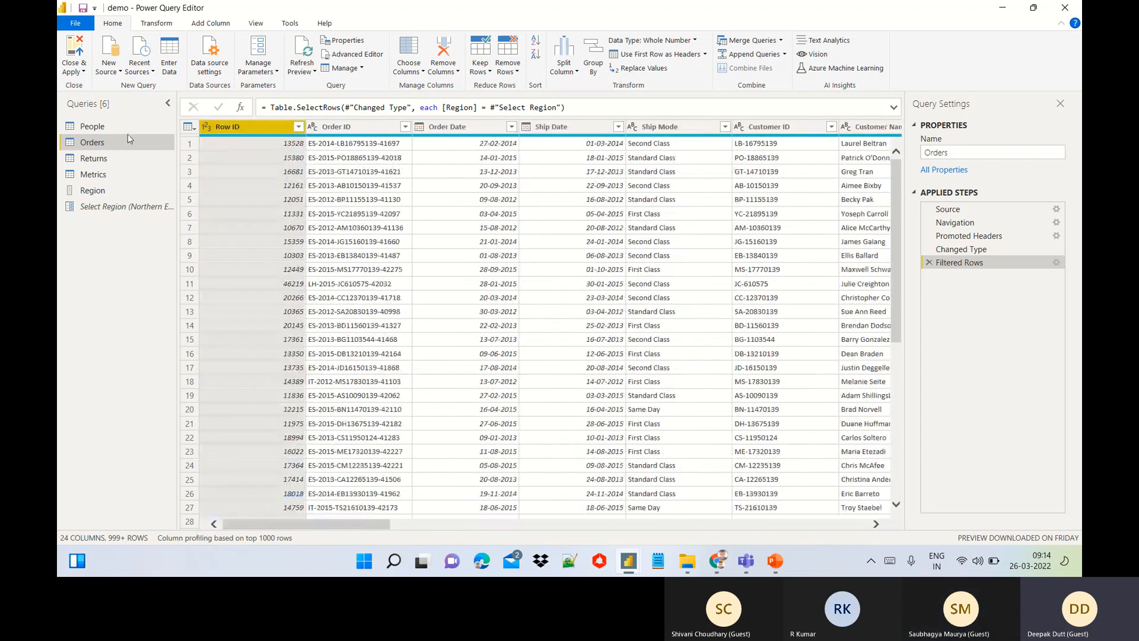
left_click(108, 158)
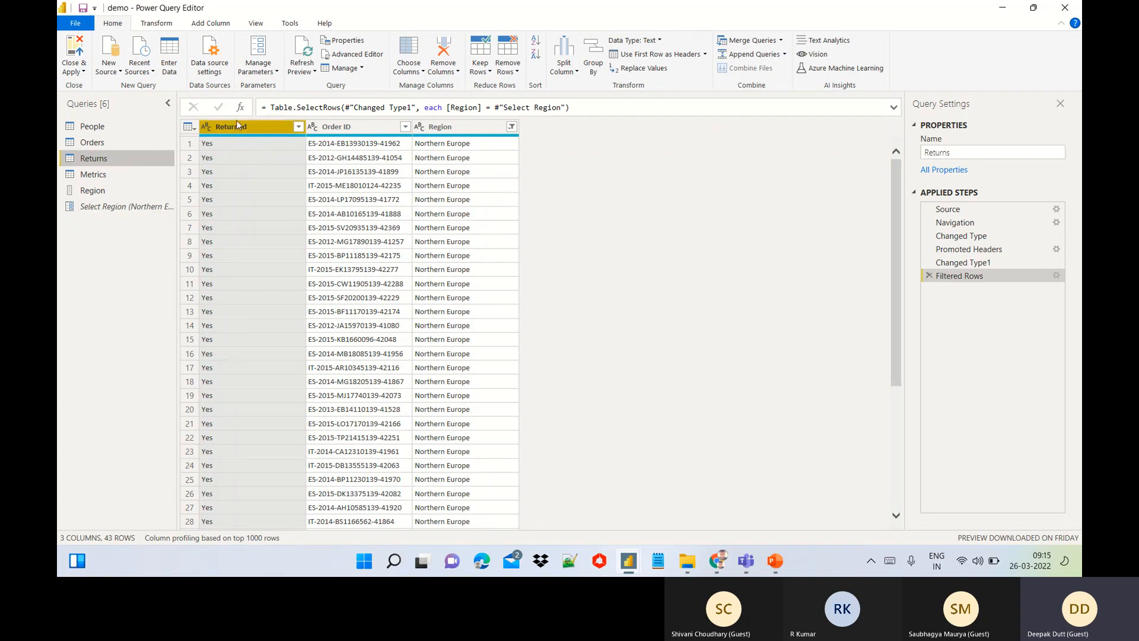
Step: Merge Orders with Returns as a new query, matching on Order ID with a Left Outer join
left_click(109, 149)
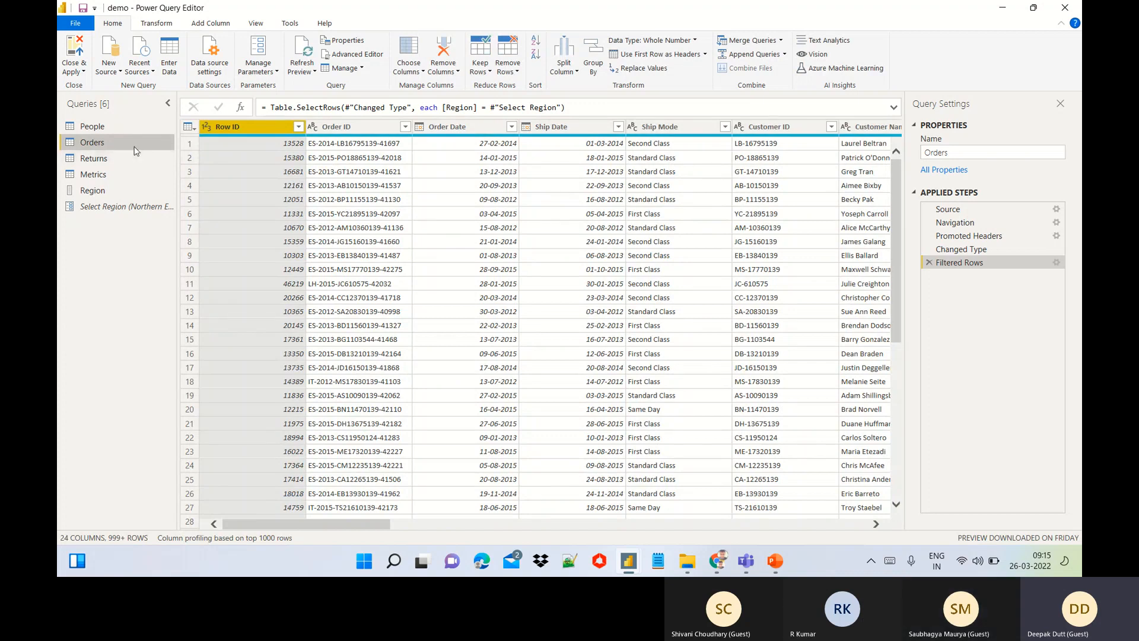
left_click(782, 41)
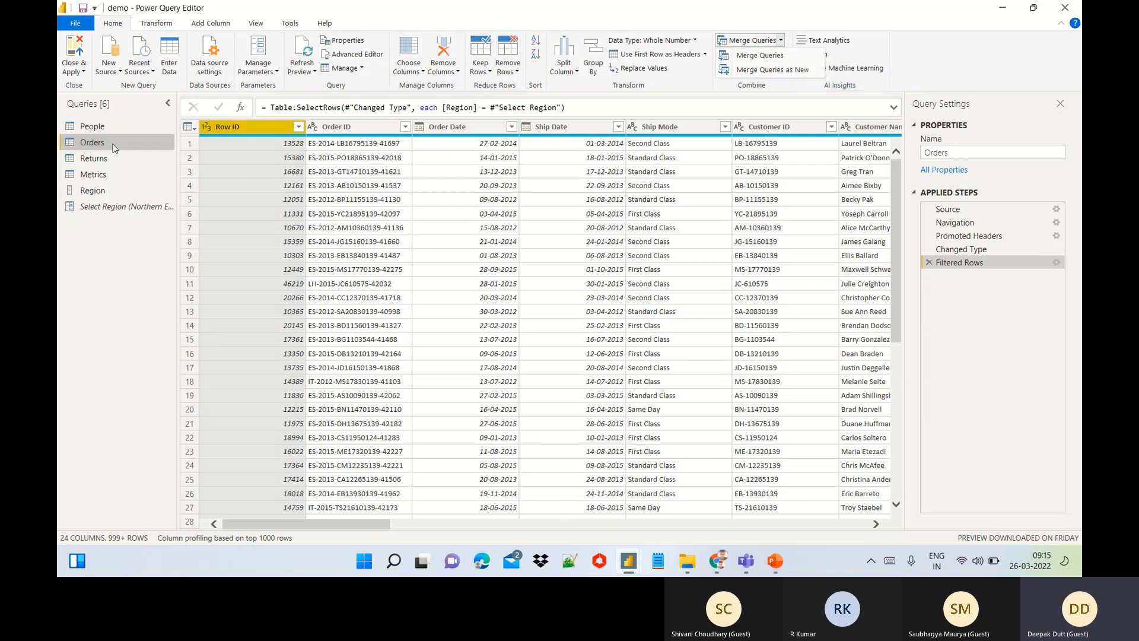
left_click(787, 72)
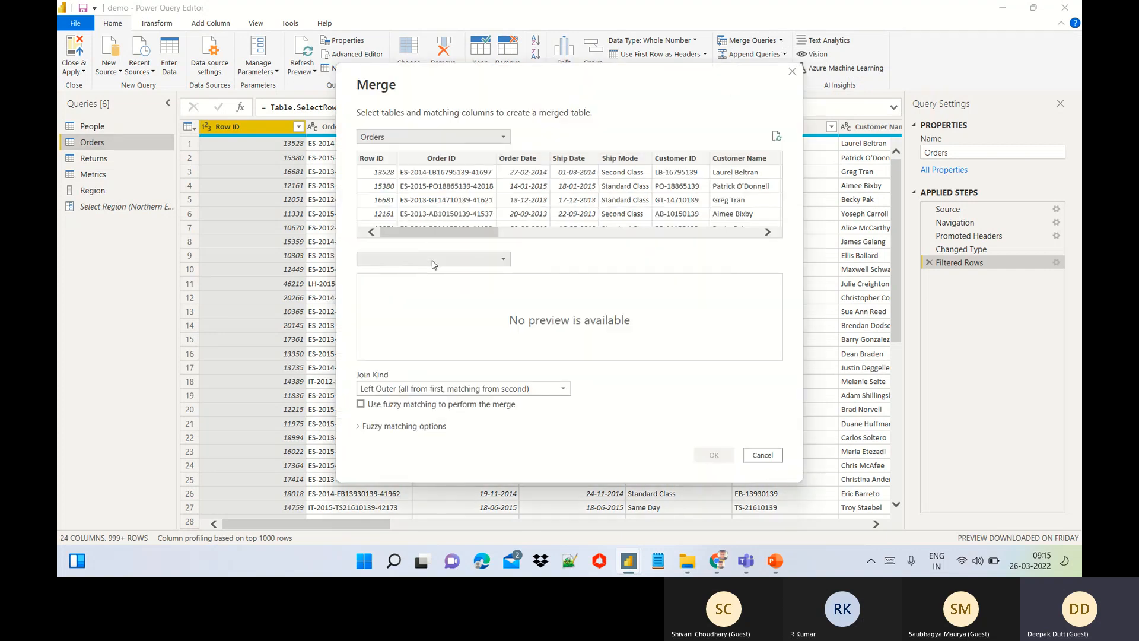
left_click(433, 265)
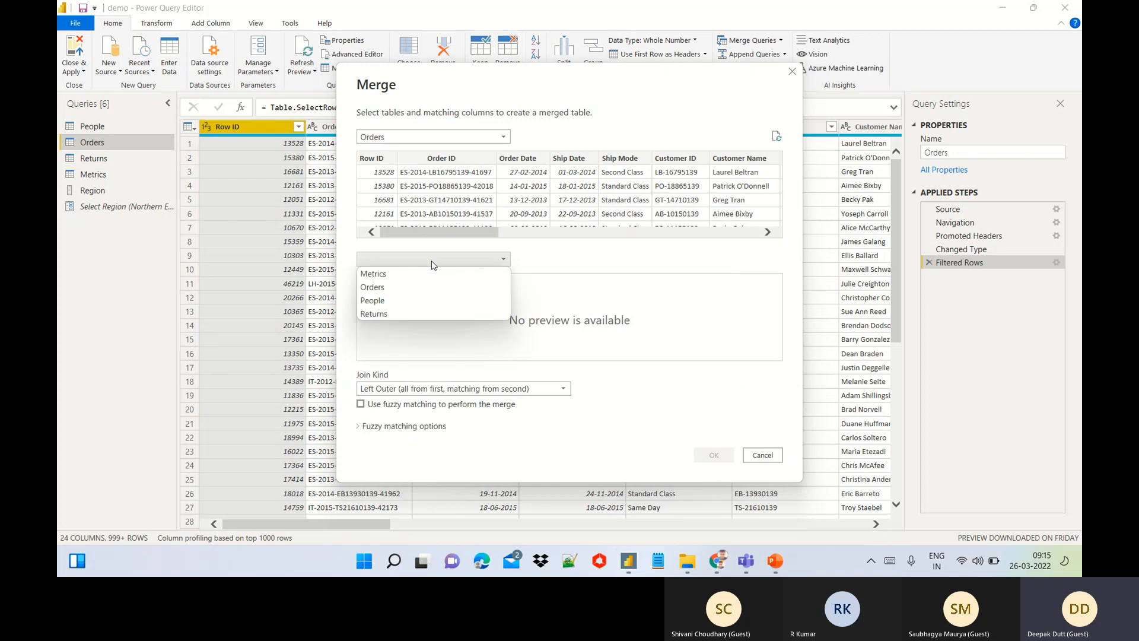
left_click(389, 314)
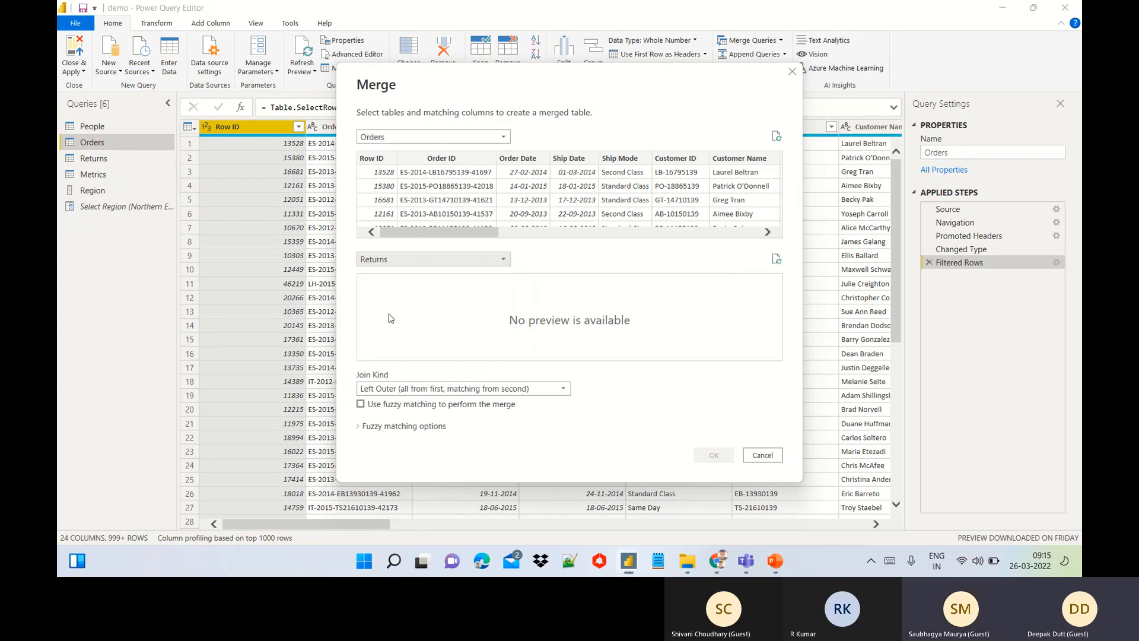
left_click(467, 161)
left_click(455, 285)
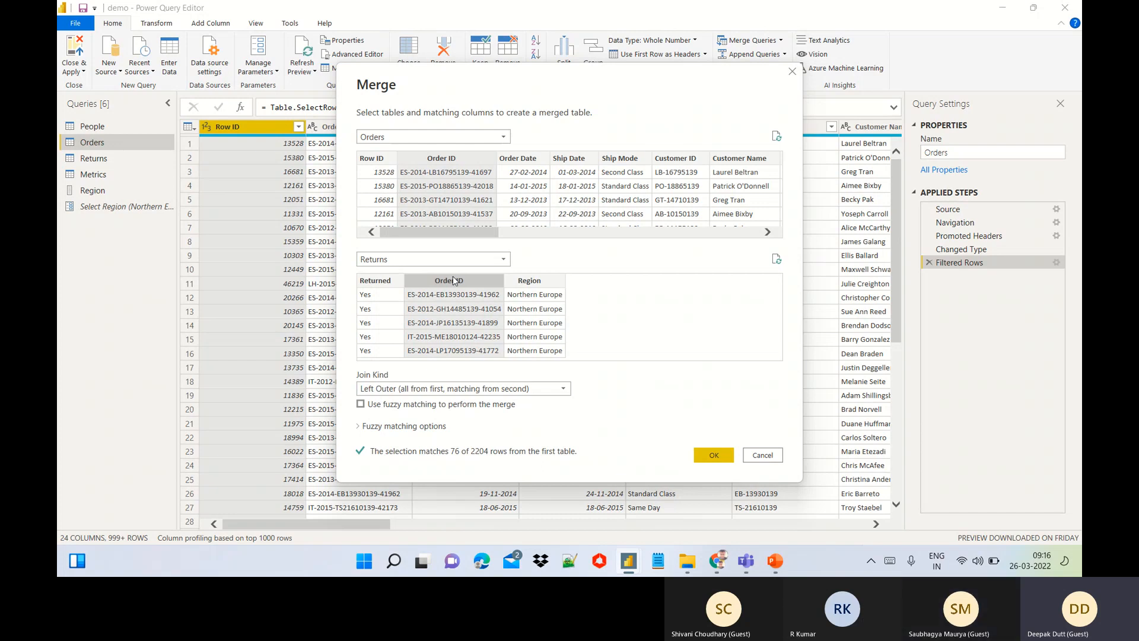
left_click(565, 392)
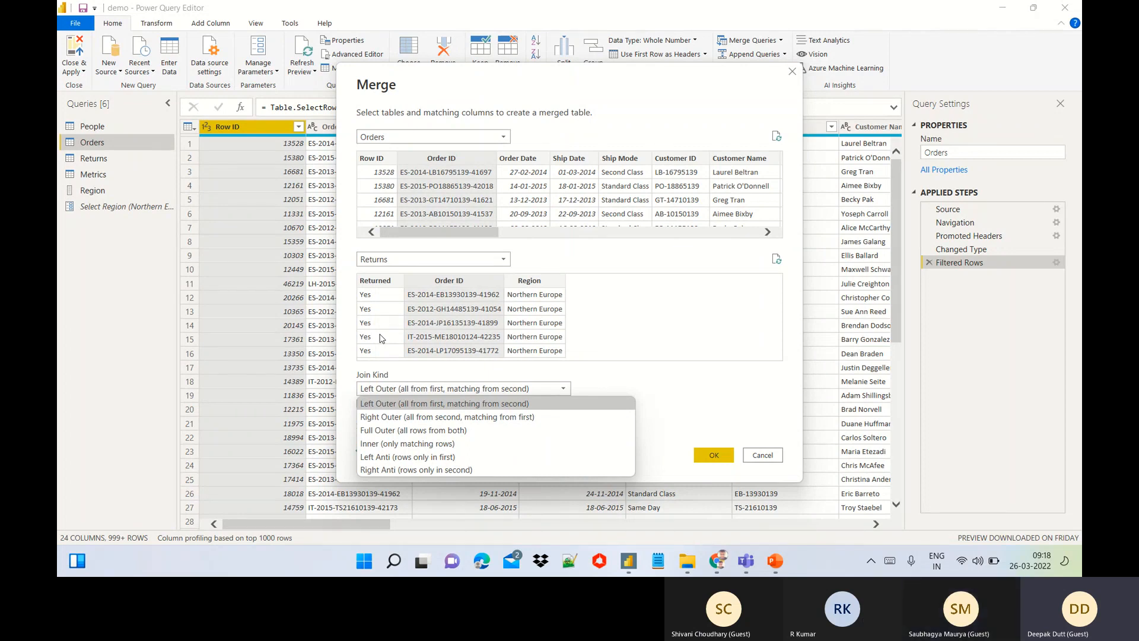
left_click(740, 373)
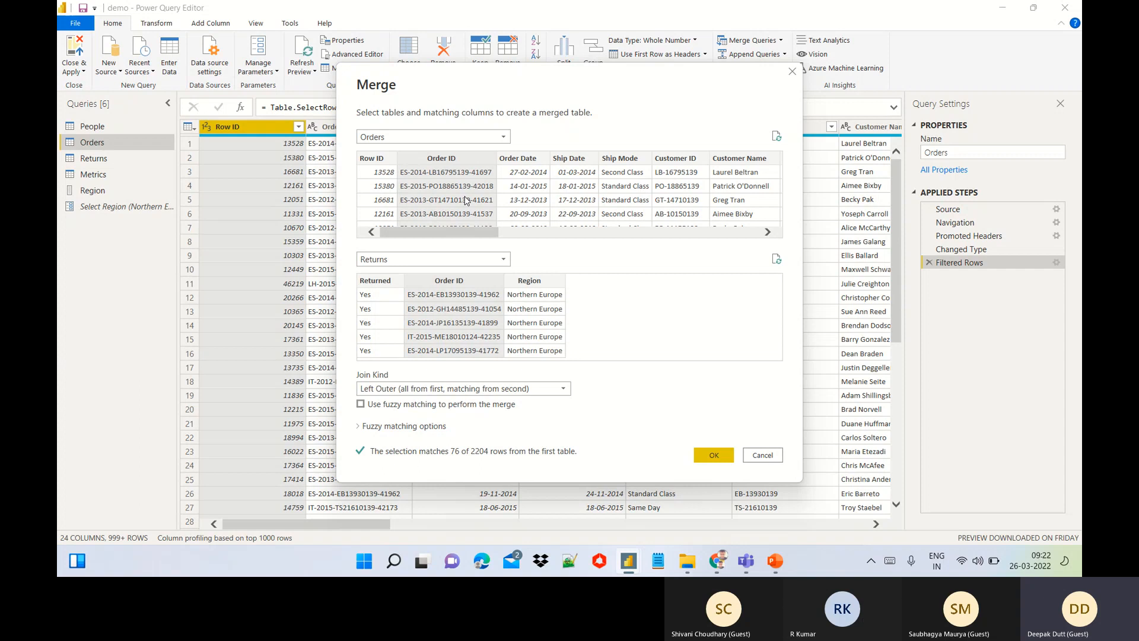
left_click(713, 456)
left_click(713, 456)
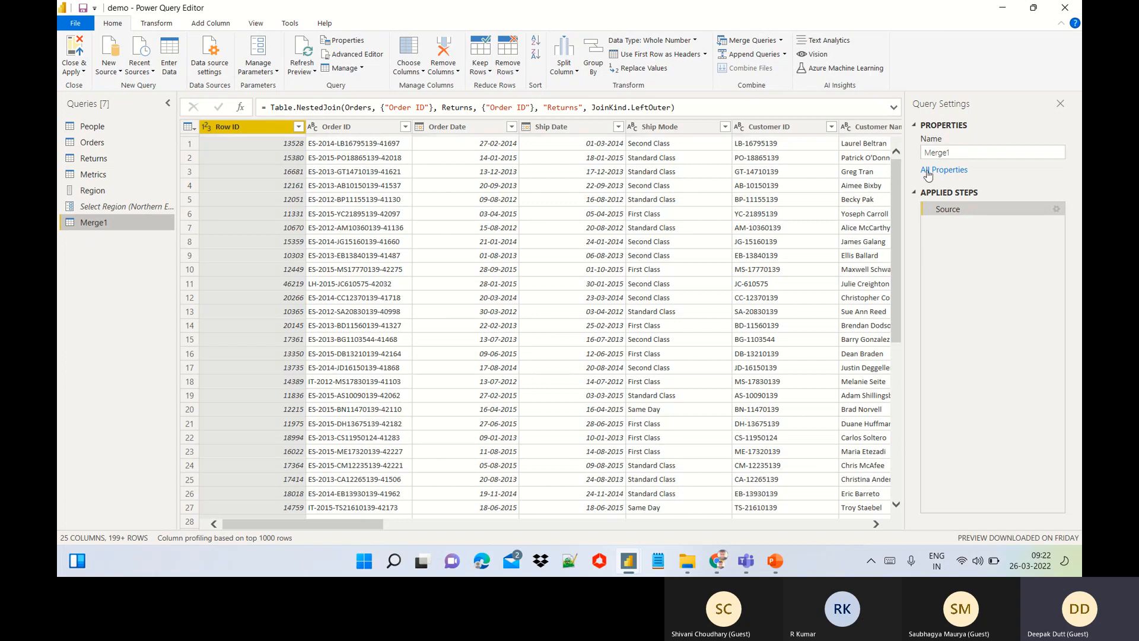
Step: Rename the merged query to Order-Returns
left_click_drag(957, 150, 928, 156)
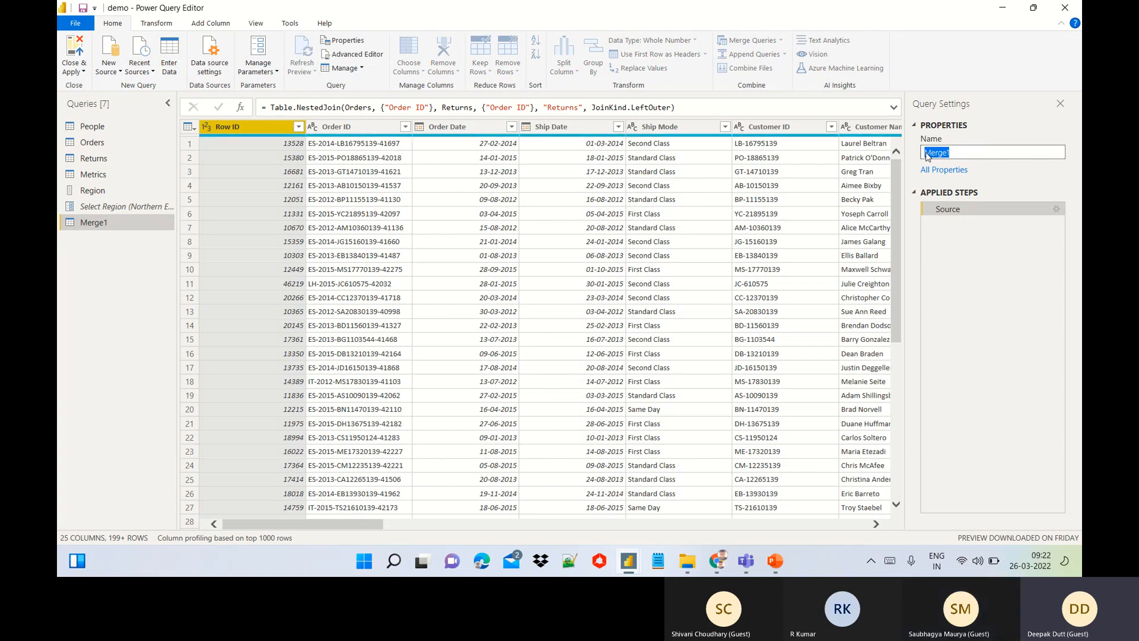
type("crder")
type("-Returns")
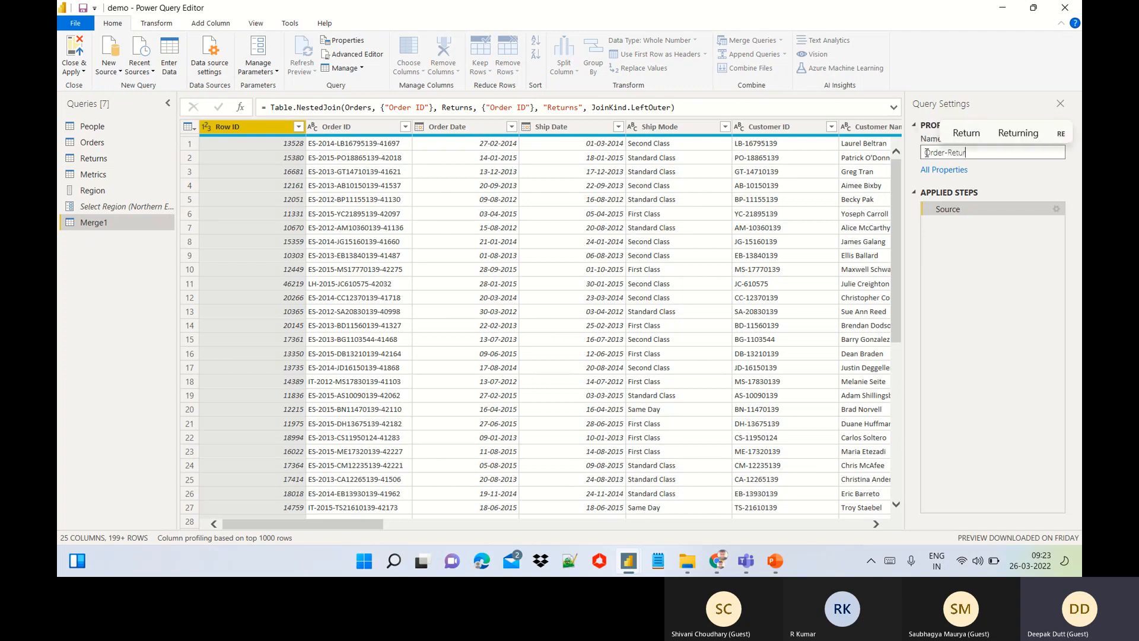
key("Return")
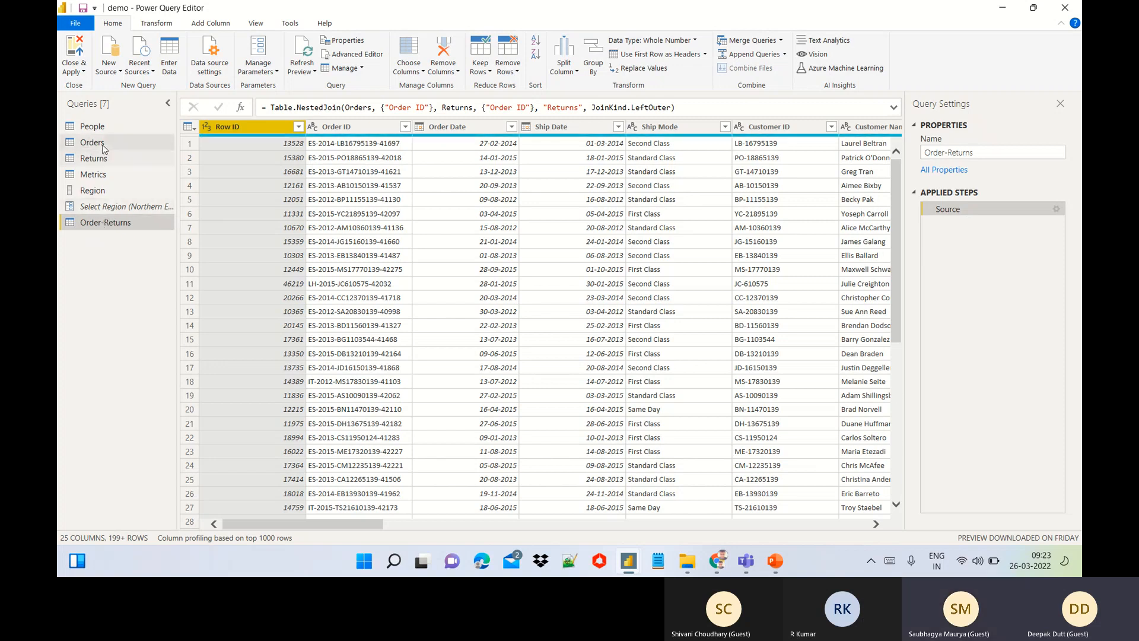
Step: Disable loading of the Orders query into the report, accepting the possible data loss
right_click(107, 224)
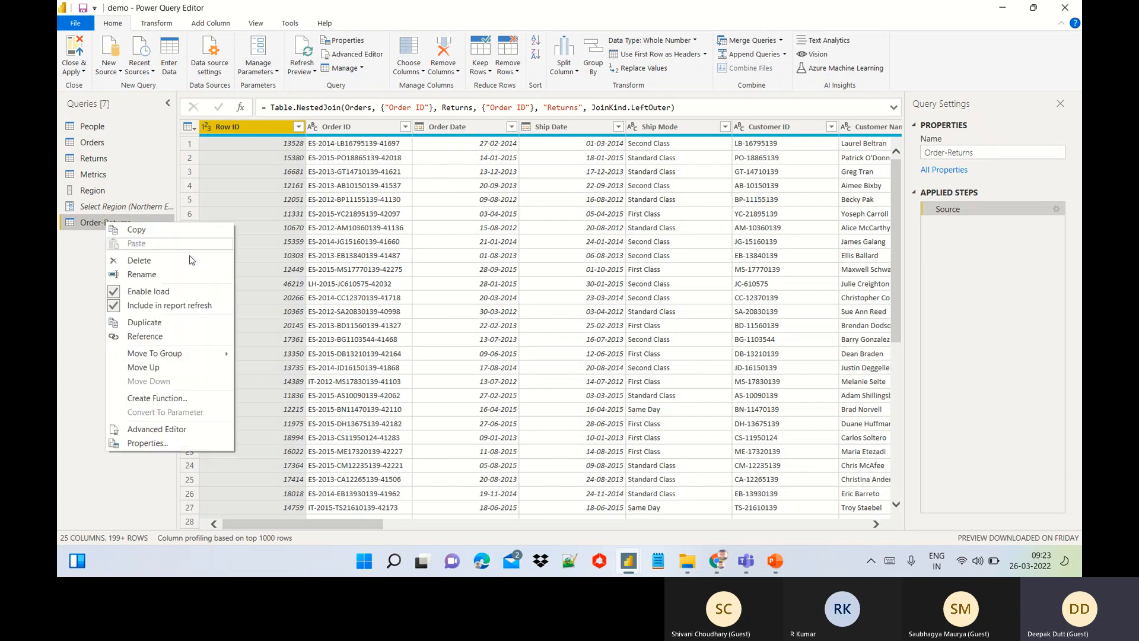
left_click(83, 249)
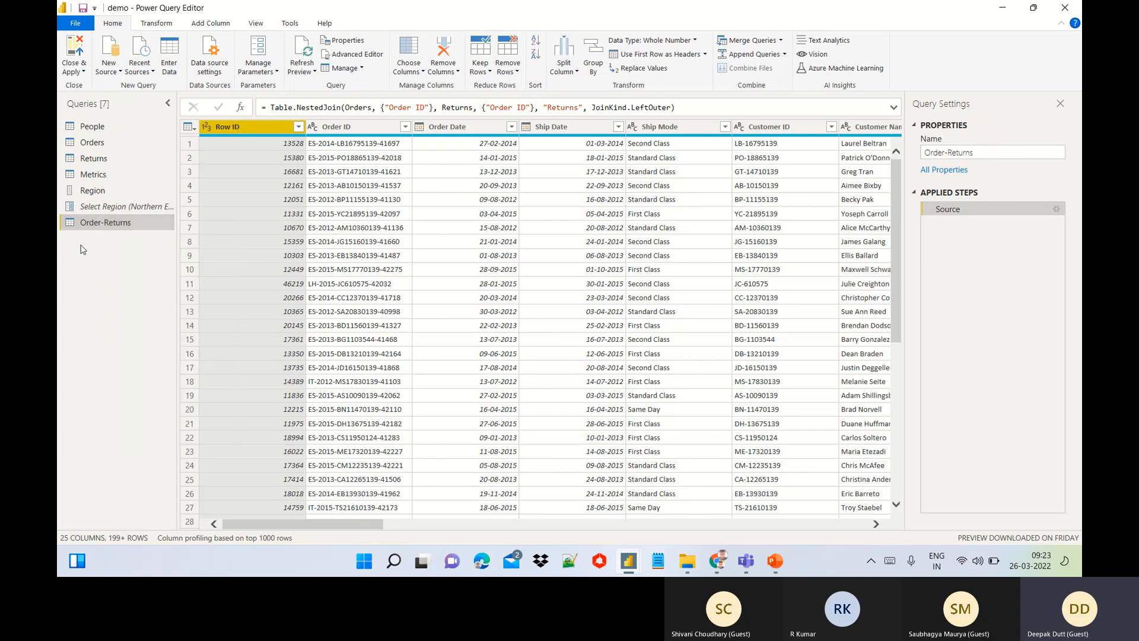
left_click(94, 143)
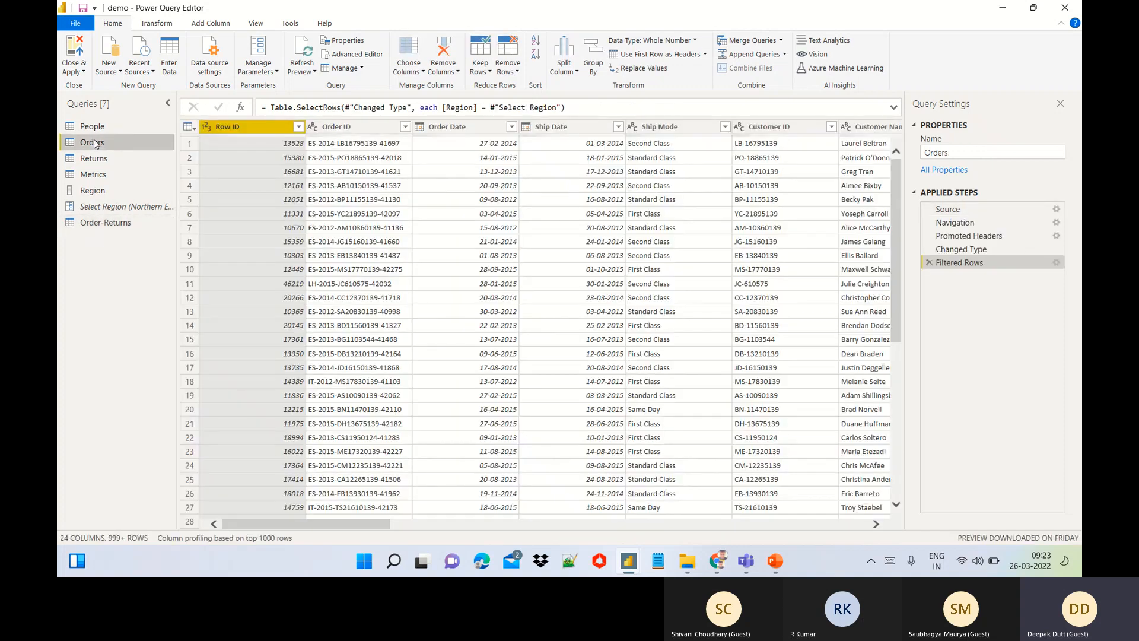
right_click(95, 144)
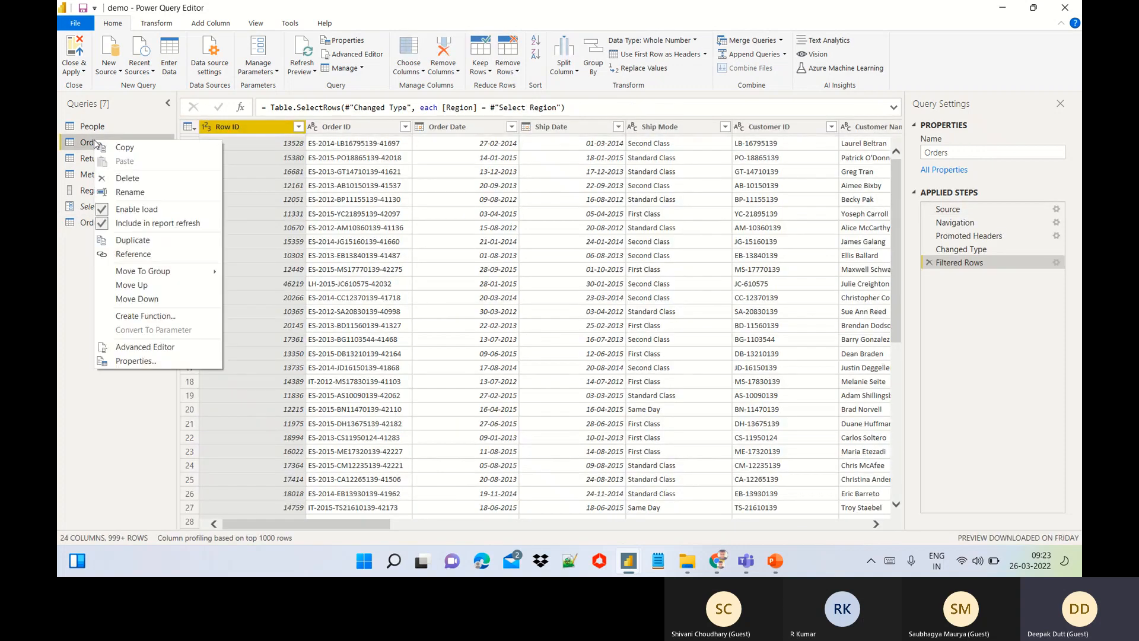
left_click(103, 213)
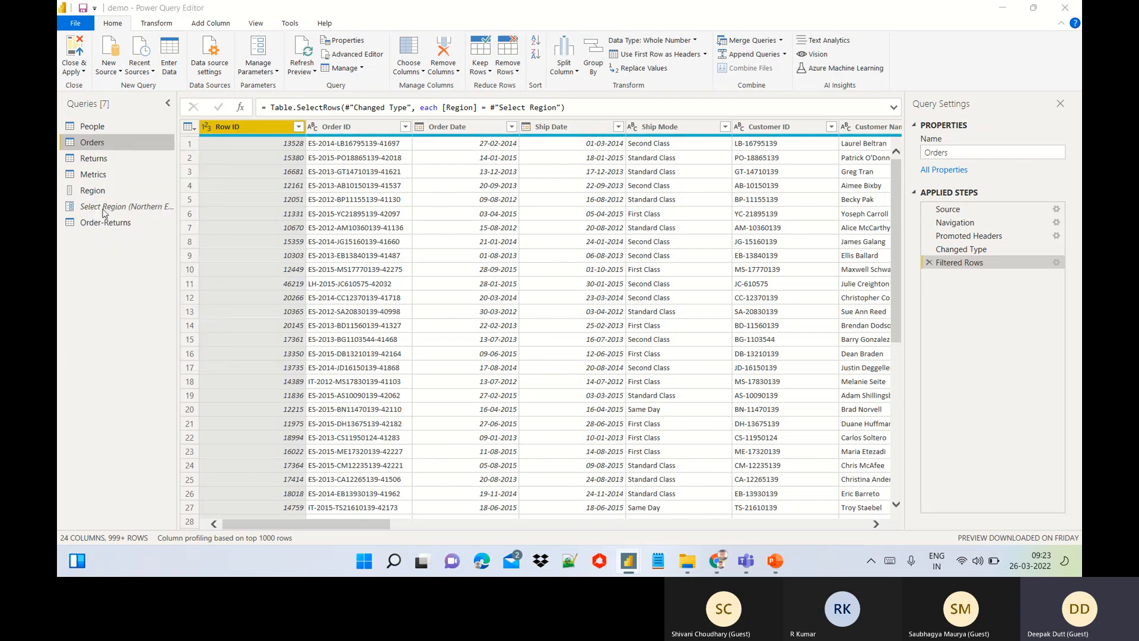
left_click(619, 306)
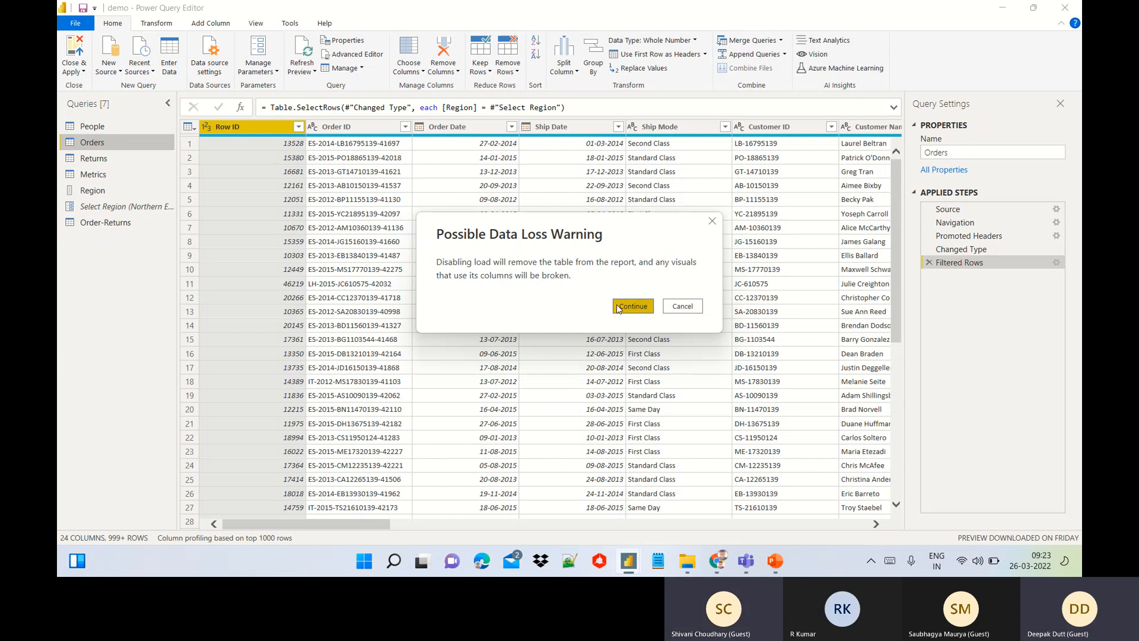
Step: Disable loading of the Returns query into the report, accepting the possible data loss
left_click(87, 159)
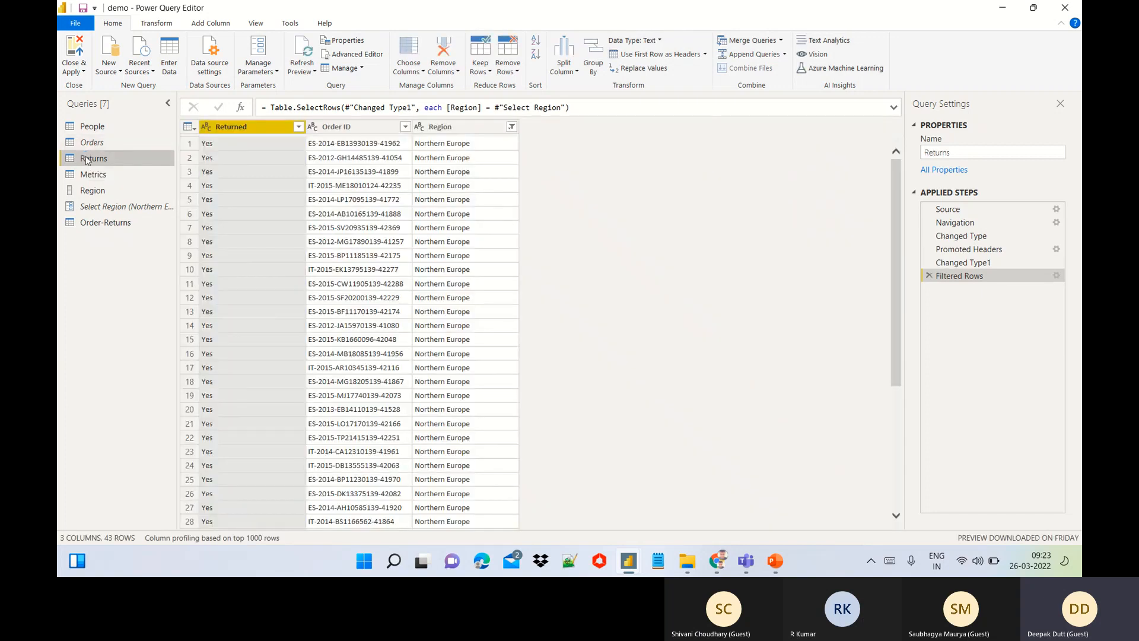
right_click(88, 159)
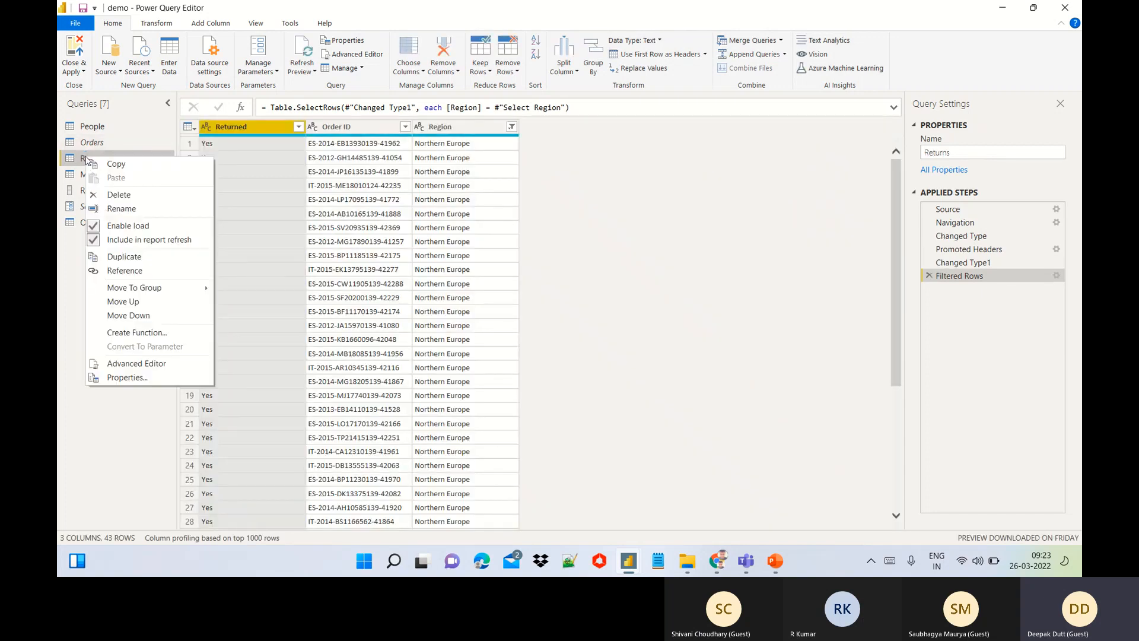
left_click(99, 228)
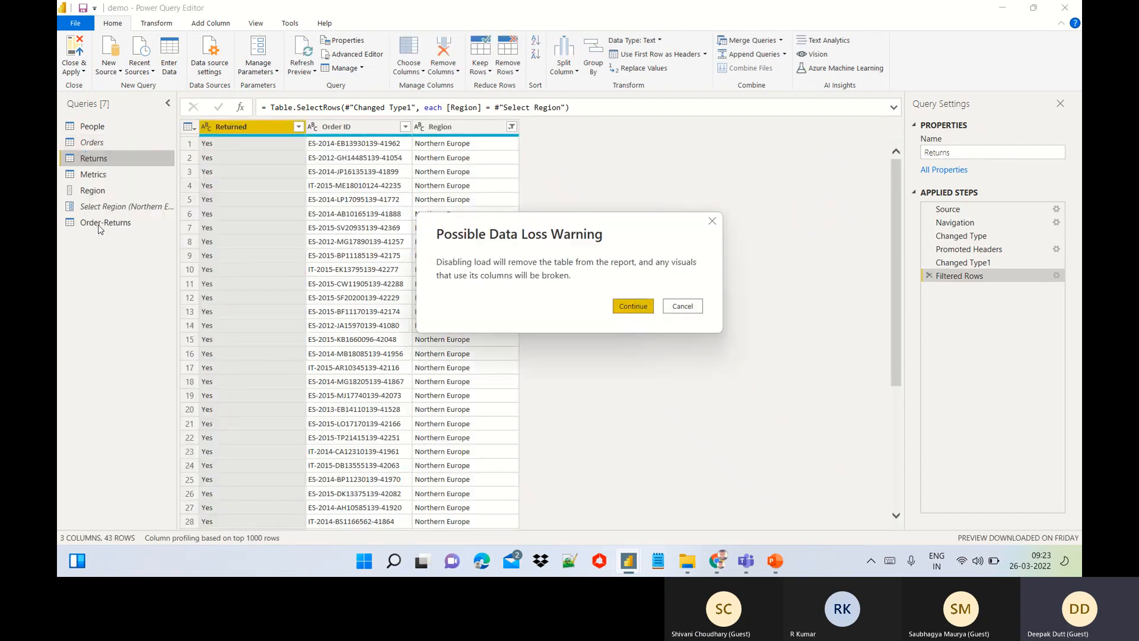
left_click(632, 309)
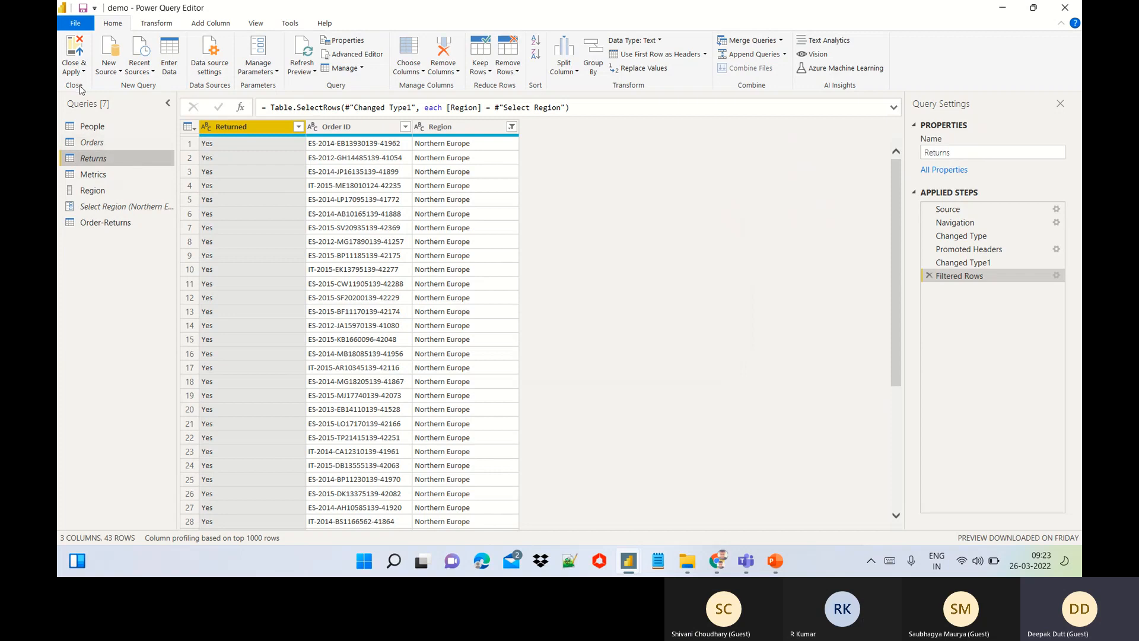
left_click(75, 72)
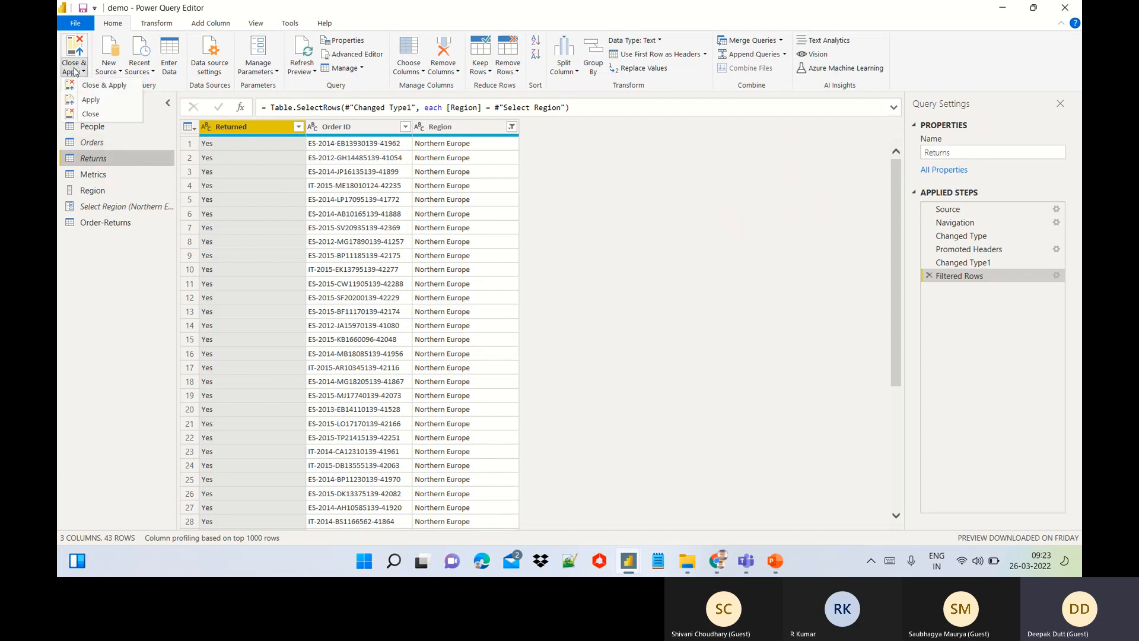
left_click(126, 322)
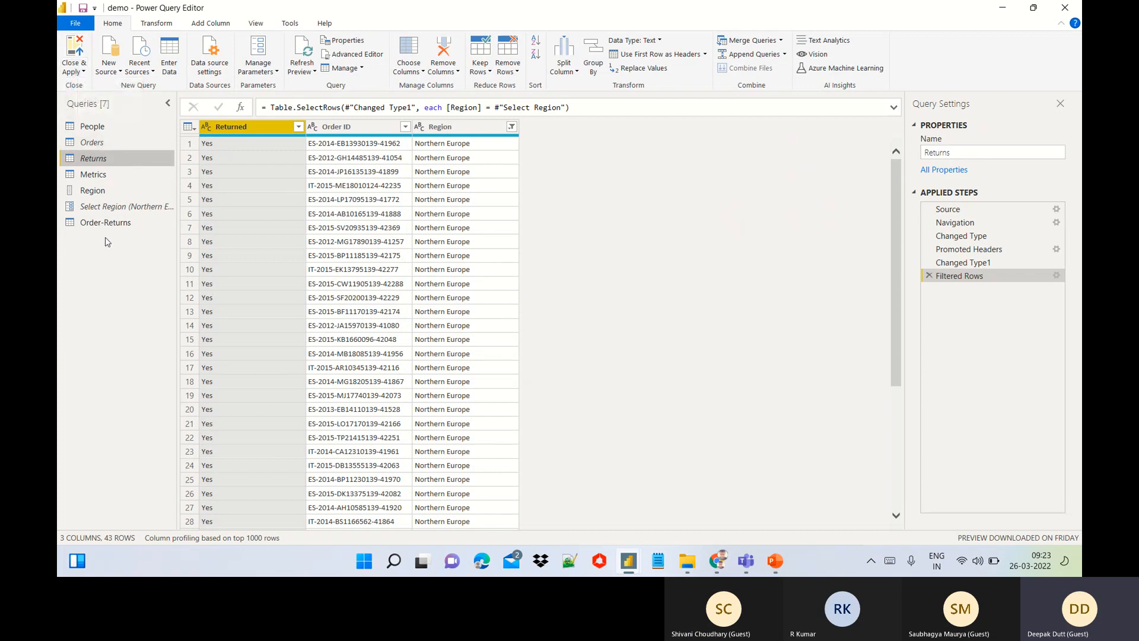
Step: Expand the Returns column in the Order-Returns query to include only Returned, without the original column name as prefix
left_click(107, 224)
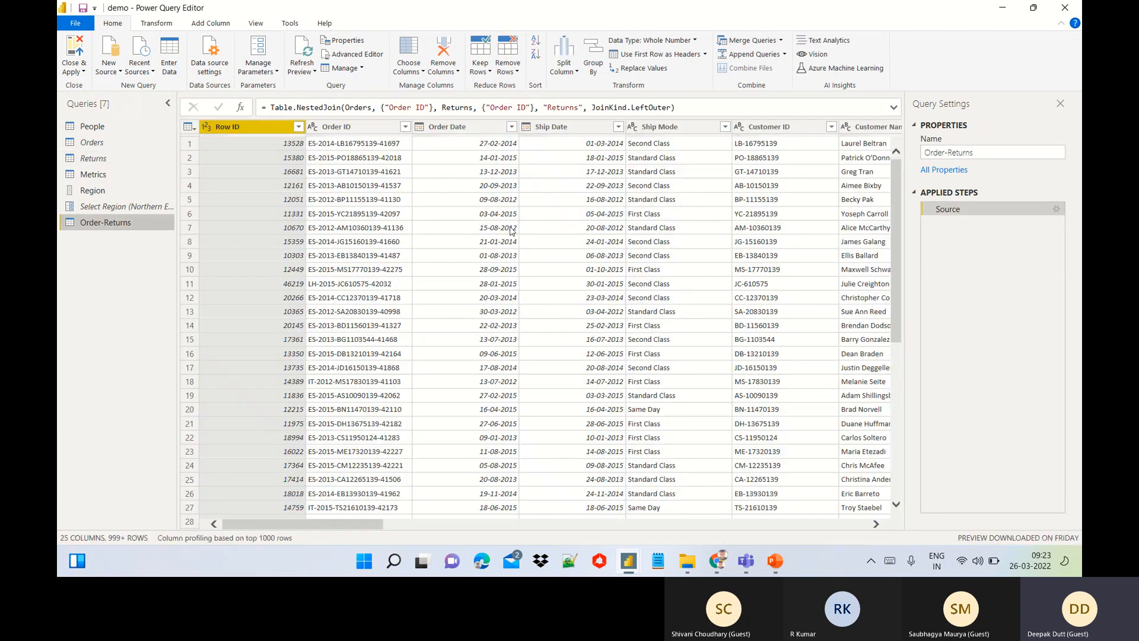
left_click_drag(364, 525, 850, 525)
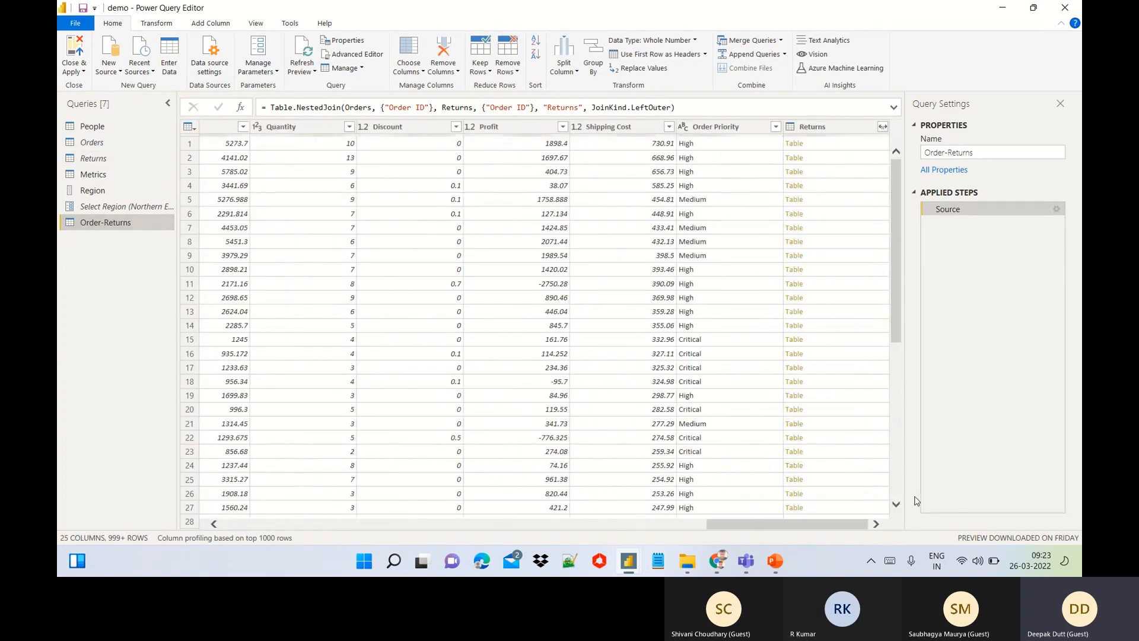
left_click(883, 130)
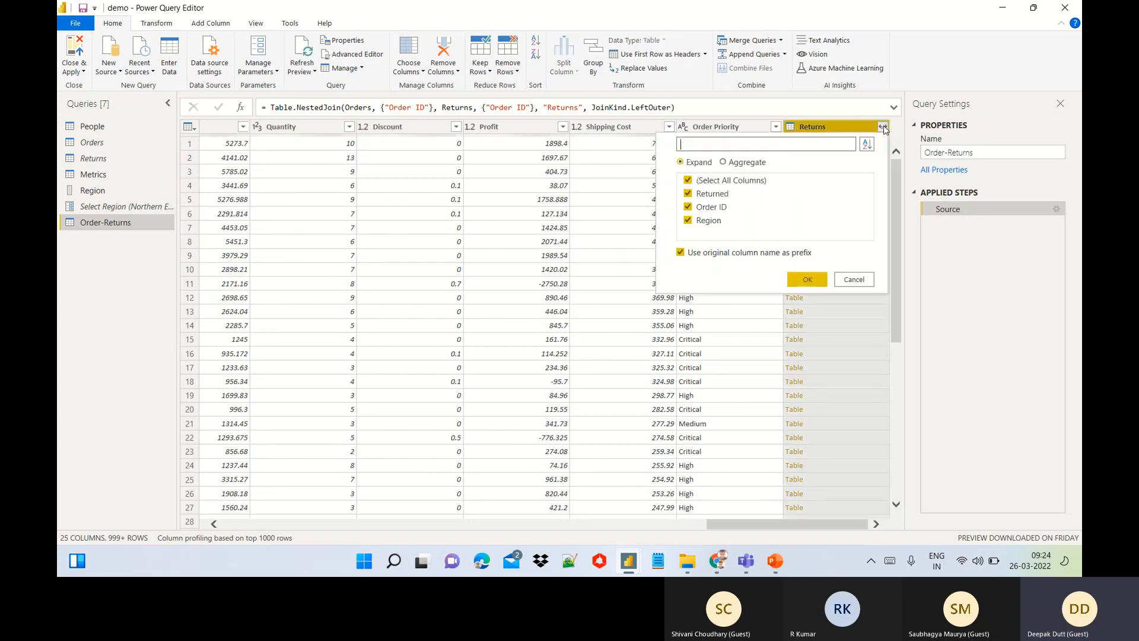
left_click(688, 181)
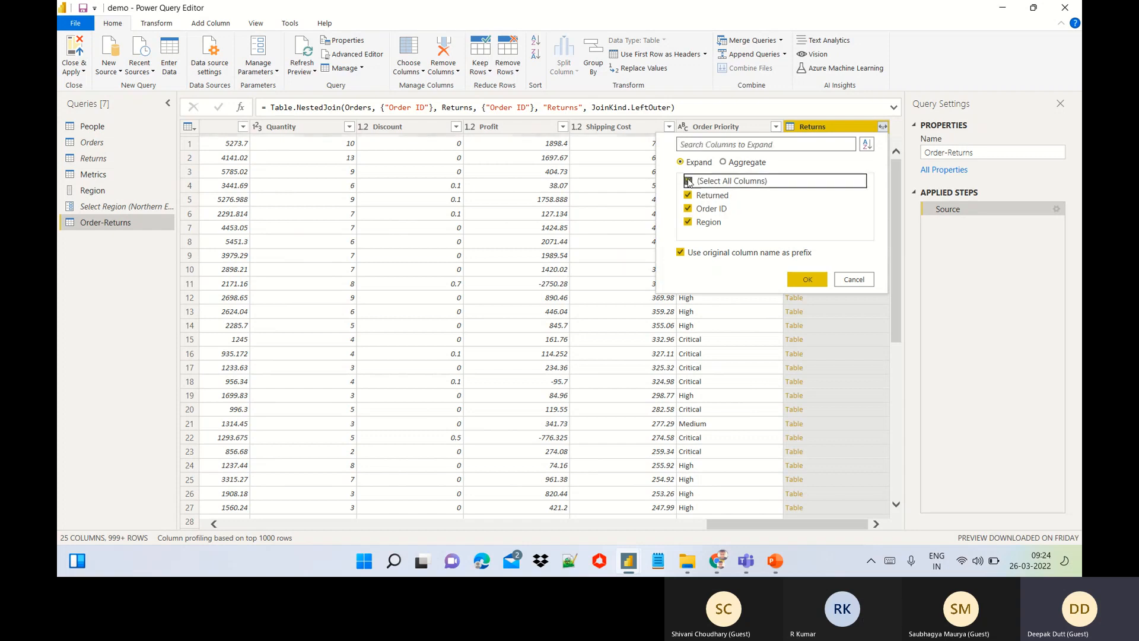
left_click(688, 196)
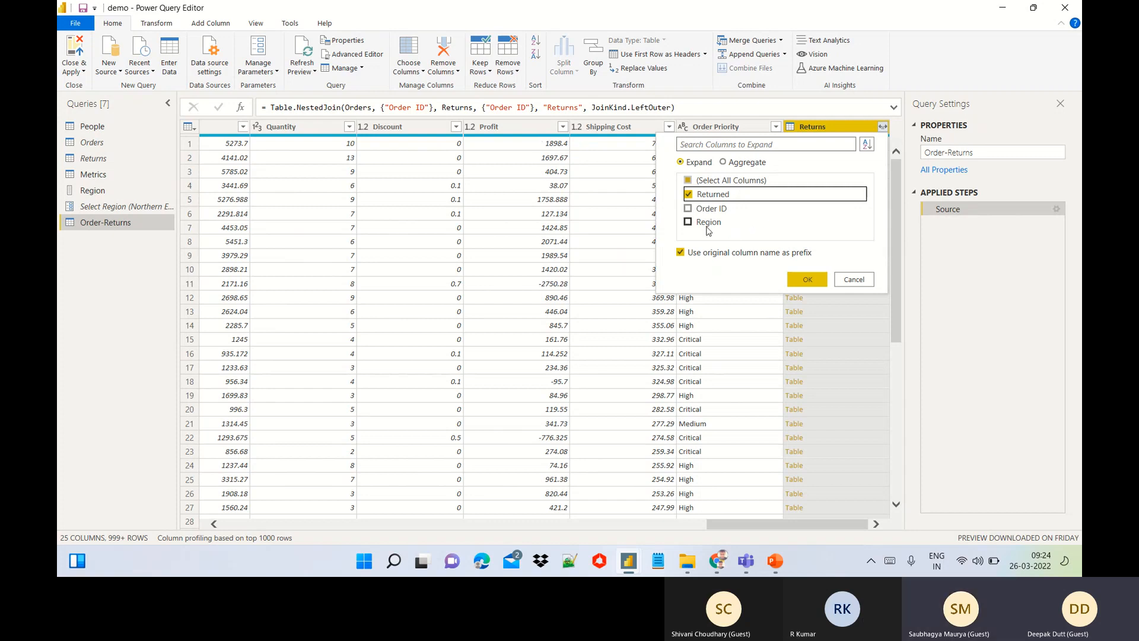
left_click(681, 254)
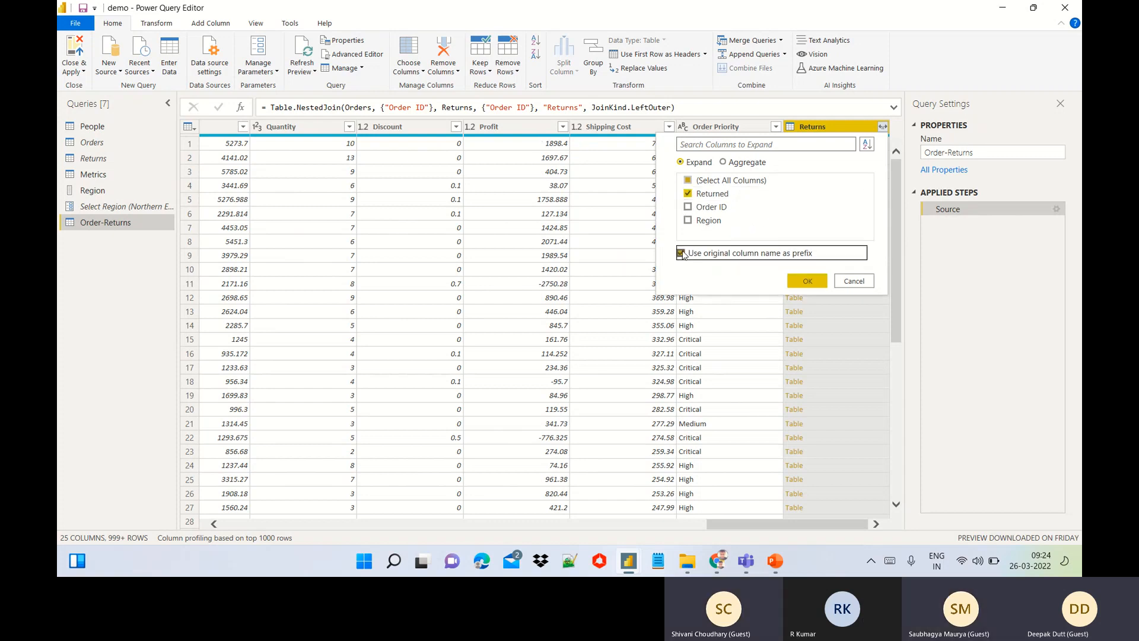
left_click(805, 283)
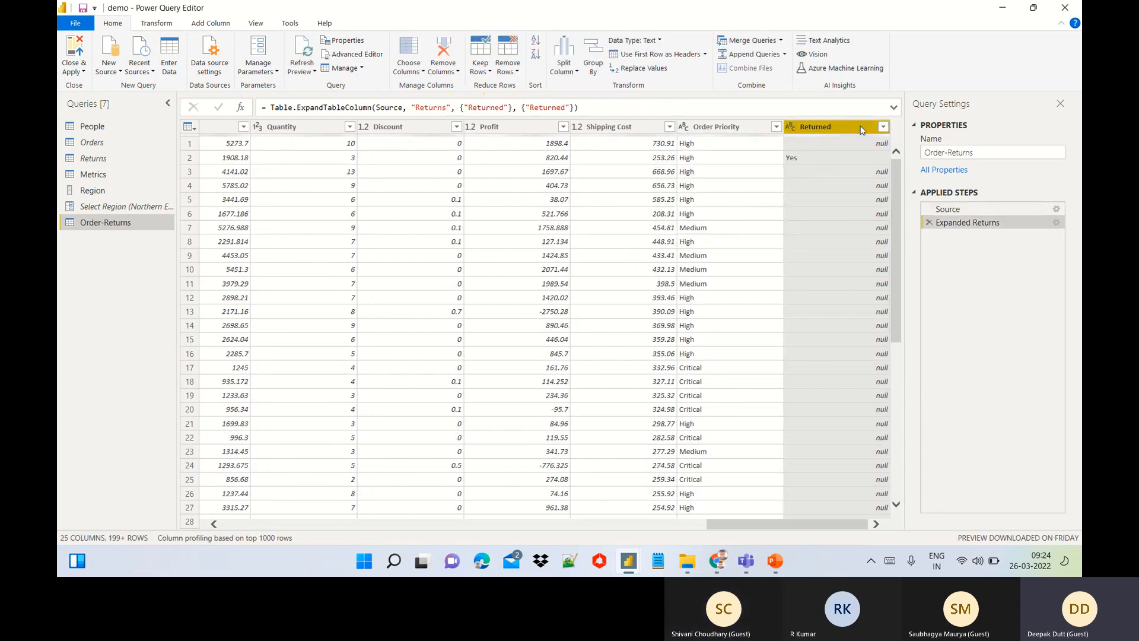
Step: Replace the null values in the Returned column with 0
left_click(883, 144)
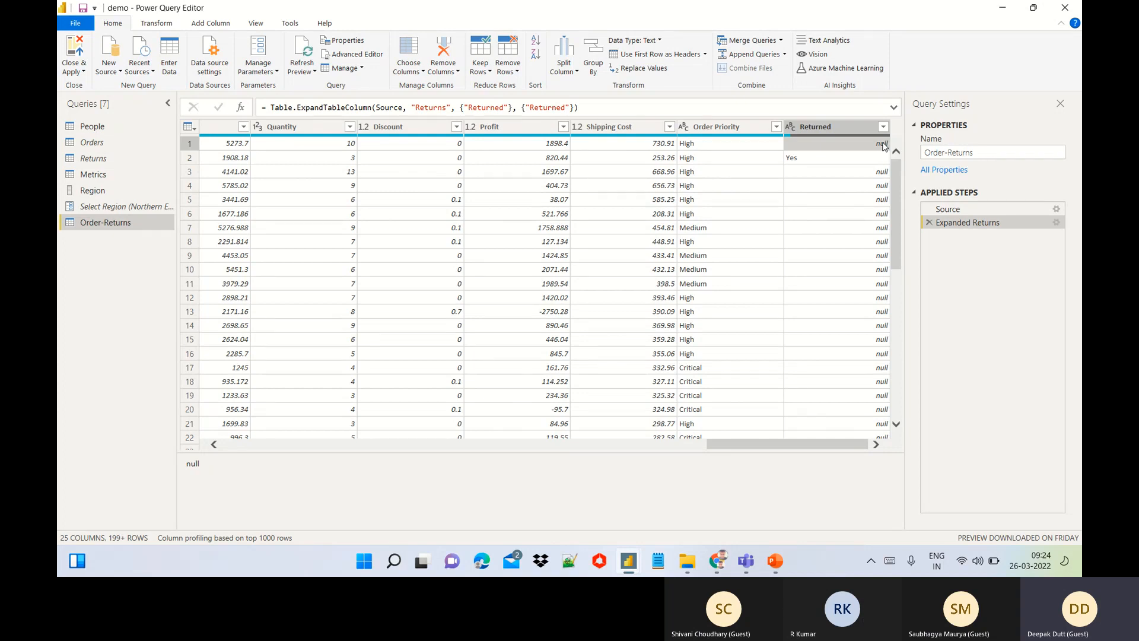
right_click(833, 145)
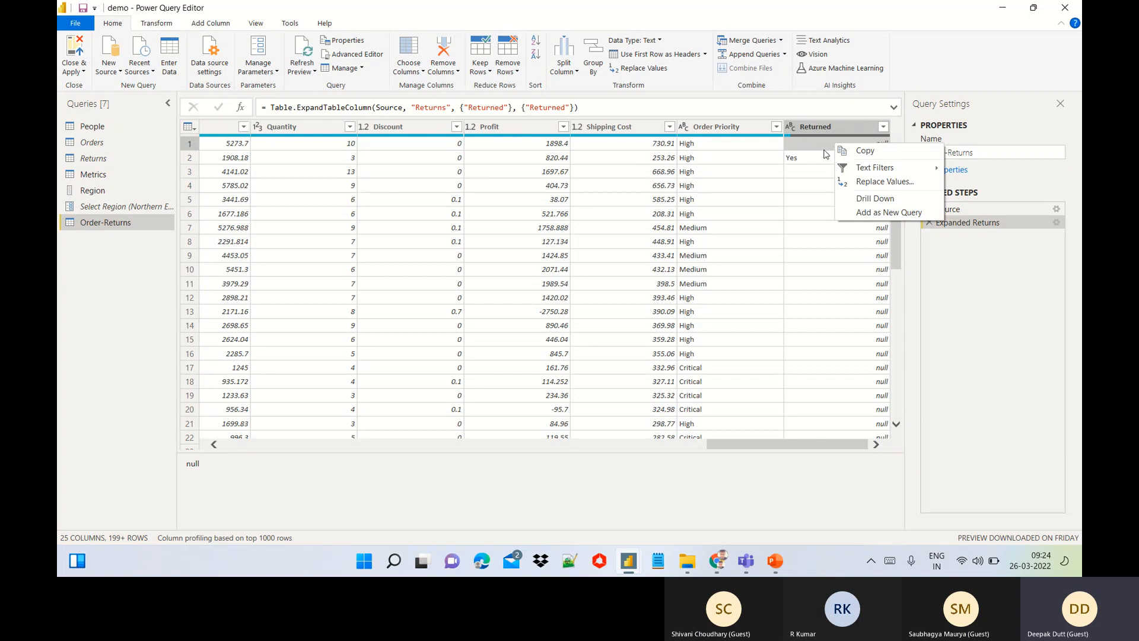
left_click(878, 182)
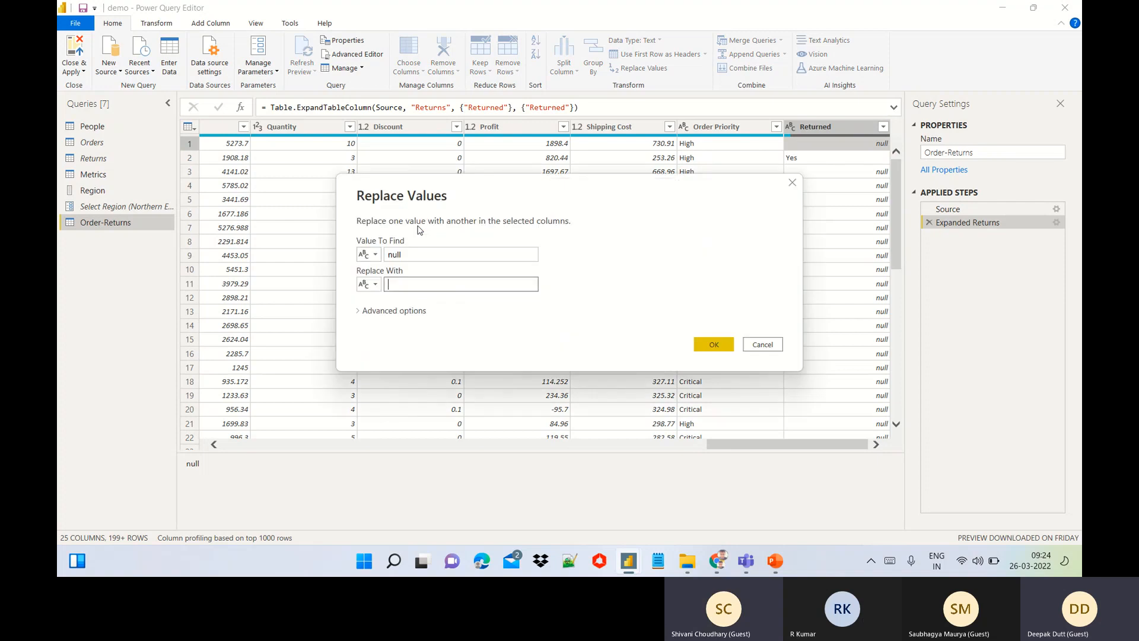
left_click(407, 282)
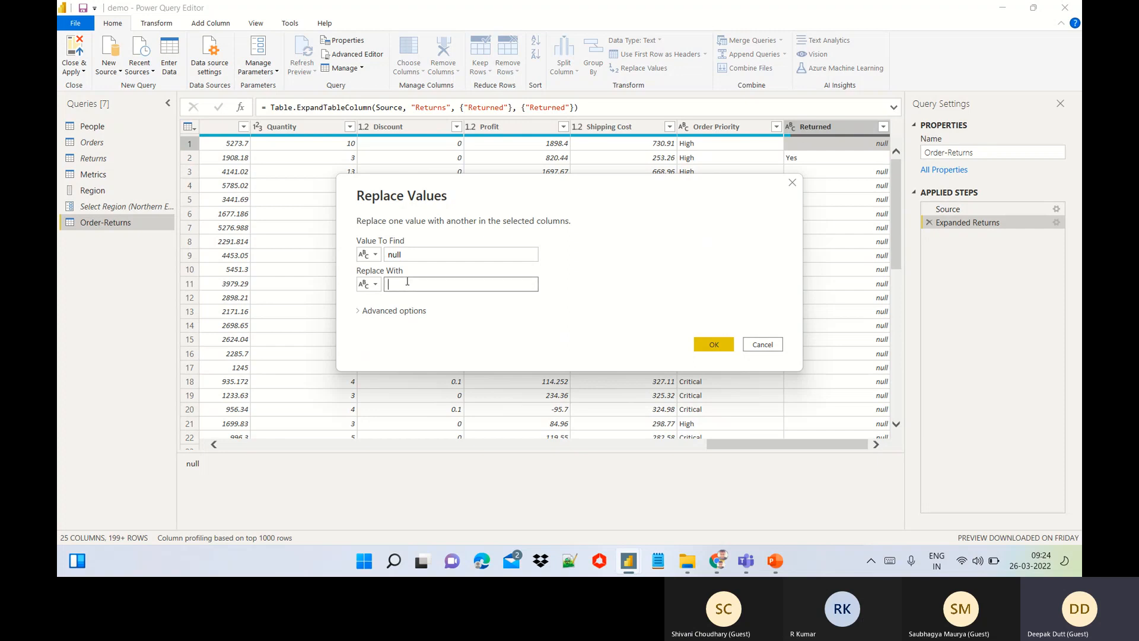
type("0")
left_click(708, 344)
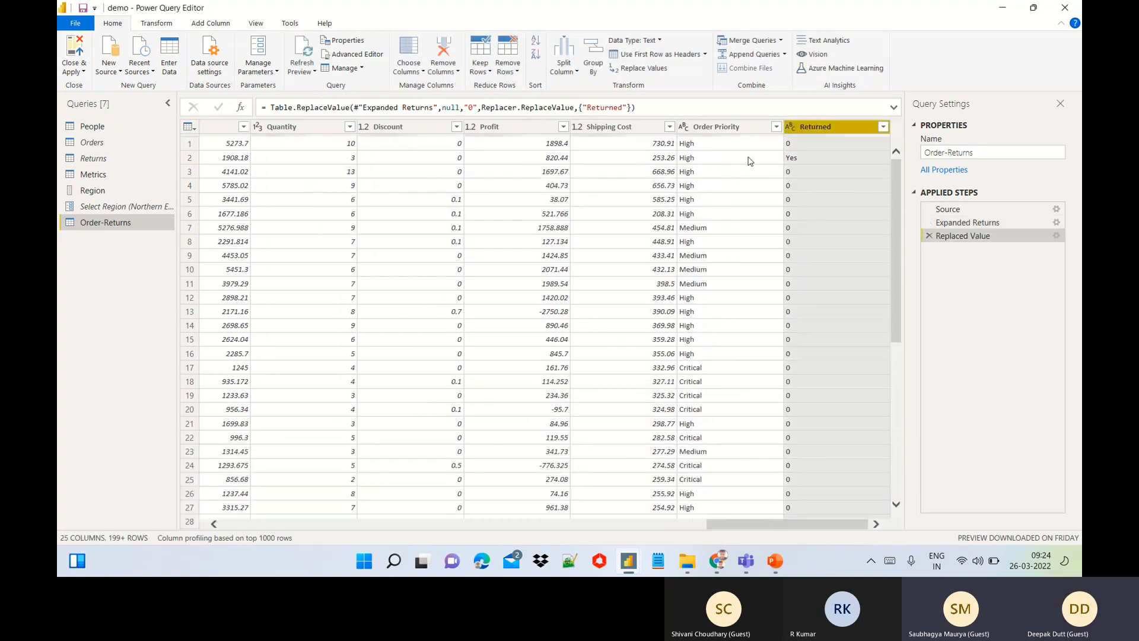
Step: Replace the value Yes in the Returned column with 1
right_click(824, 143)
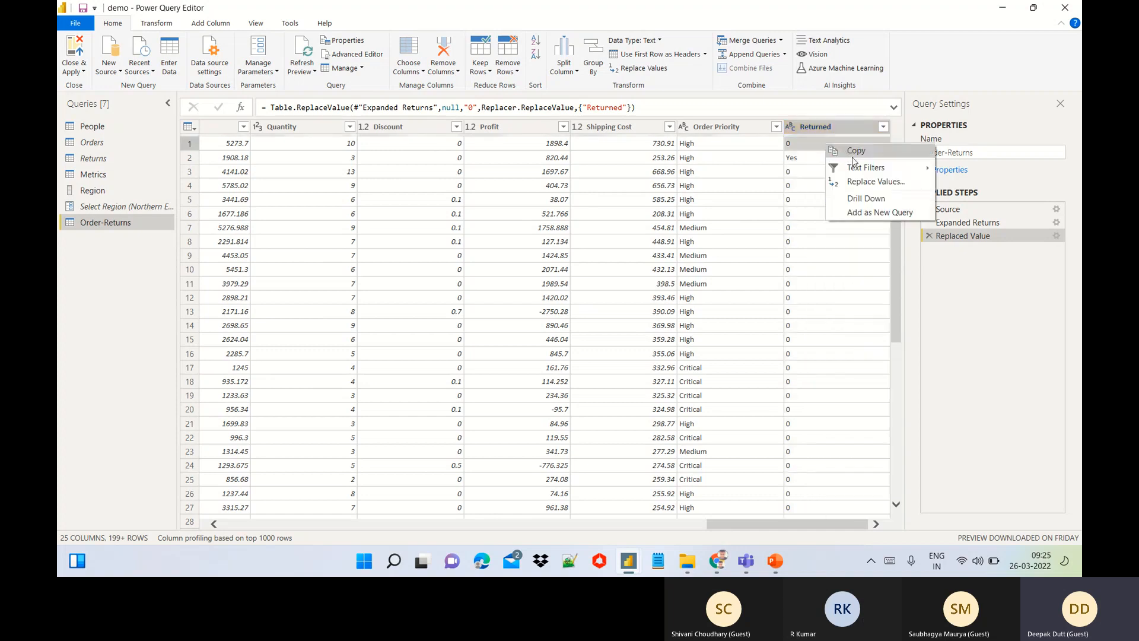
left_click(861, 185)
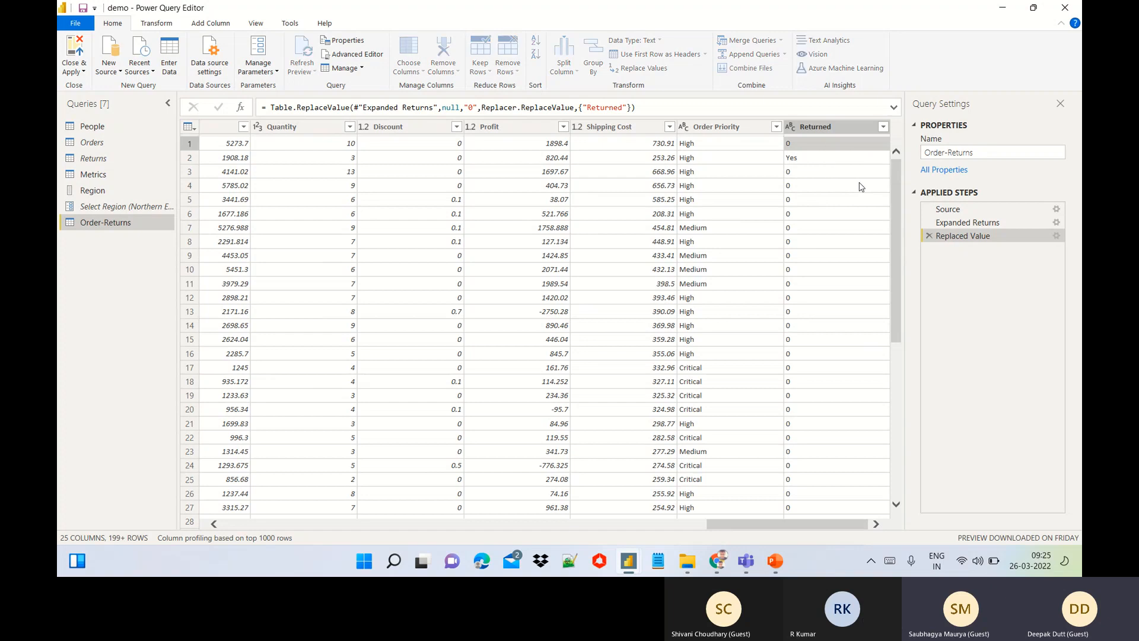
left_click(415, 259)
left_click(411, 258)
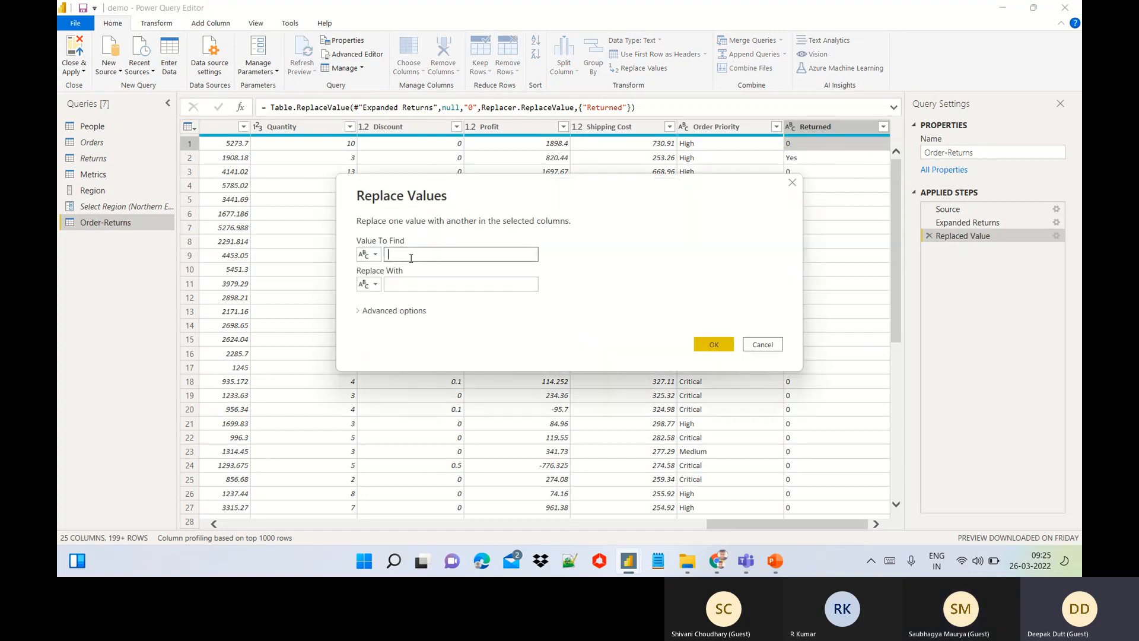
type("yes")
left_click(408, 284)
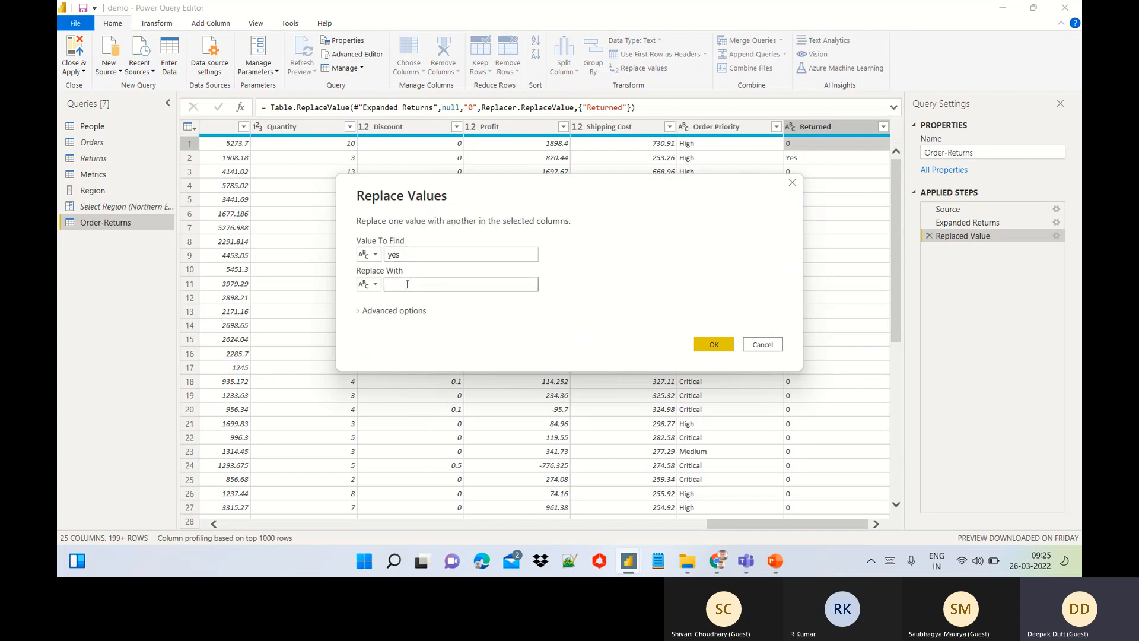
type("1")
double_click(393, 254)
key("BackSpace")
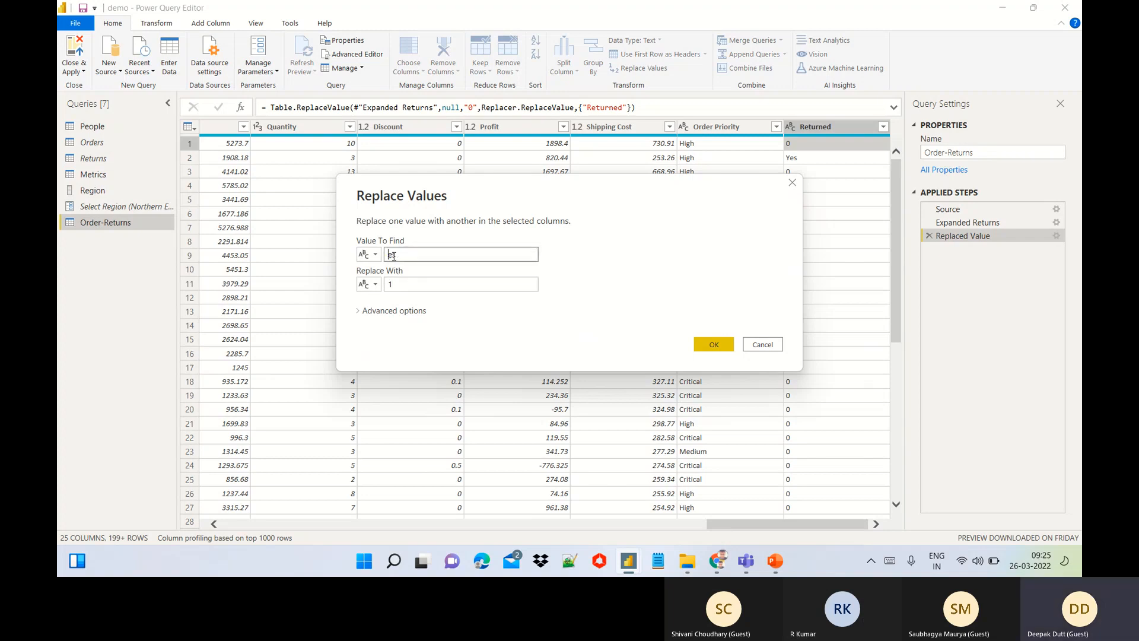
type("e")
type("Y")
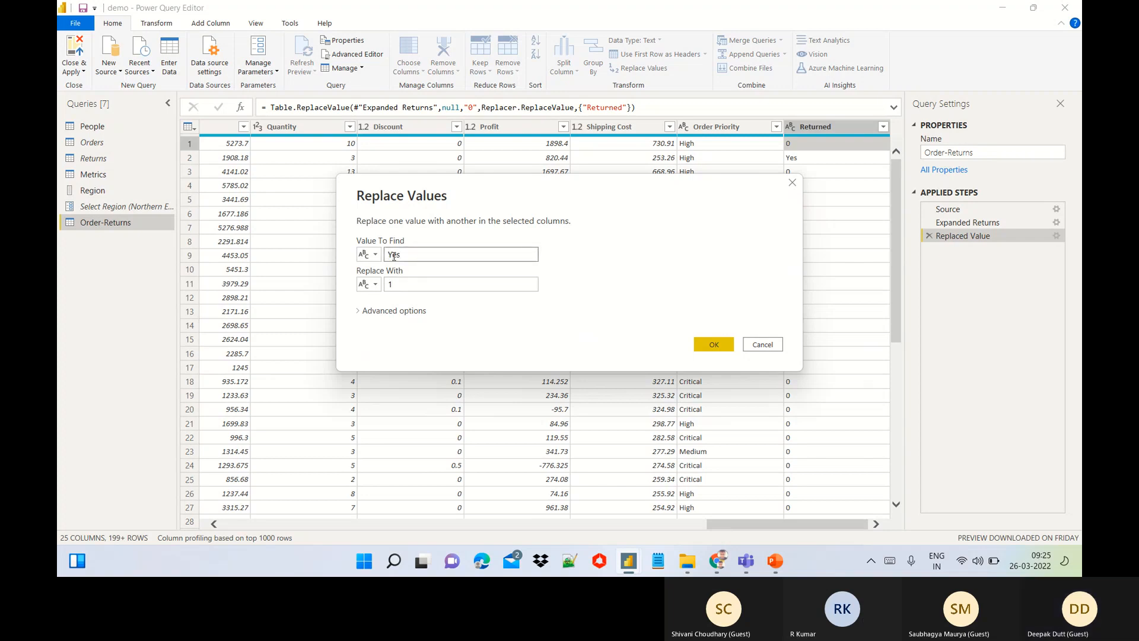
left_click(705, 343)
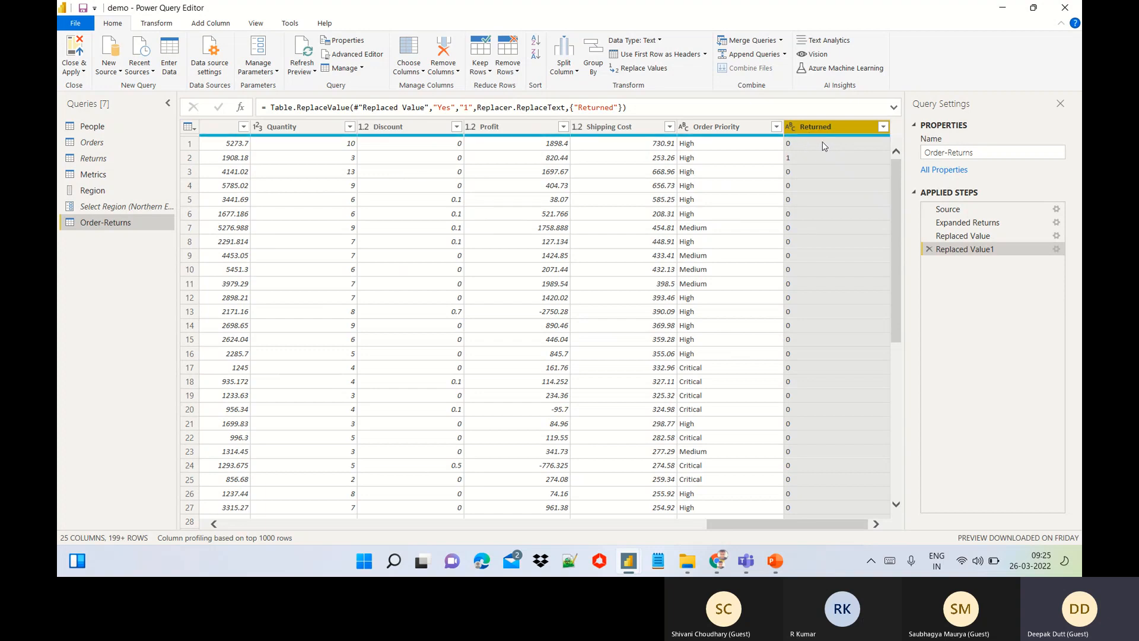
Step: Try to convert the Returned column to the True/False data type and remove that Changed Type step
left_click(790, 128)
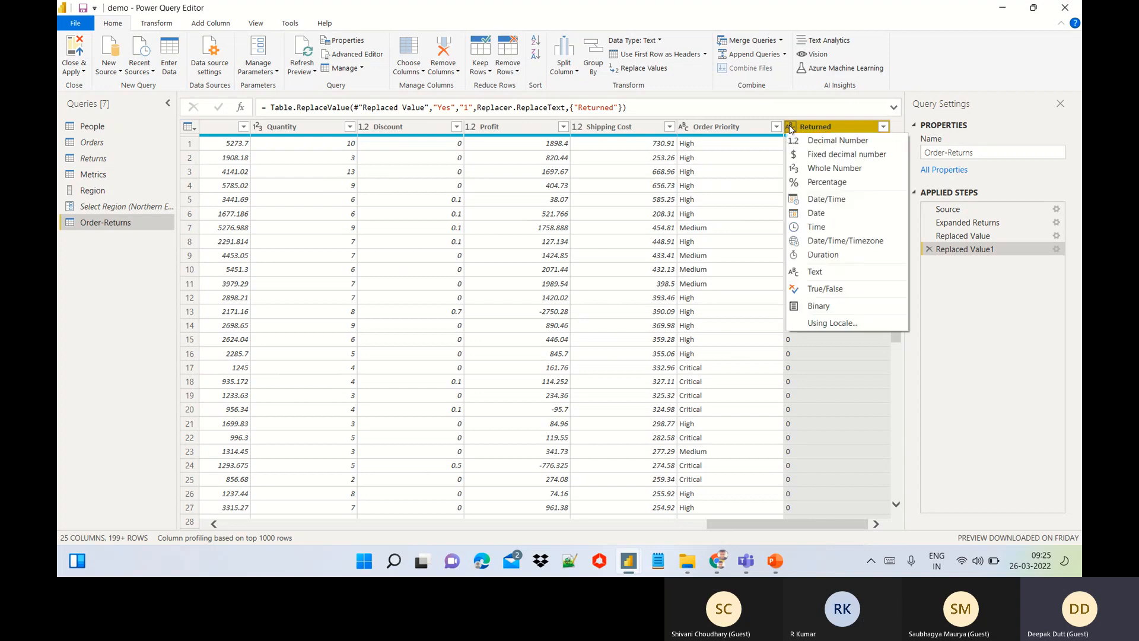
left_click(833, 291)
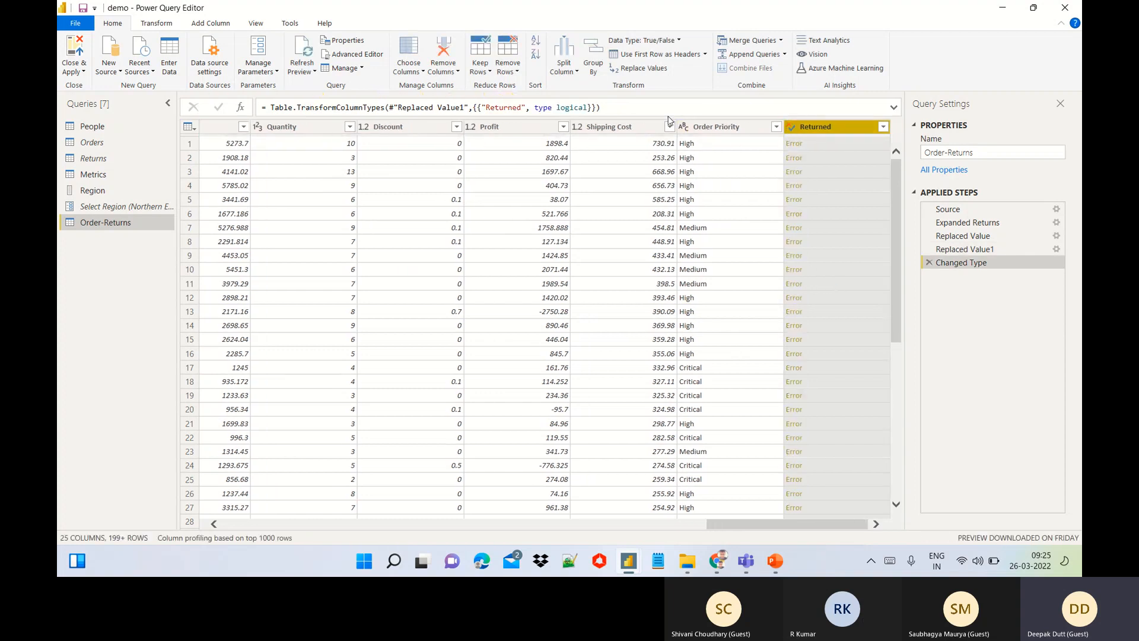
left_click(791, 128)
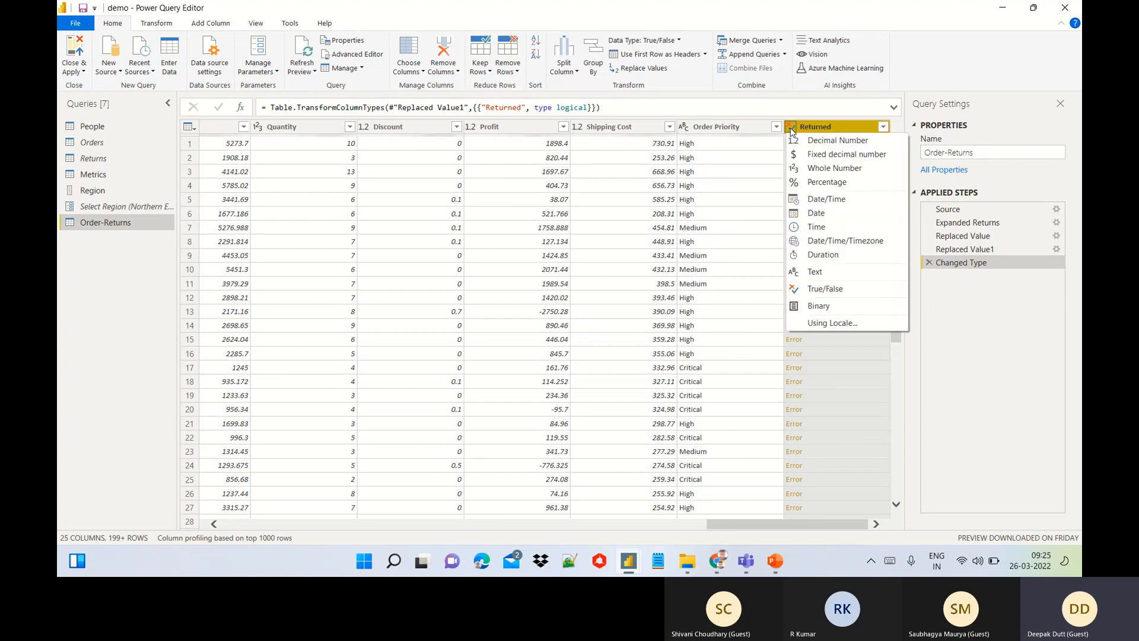
left_click(817, 290)
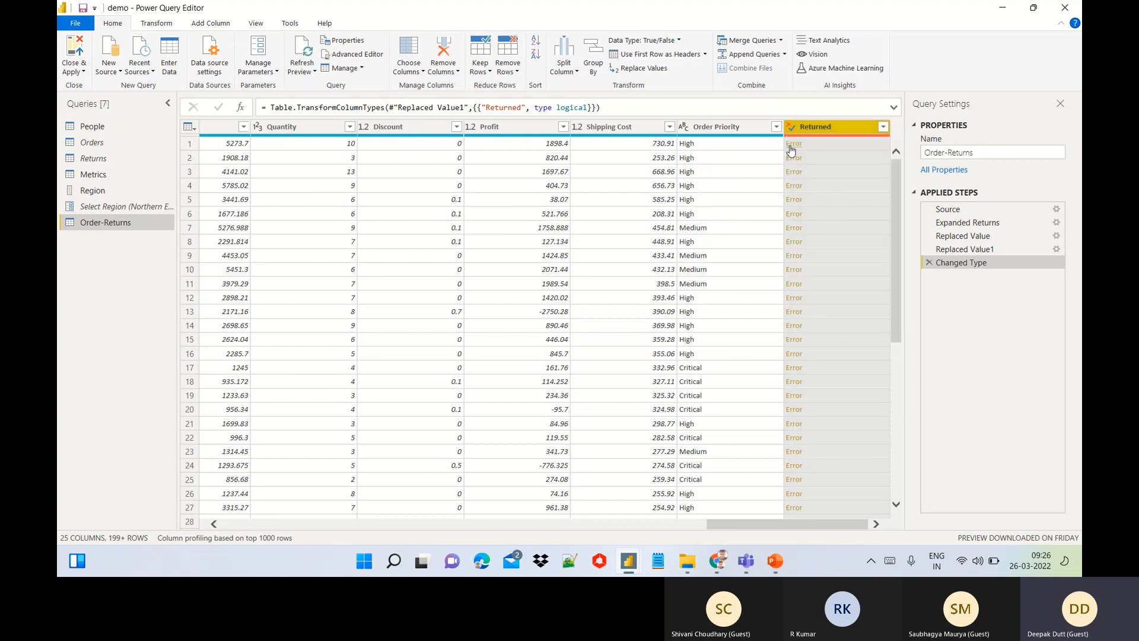
left_click(929, 262)
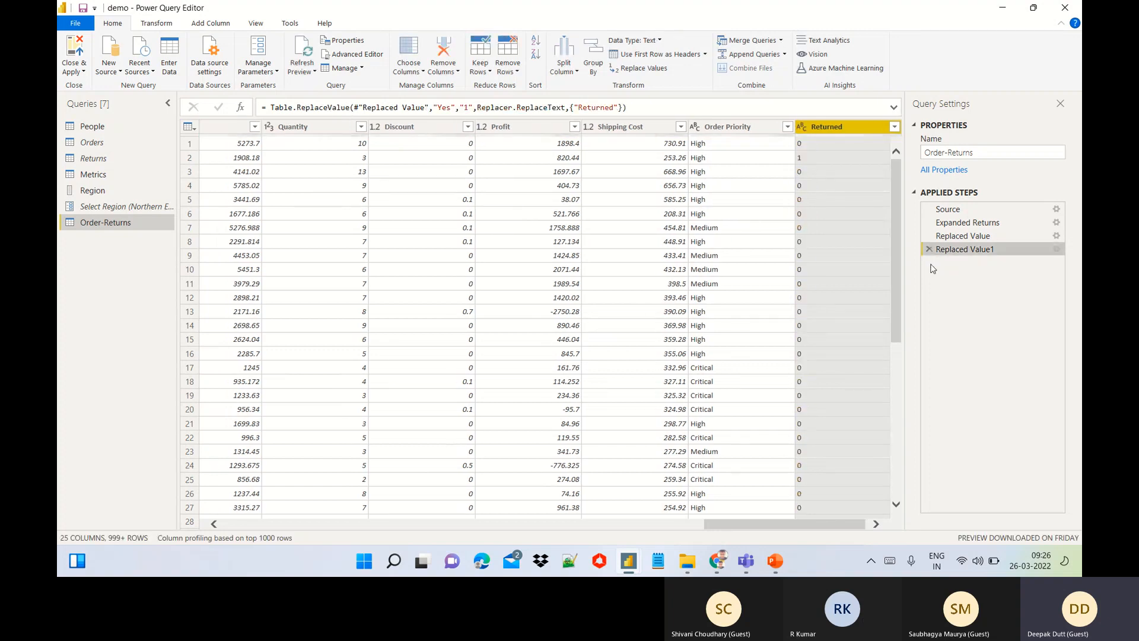
Step: Change the Returned column's data type to Whole Number
left_click(803, 128)
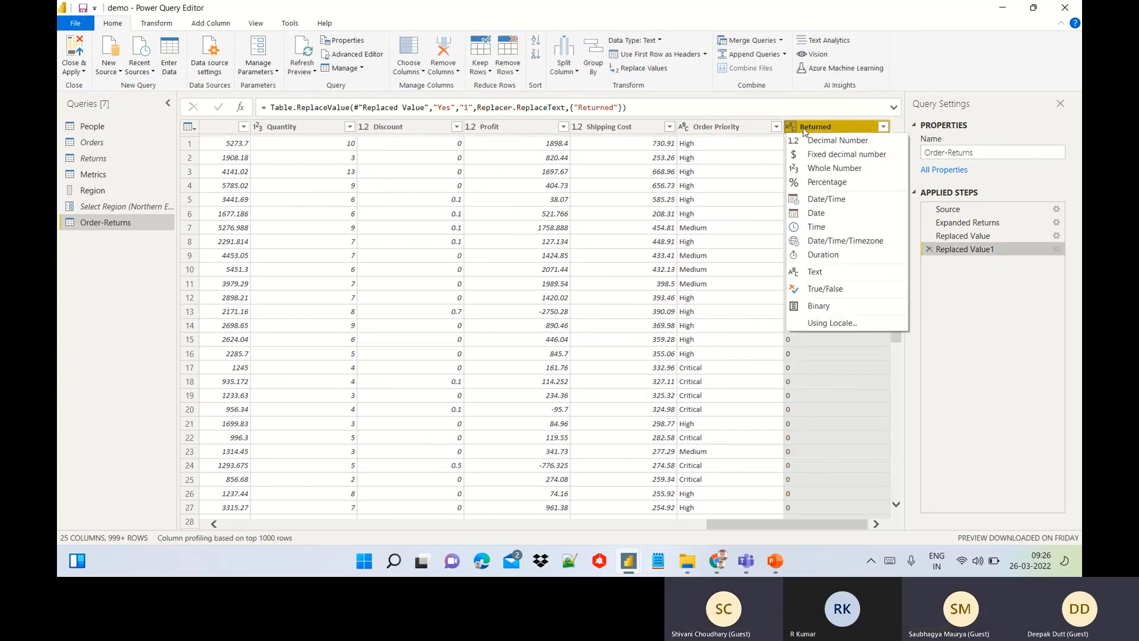
left_click(821, 171)
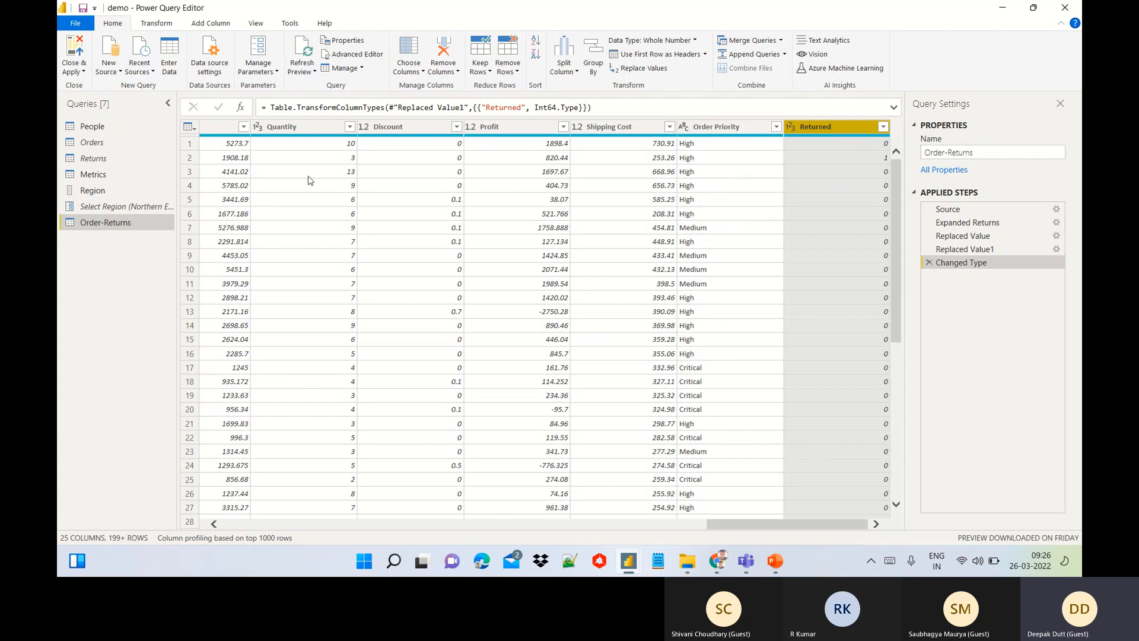
Step: Close the query editor and apply the pending query changes to the report
left_click(98, 158)
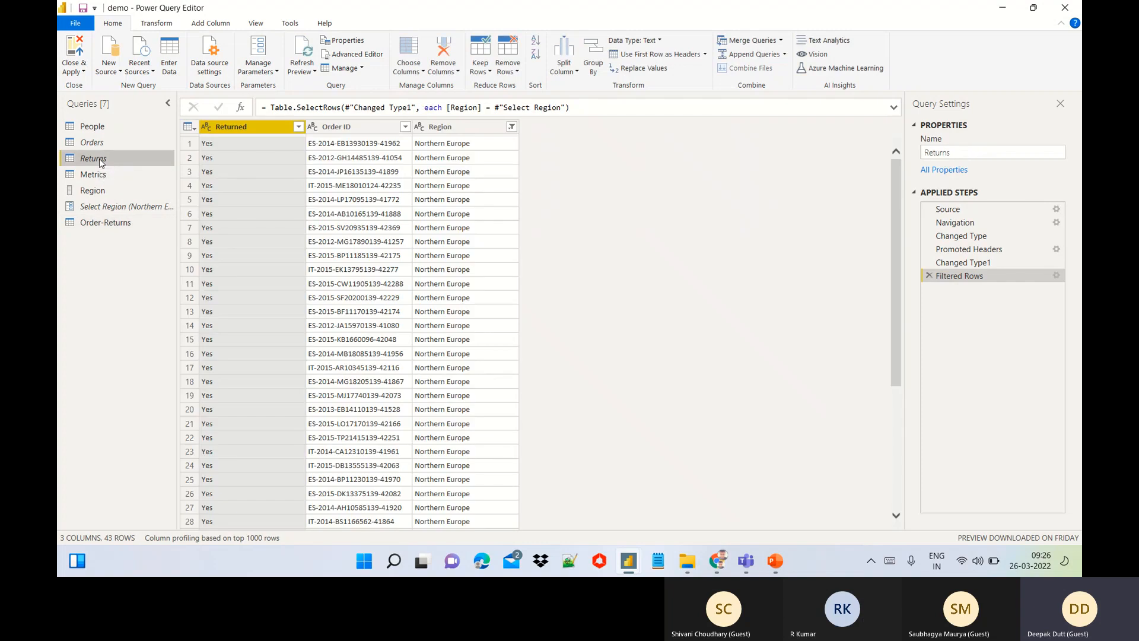
right_click(99, 158)
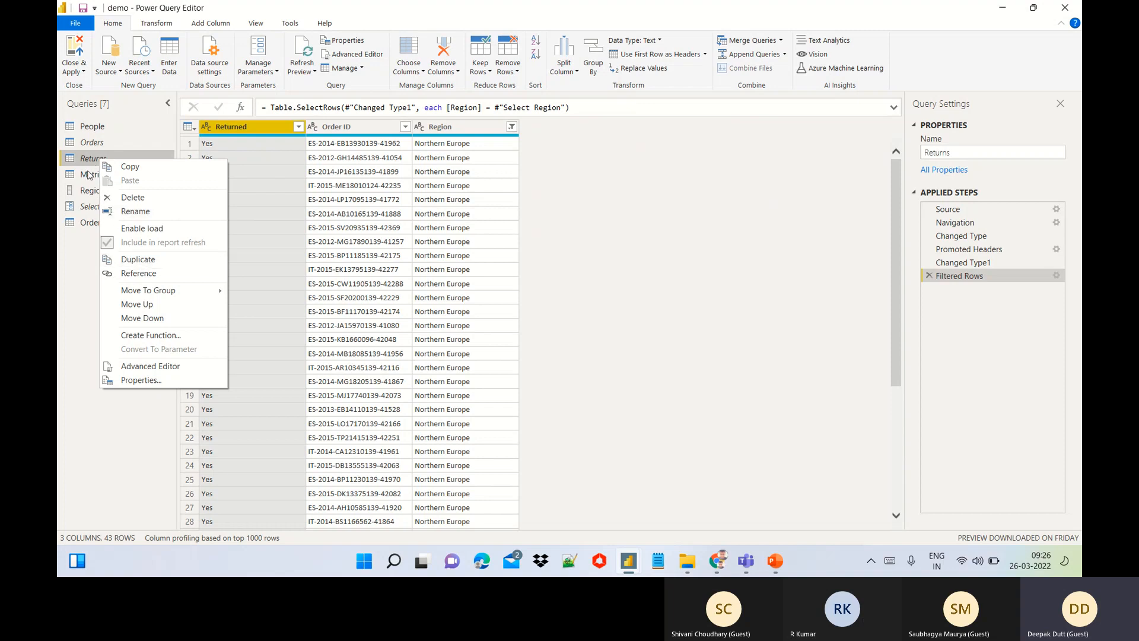
left_click(73, 70)
left_click(72, 70)
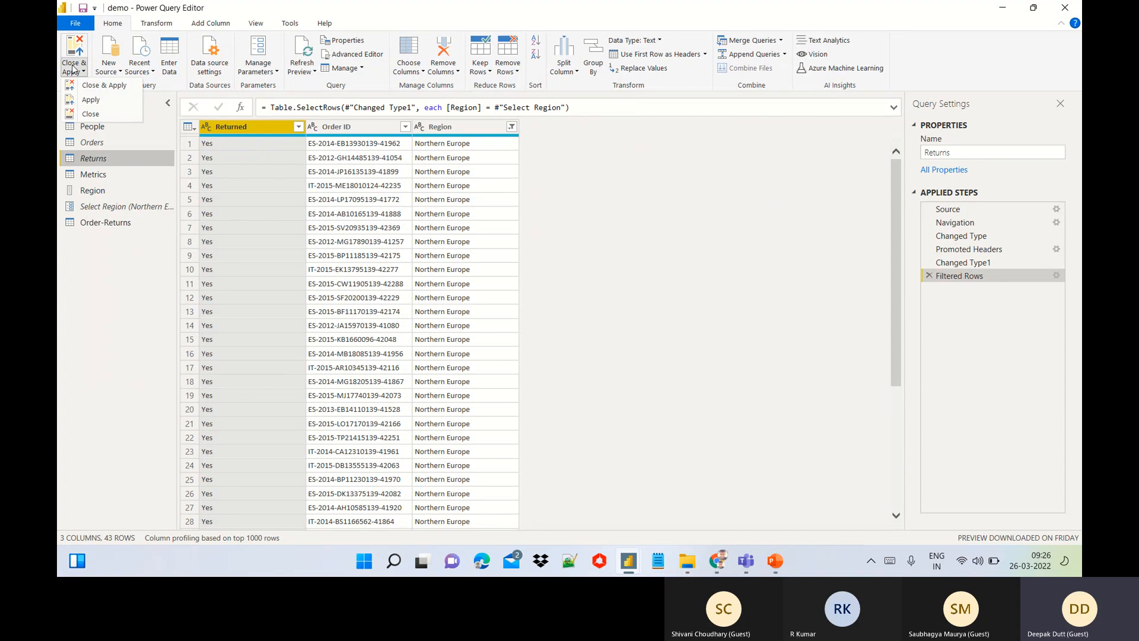
left_click(91, 86)
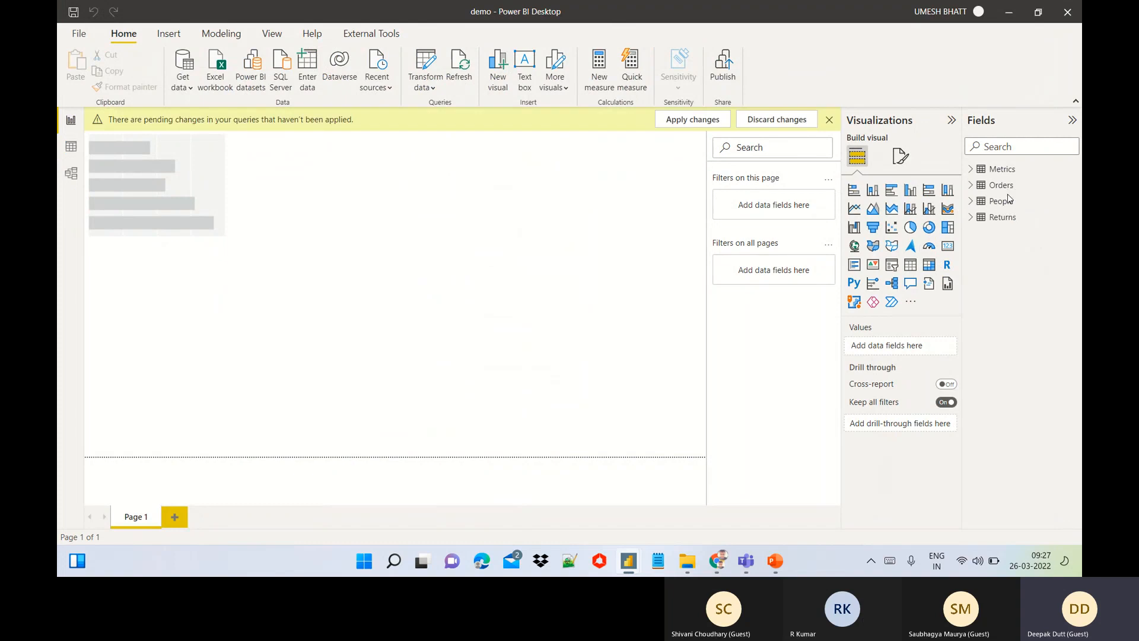
left_click(668, 120)
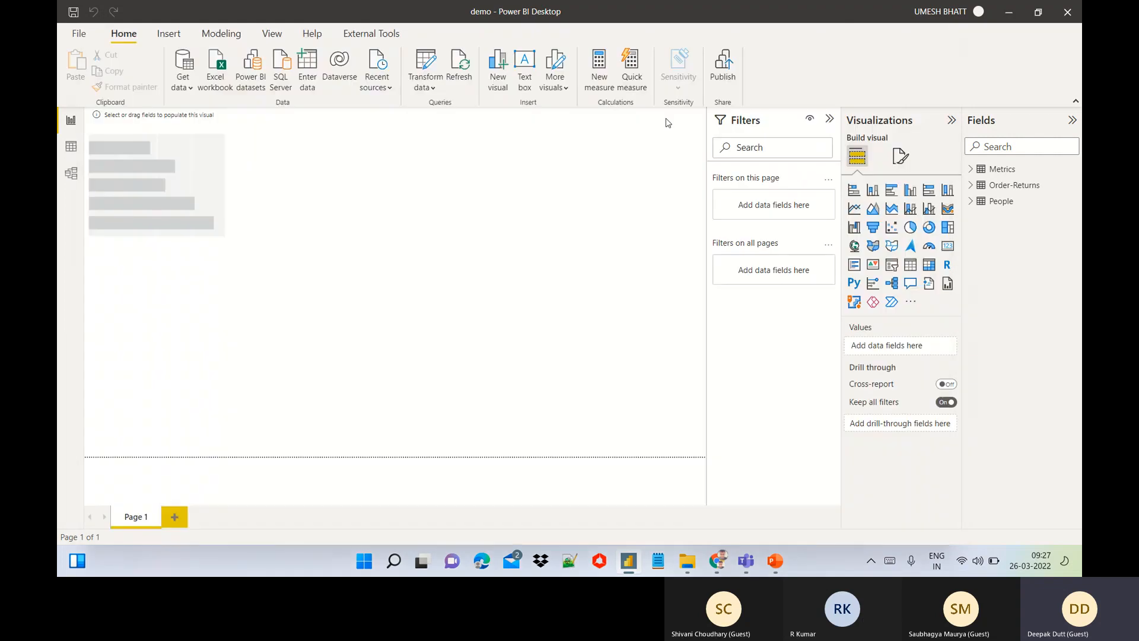
Step: Check the fields of the Order-Returns table and reopen the Power Query Editor
left_click(972, 185)
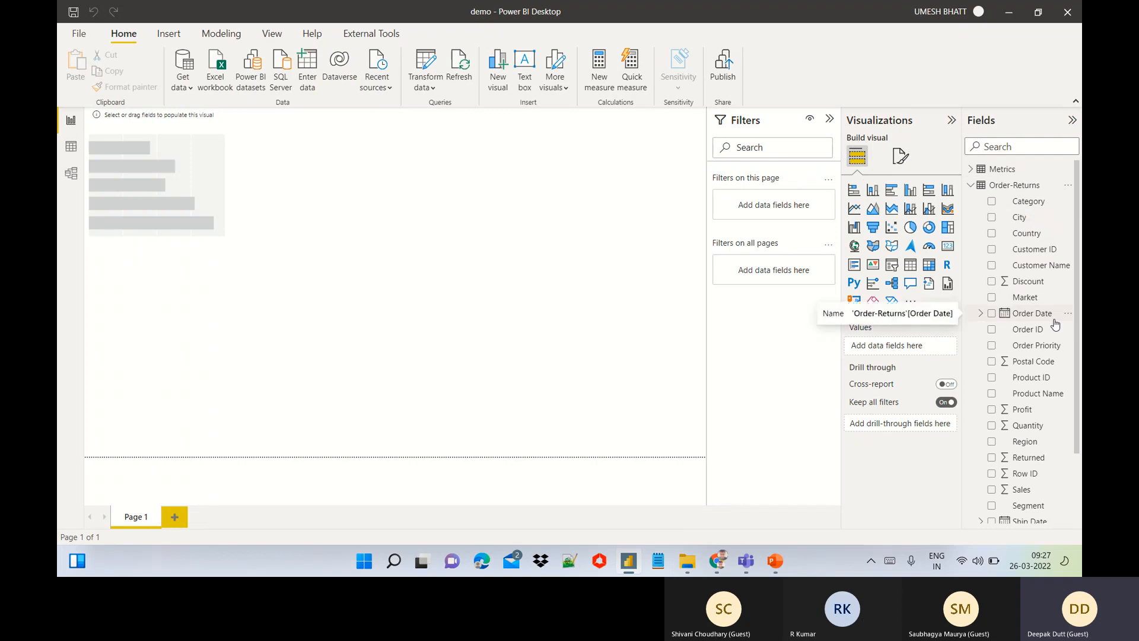
left_click(971, 186)
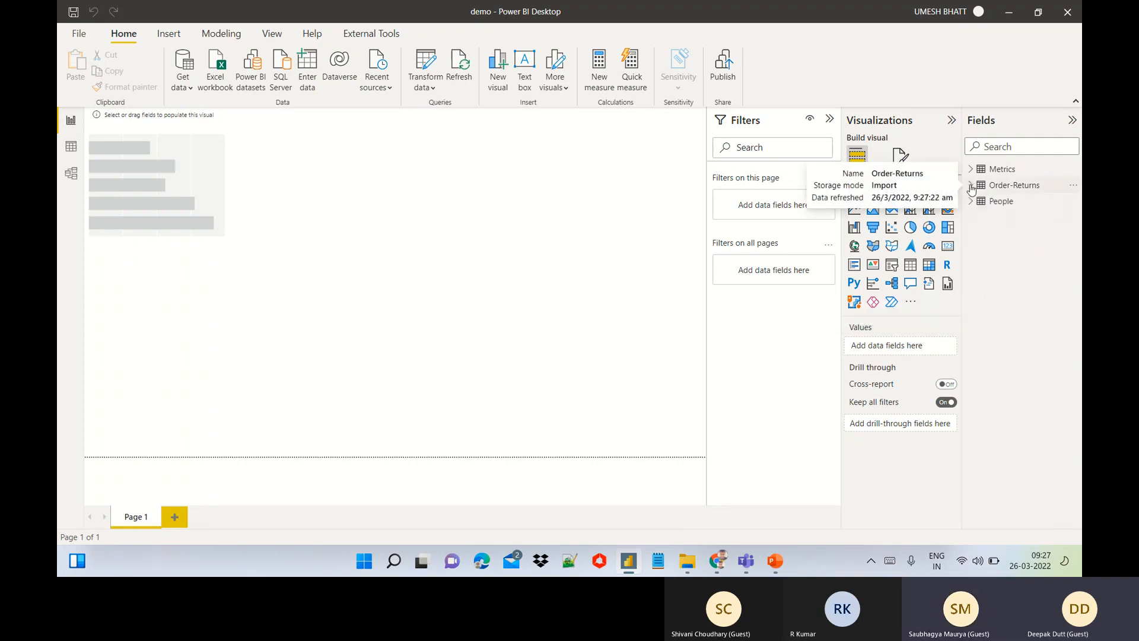
left_click(433, 89)
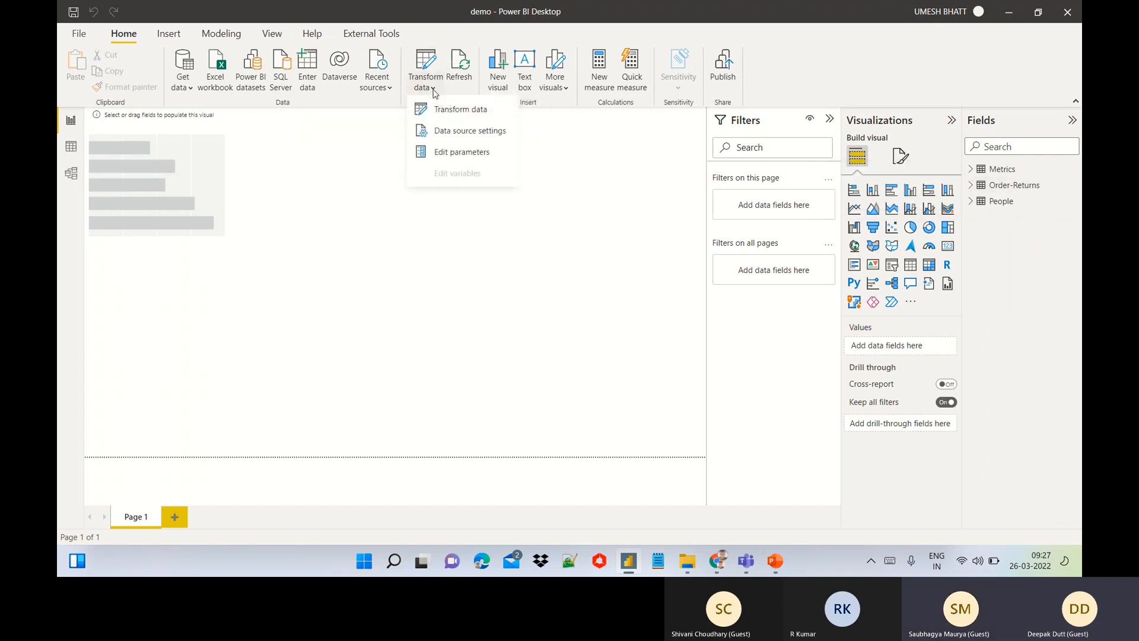
left_click(449, 111)
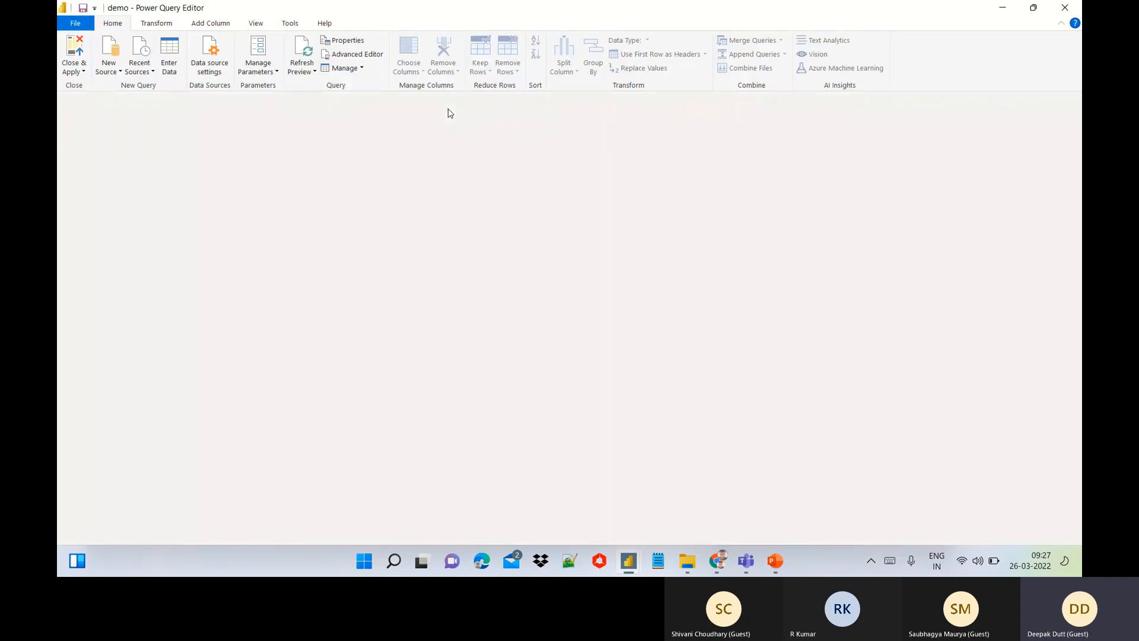
Step: View the options for appending queries and display the Returns query
left_click(784, 55)
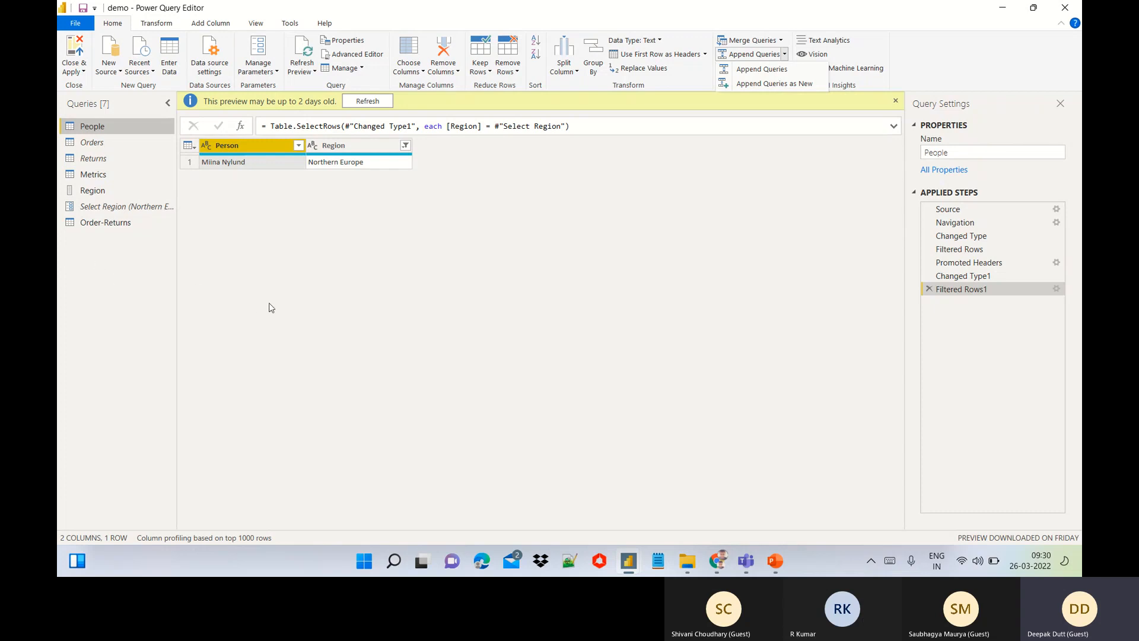
left_click(110, 149)
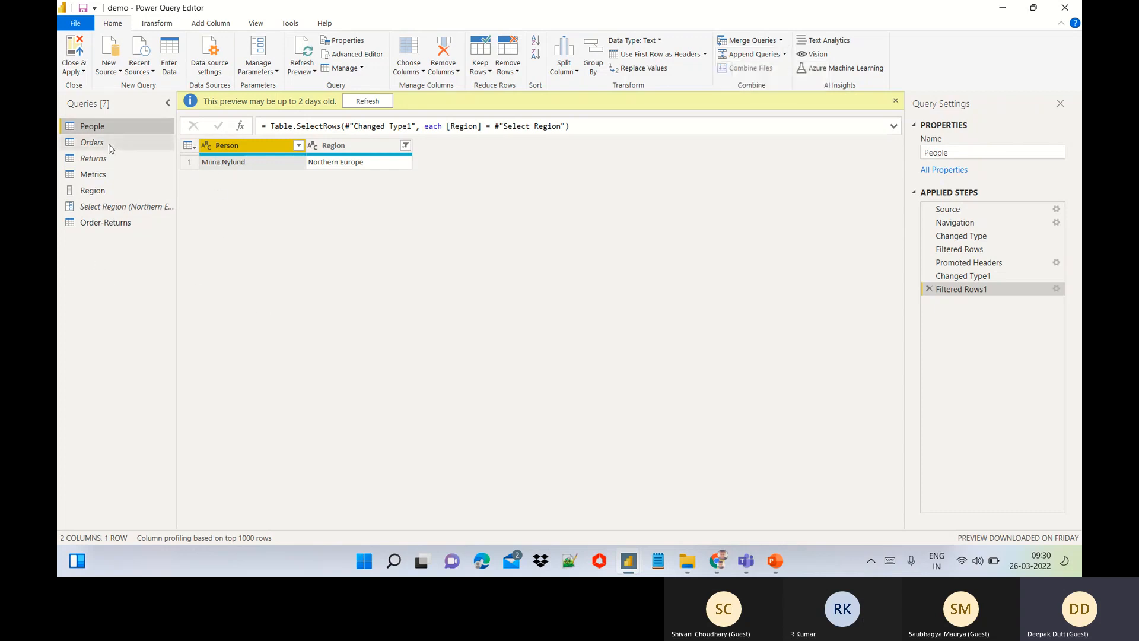
left_click(90, 163)
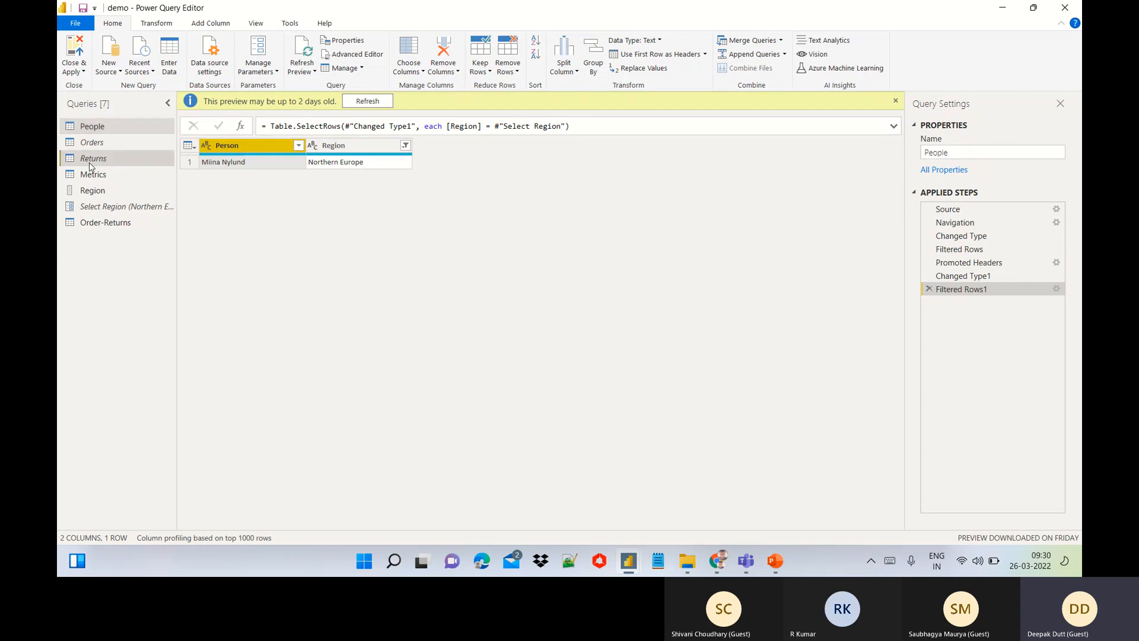
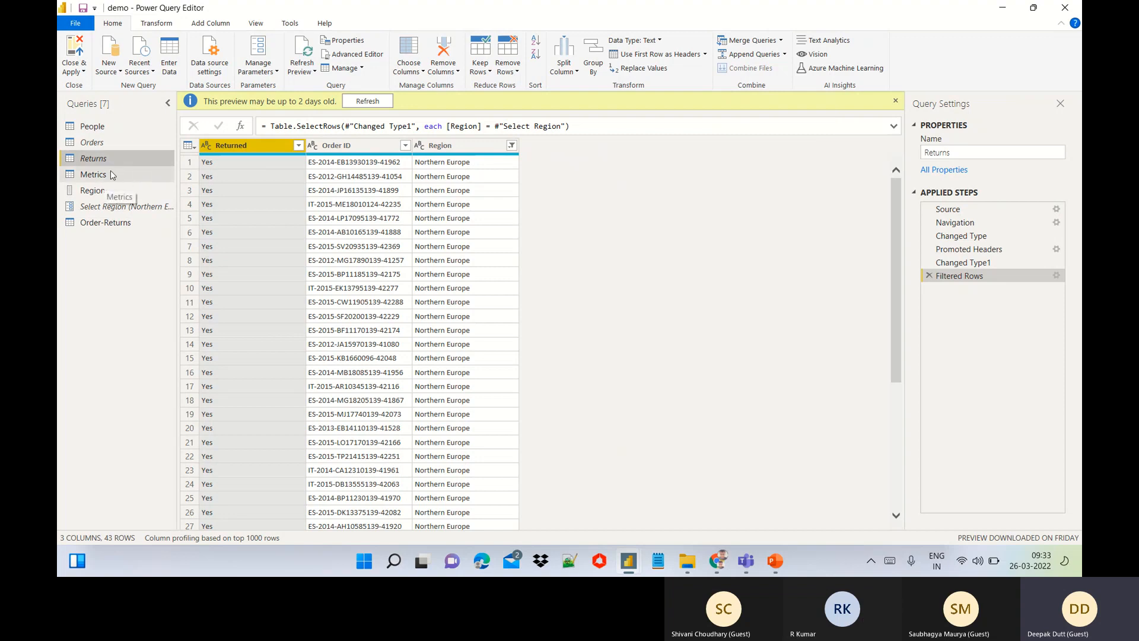
Step: Examine the Source step of the Order-Returns query and its merged Returns column
left_click(99, 225)
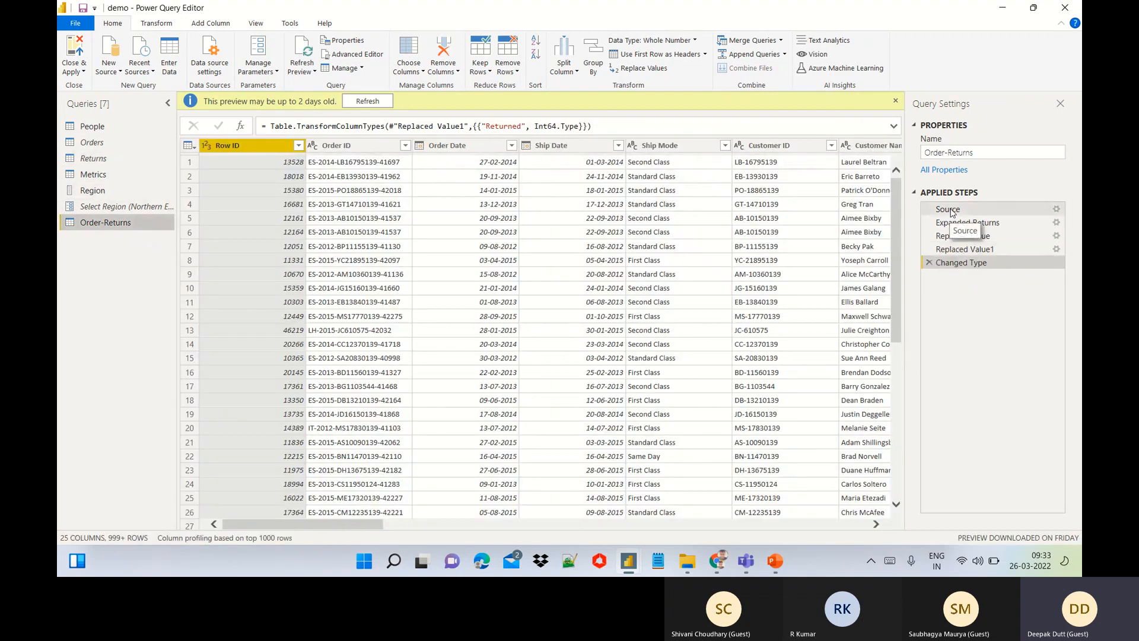
left_click(950, 210)
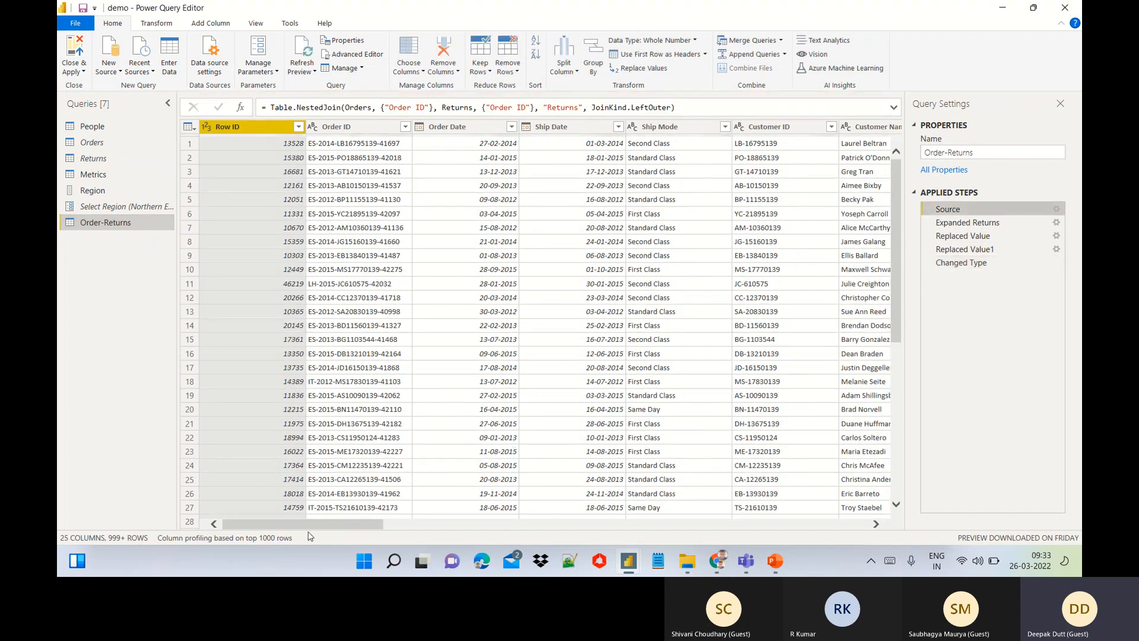
left_click_drag(315, 528, 321, 532)
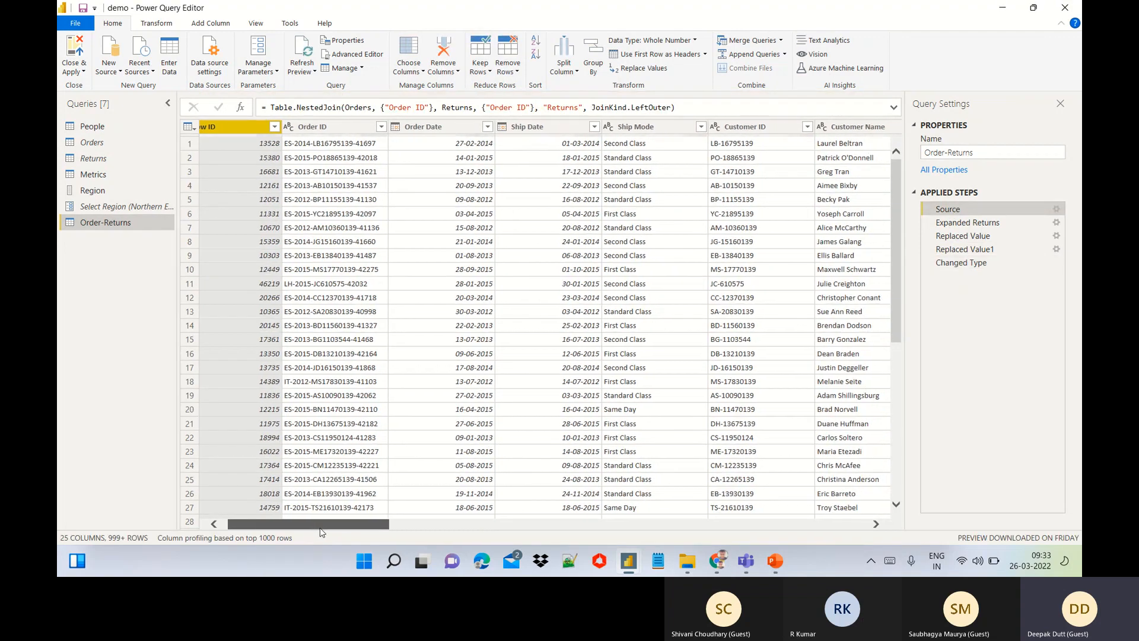
left_click_drag(321, 532, 786, 532)
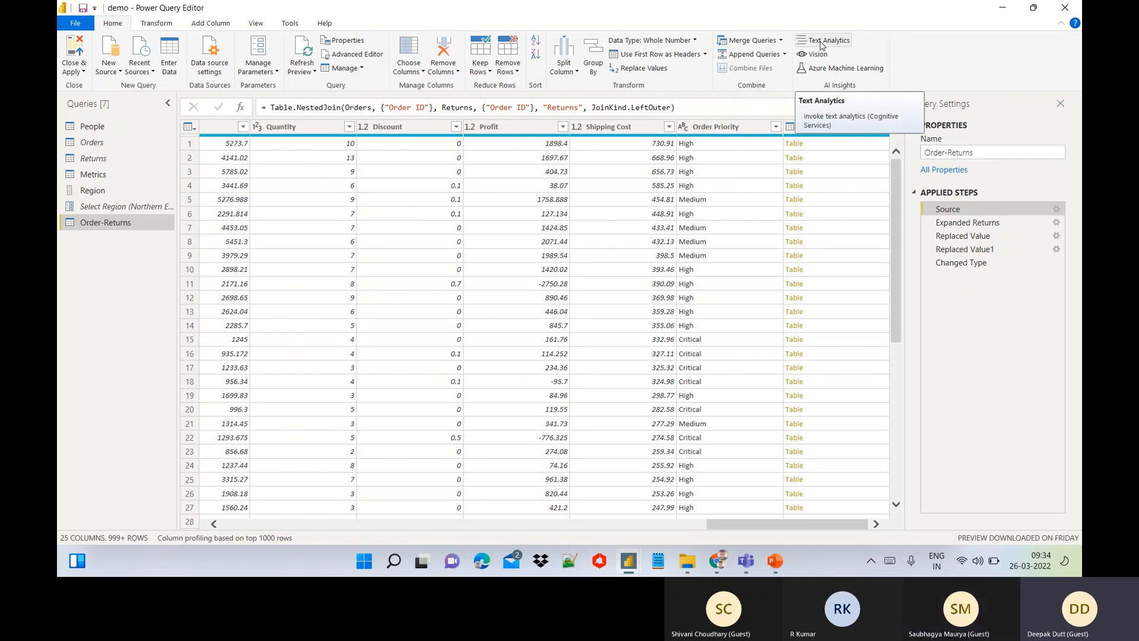
left_click(838, 71)
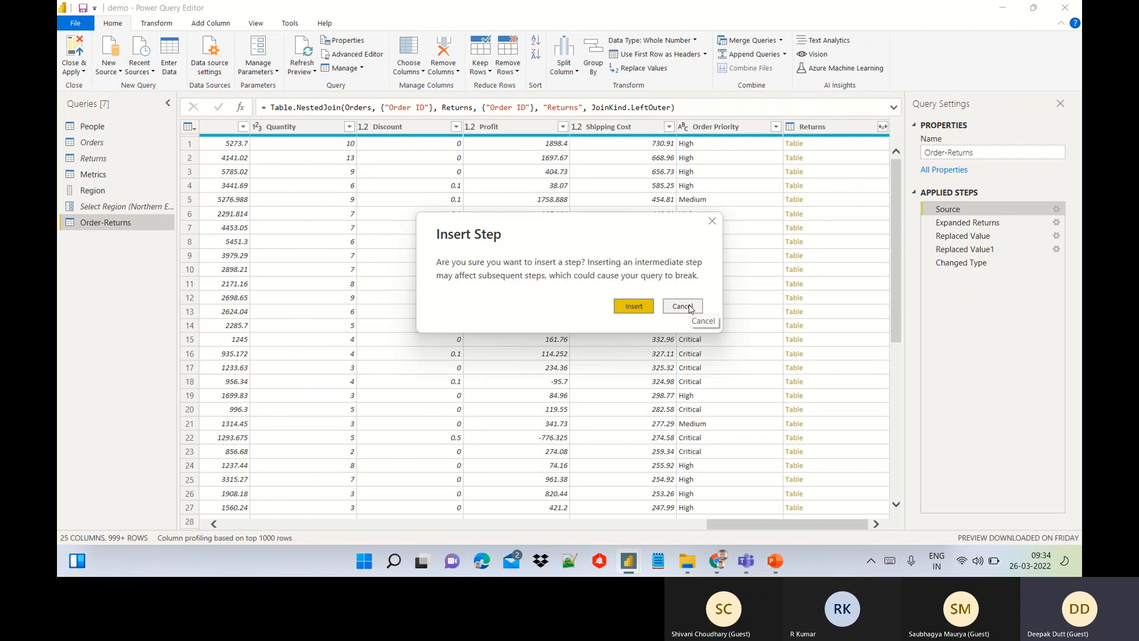
left_click(683, 306)
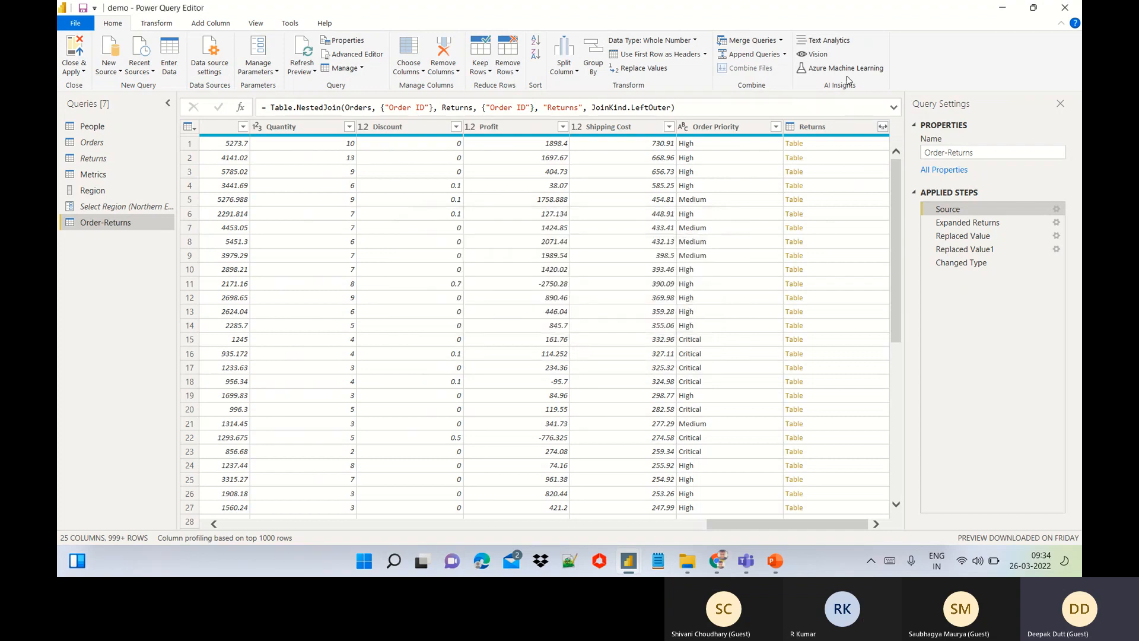
left_click(817, 55)
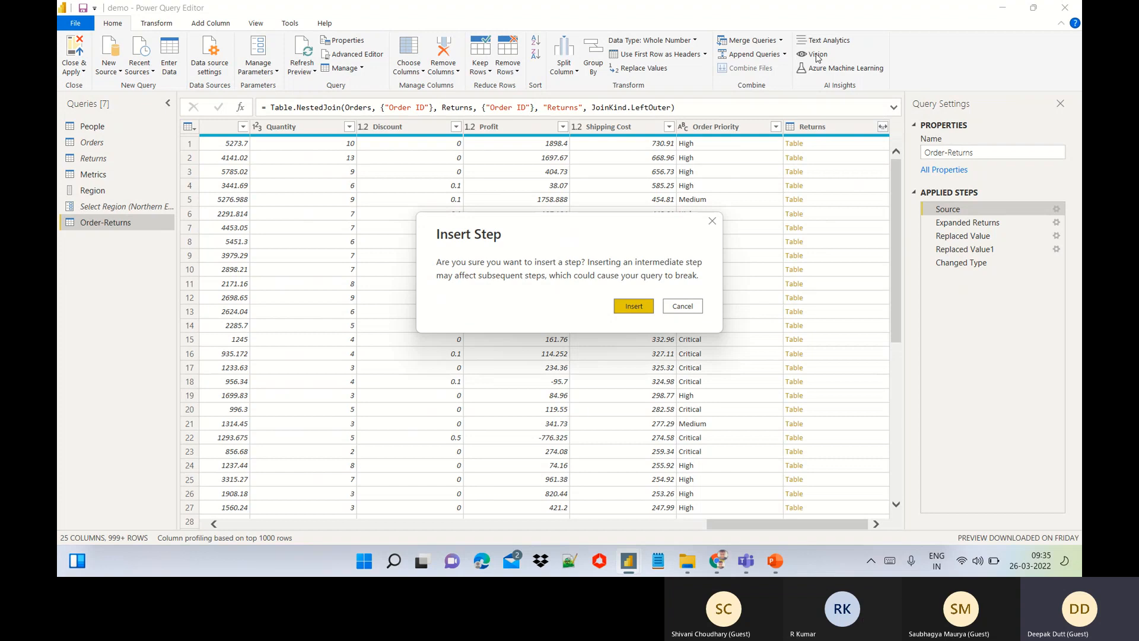
left_click(682, 306)
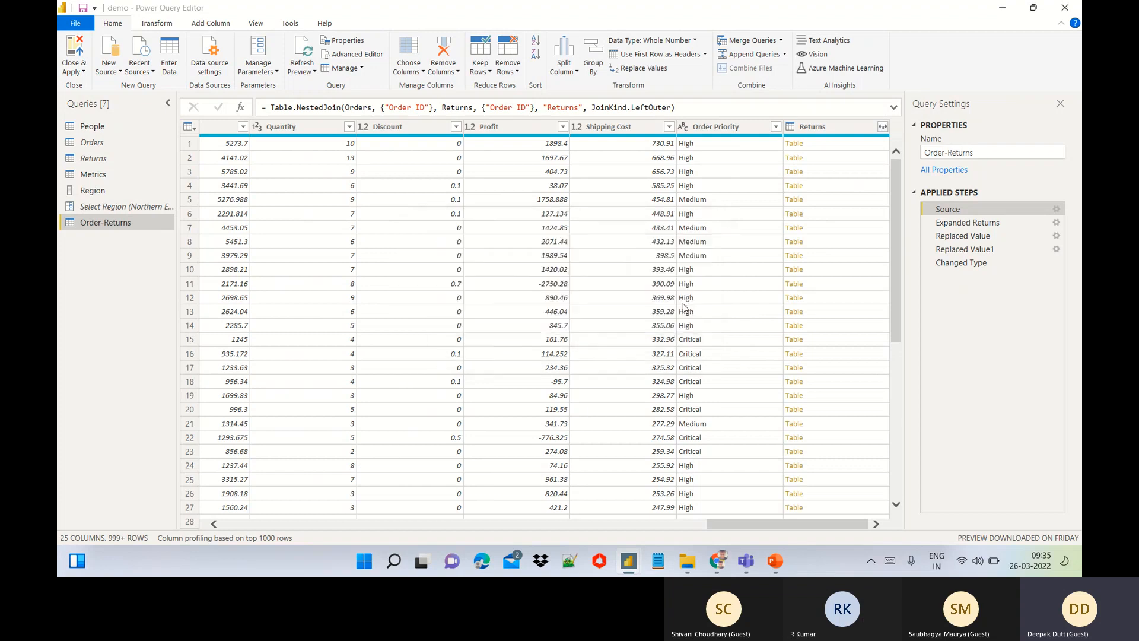
left_click(818, 57)
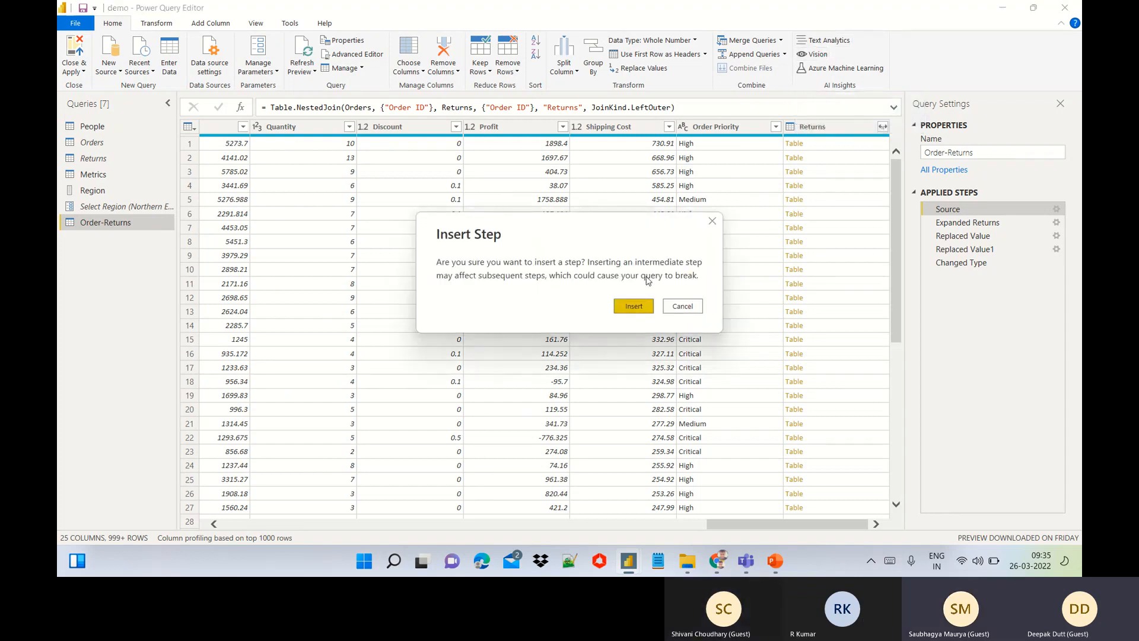
left_click(633, 305)
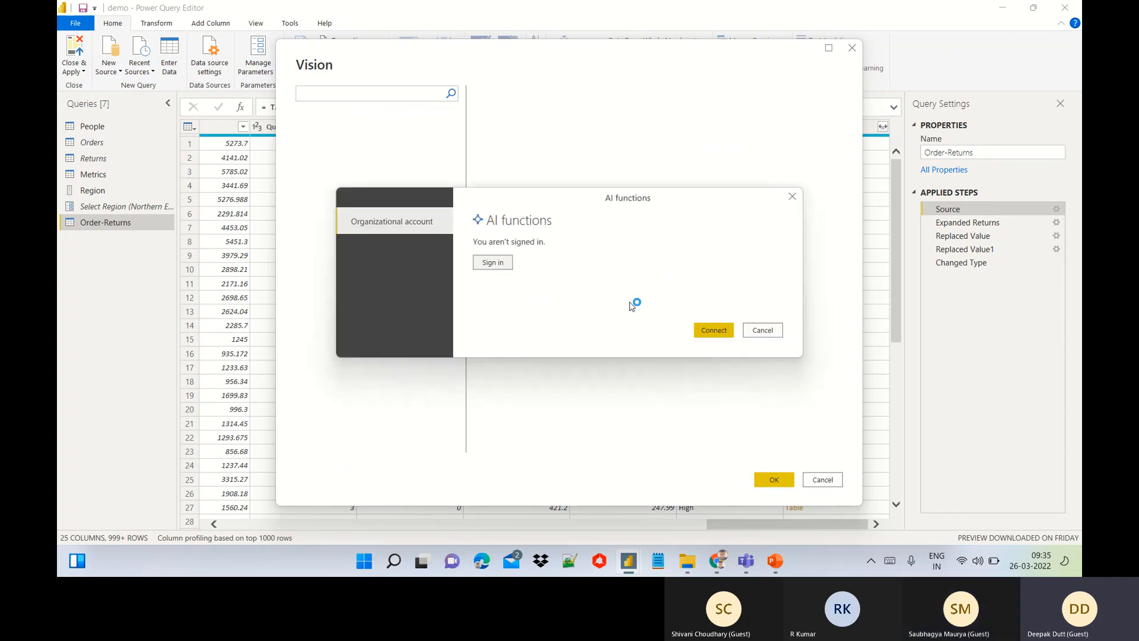
left_click(792, 197)
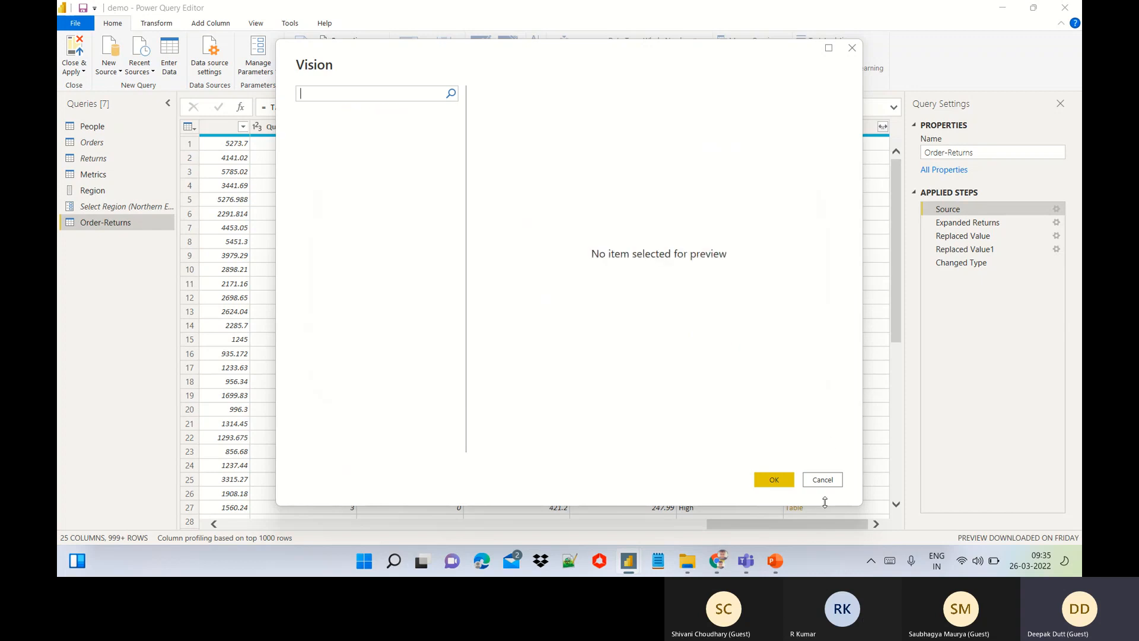
left_click(825, 481)
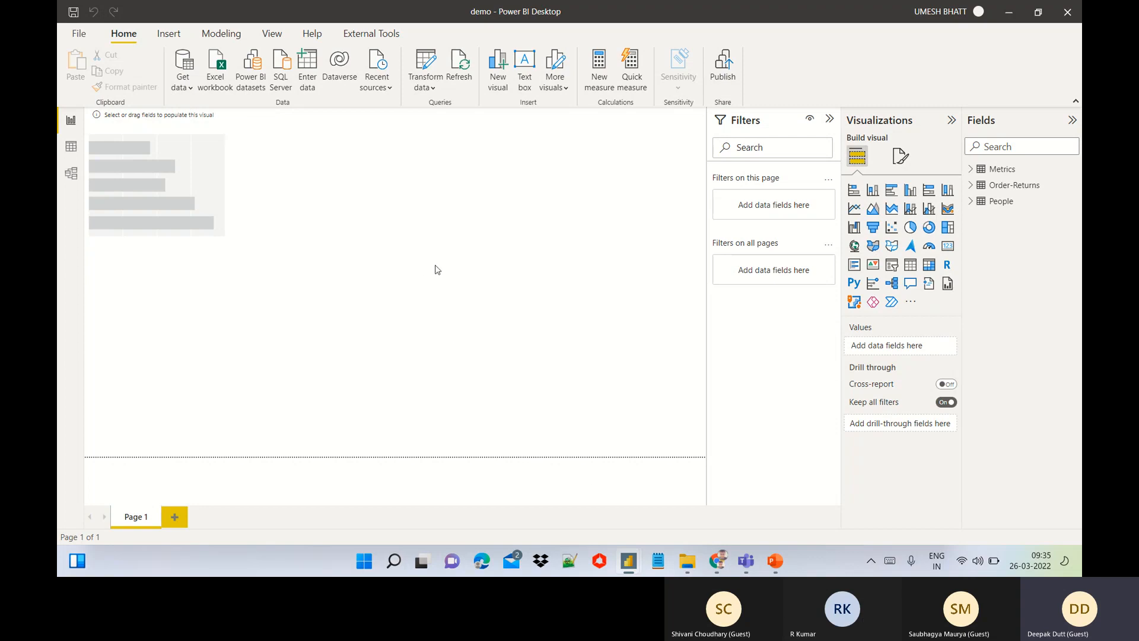
Step: Reopen the Power Query Editor and select the Changed Type step of the Order-Returns query
left_click(434, 89)
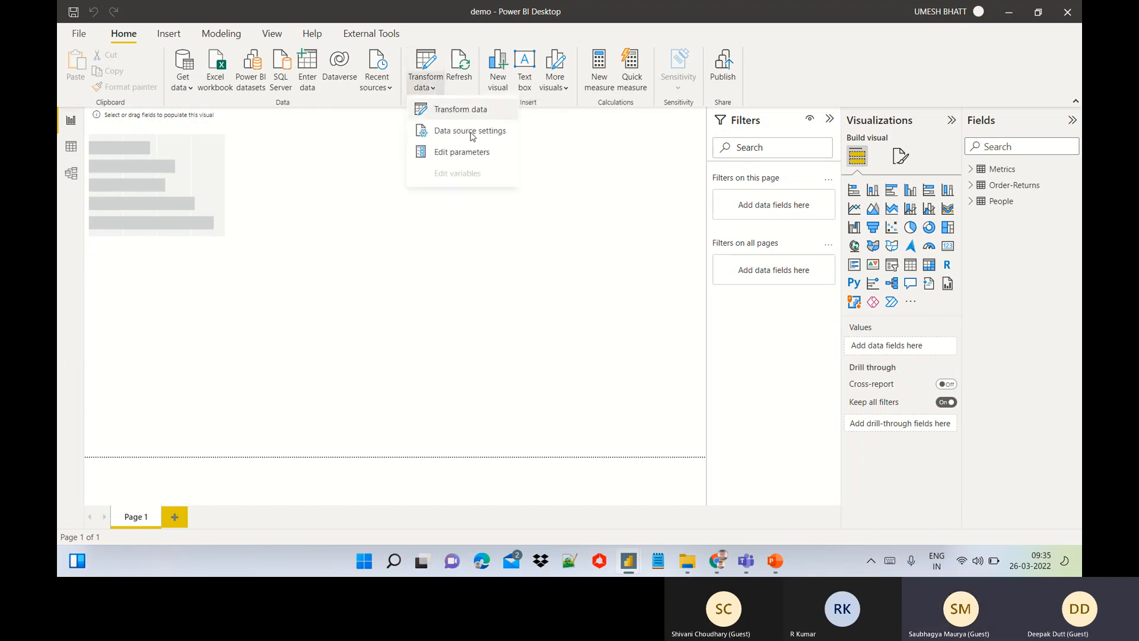
left_click(478, 110)
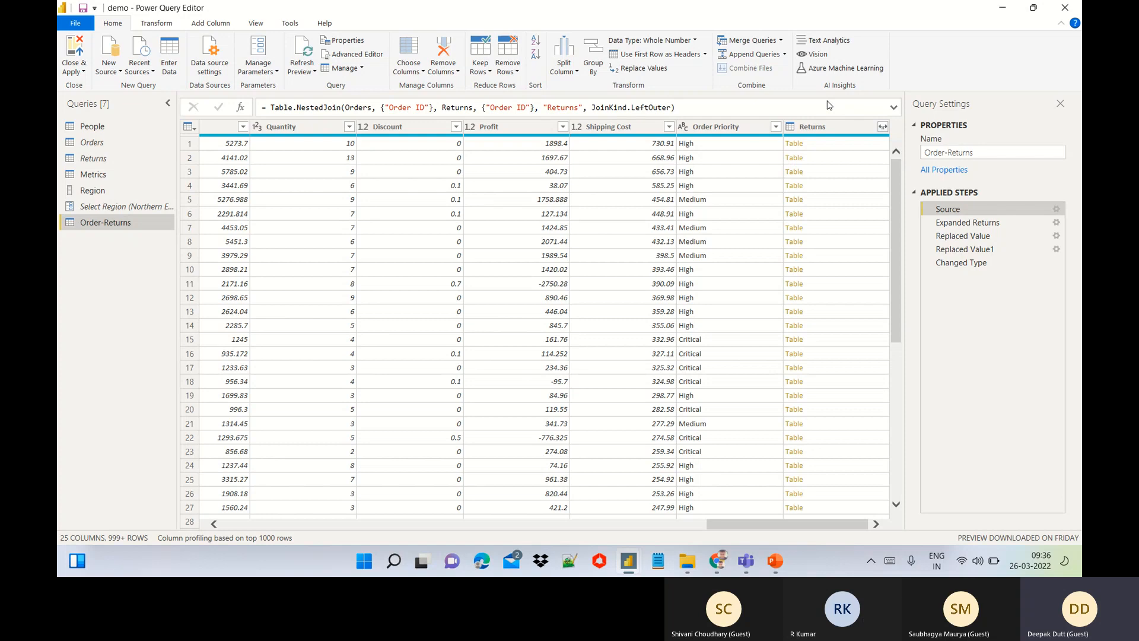
left_click(962, 263)
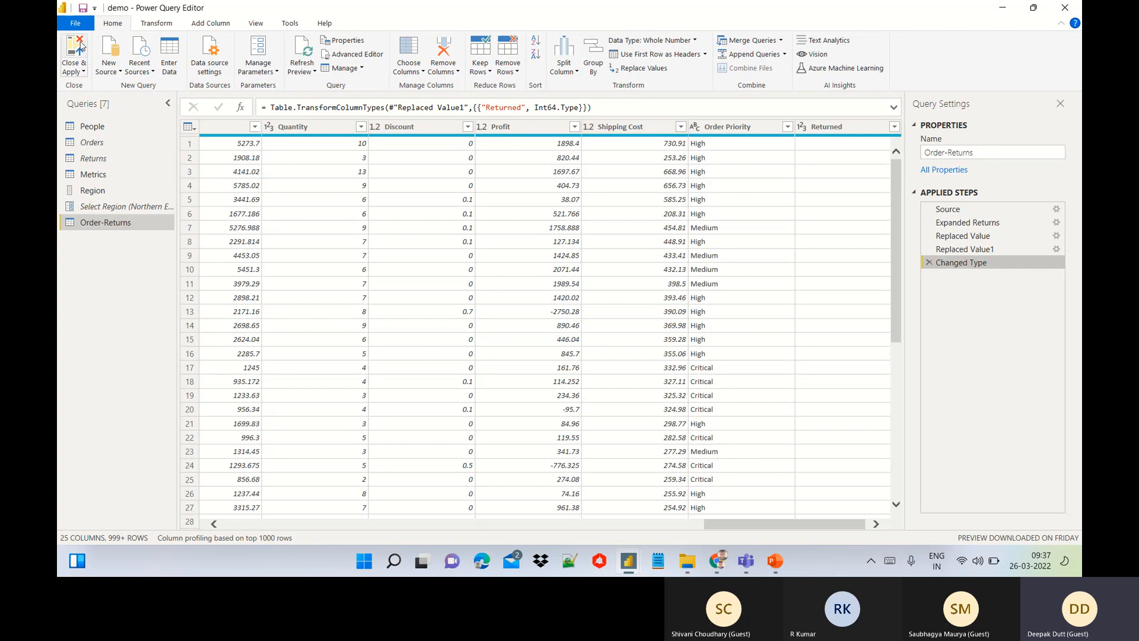
Step: Look through the People, Orders and Returns queries and return to Order-Returns
left_click(94, 127)
left_click(95, 142)
left_click(106, 159)
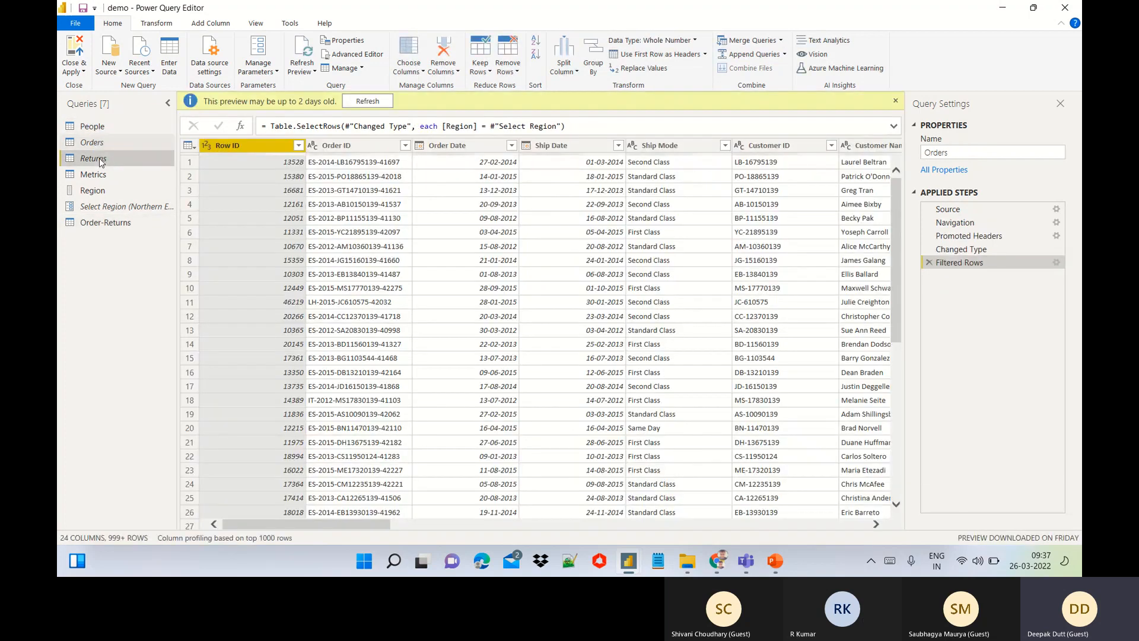
left_click(99, 223)
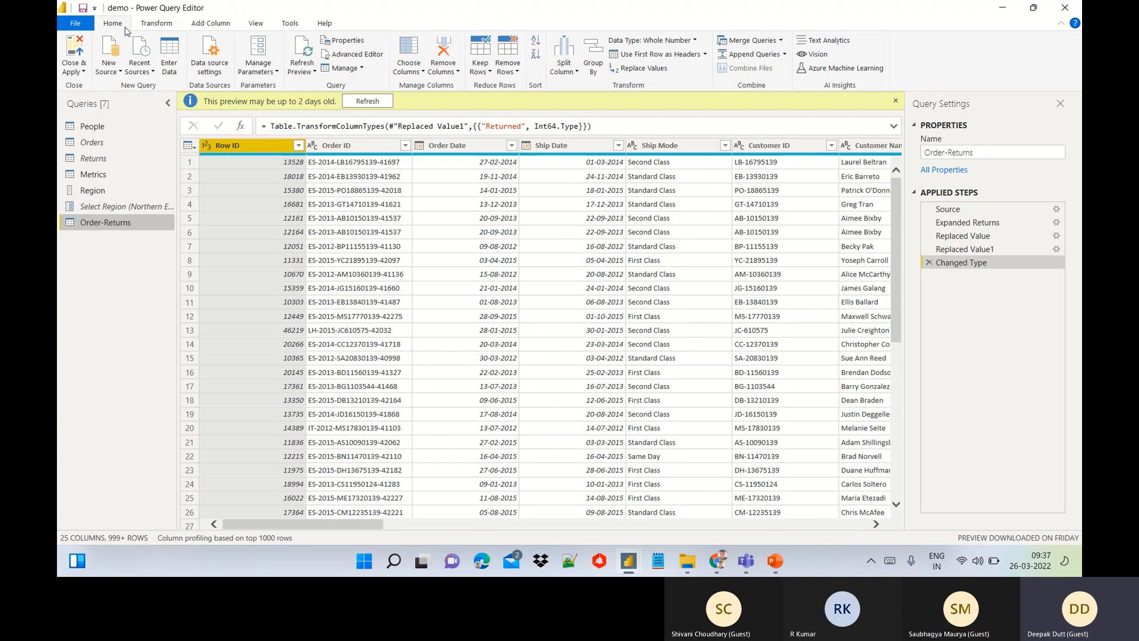
Step: Search the full list of new data sources for "dataf" to find the dataflow connectors
left_click(83, 71)
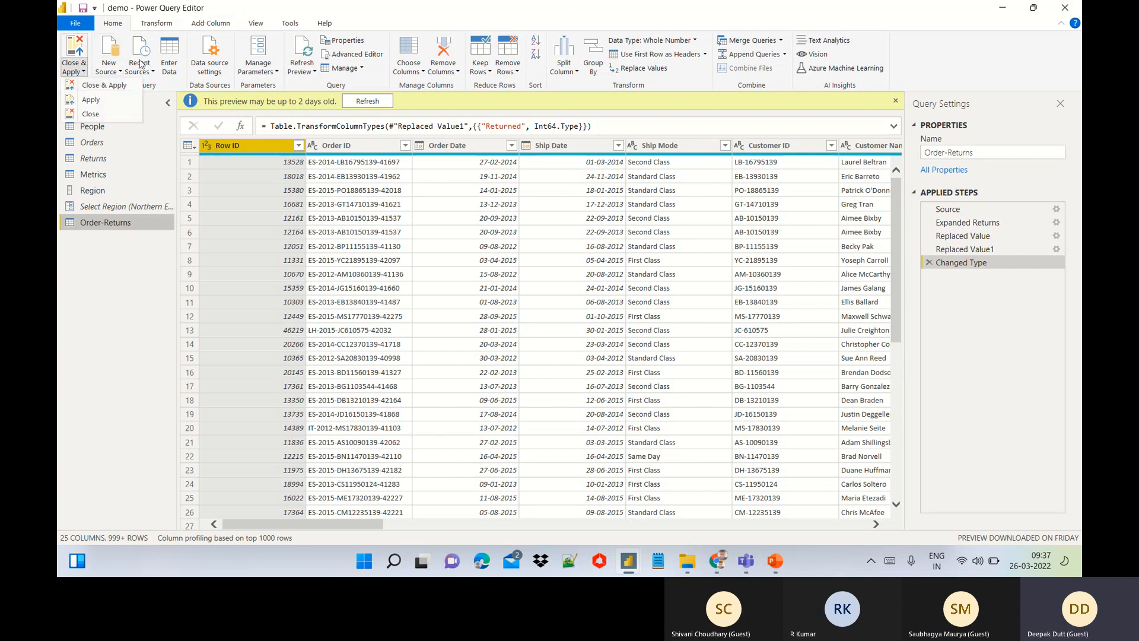
left_click(120, 71)
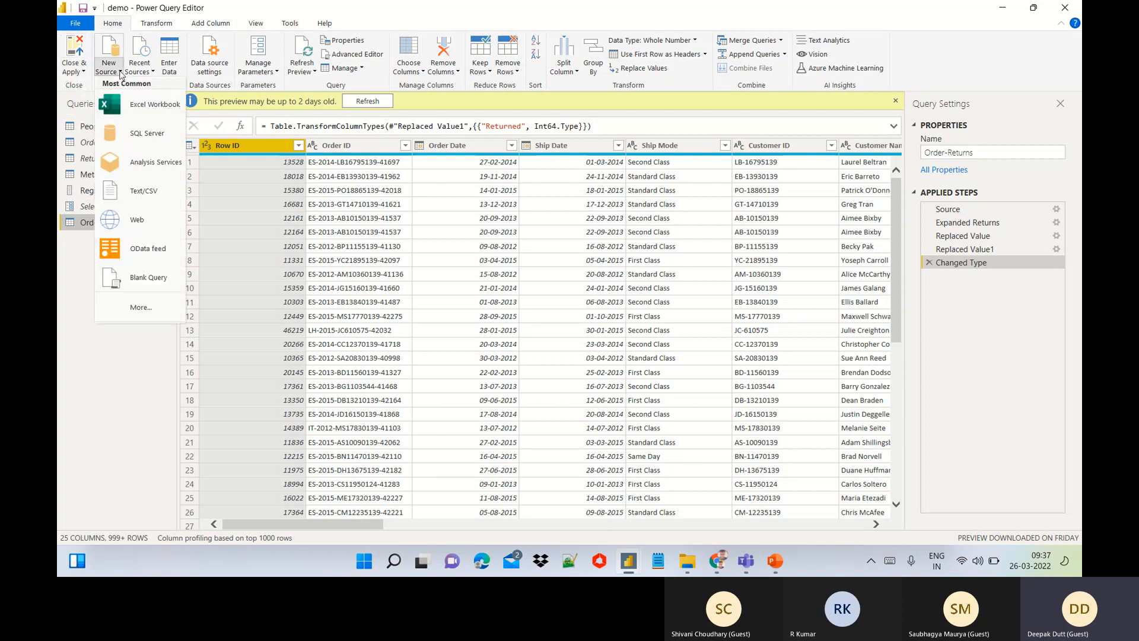
left_click(141, 312)
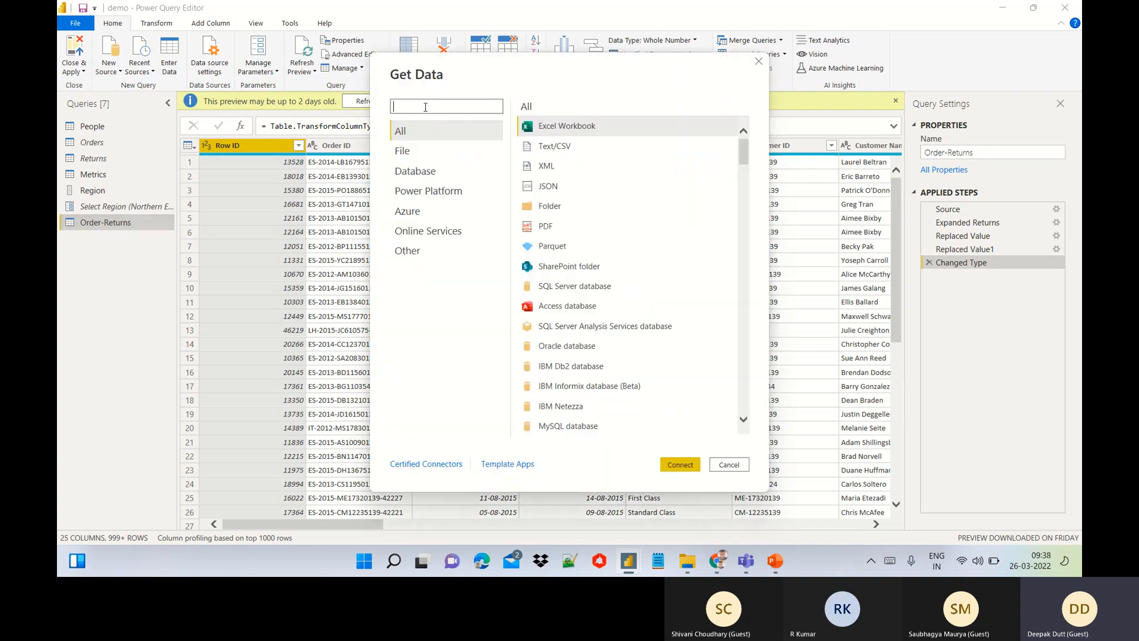
left_click(426, 108)
type("data")
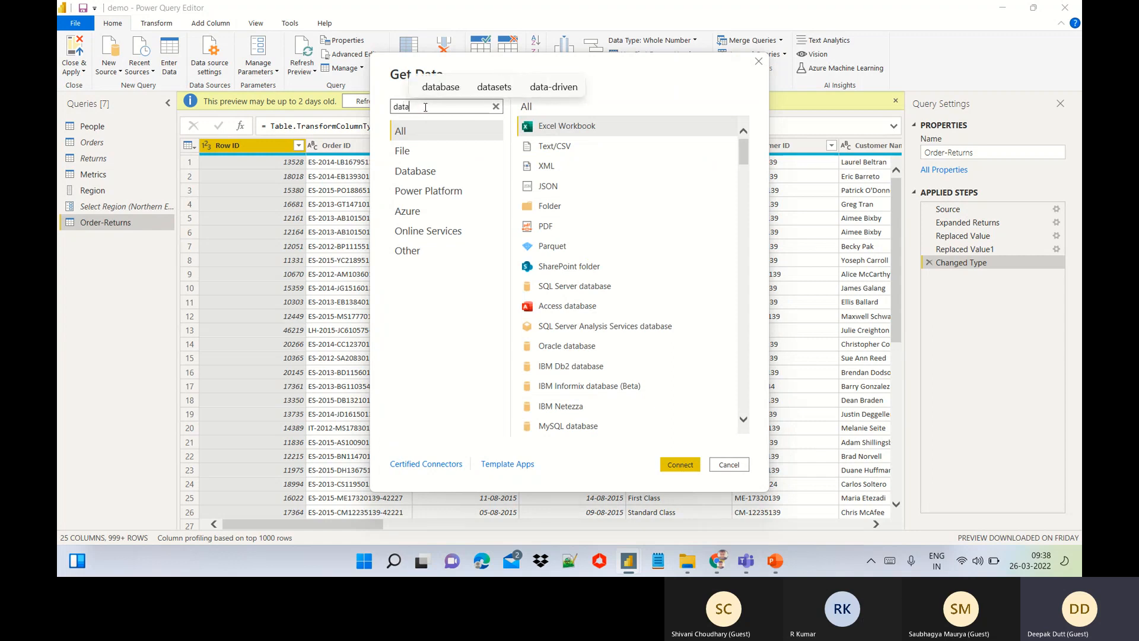
type("f")
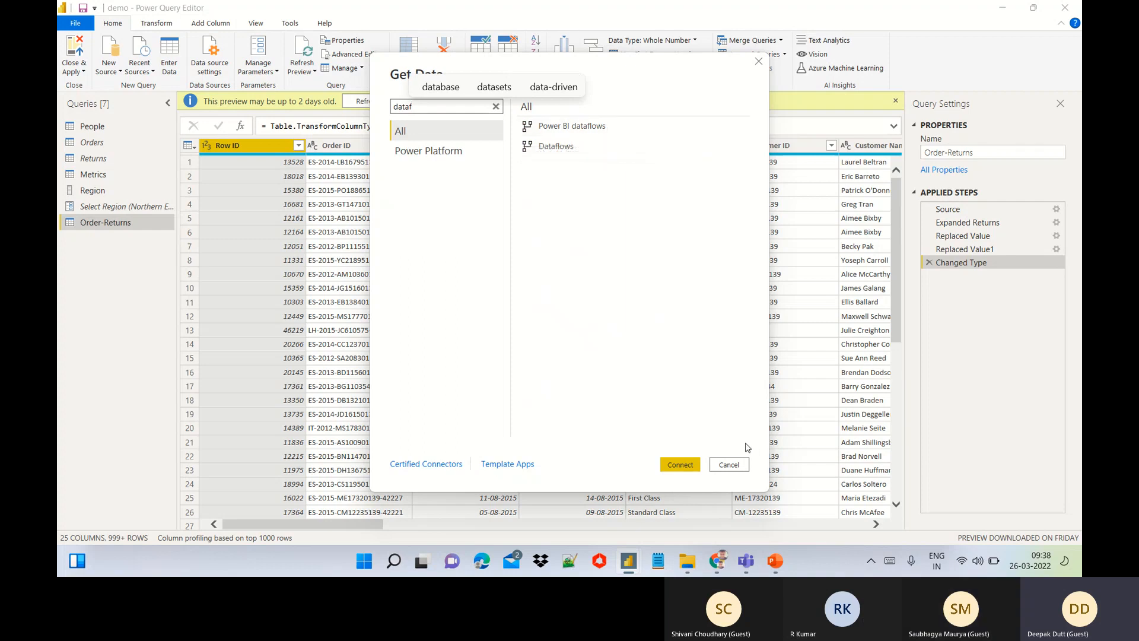
Step: Dismiss the data source list and move the People query into a new group named "Staging Queries"
left_click(730, 465)
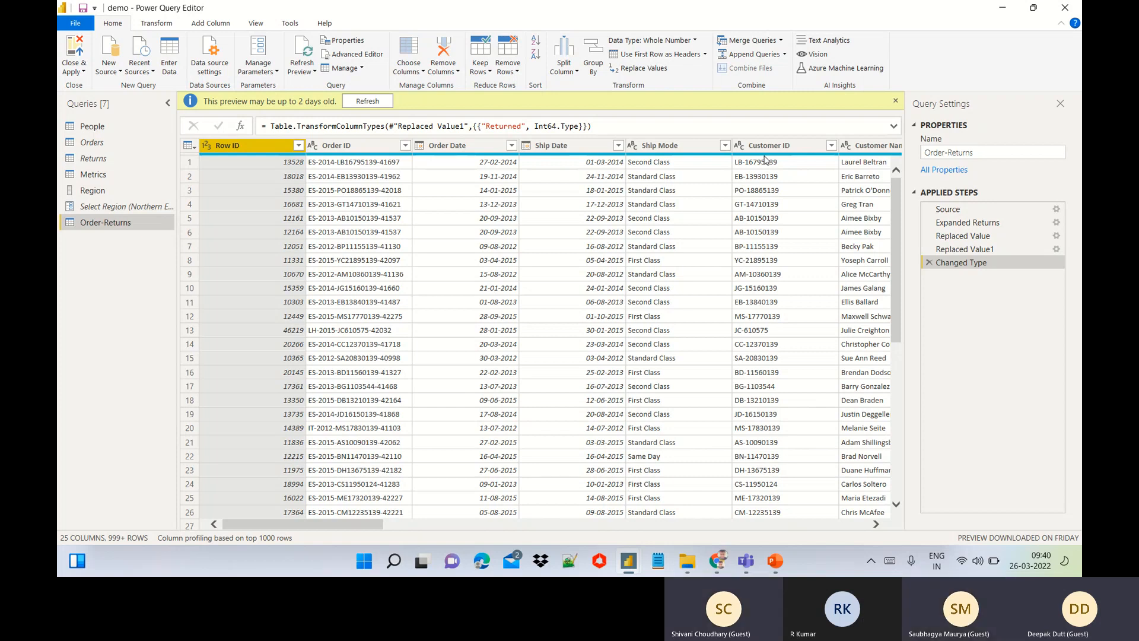
left_click(89, 127)
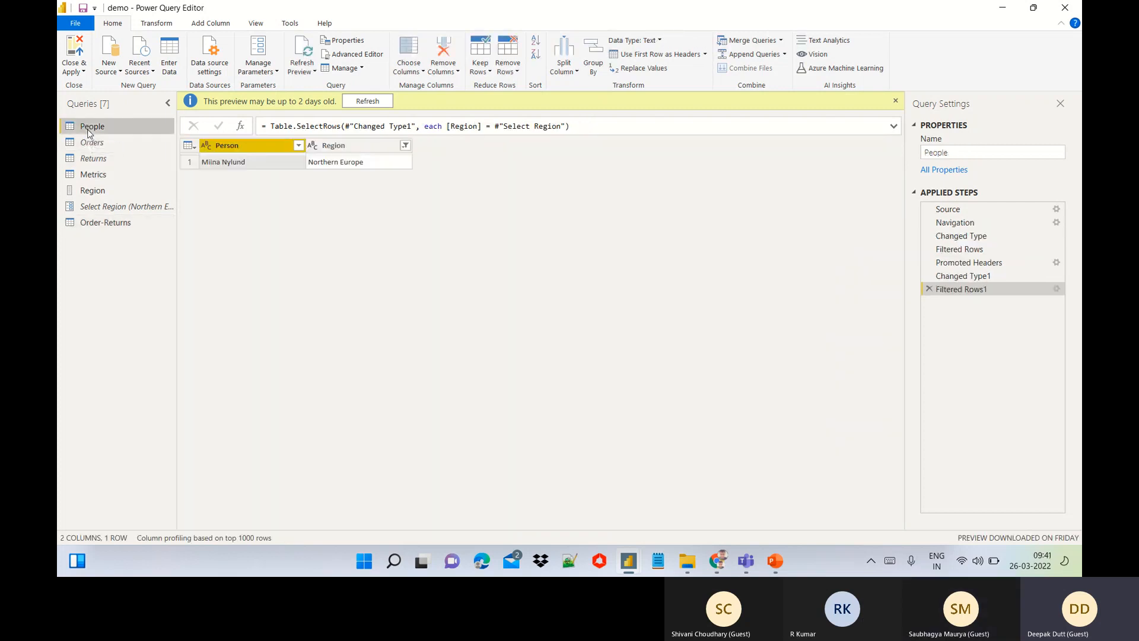
right_click(89, 131)
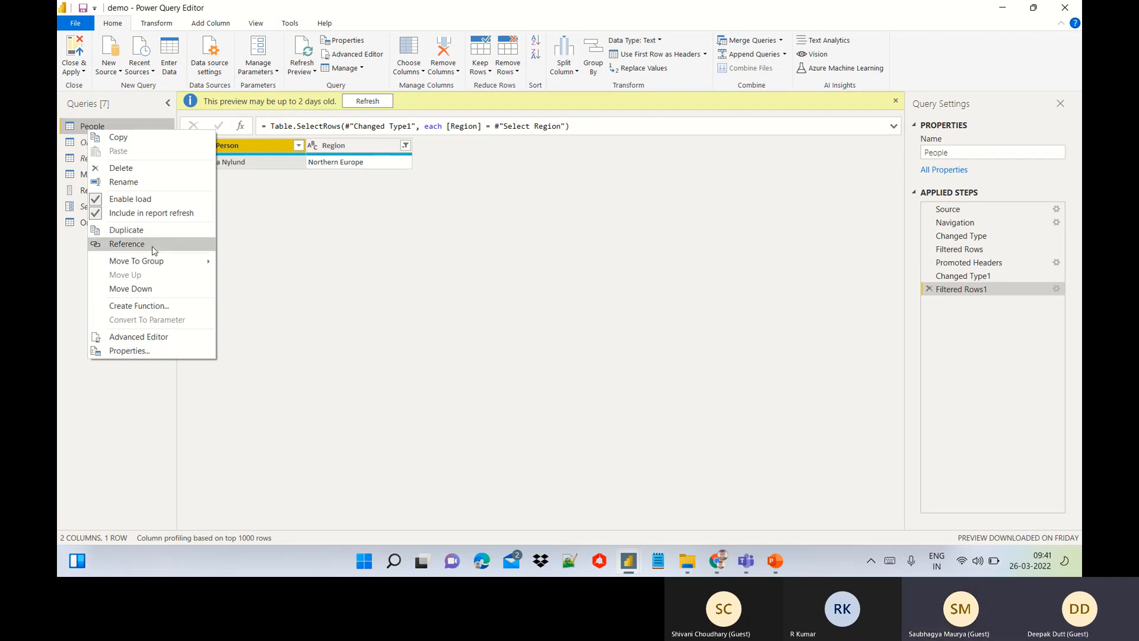
mouse_move(174, 266)
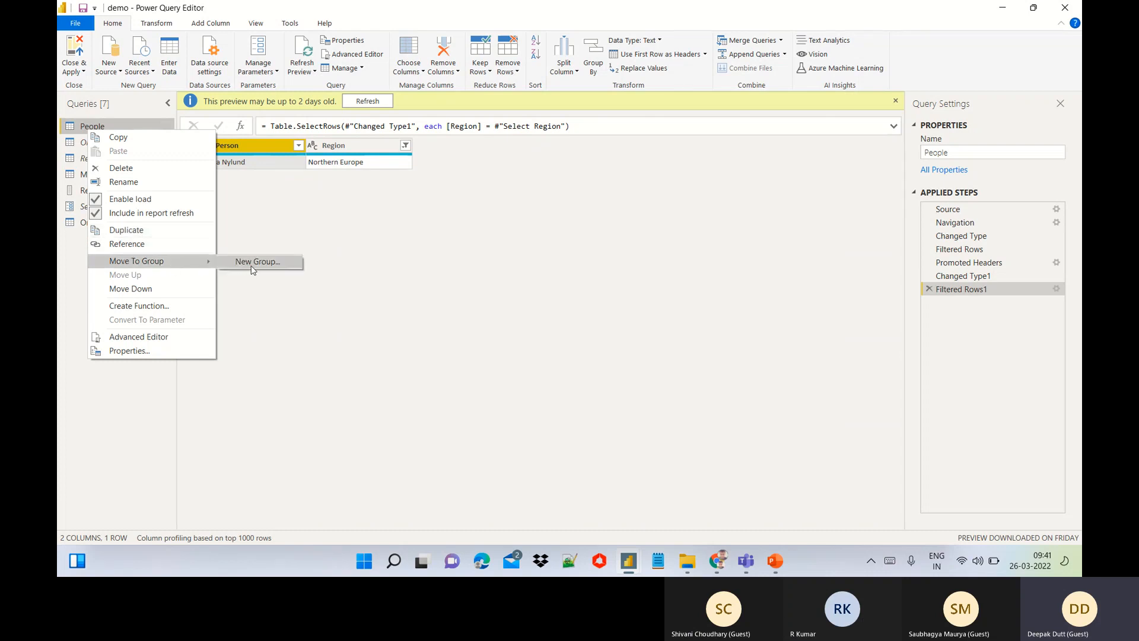
left_click(253, 270)
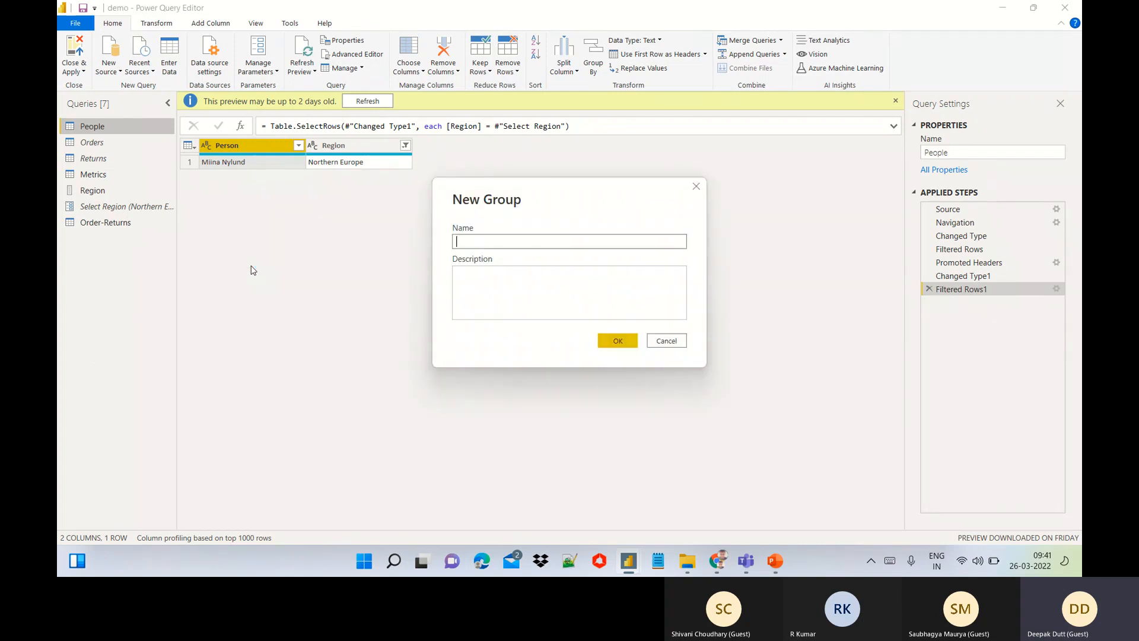
left_click(492, 242)
type("Stging")
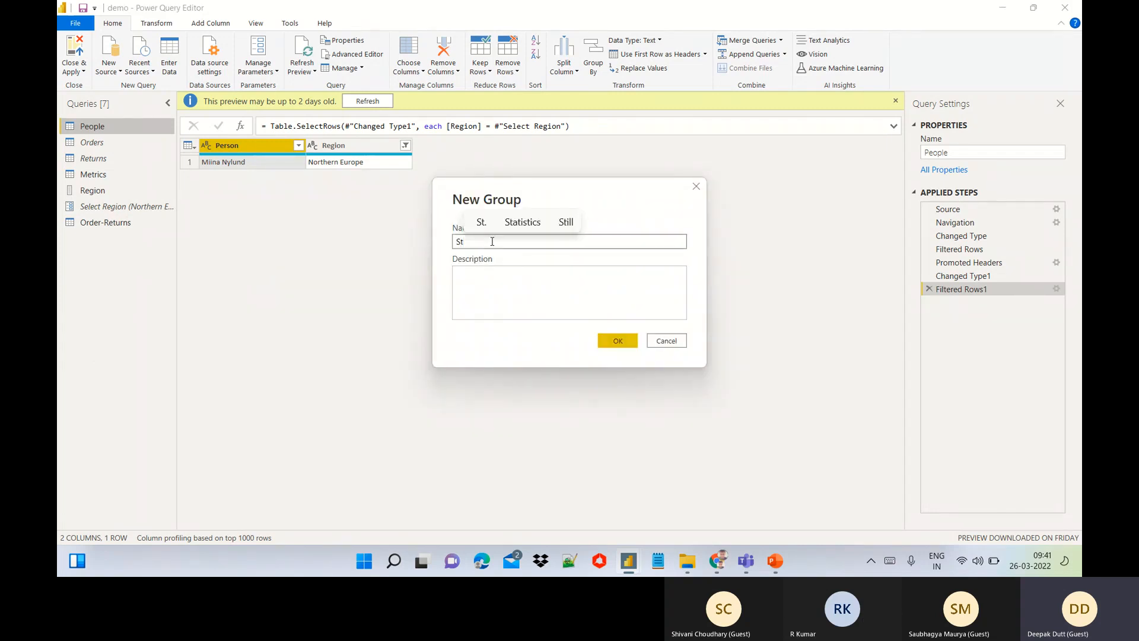
key("BackSpace")
key("BackSpace")
key("BackSpace")
key("BackSpace")
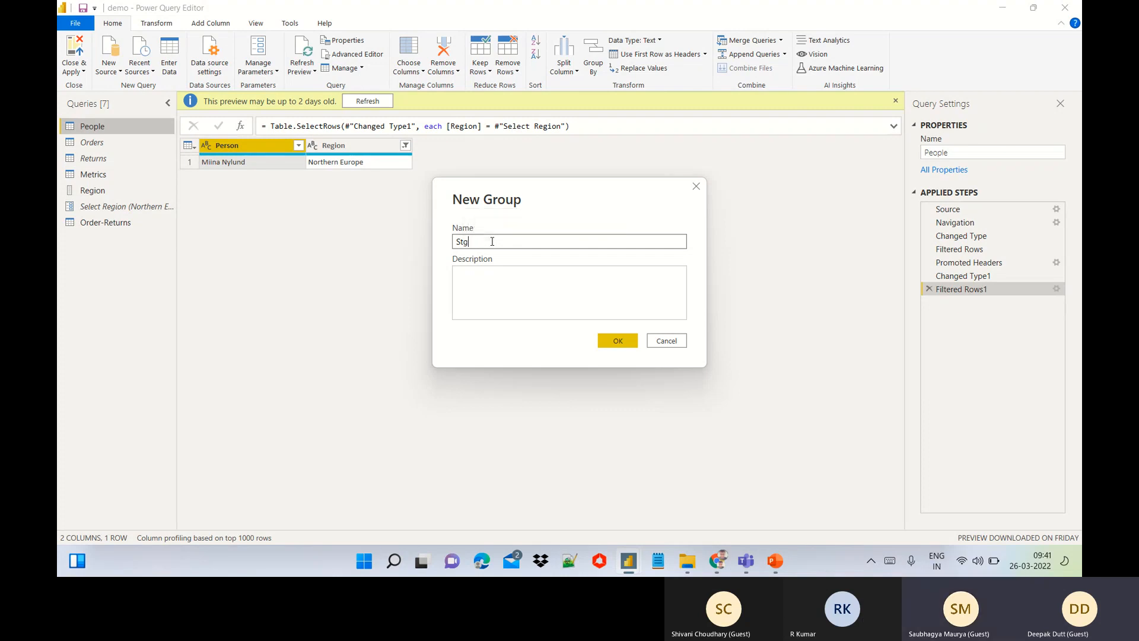
type("aging")
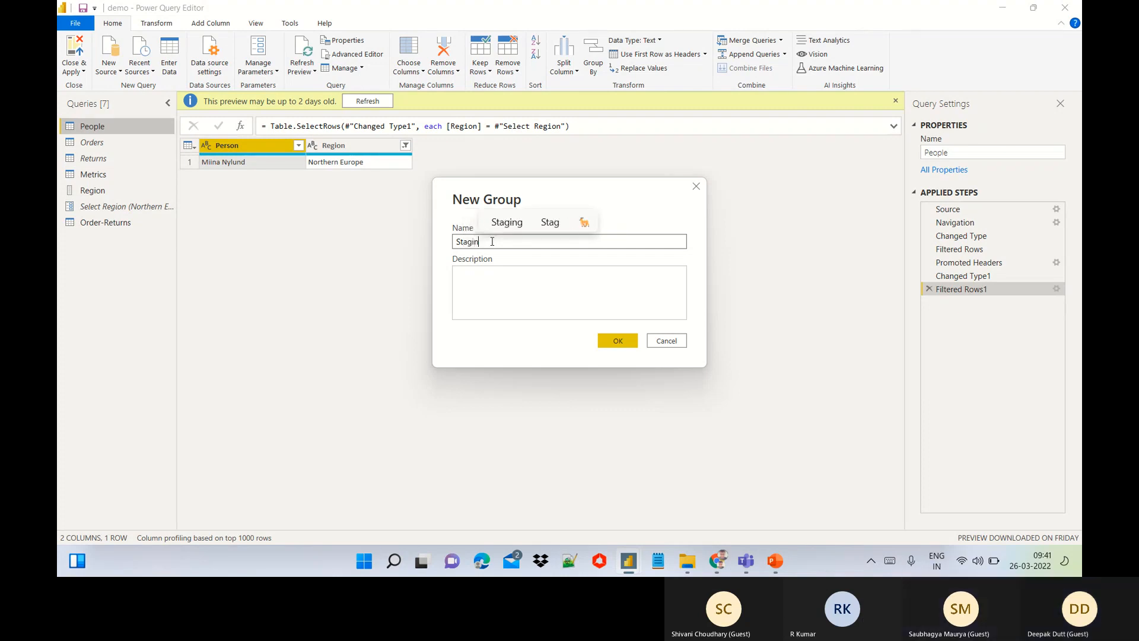
type("Que")
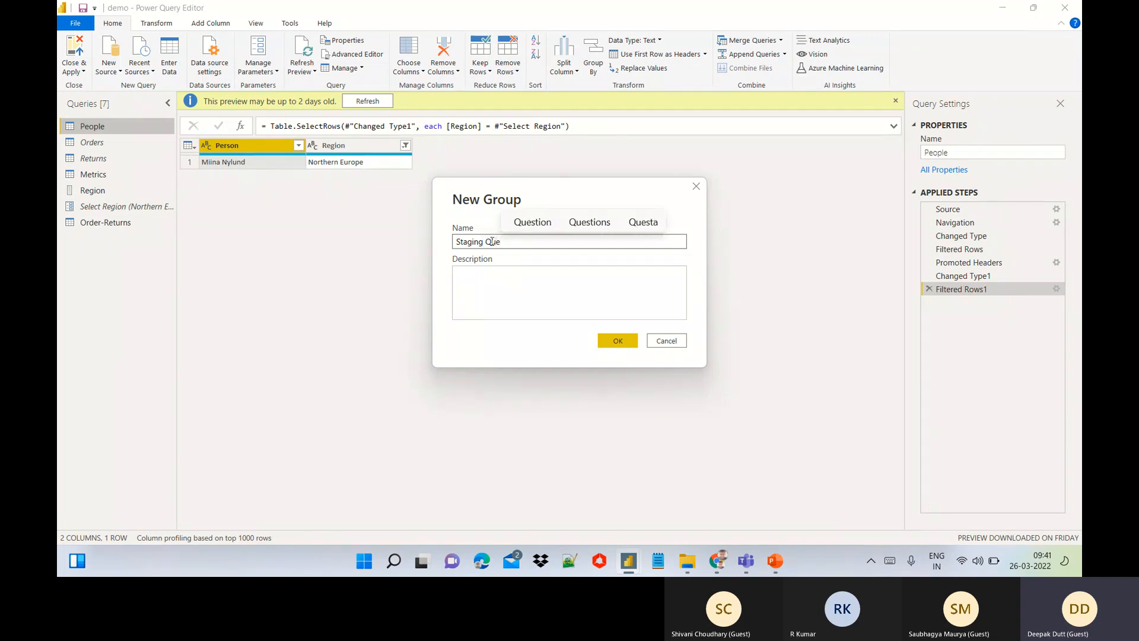
type("ries")
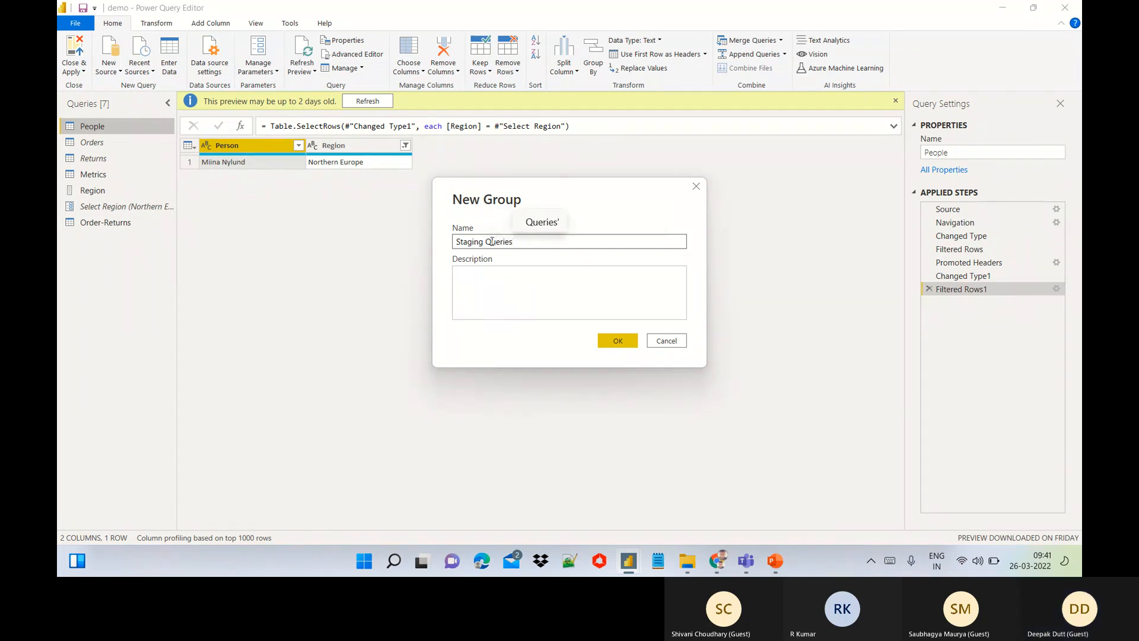
left_click(618, 347)
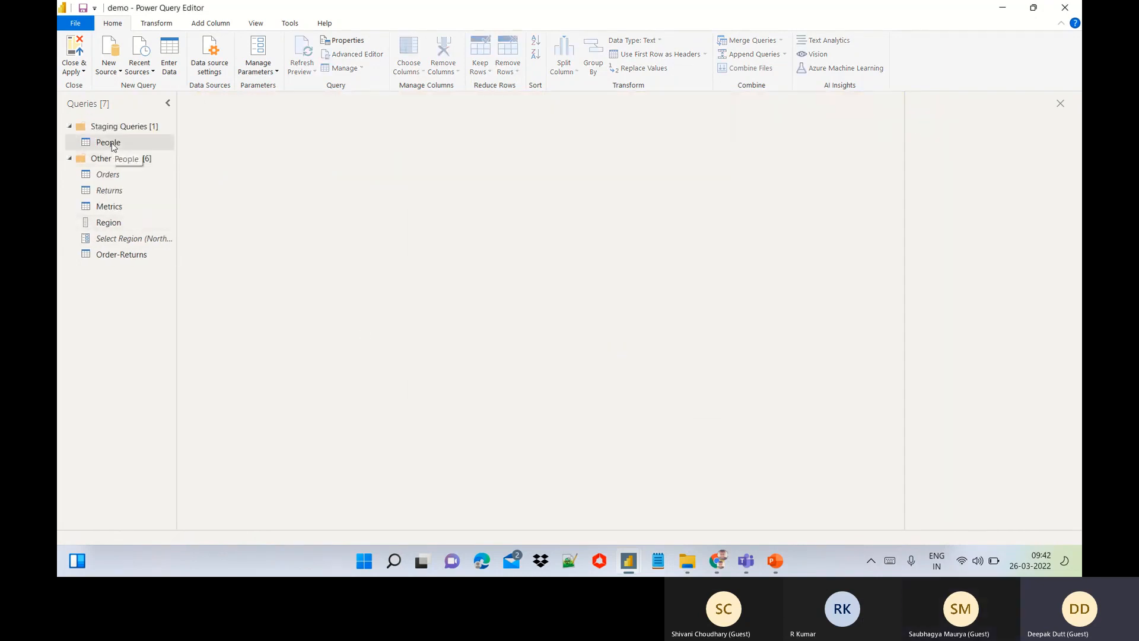
Step: Move the People query out of Staging Queries into the Other Queries group
right_click(112, 147)
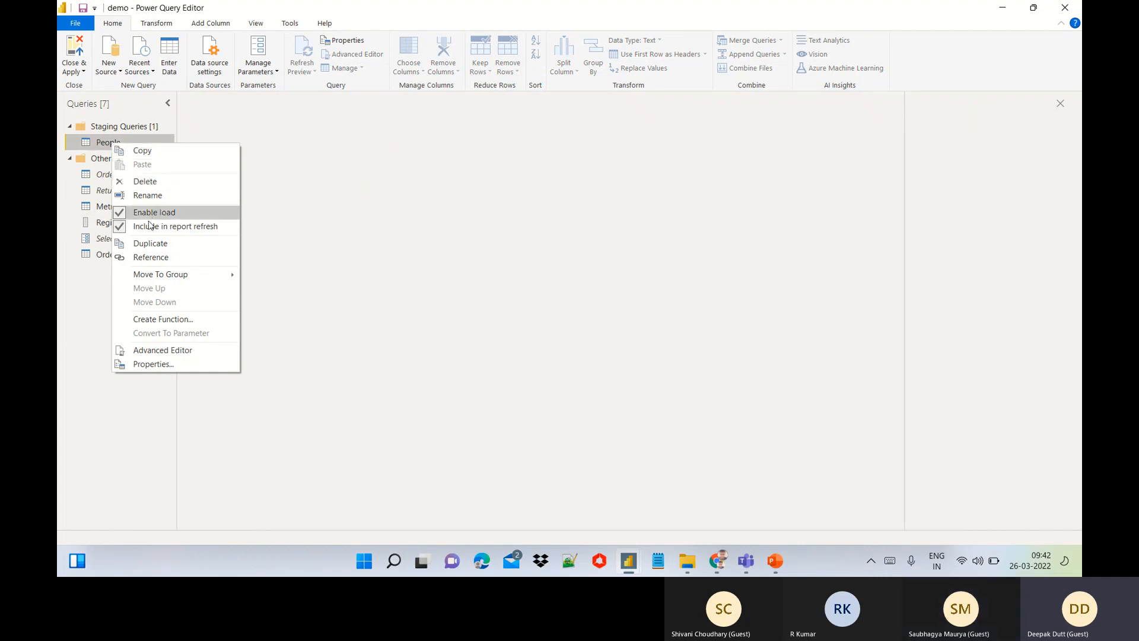
mouse_move(178, 274)
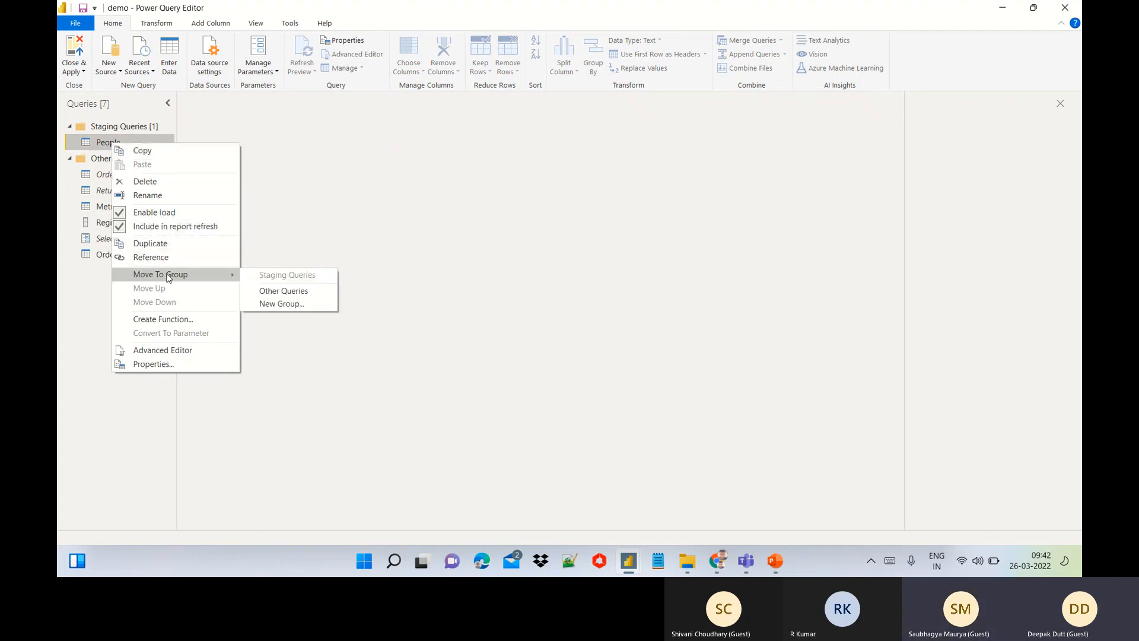
left_click(282, 291)
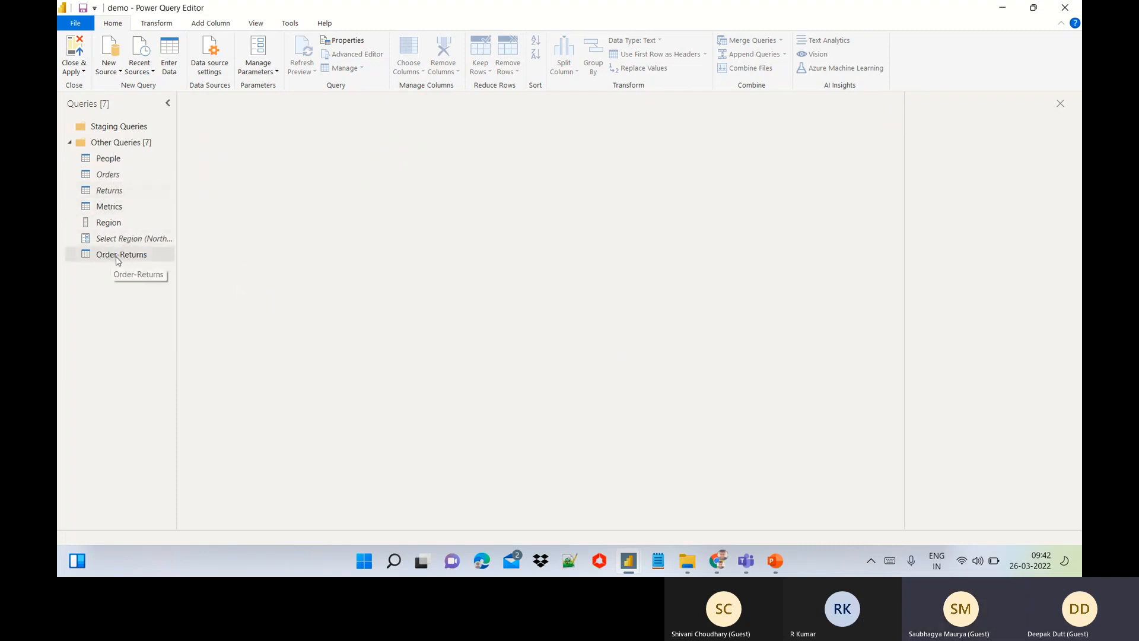
Step: Move the Orders and Returns queries into the Staging Queries group
left_click(113, 177)
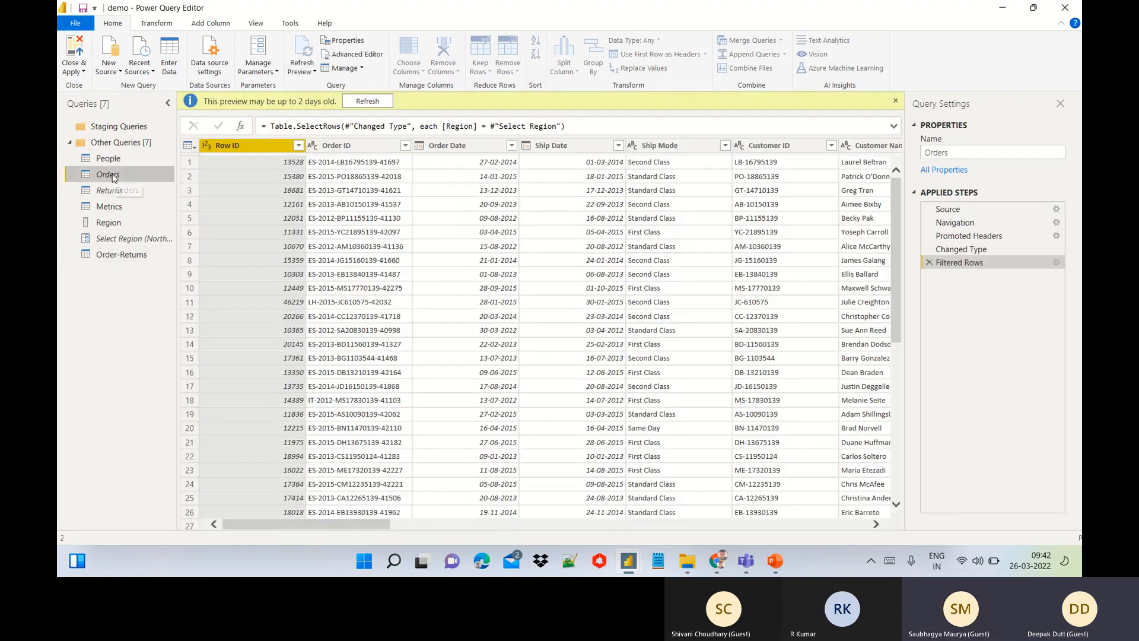
right_click(113, 175)
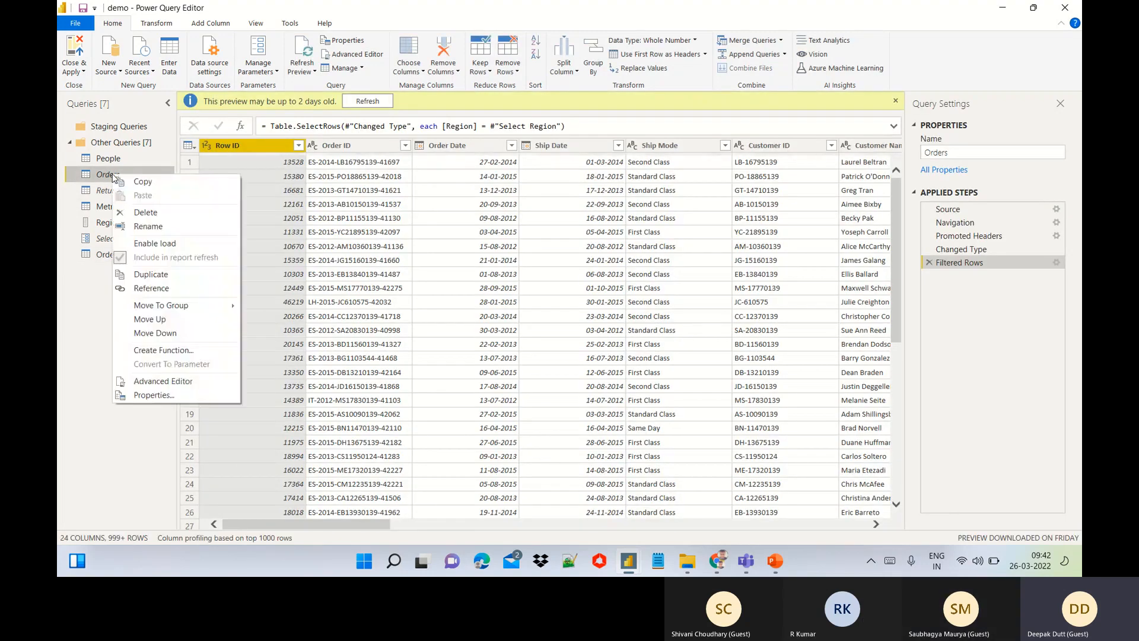
mouse_move(157, 305)
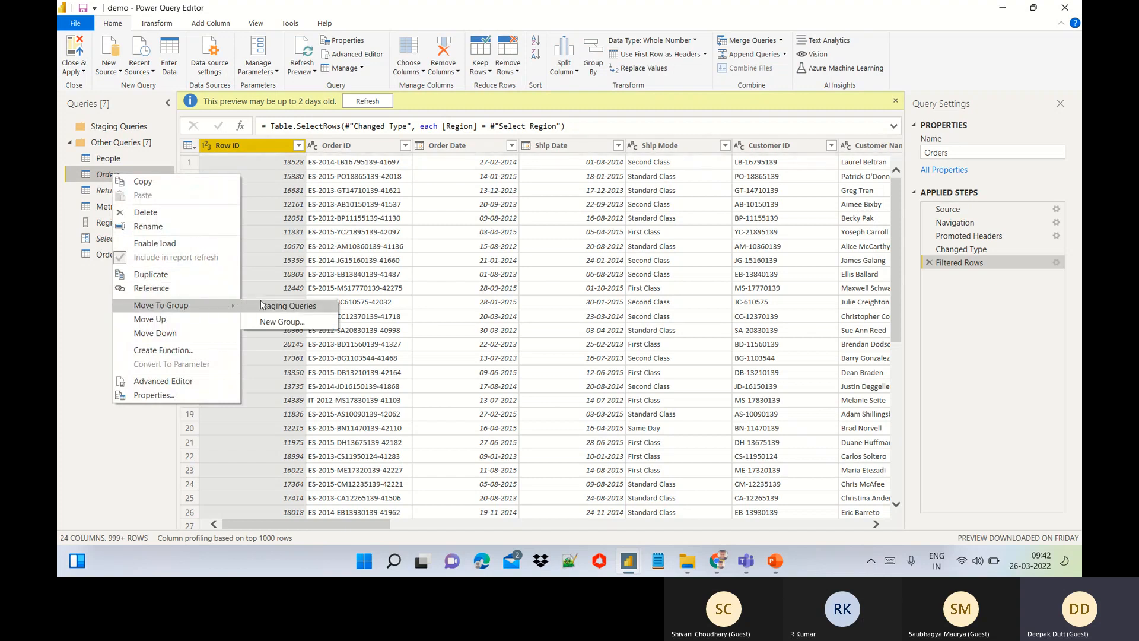
left_click(264, 306)
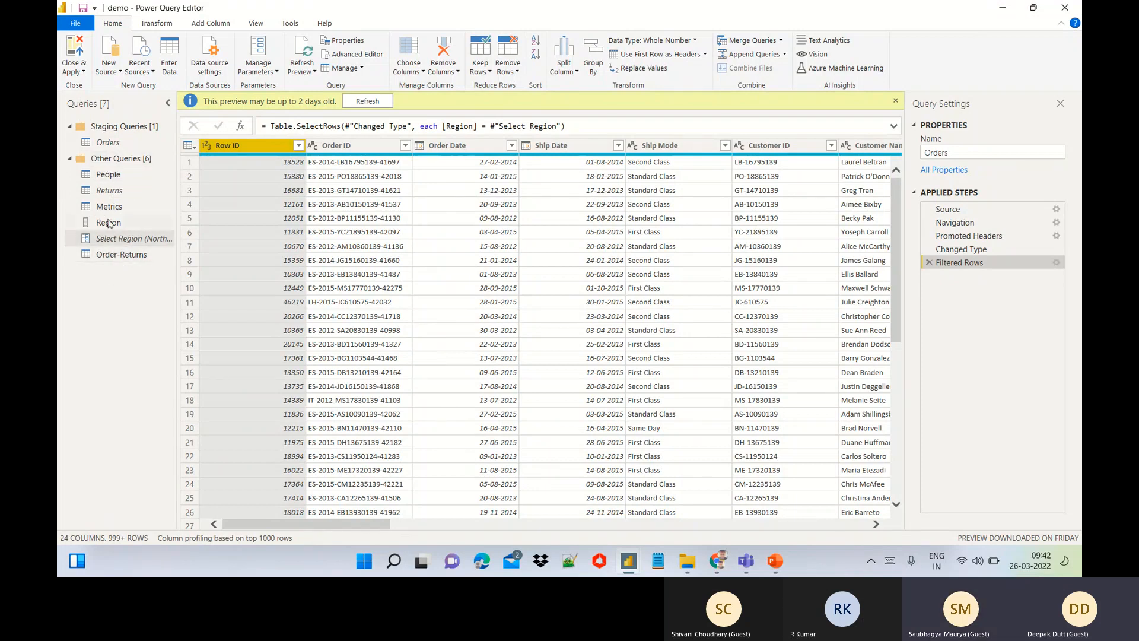
left_click(110, 190)
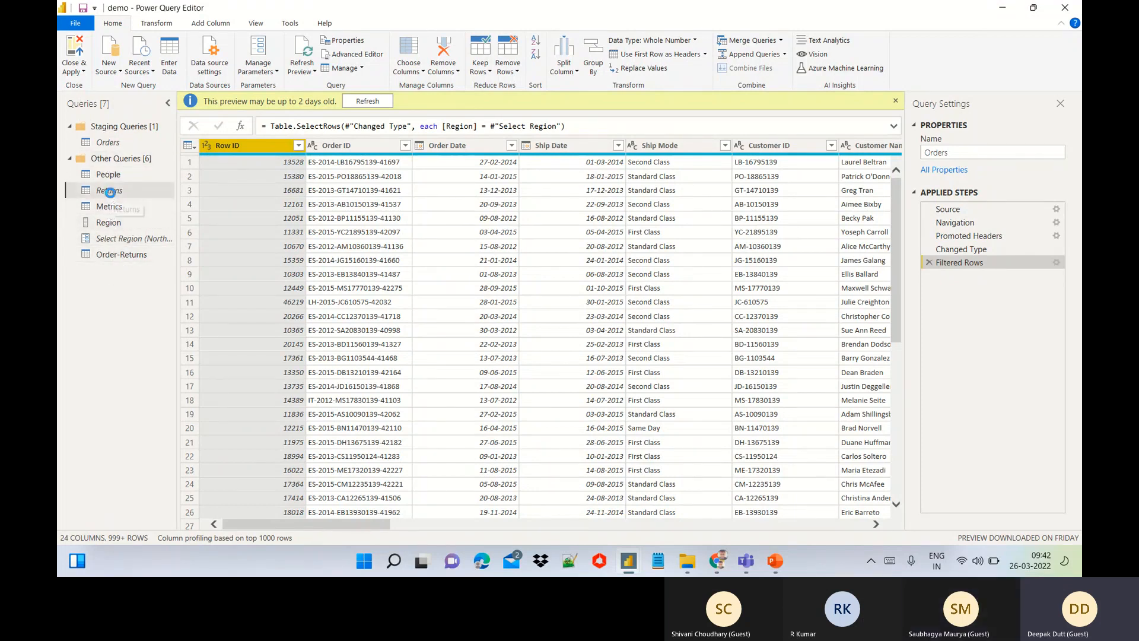
right_click(111, 191)
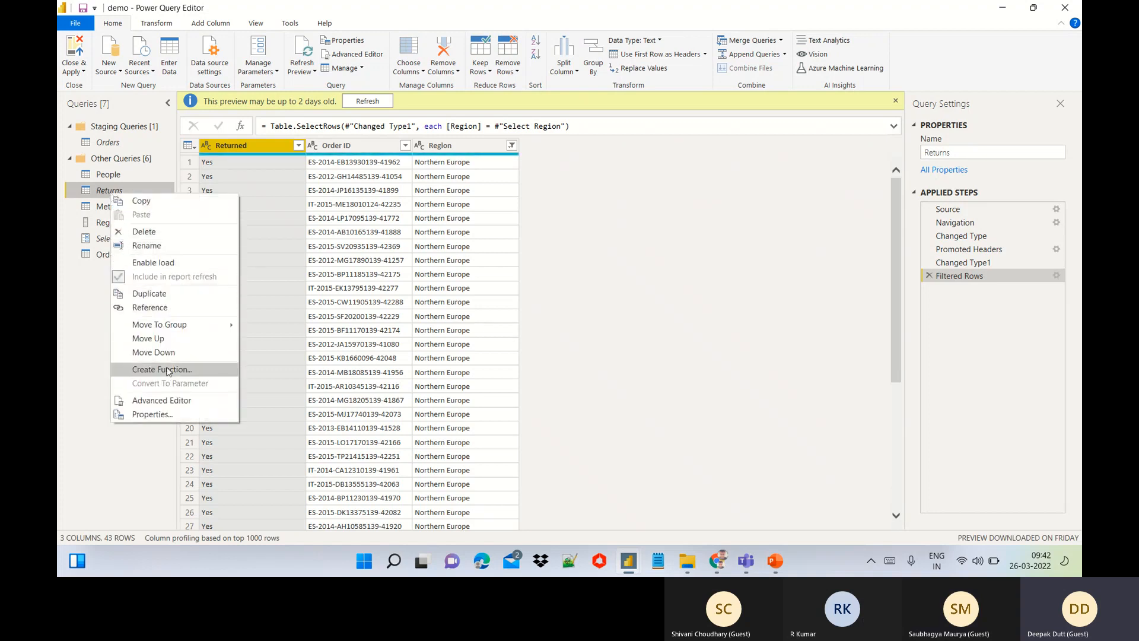
mouse_move(177, 324)
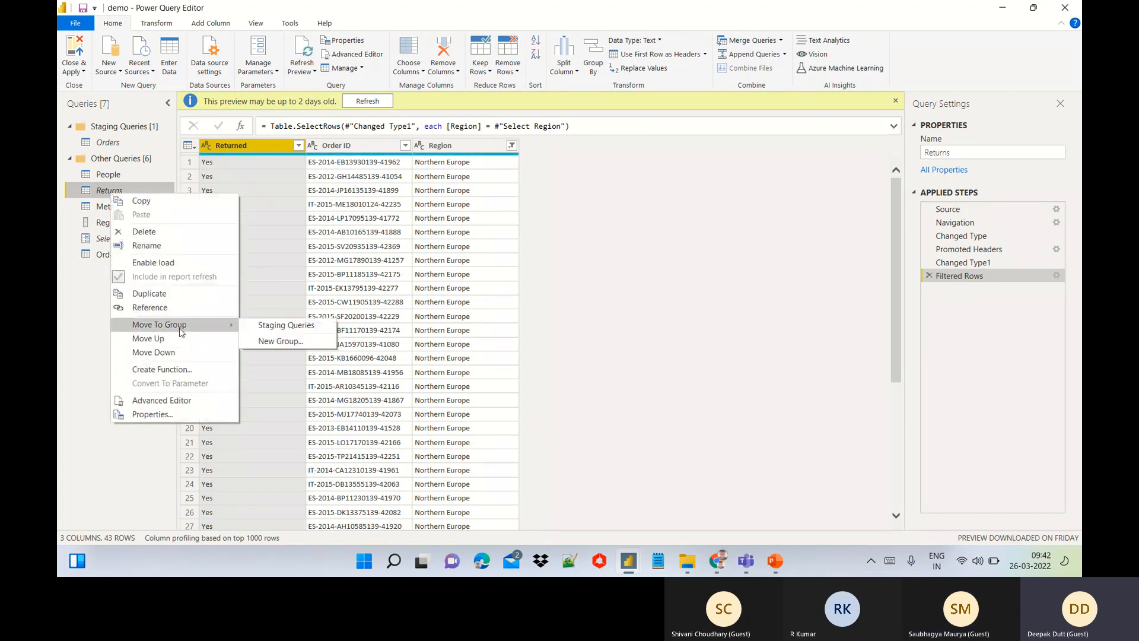
left_click(265, 331)
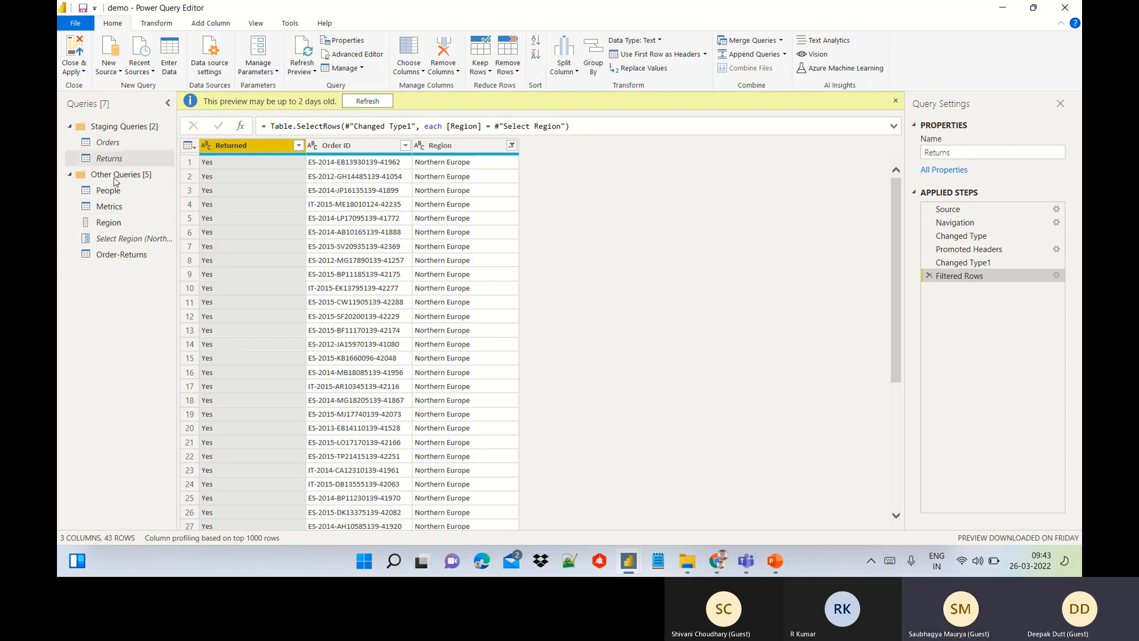
Step: Reorder the Staging Queries group so that Returns sits above Orders
right_click(110, 195)
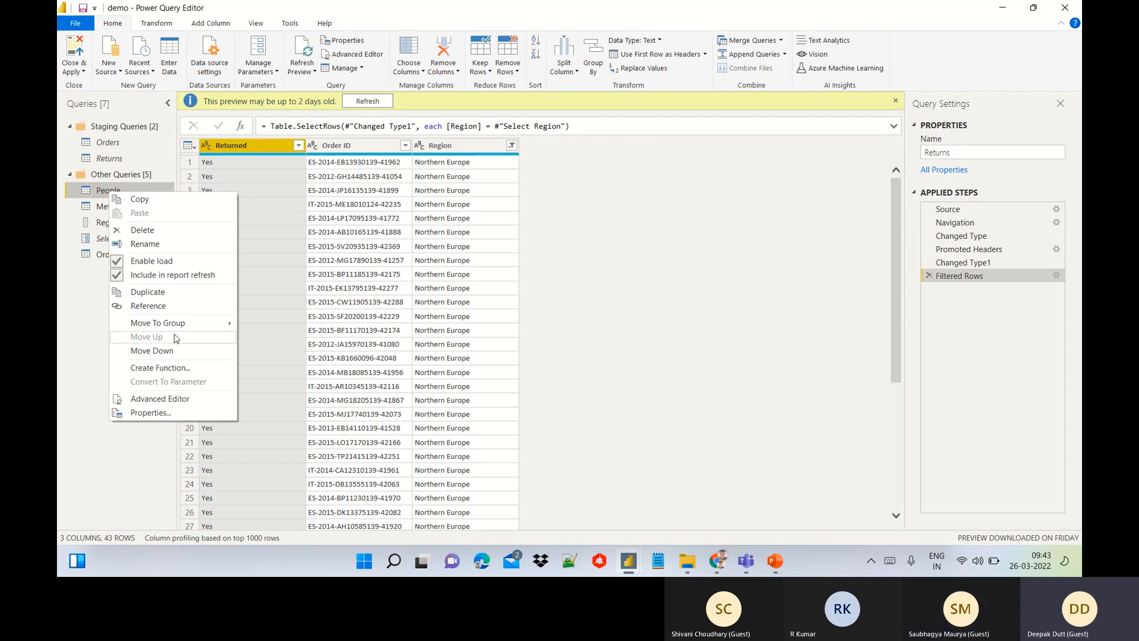
left_click(111, 161)
left_click_drag(109, 161, 110, 140)
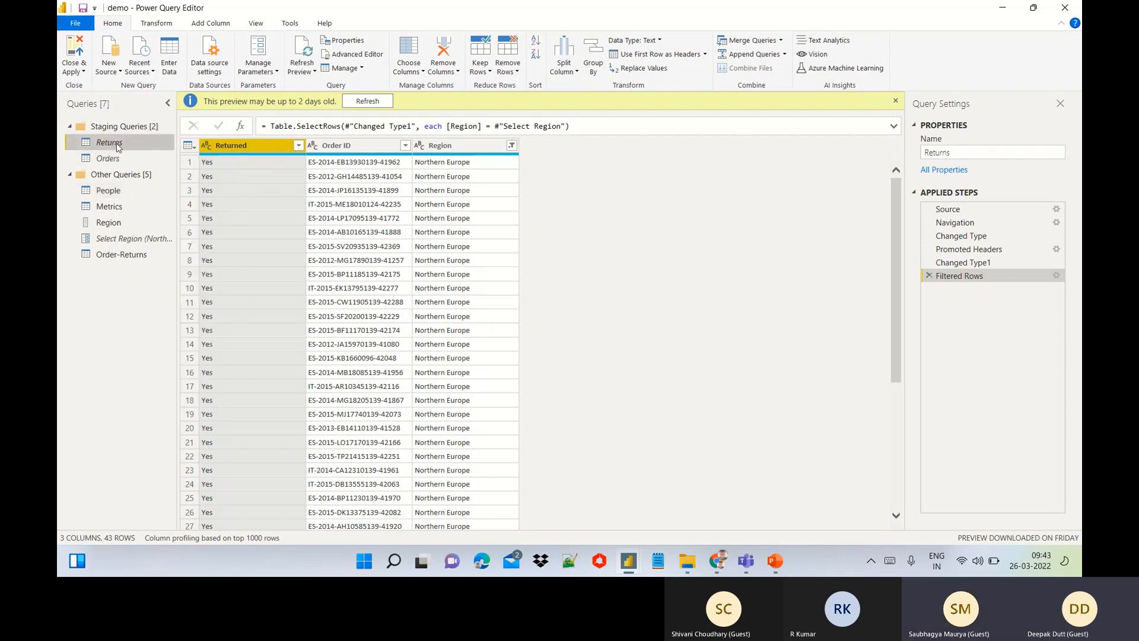
Step: View the Orders query's properties and close them without changes
right_click(116, 161)
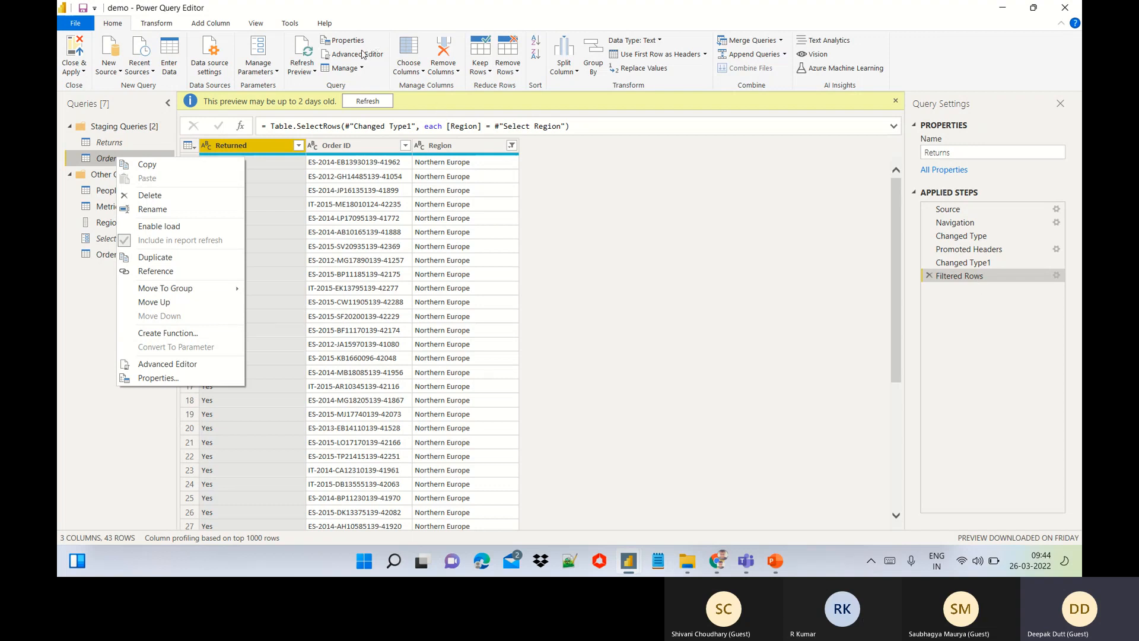
left_click(158, 379)
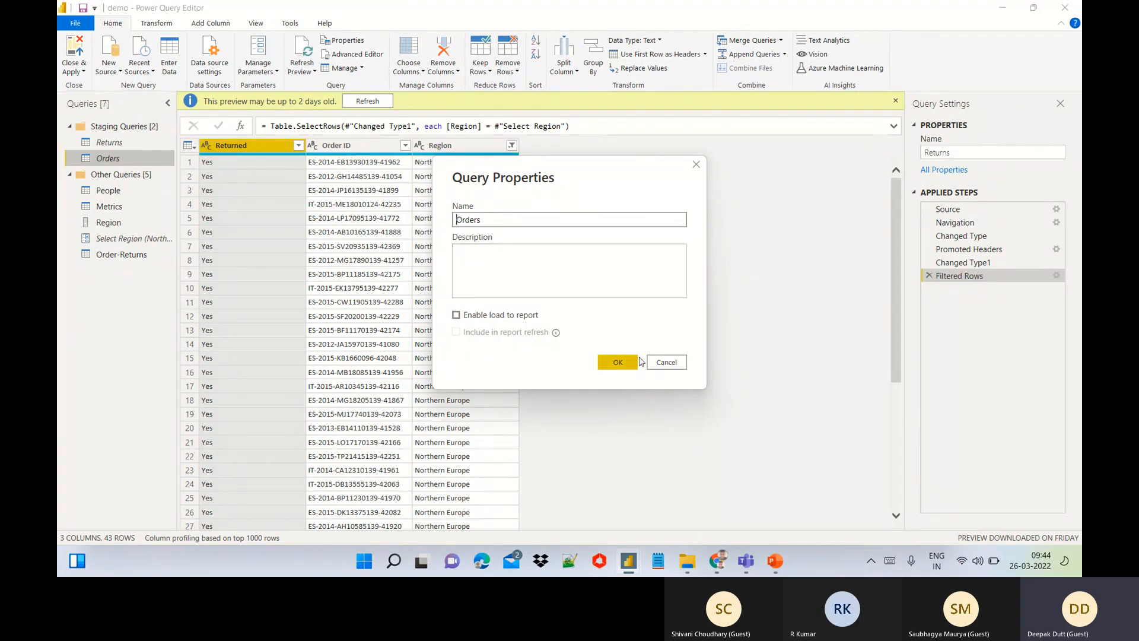
left_click(666, 363)
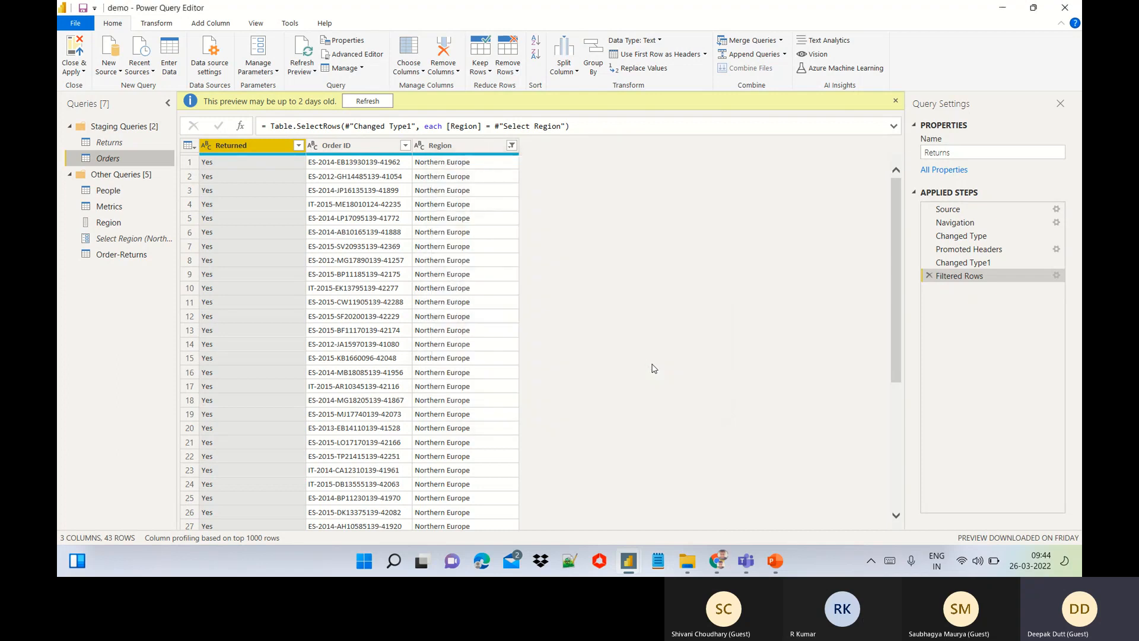
Step: Count the rows of the Returns query and delete the resulting applied step
left_click(155, 23)
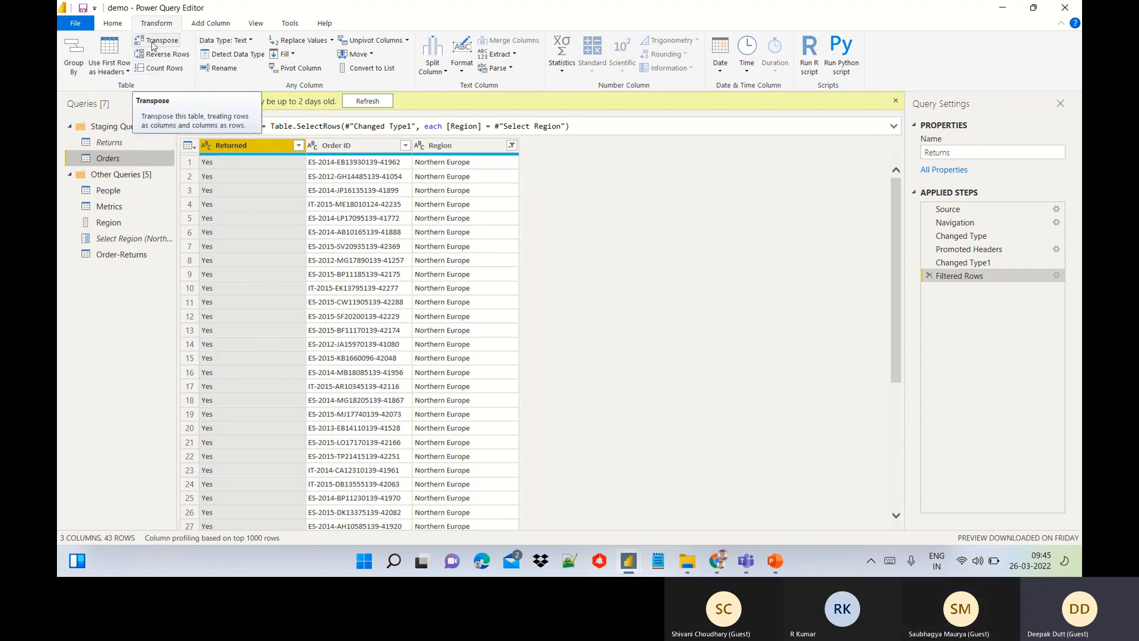
left_click(163, 68)
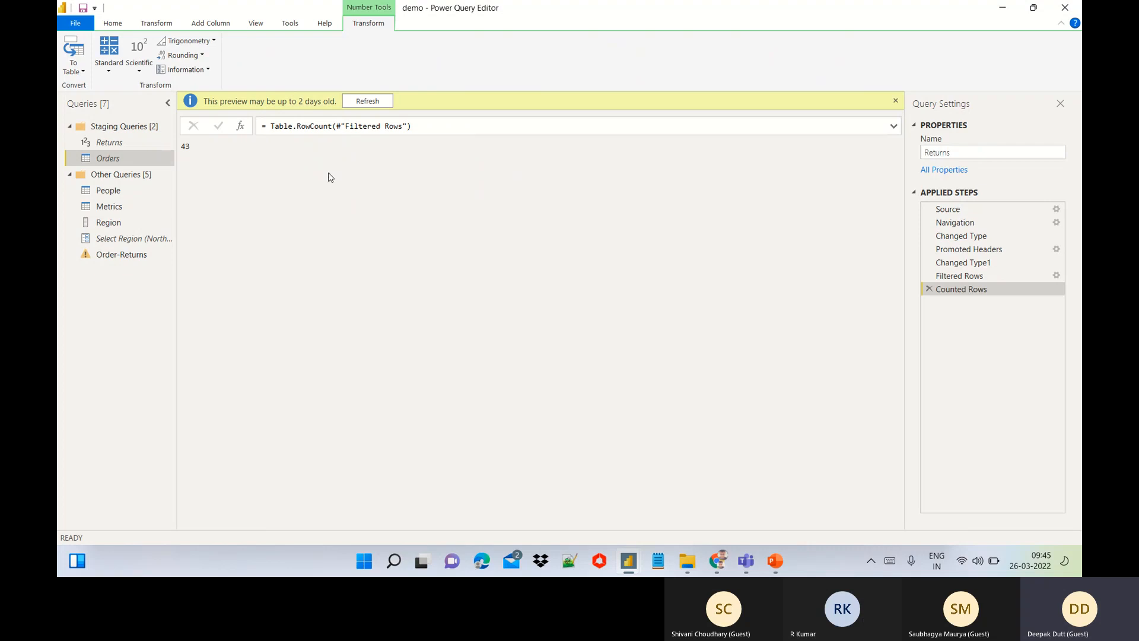
left_click_drag(194, 148, 185, 148)
left_click(929, 289)
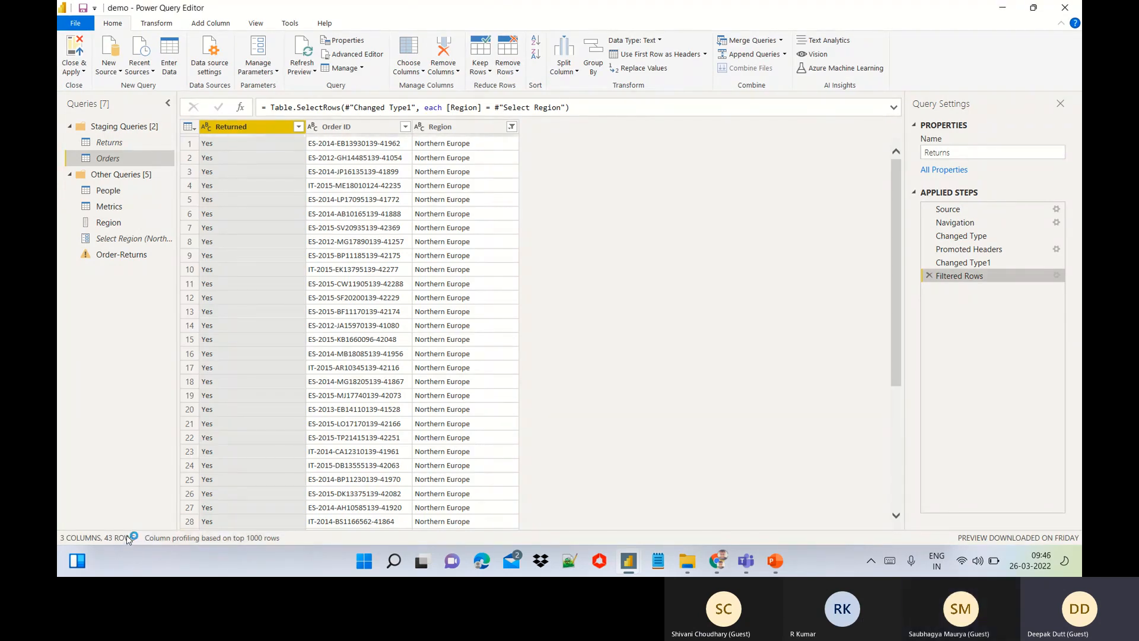
Step: Look through the data types available for the Returned column in the transform tools
left_click(155, 24)
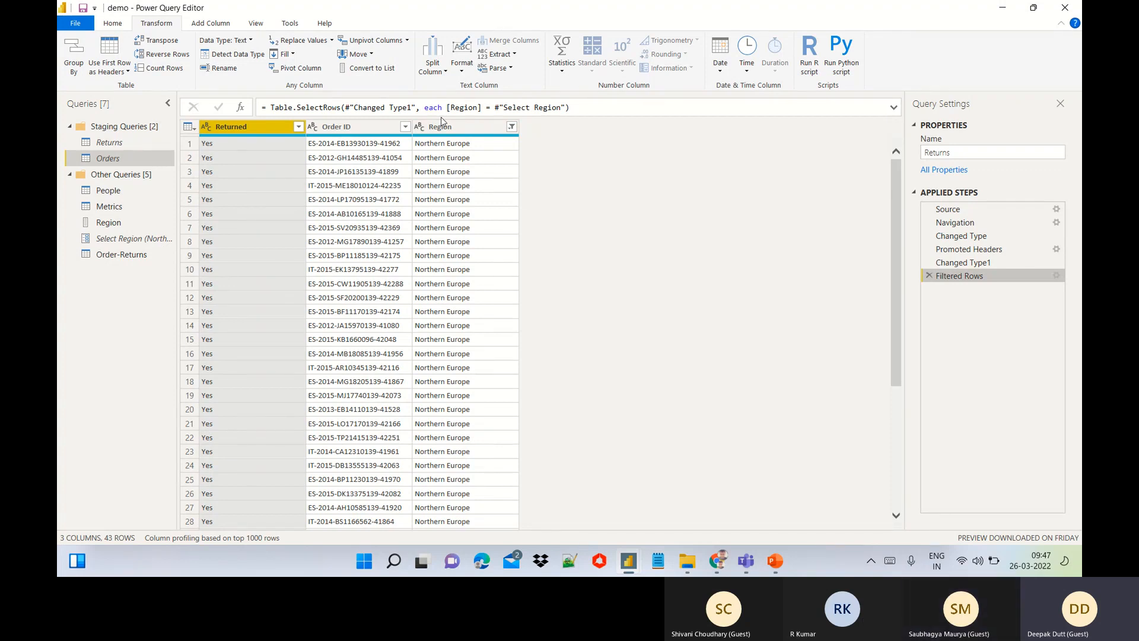
left_click(251, 41)
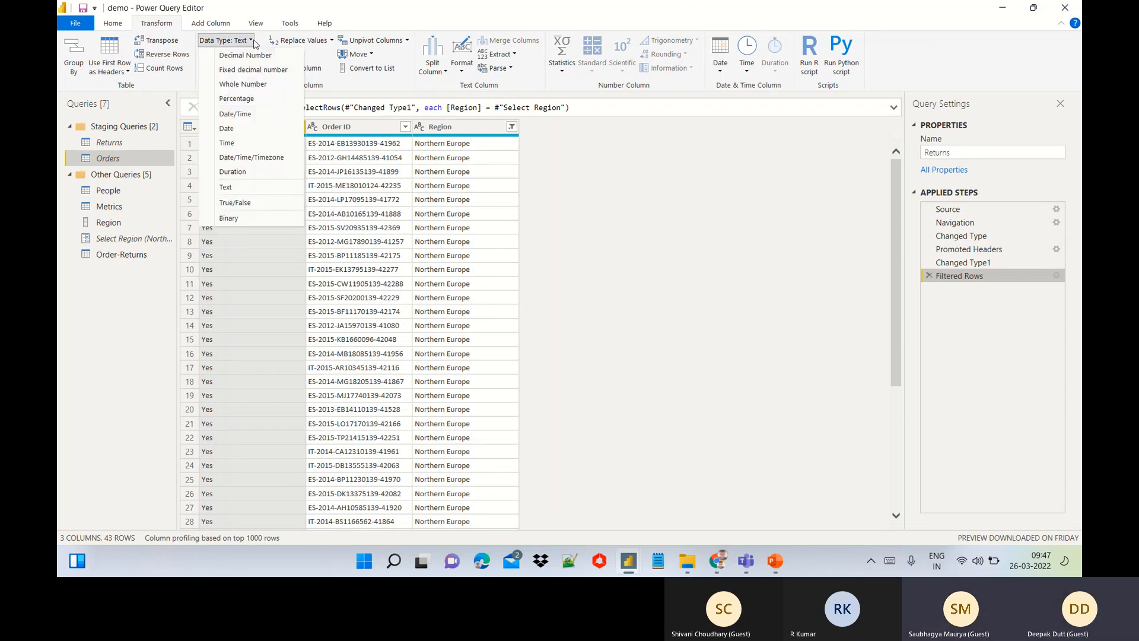
left_click(254, 44)
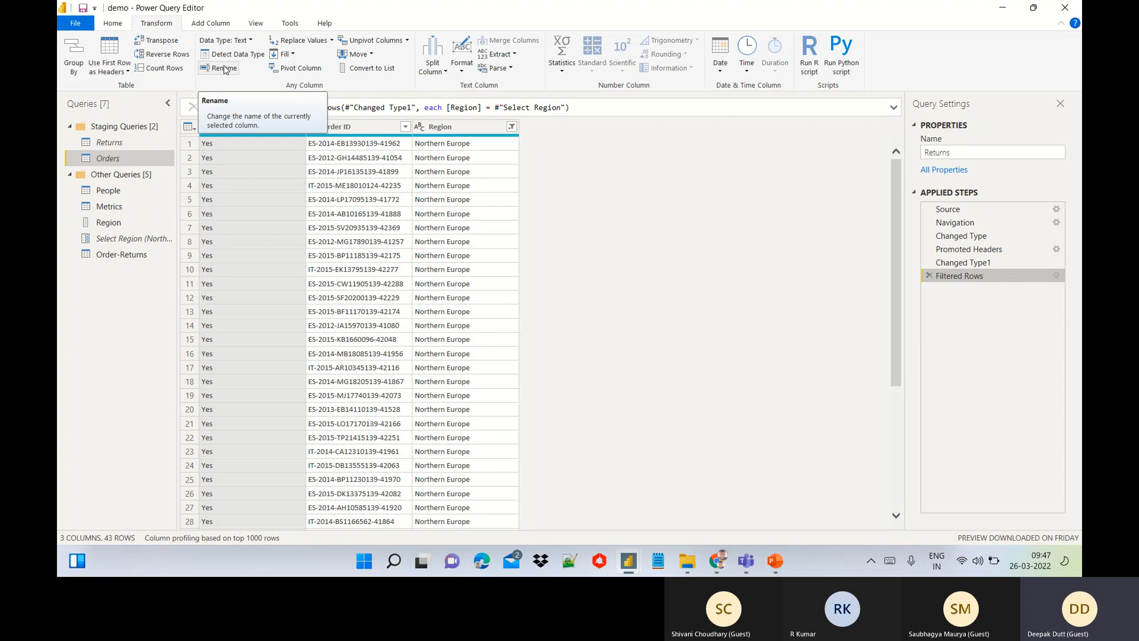
Step: Open the Region column's name for editing without changing it, and look at the options for the column's first value
left_click(440, 126)
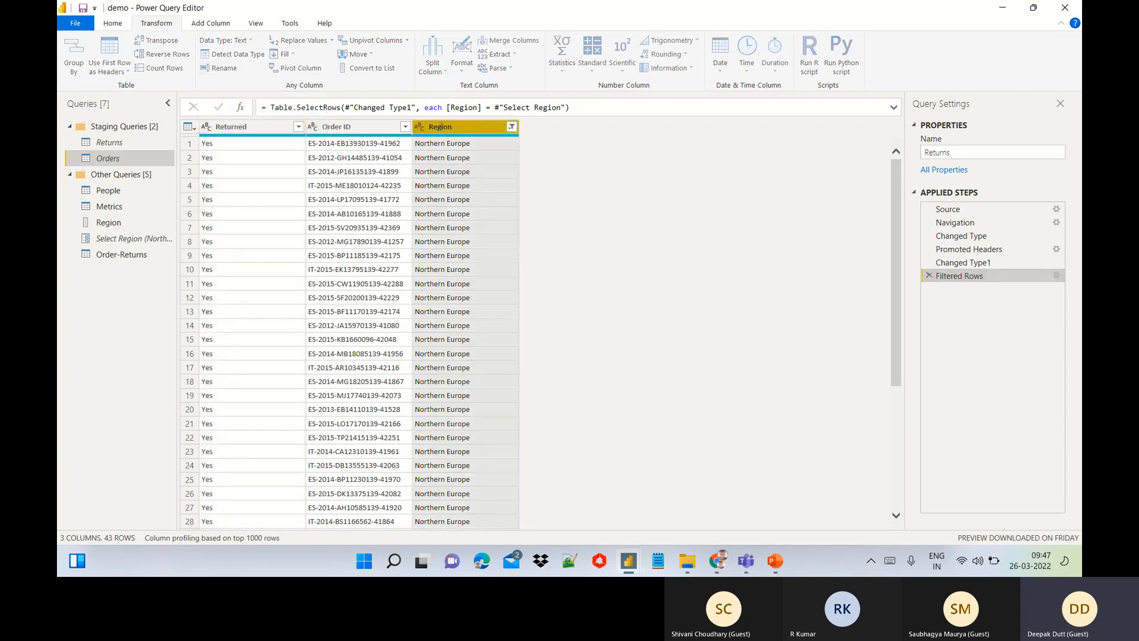
double_click(440, 126)
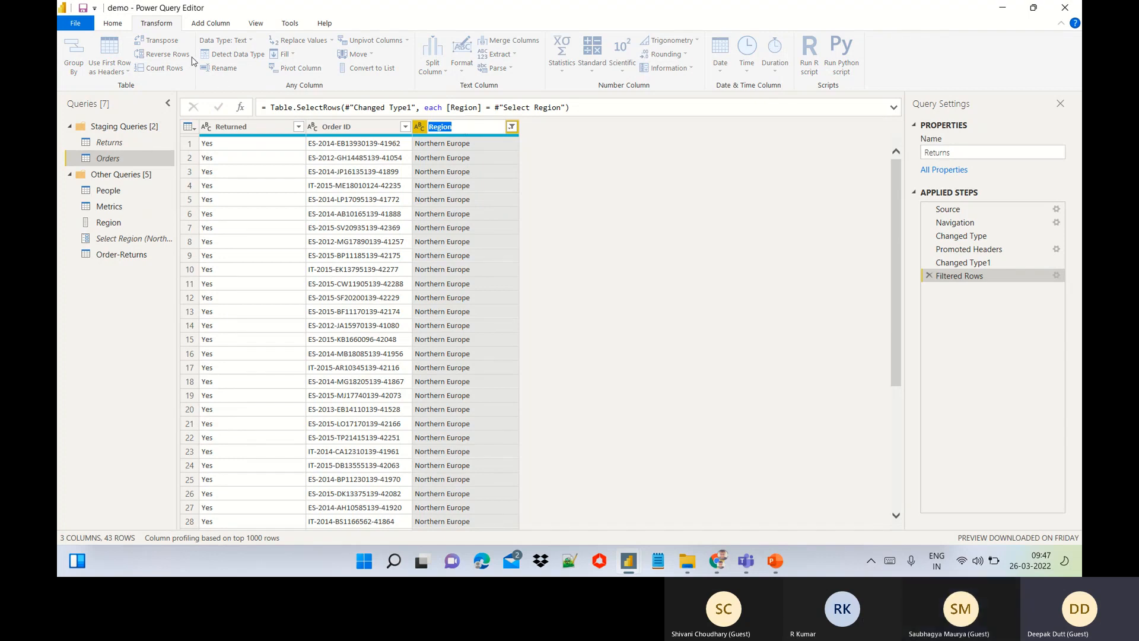
left_click(677, 186)
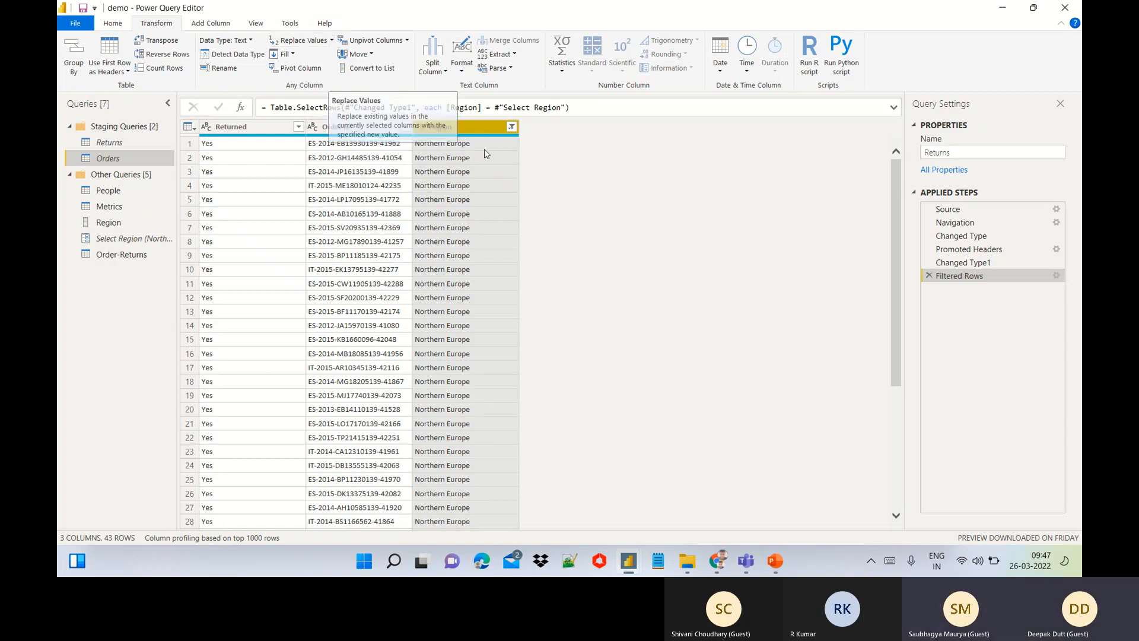
right_click(452, 144)
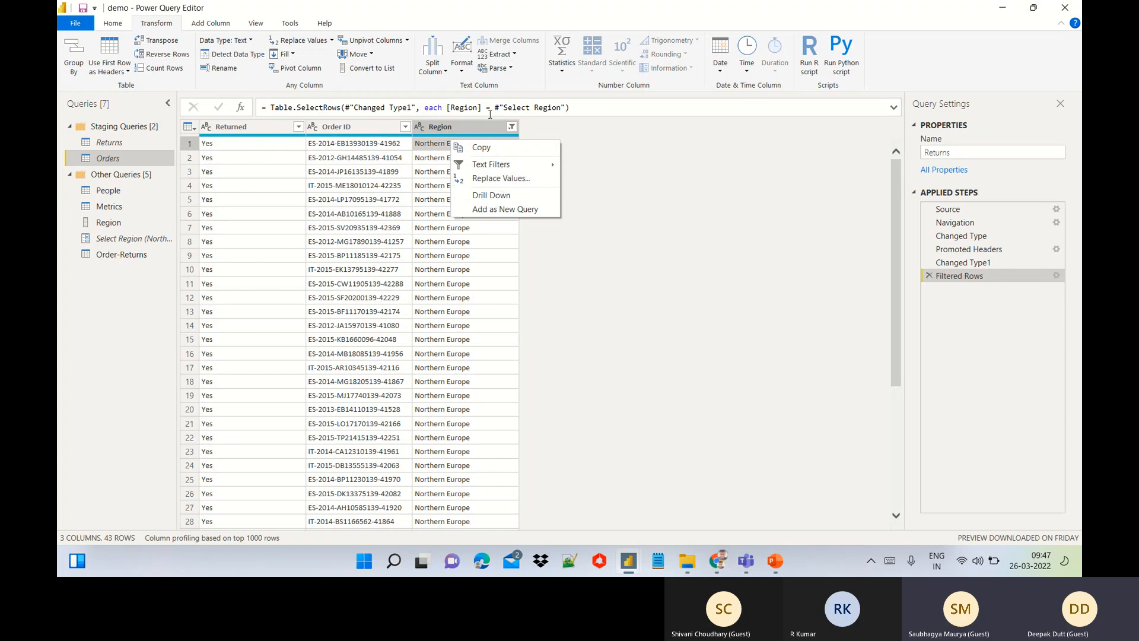
left_click(629, 163)
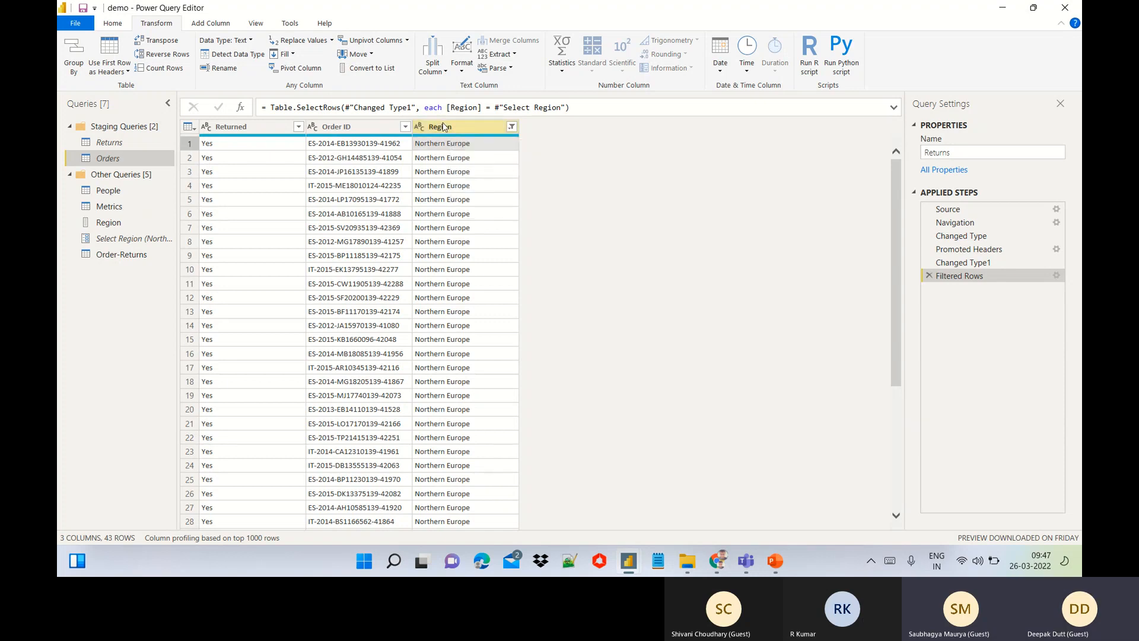
Step: Look at the Fill directions available for the Region column
left_click(443, 125)
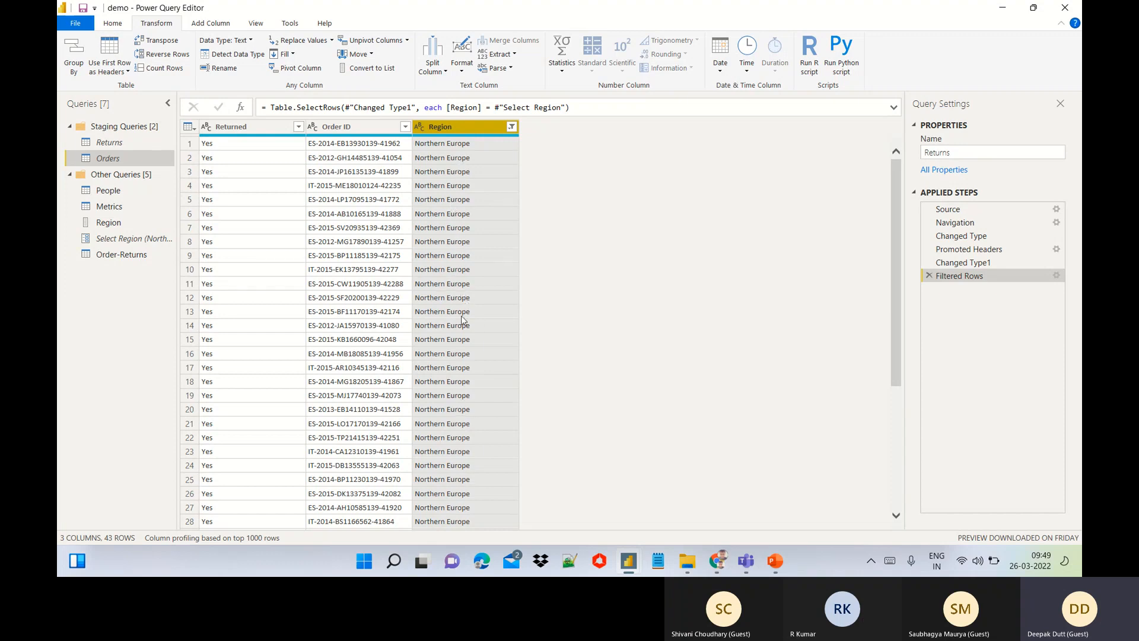
left_click(293, 54)
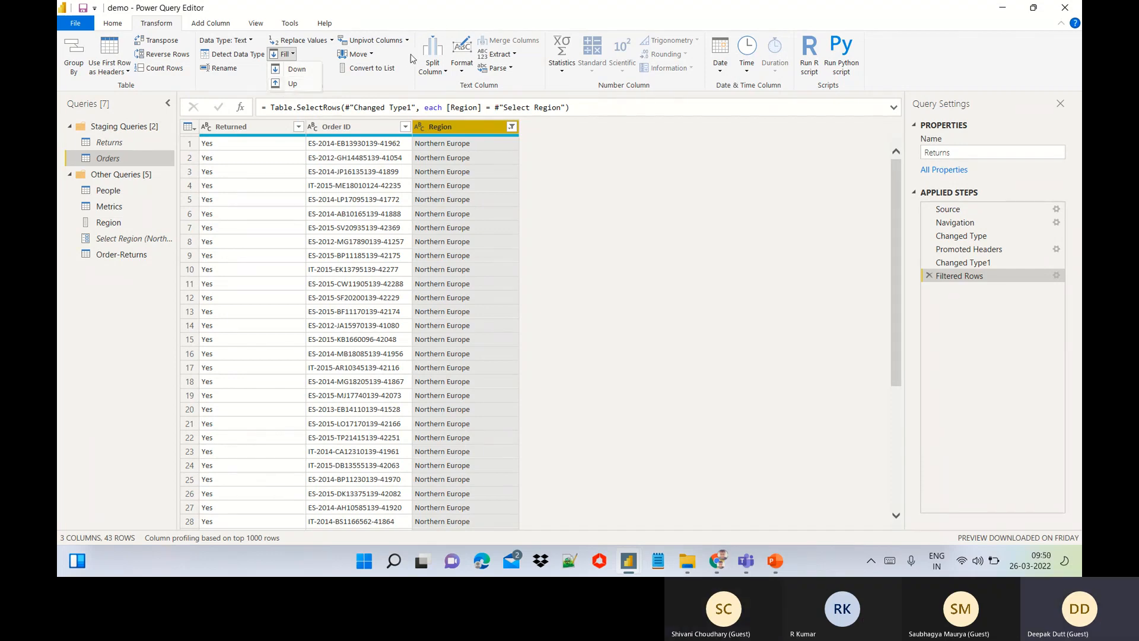
left_click(589, 161)
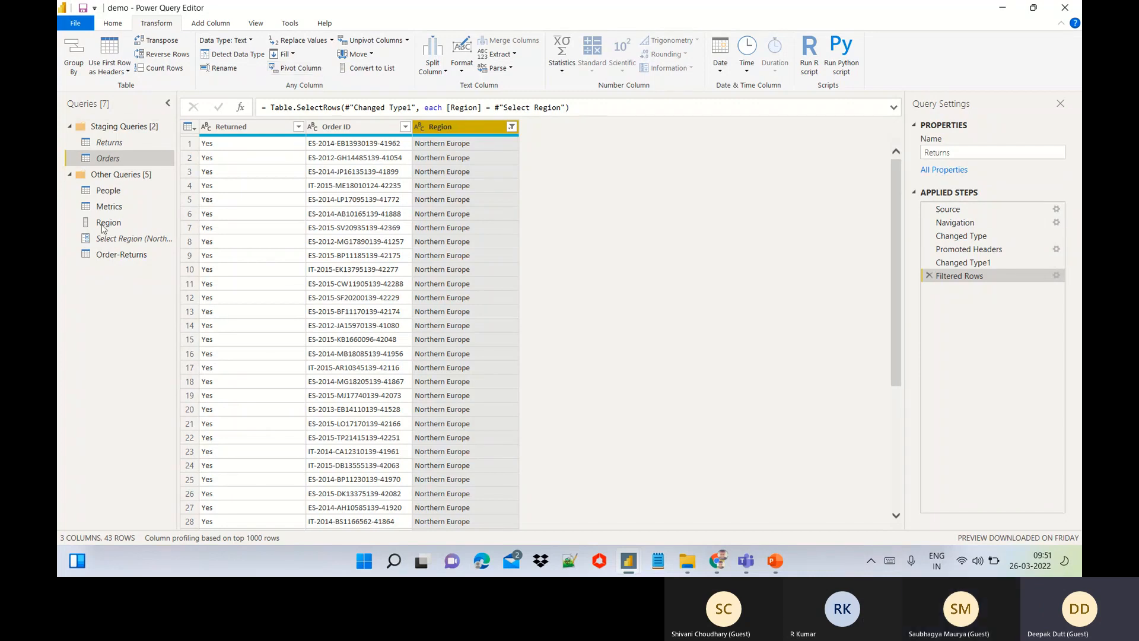
Step: Browse the People and Metrics queries, and examine the columns of the Order-Returns query through to Returned
left_click(120, 191)
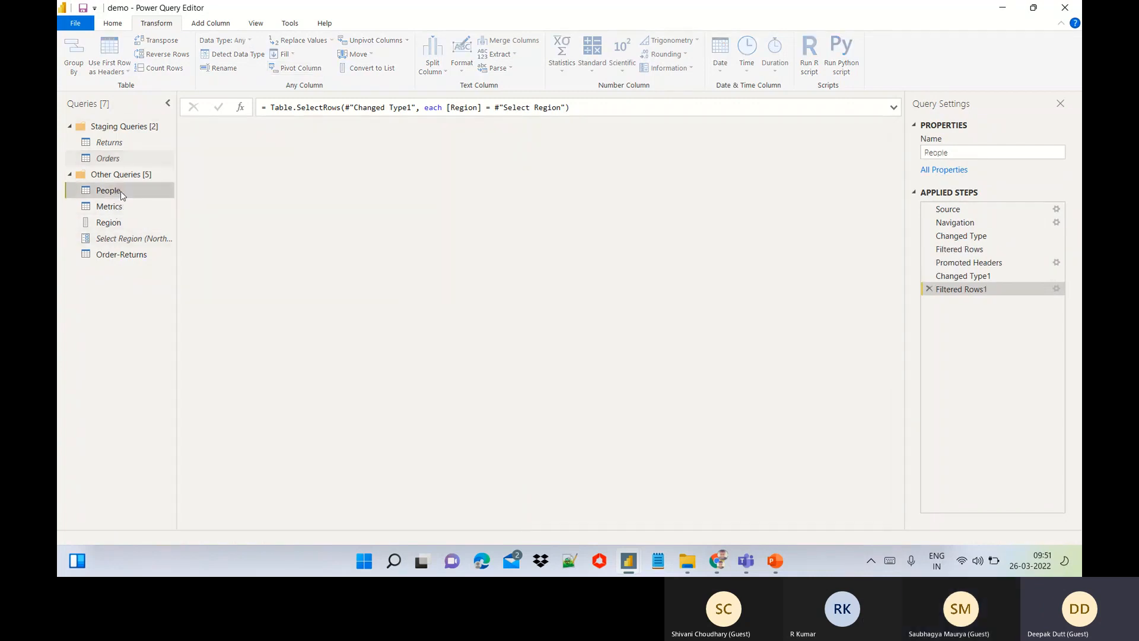
left_click(119, 207)
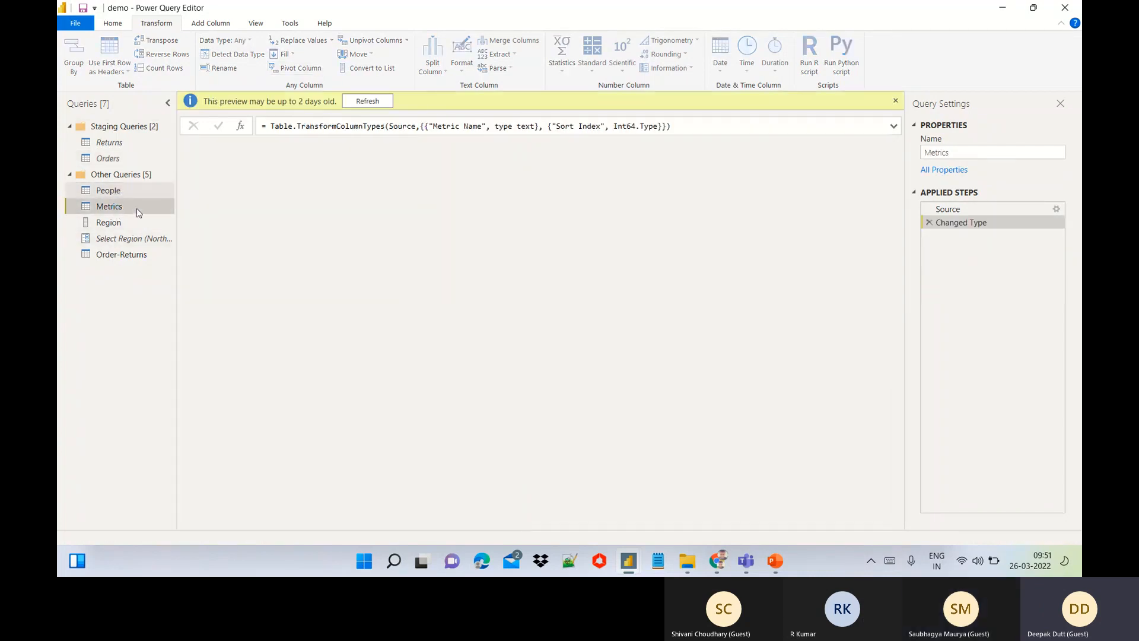
left_click(118, 256)
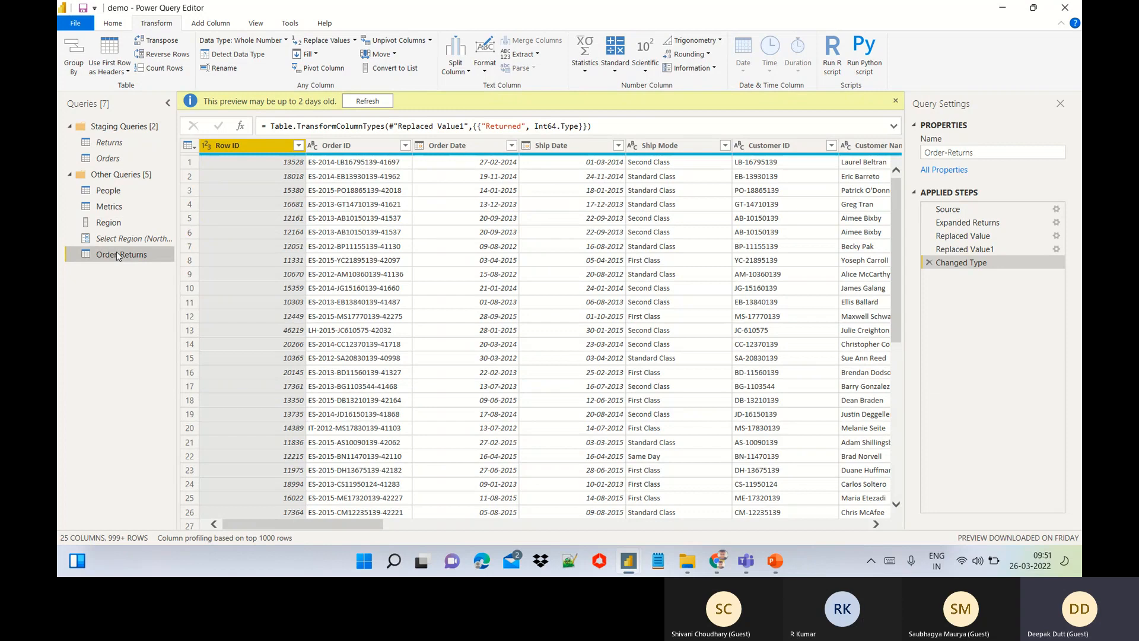
left_click_drag(308, 524, 414, 542)
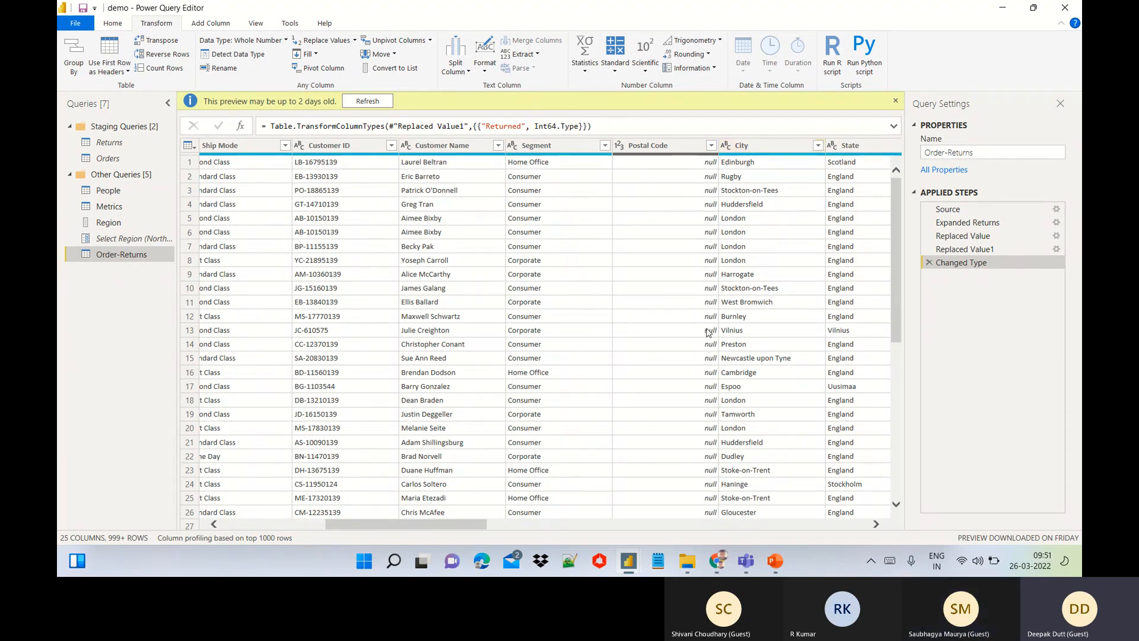
left_click_drag(480, 528, 731, 528)
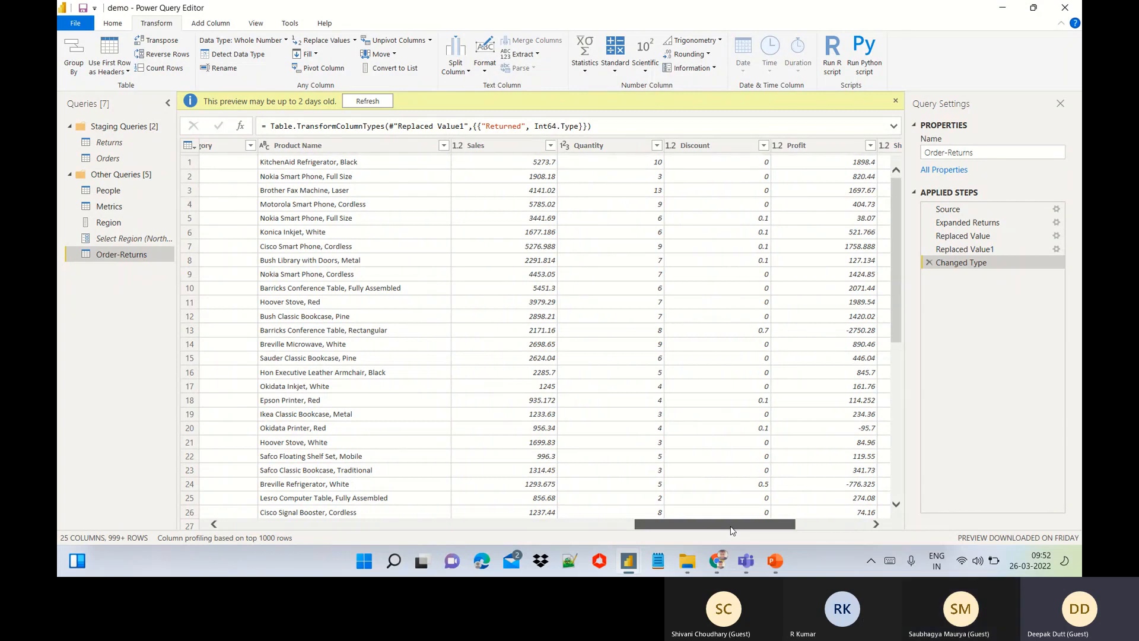
left_click_drag(732, 527, 788, 521)
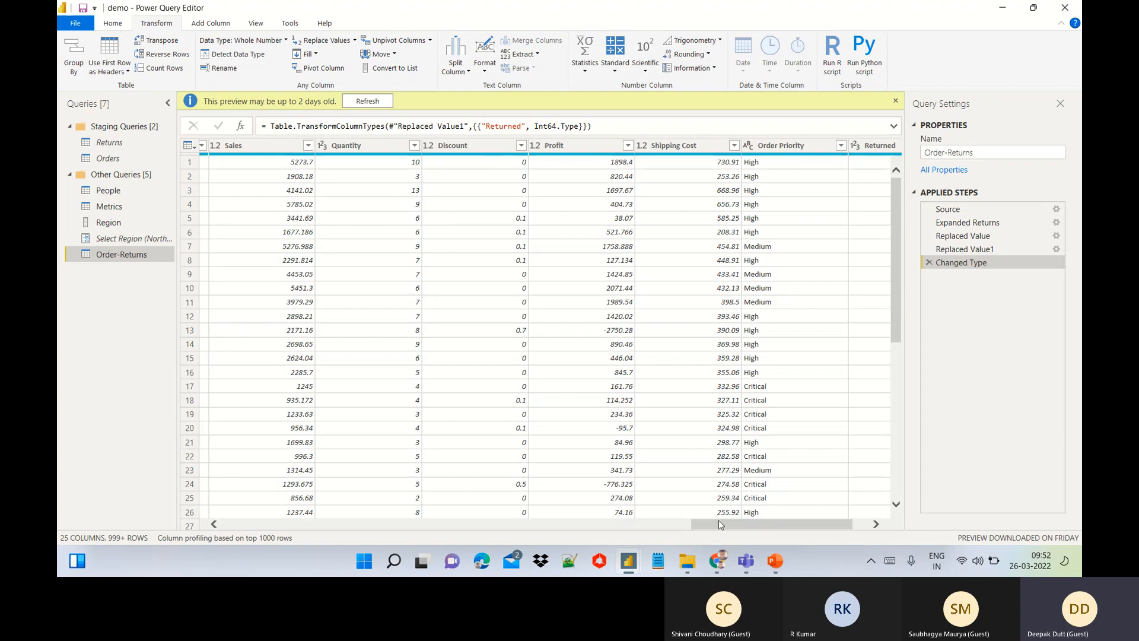
mouse_move(718, 527)
left_mouse_down()
mouse_move(664, 525)
mouse_move(739, 527)
left_mouse_up()
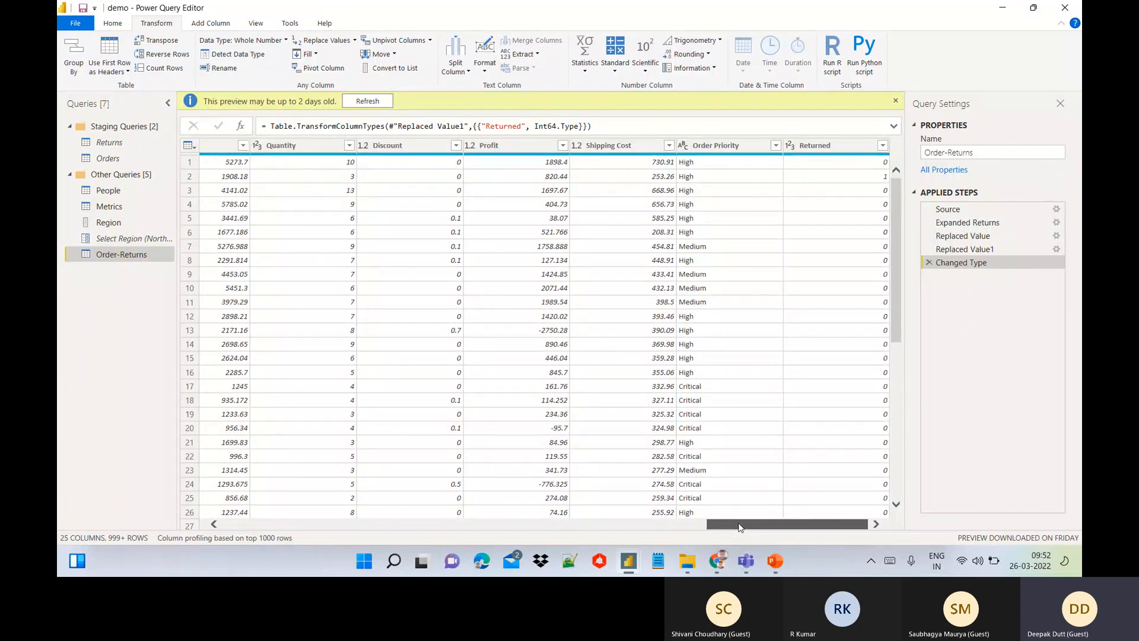
Step: Try unpivoting all columns other than Sales, Quantity, Discount, Profit and Shipping Cost, and delete the resulting applied step
left_click_drag(735, 527, 661, 528)
left_click(482, 145)
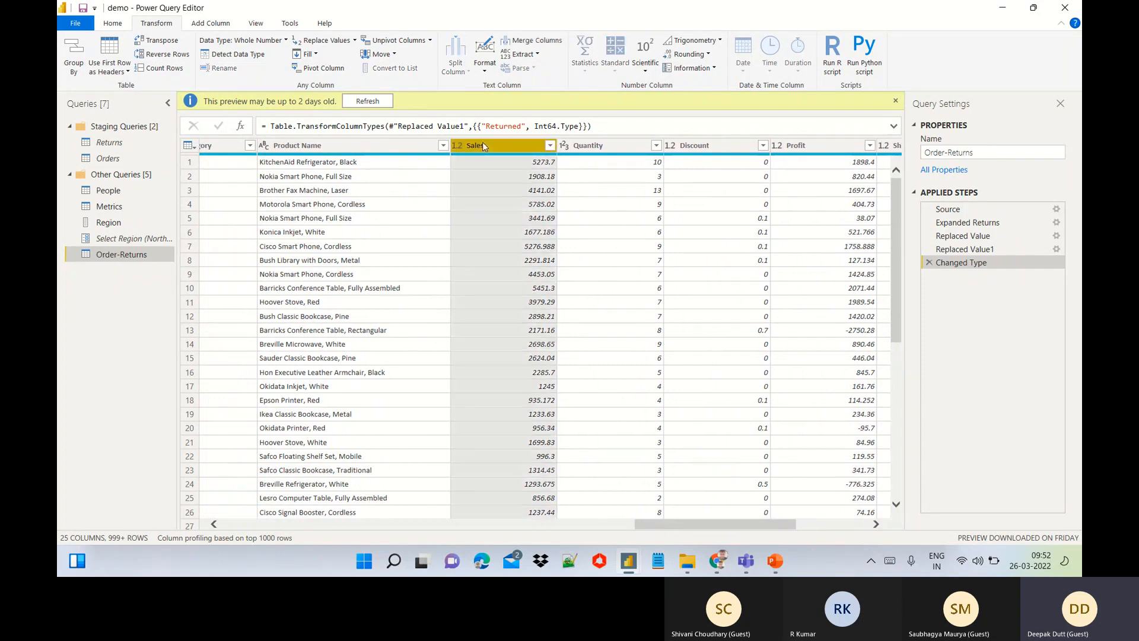
left_click(585, 144, "ctrl")
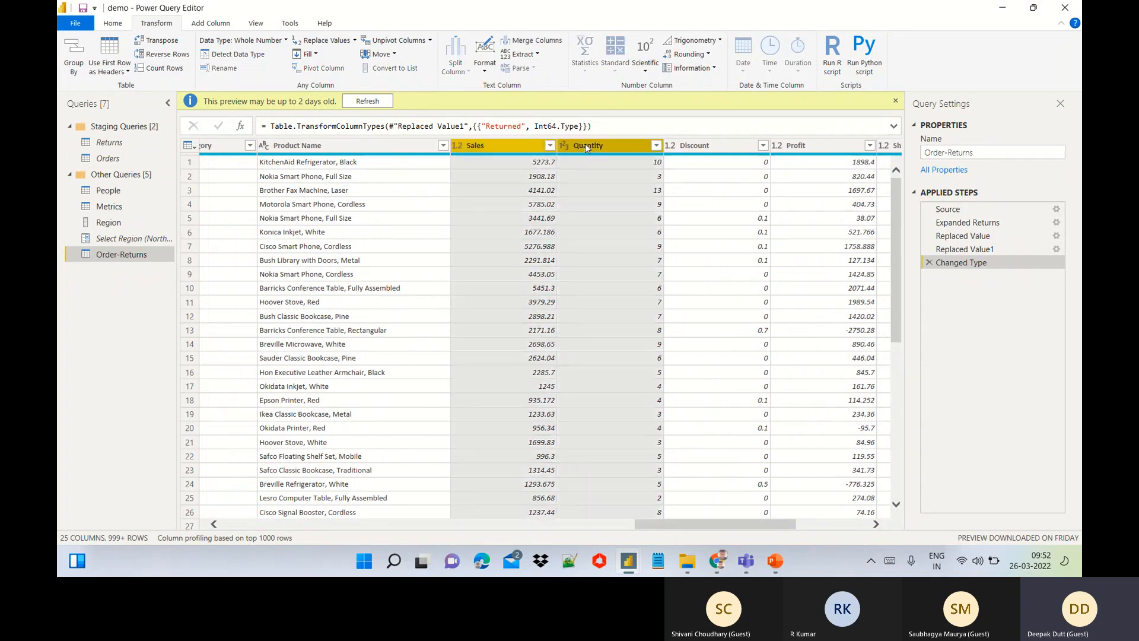
left_click(706, 146, "ctrl")
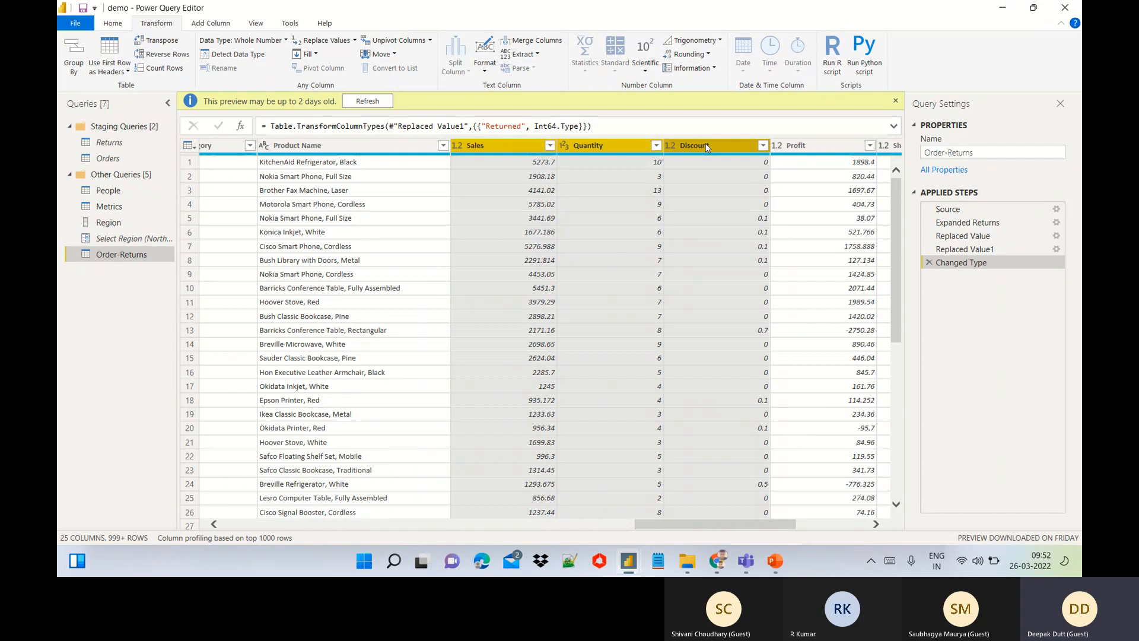
left_click(799, 145, "ctrl")
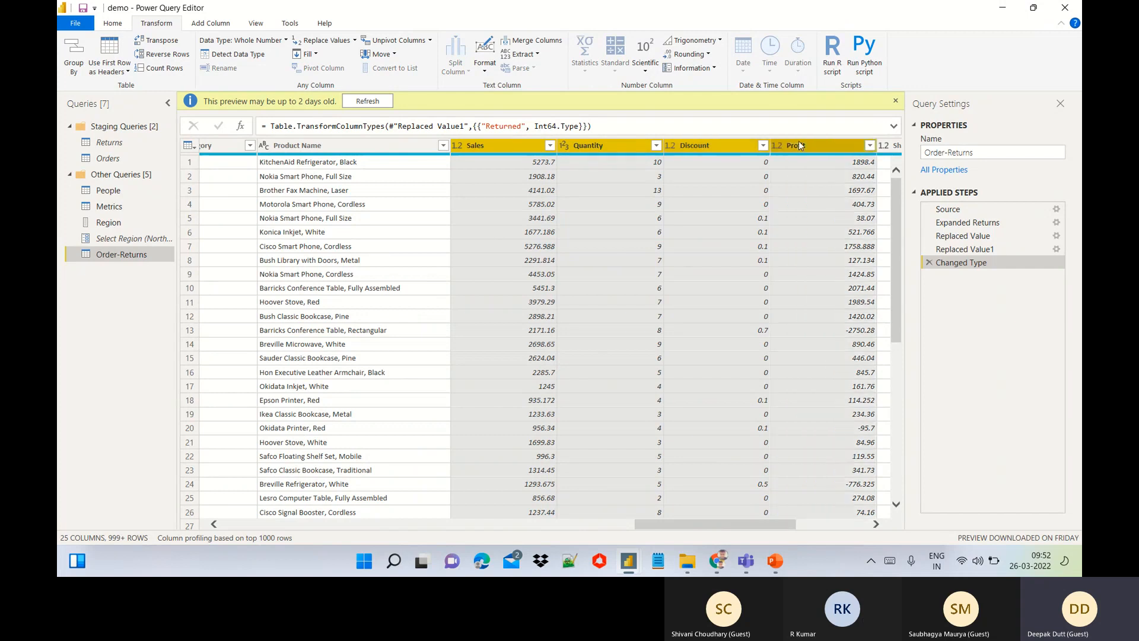
left_click(876, 524)
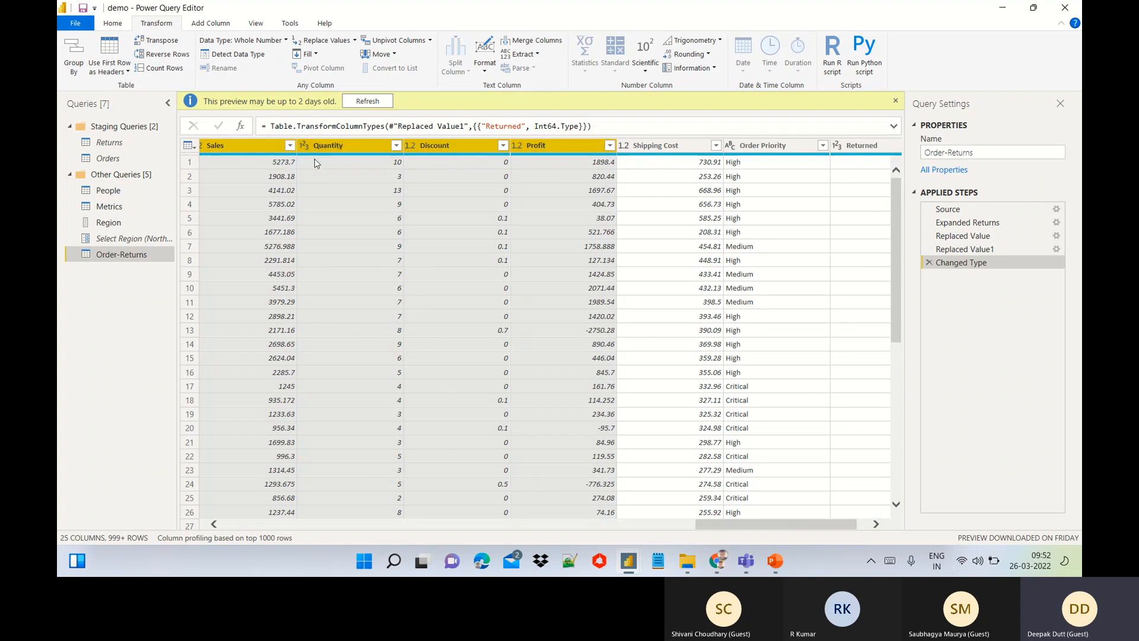
left_click(662, 148, "ctrl")
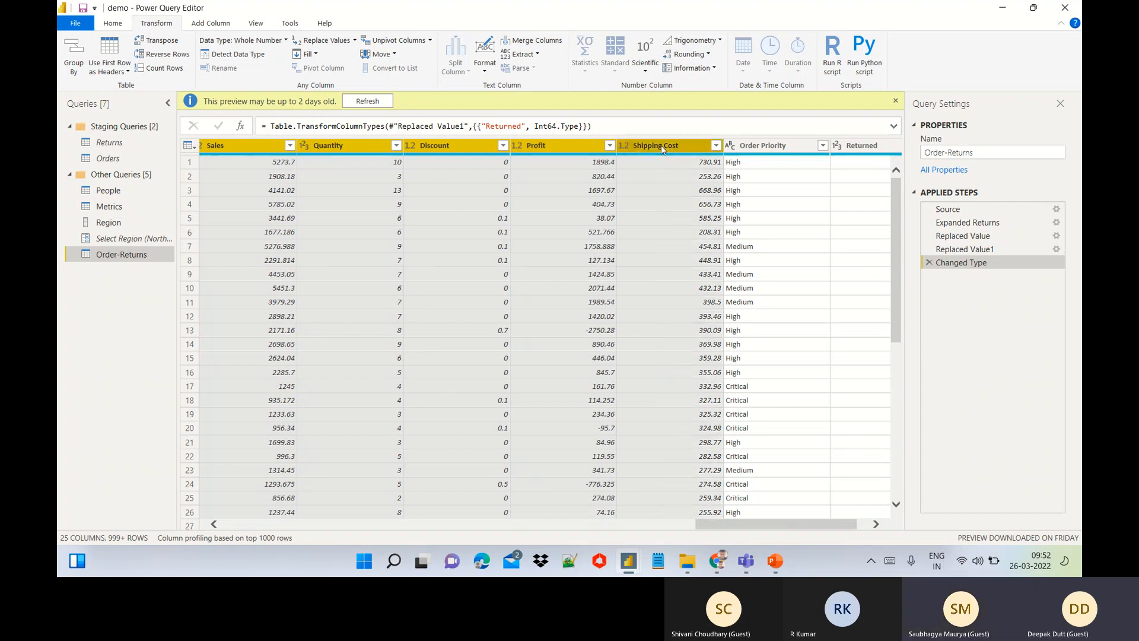
right_click(662, 148)
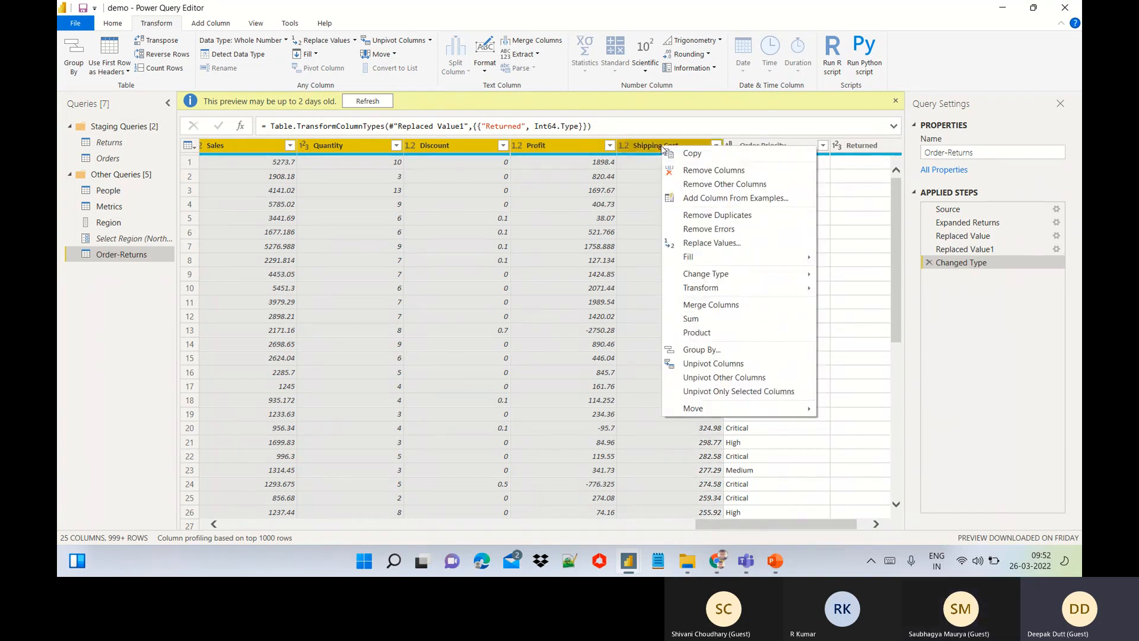
left_click(740, 380)
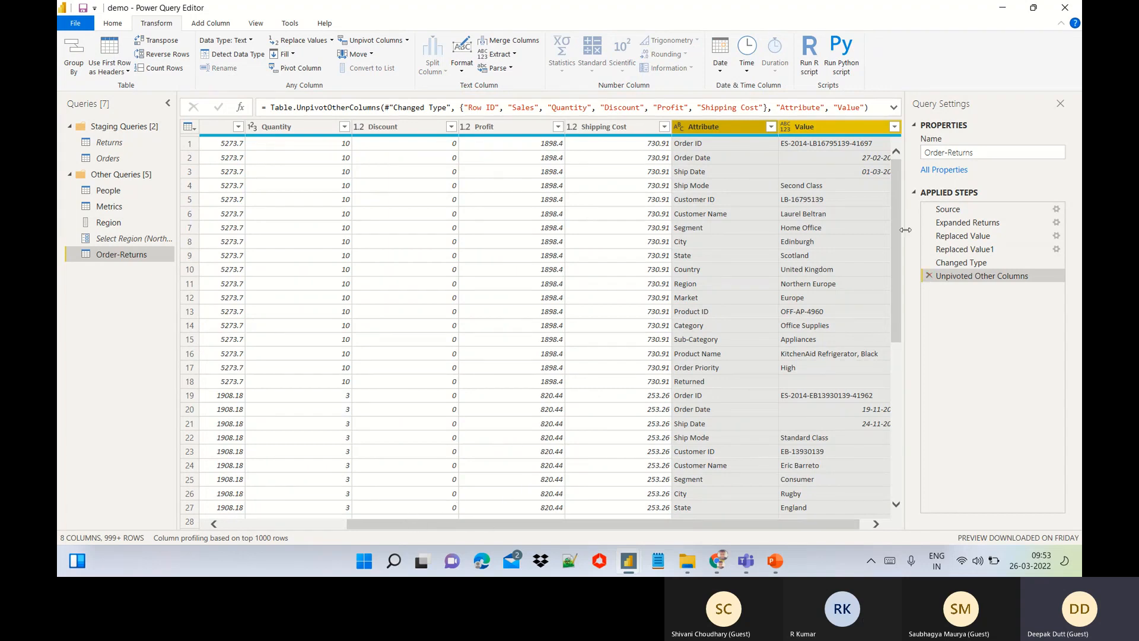
left_click(930, 277)
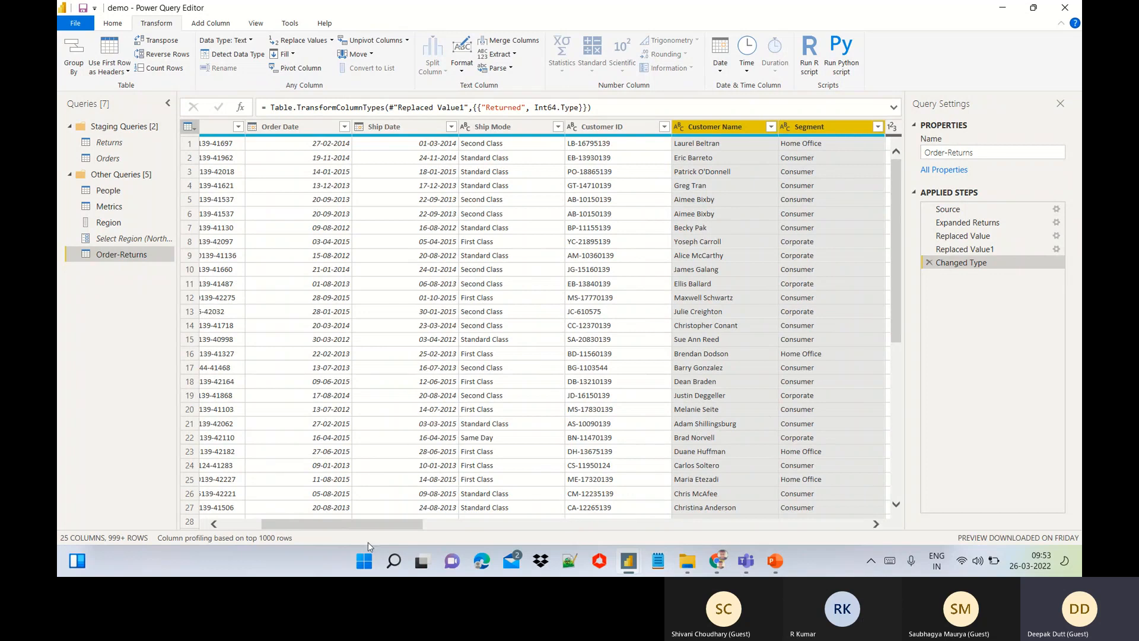
Step: Unpivot the Sales, Quantity, Discount, Profit and Shipping Cost columns of the Order-Returns query
left_click_drag(372, 524, 465, 520)
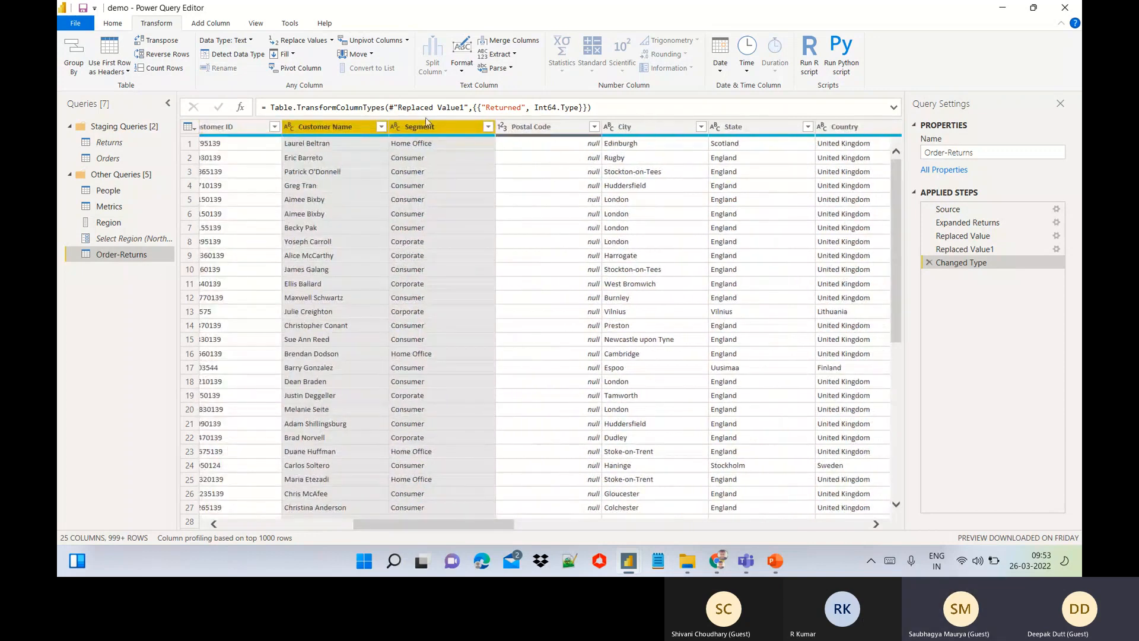
left_click(346, 133)
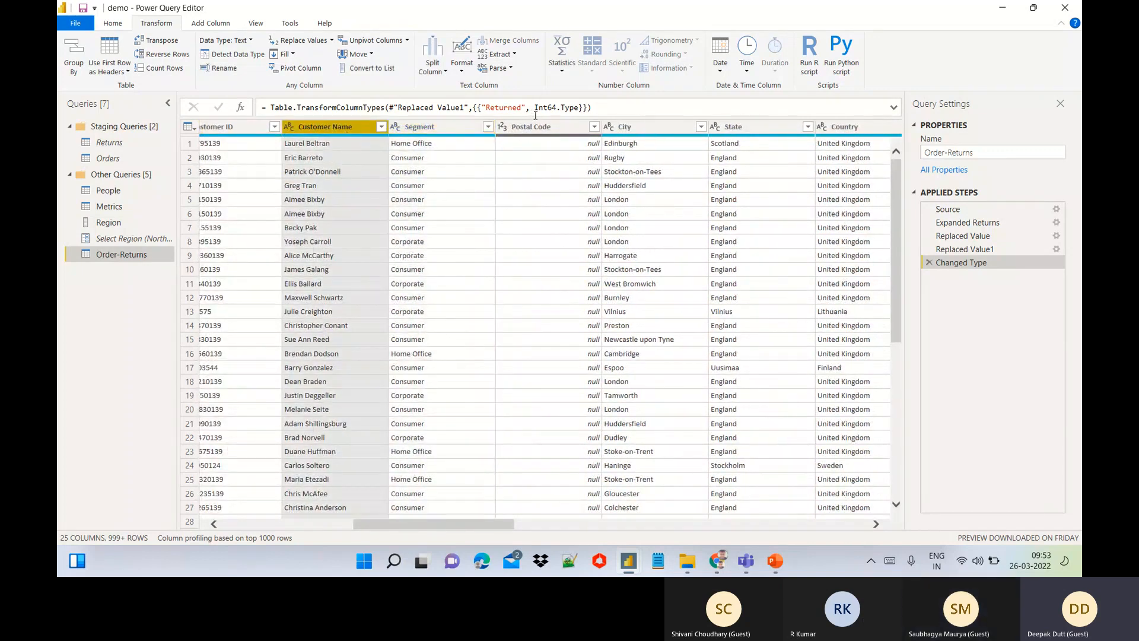
left_click_drag(429, 527, 719, 487)
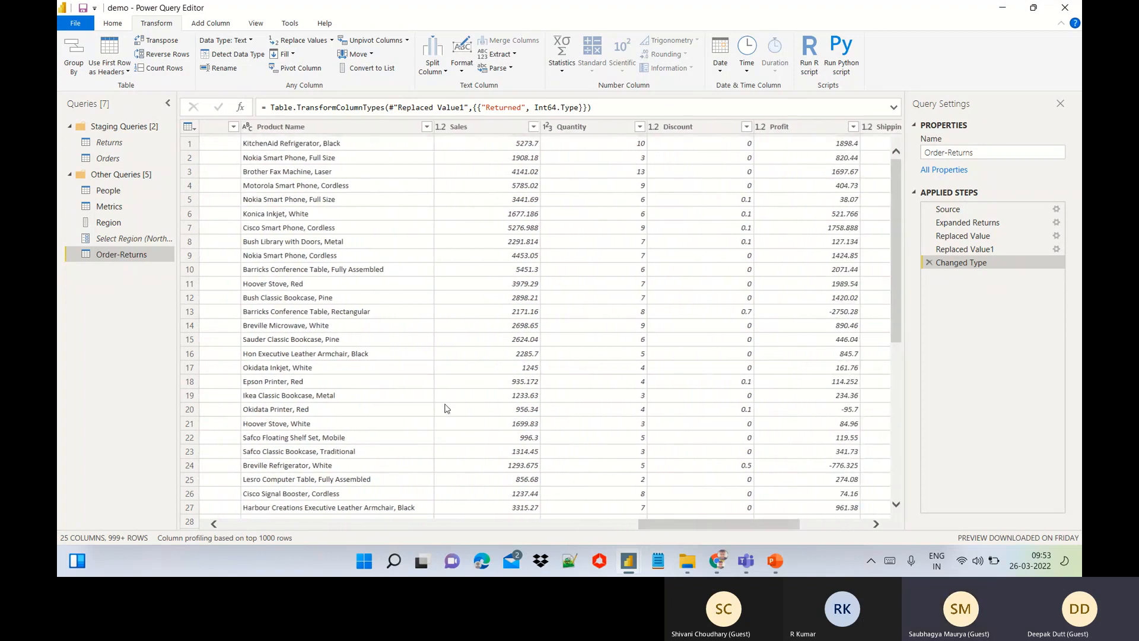
mouse_move(704, 525)
left_mouse_down()
mouse_move(491, 501)
mouse_move(714, 516)
left_mouse_up()
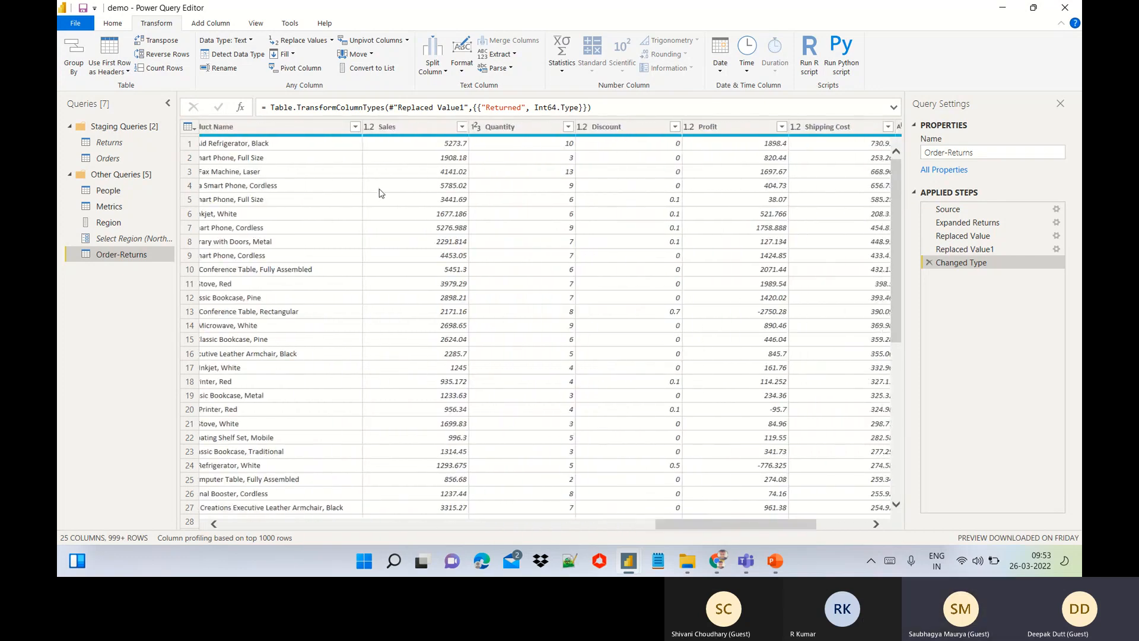
left_click(412, 127, "ctrl")
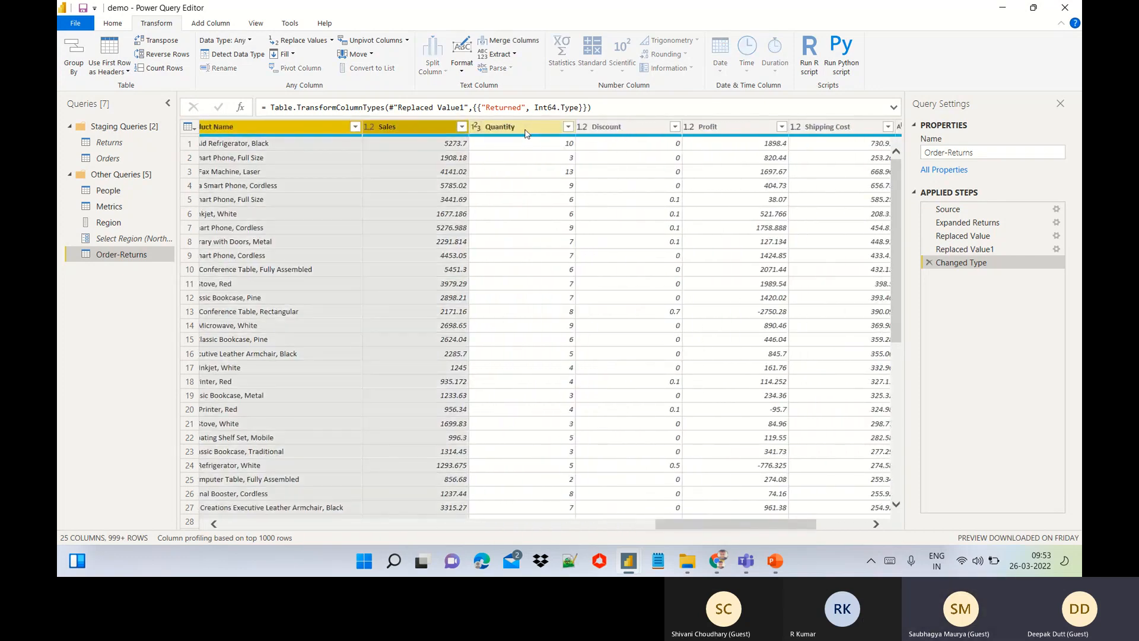
left_click(277, 125)
left_click(442, 133)
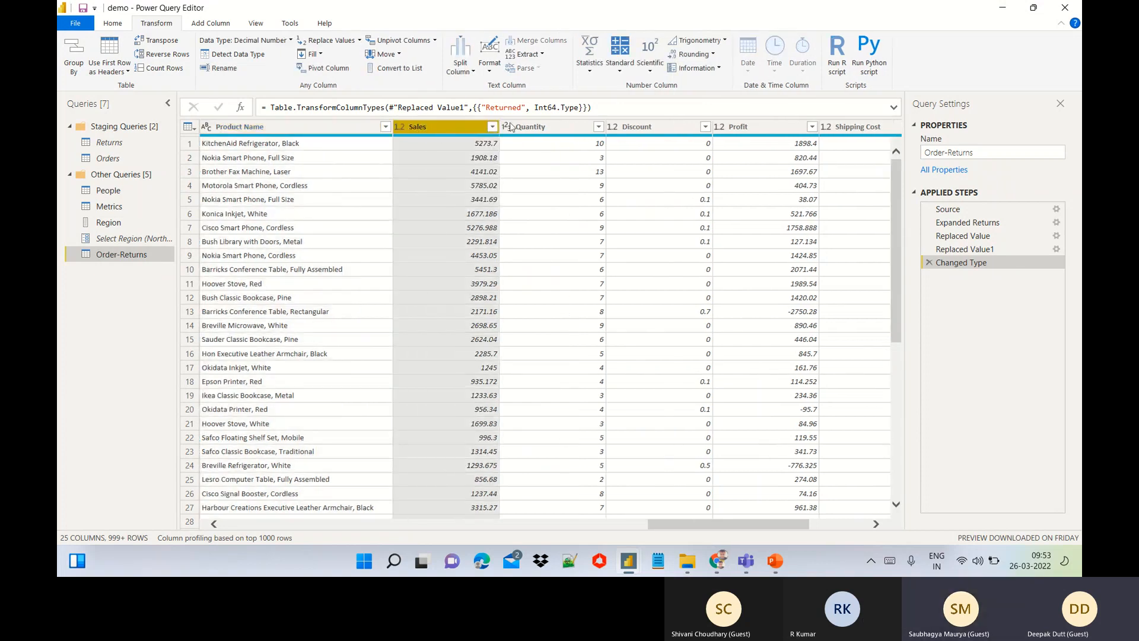
left_click(563, 126, "ctrl")
left_click(683, 126, "ctrl")
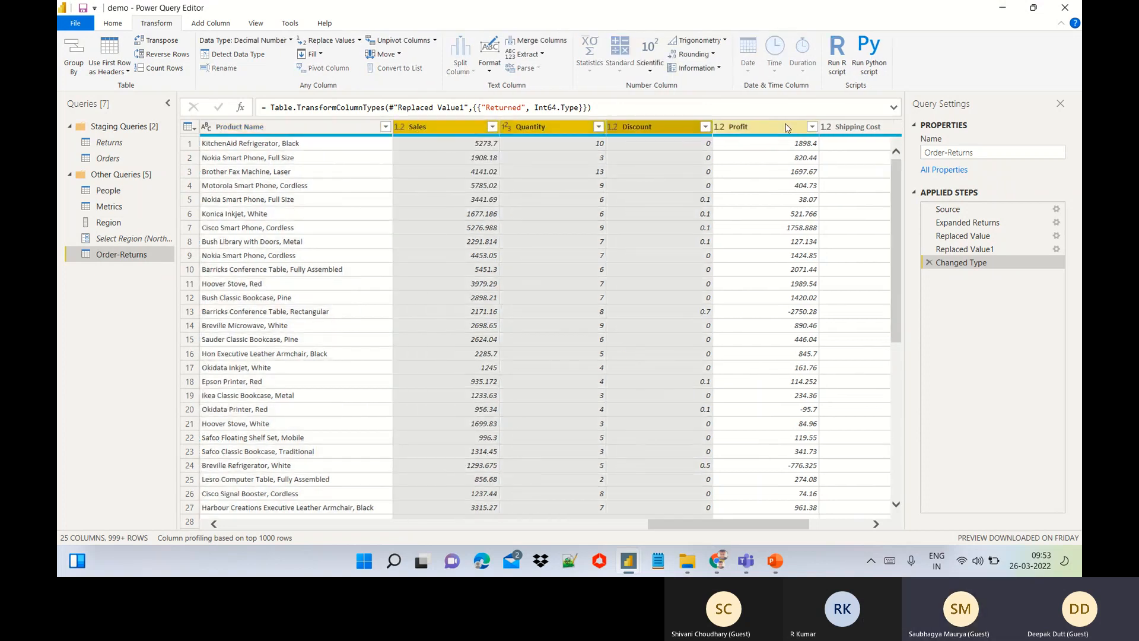
left_click(763, 127, "ctrl")
left_click(854, 126, "ctrl")
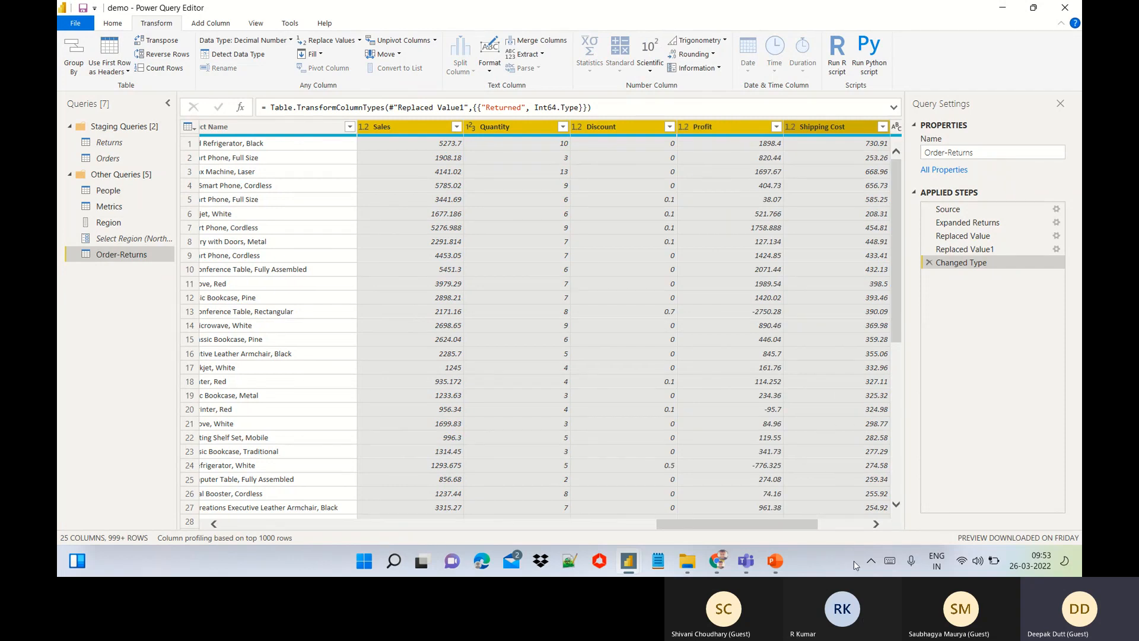
left_click(876, 524)
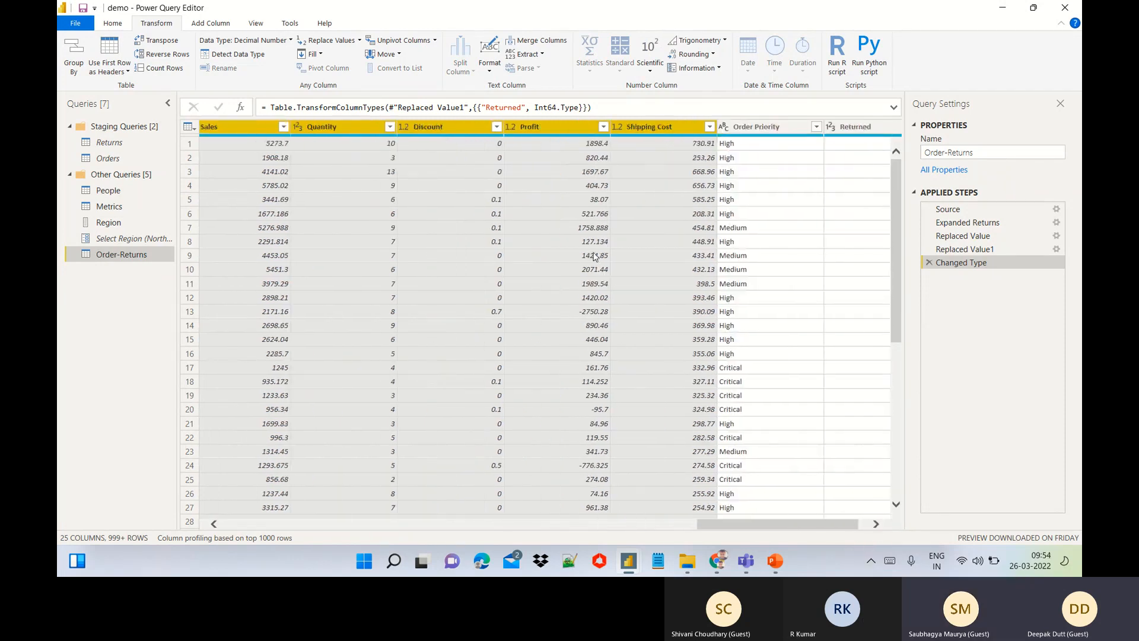
right_click(553, 125)
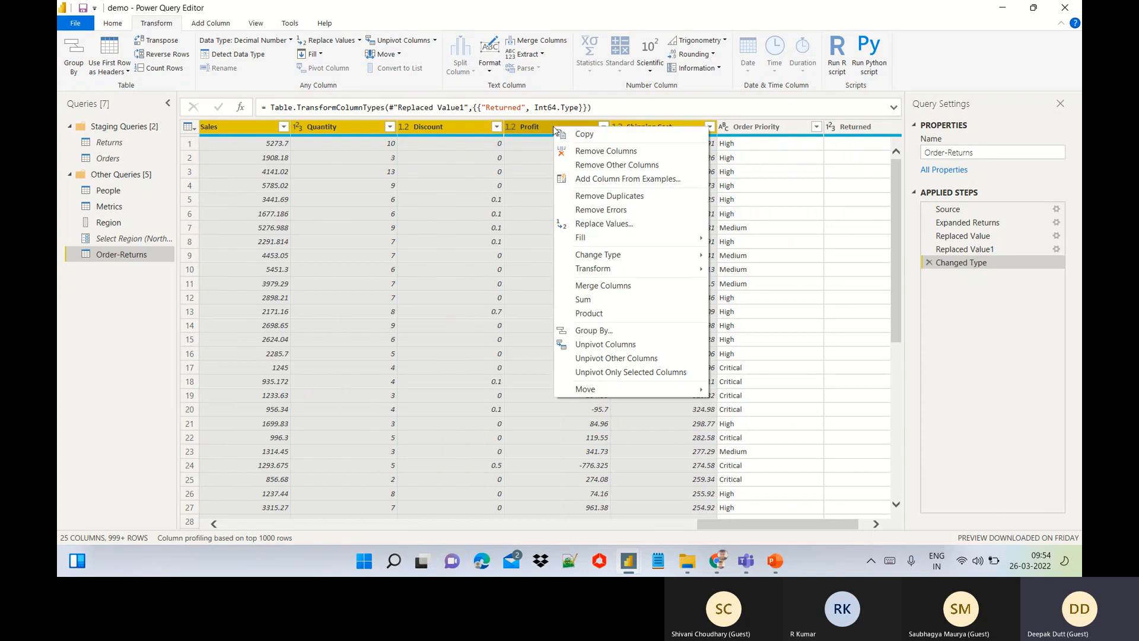
left_click(614, 347)
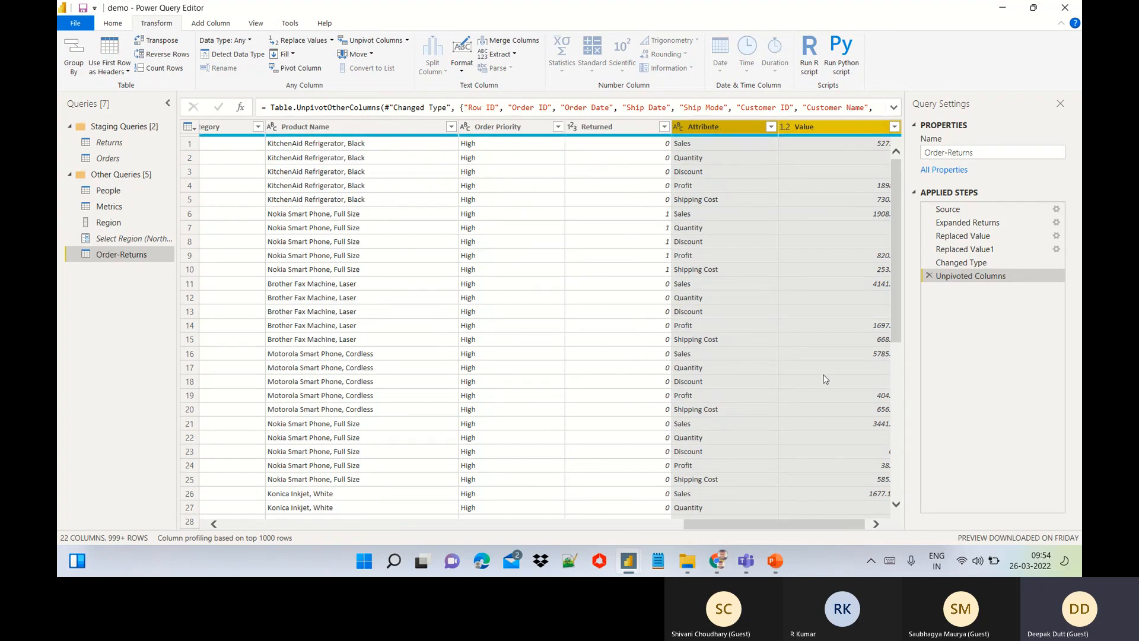
Step: Rename the unpivoted Attribute column of the Order-Returns query to Metrics
left_click_drag(778, 528, 781, 528)
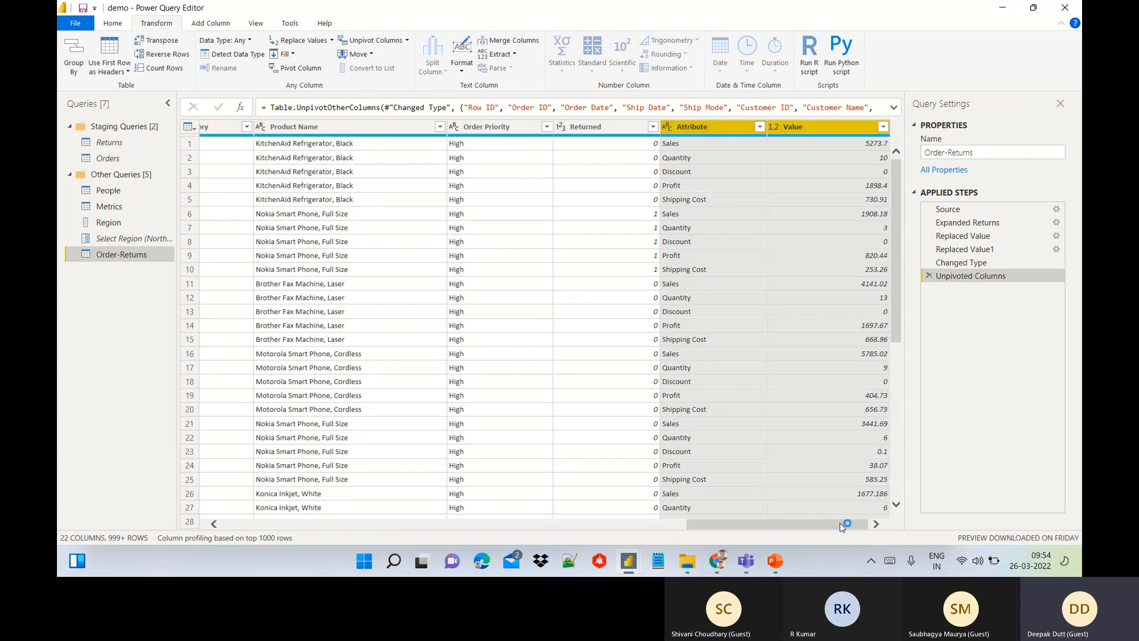
double_click(707, 127)
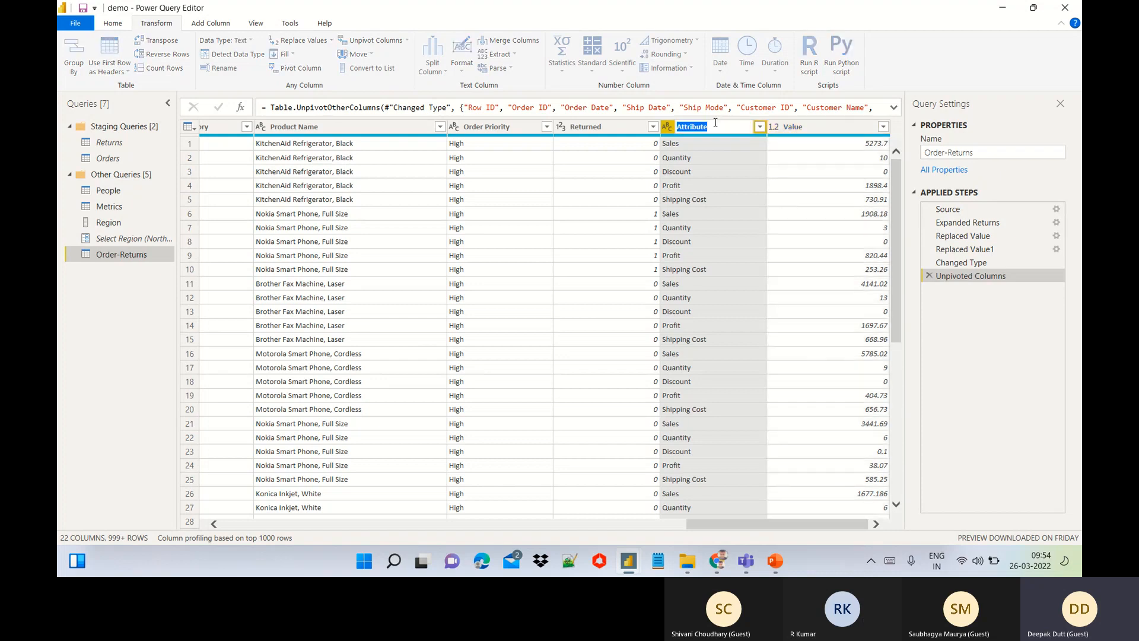
type("Met")
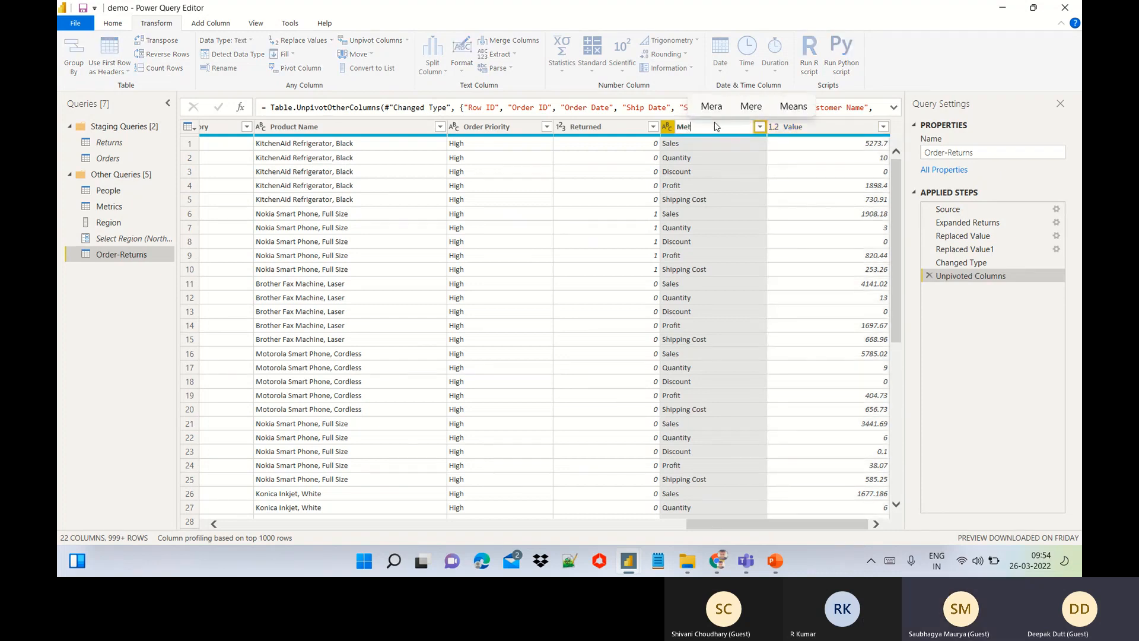
type("rics")
key("Return")
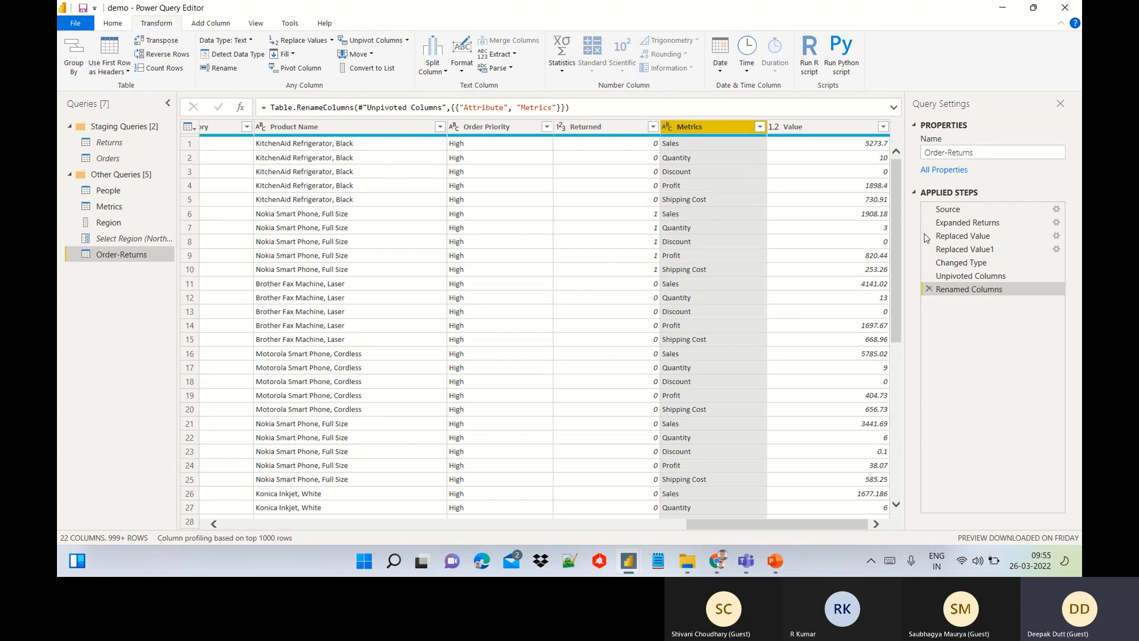
Step: Delete the column rename and unpivot steps from the Order-Returns query's applied steps
left_click(930, 289)
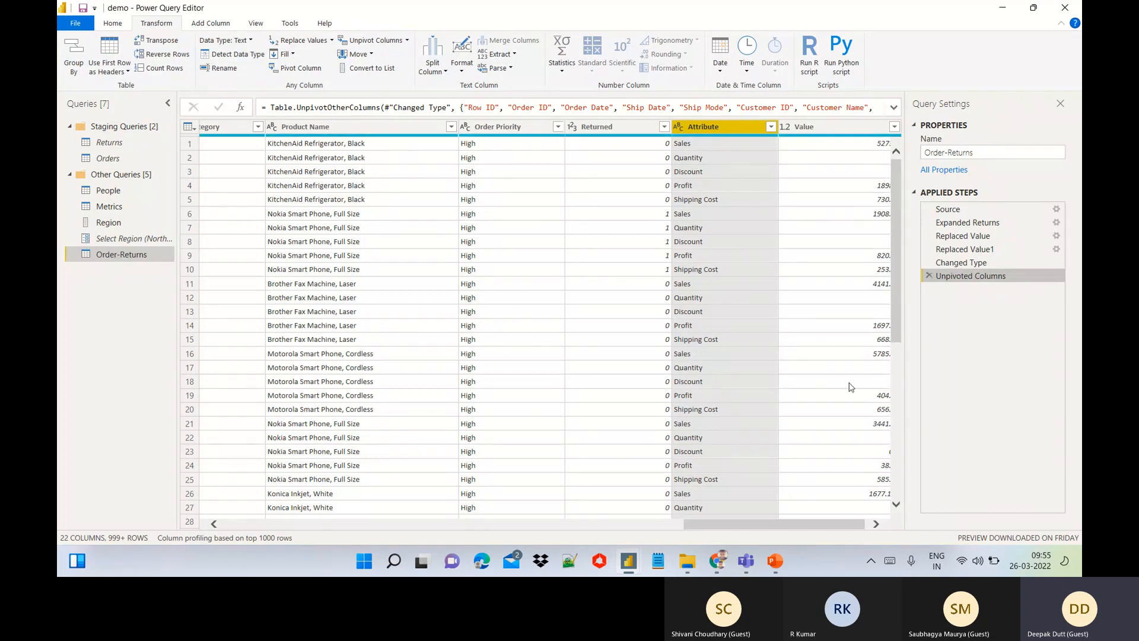
left_click(930, 276)
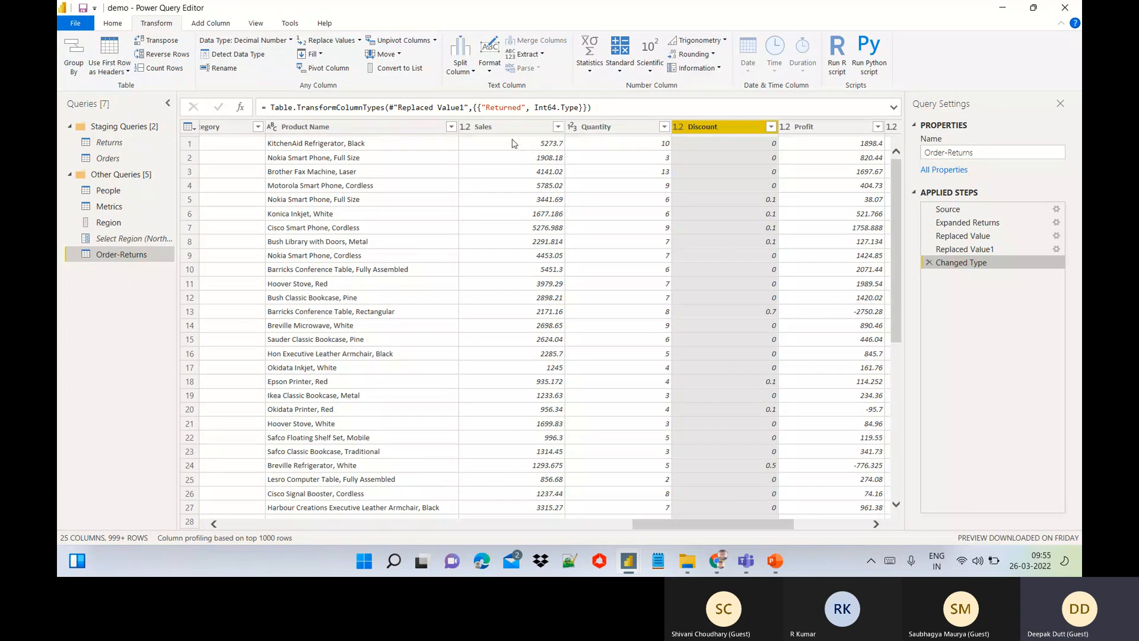
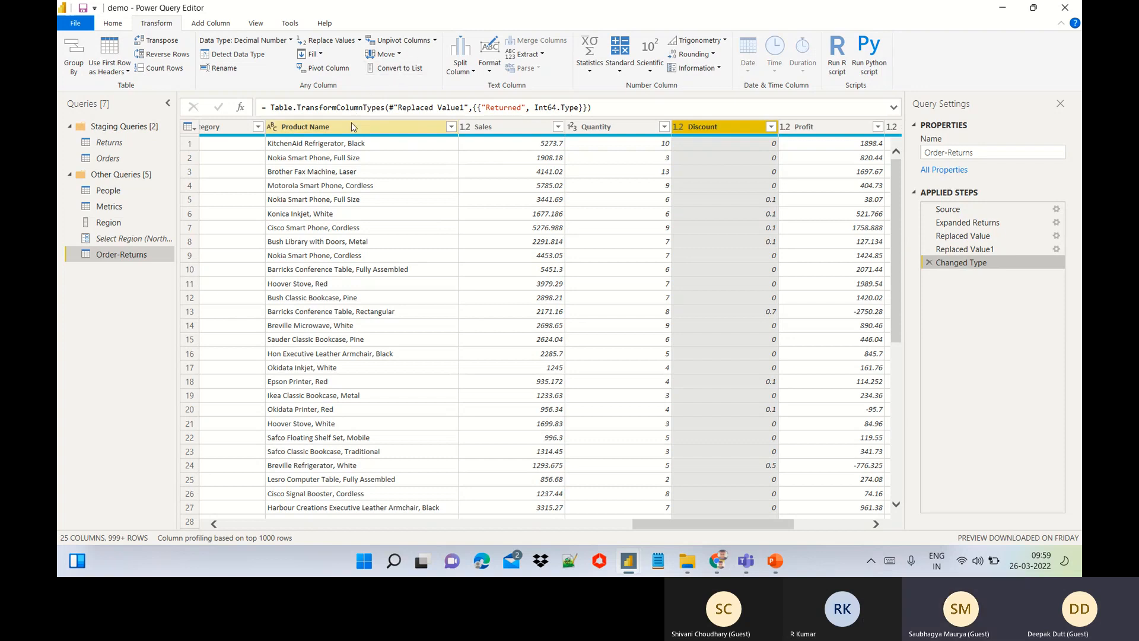
Step: Try converting the Product Name column to a list, and delete the resulting applied step
left_click(352, 127)
left_click(378, 69)
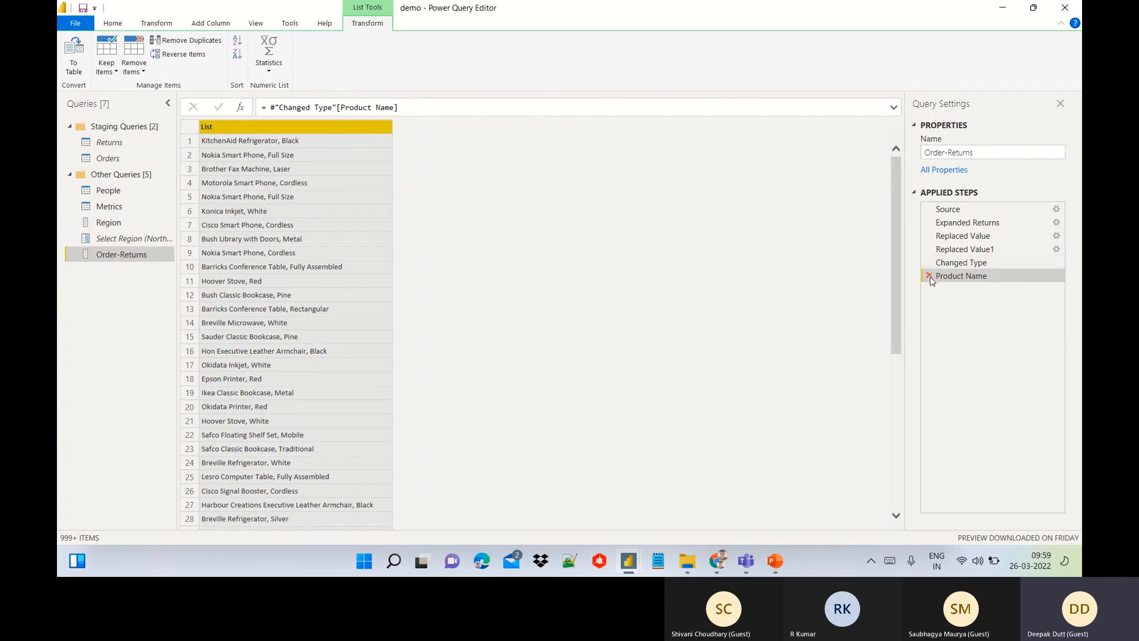
left_click(930, 277)
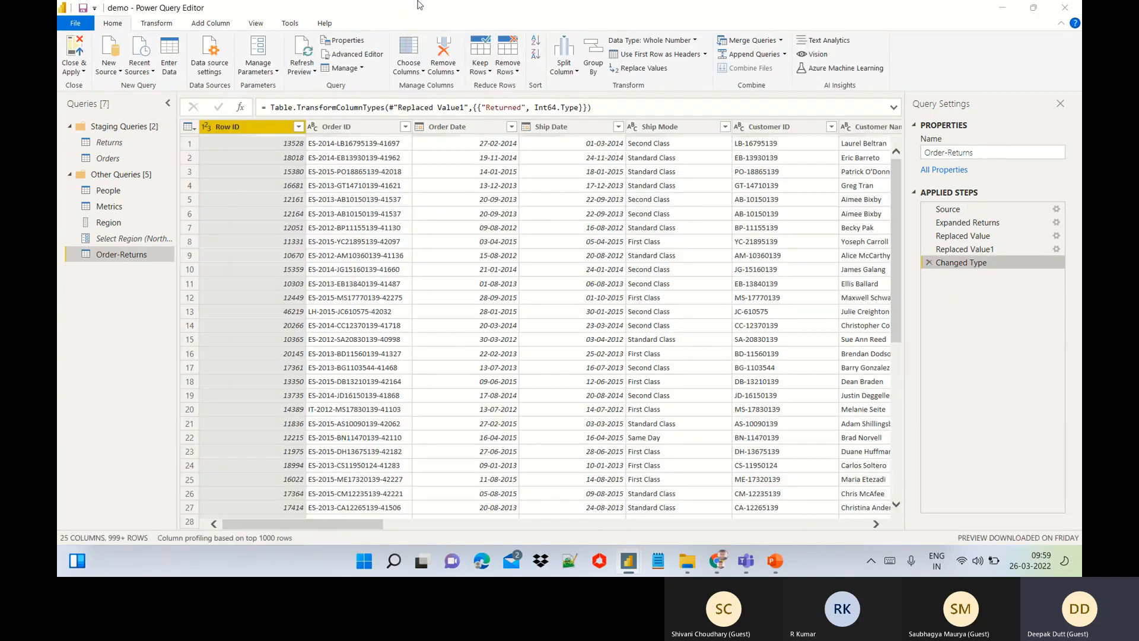
Step: Try setting up a split of the Order ID column by a custom hyphen at the left-most delimiter, and cancel it
left_click(174, 25)
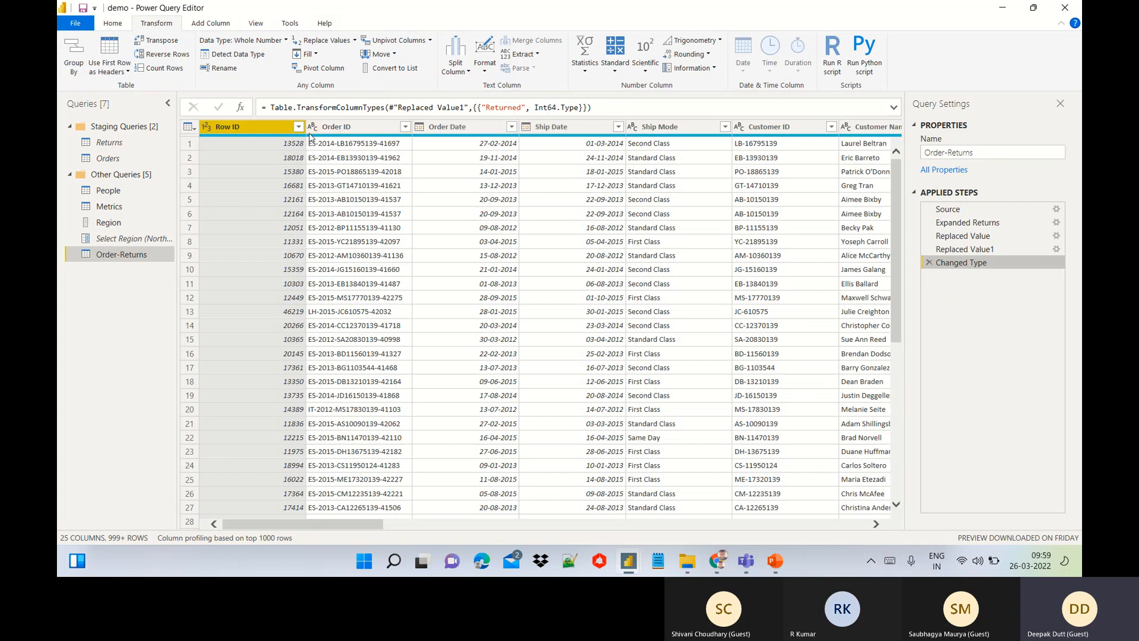
left_click(342, 130)
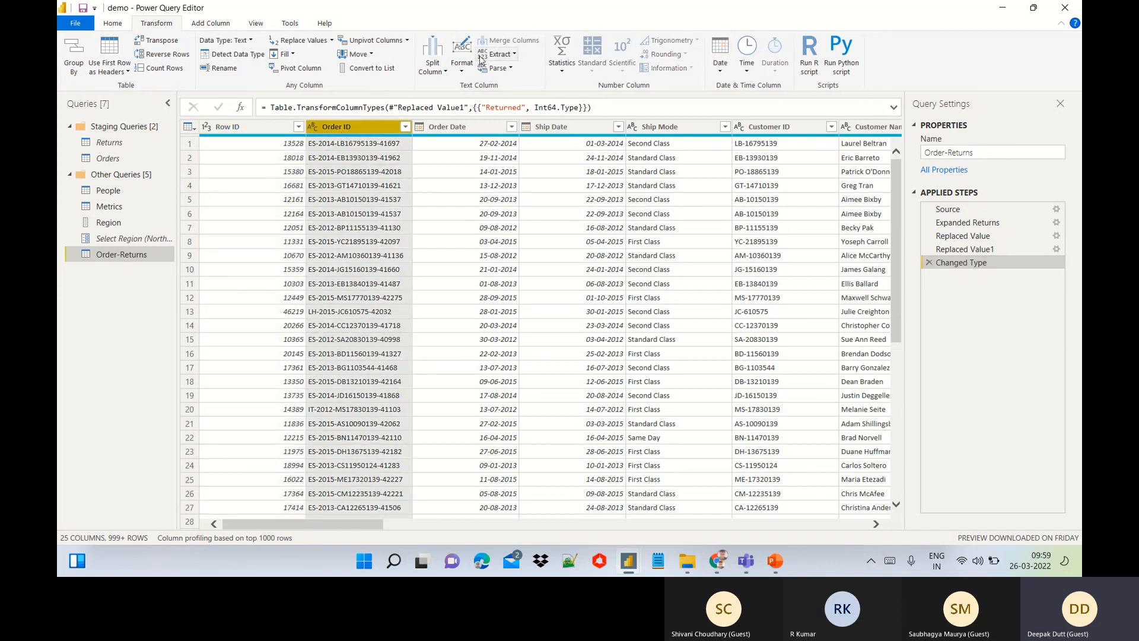
left_click(447, 73)
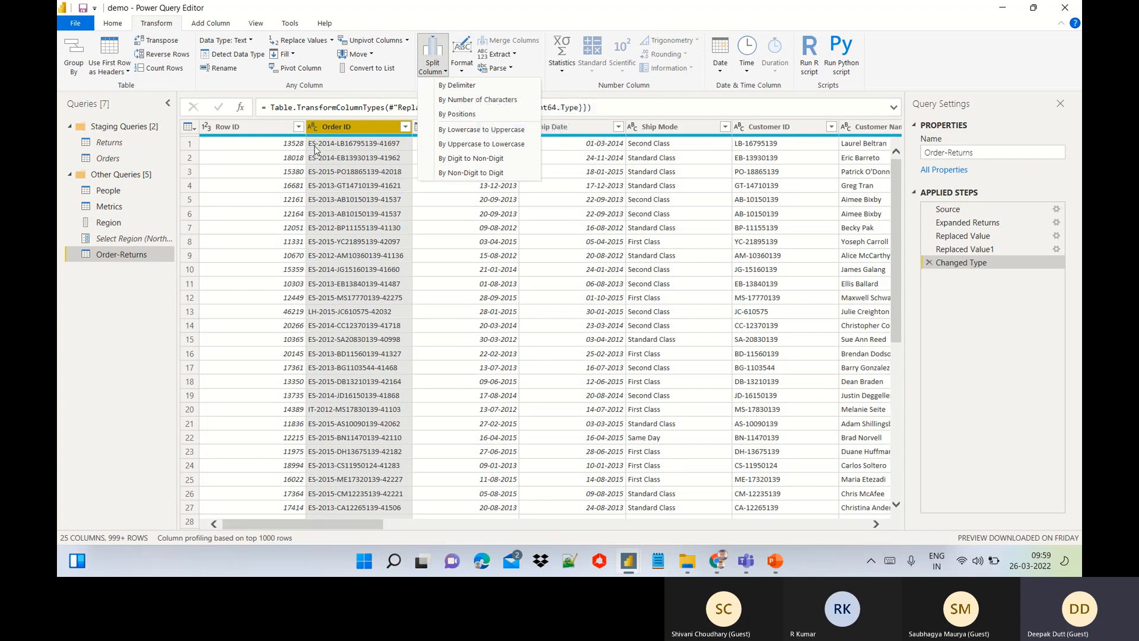
left_click(462, 87)
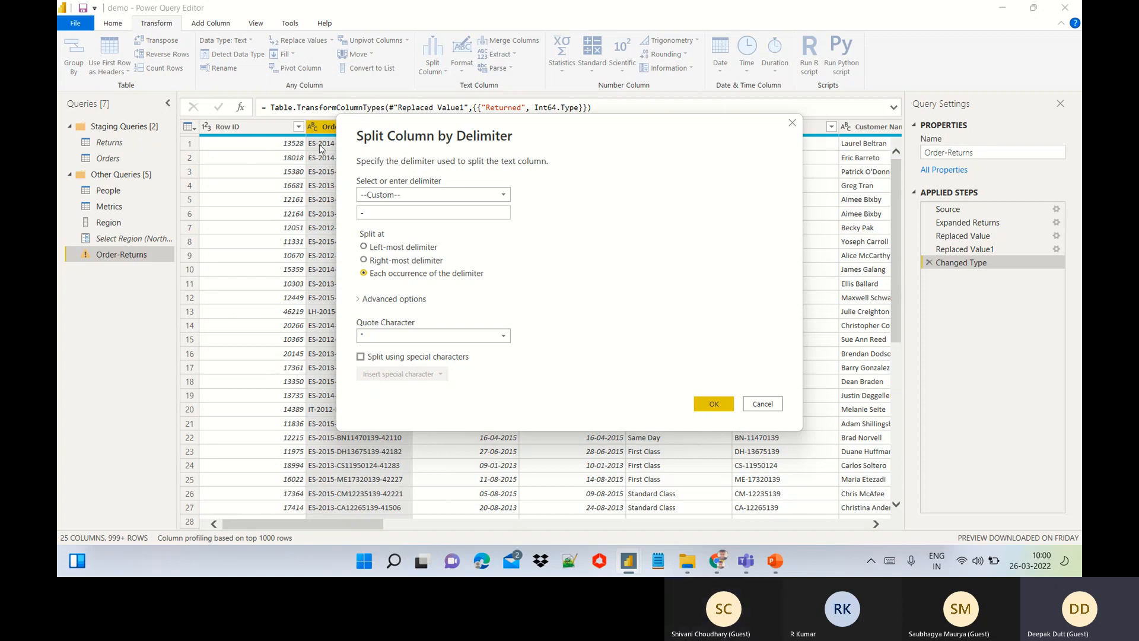
left_click(366, 247)
left_click(762, 403)
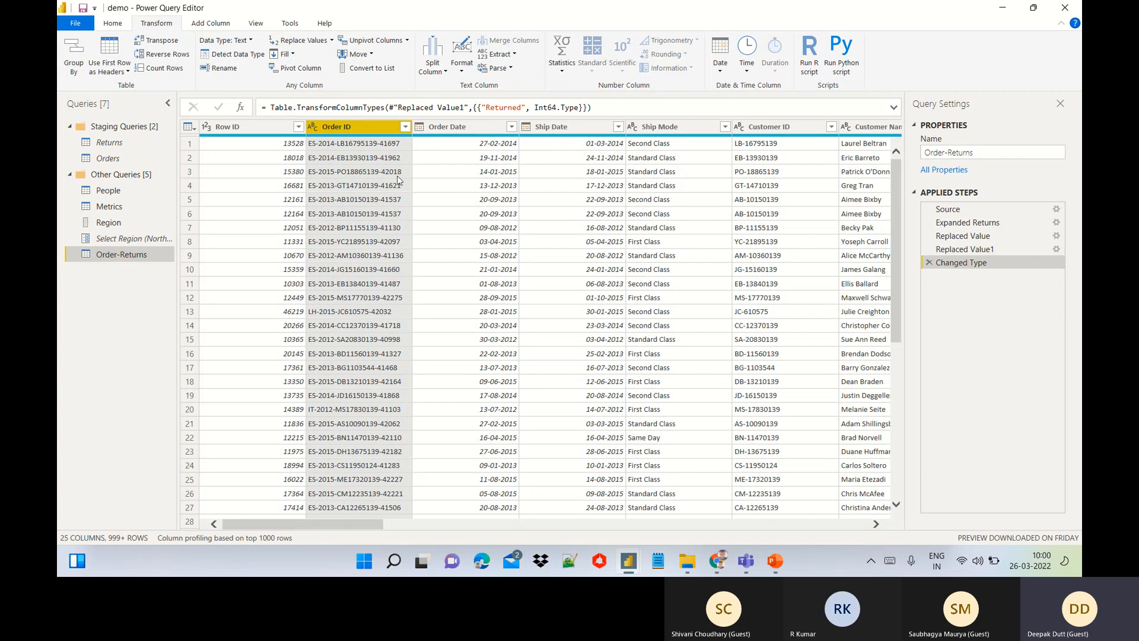
Step: Try the Clean format on the Order ID column, delete its applied step, and look at the Format options again
left_click(464, 76)
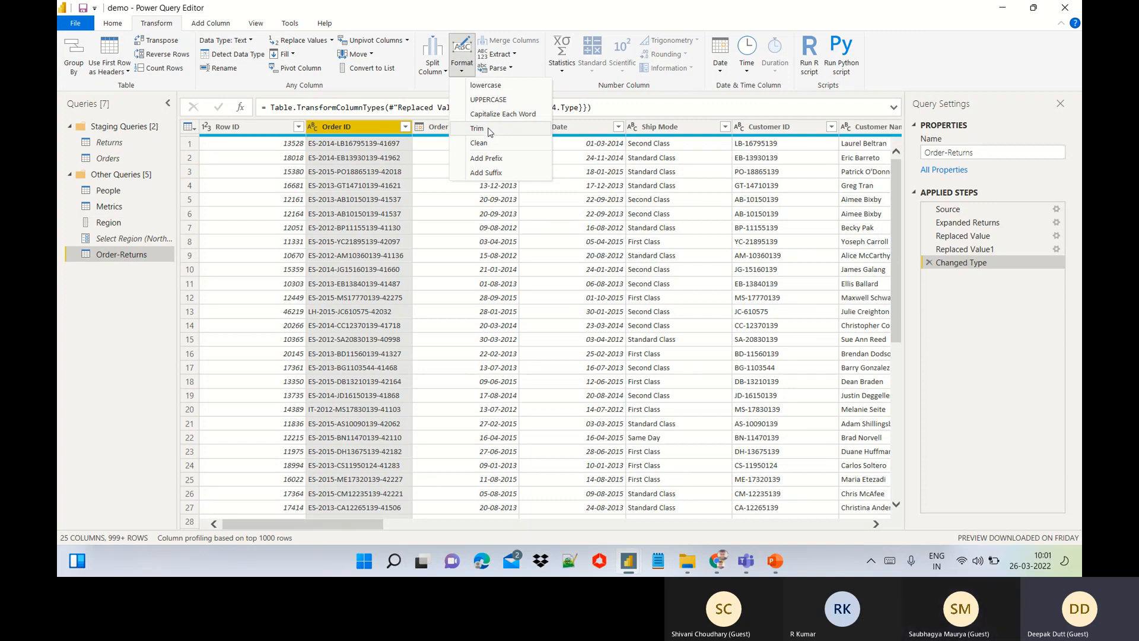
left_click(478, 143)
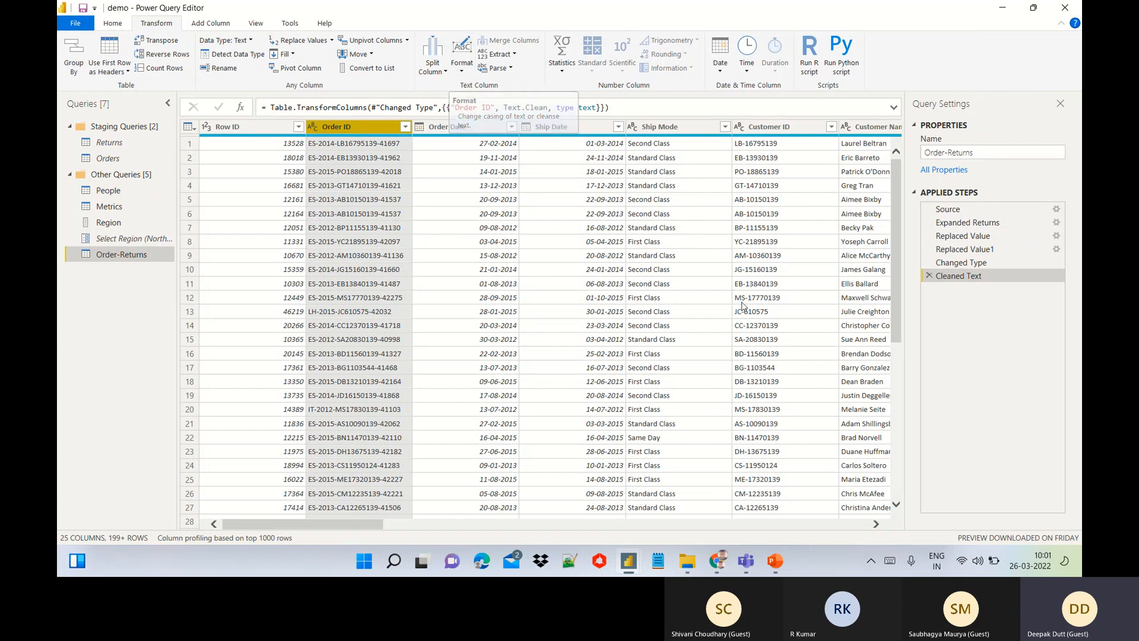
left_click(929, 277)
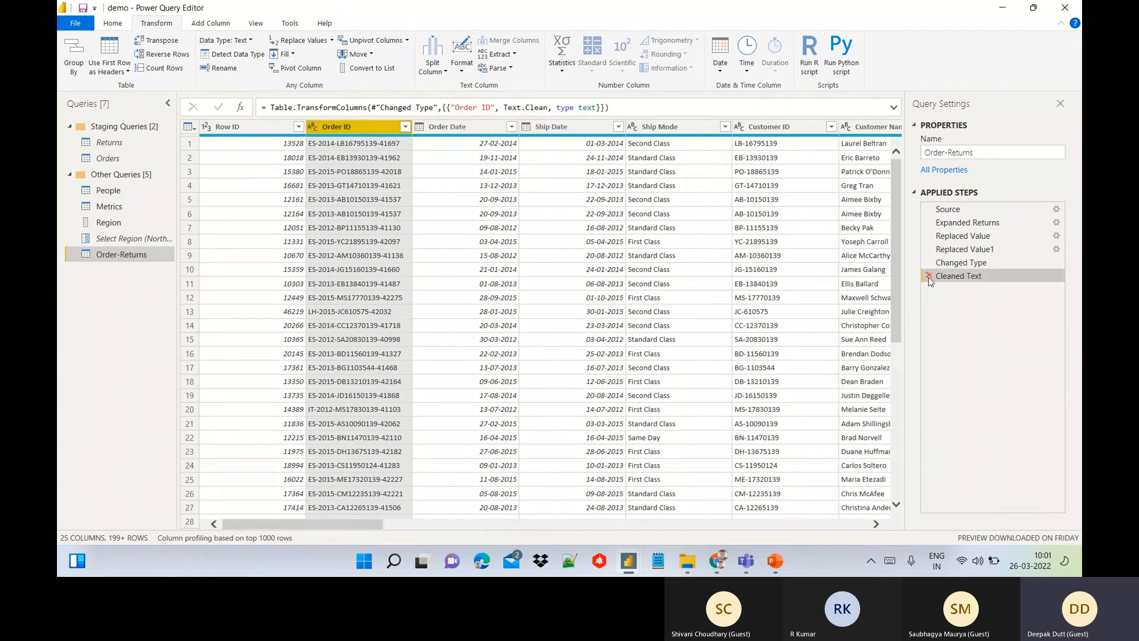
left_click(462, 71)
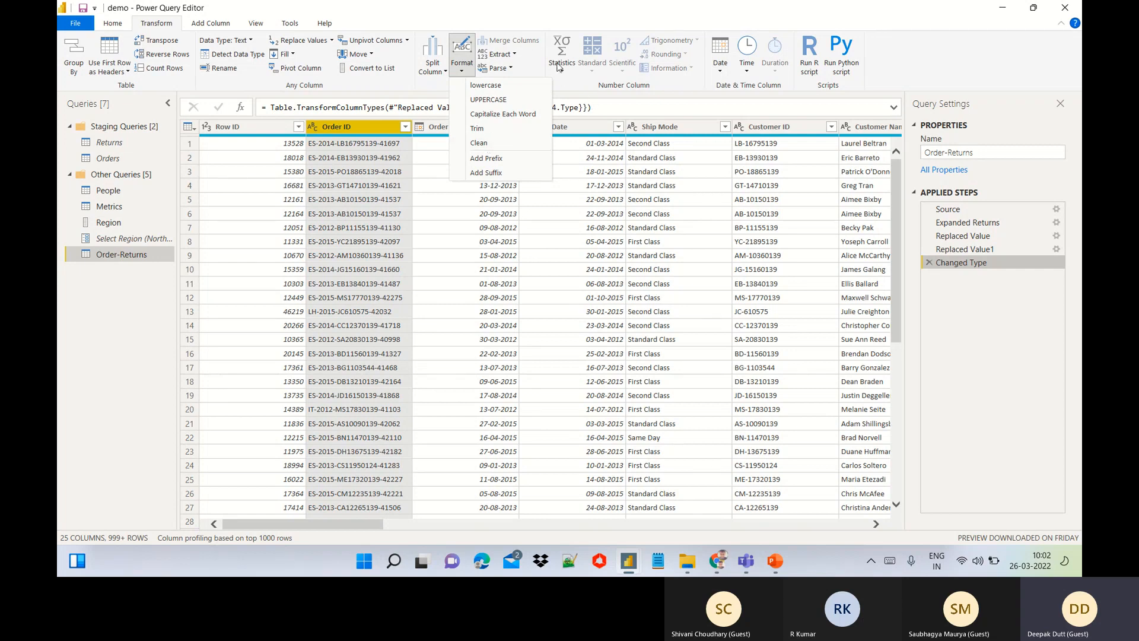
left_click(544, 23)
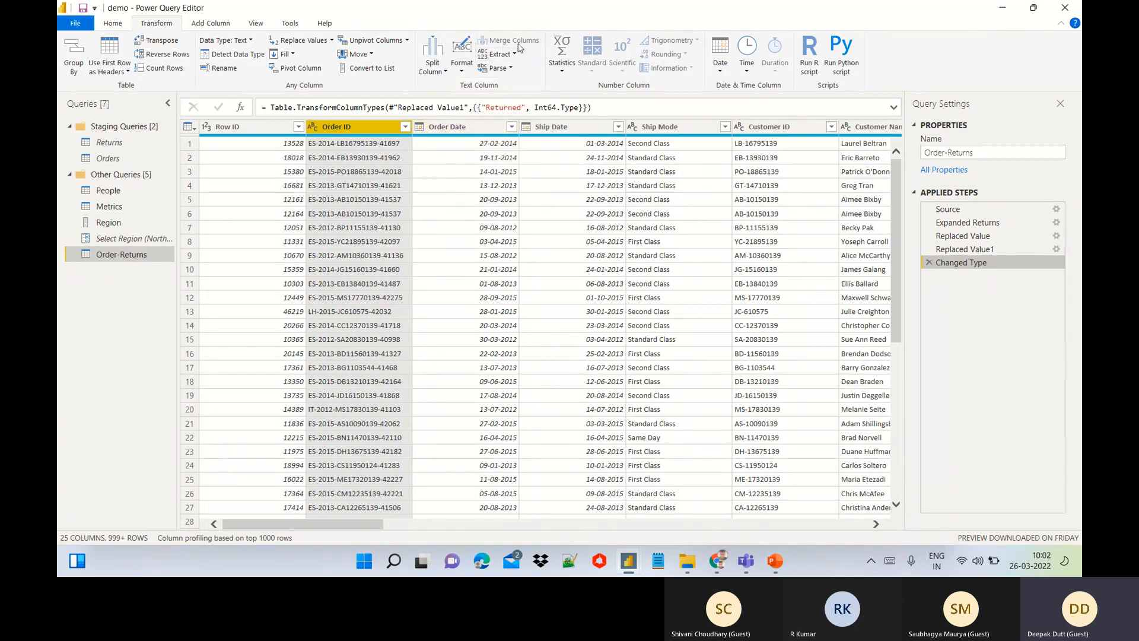
Step: Try merging the Order ID, Order Date and Ship Date columns with the custom separator "|", and delete the resulting applied step
left_click(449, 127, "ctrl")
left_click(543, 128, "ctrl")
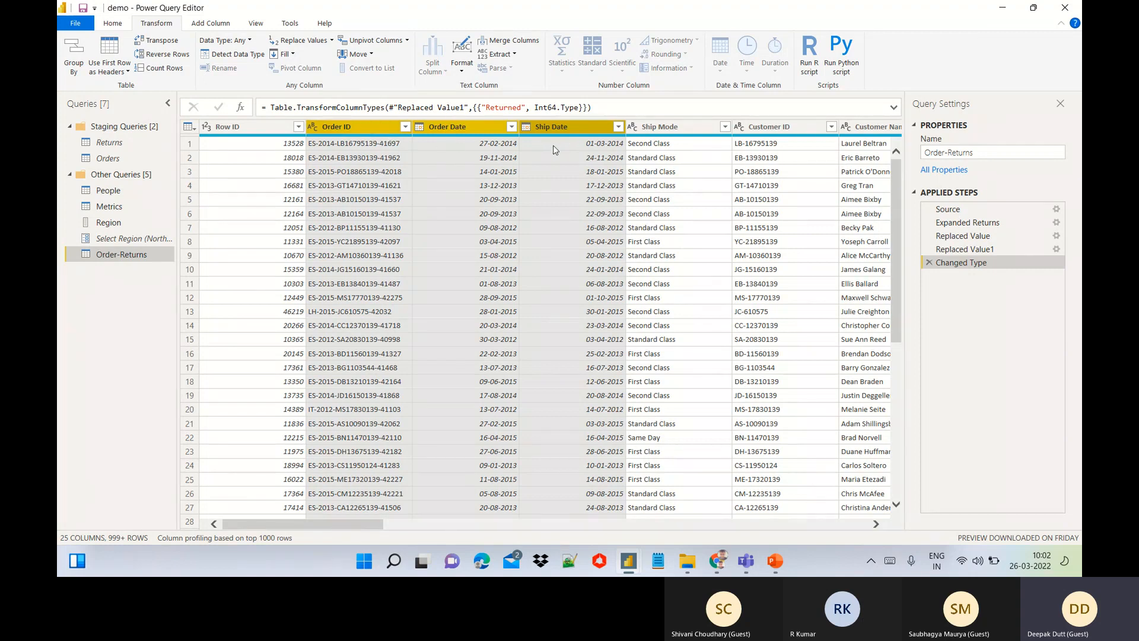
left_click(498, 42)
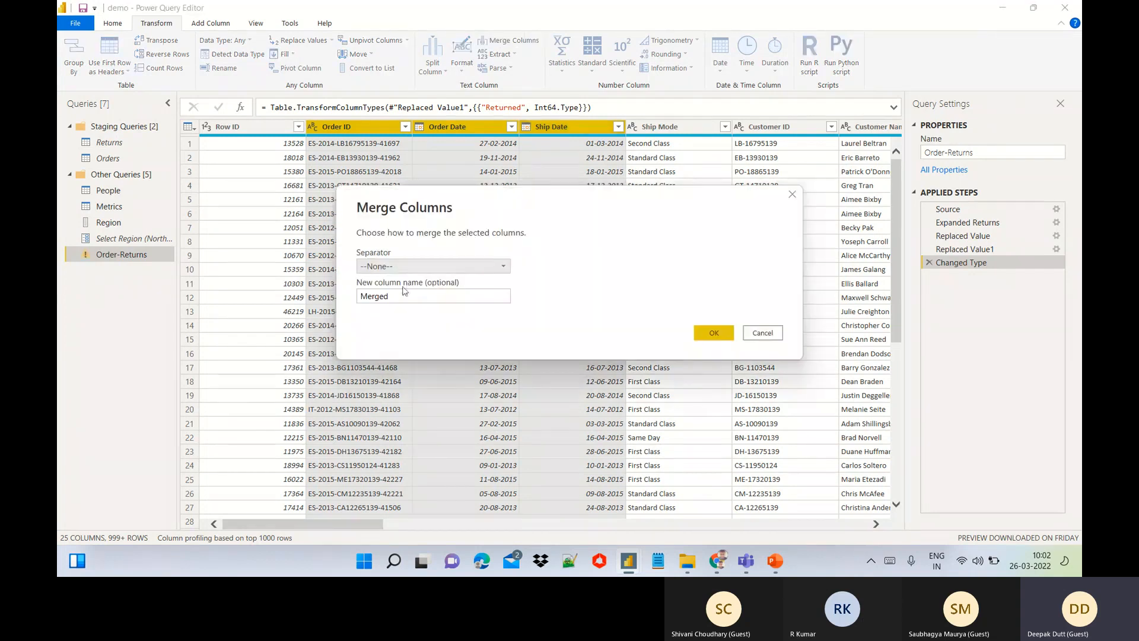
left_click(492, 271)
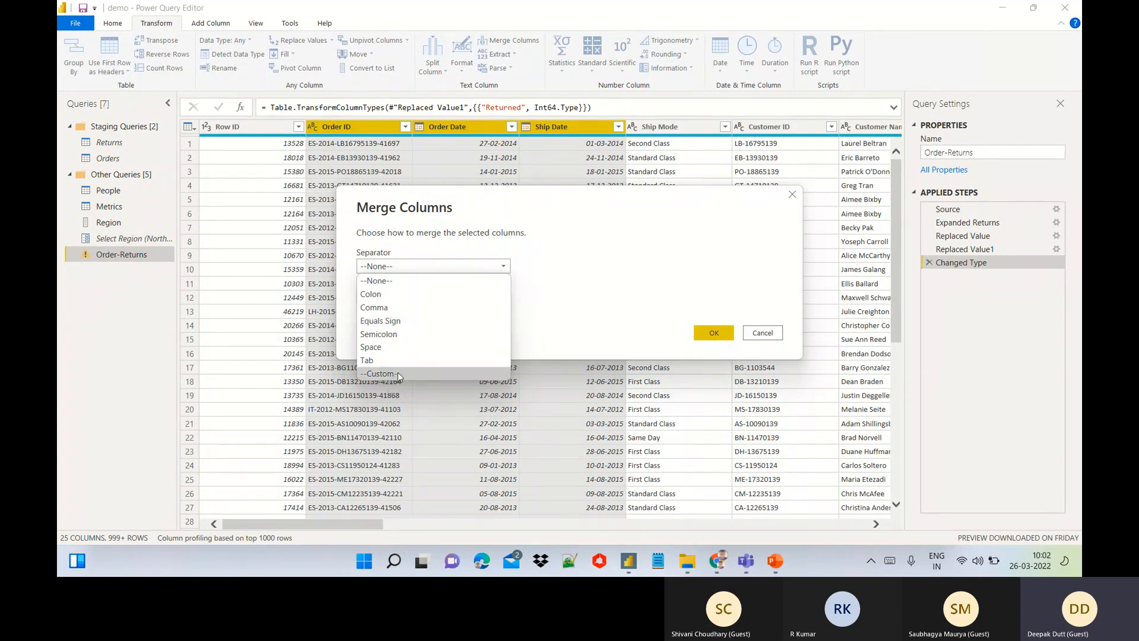
left_click(396, 374)
left_click(399, 283)
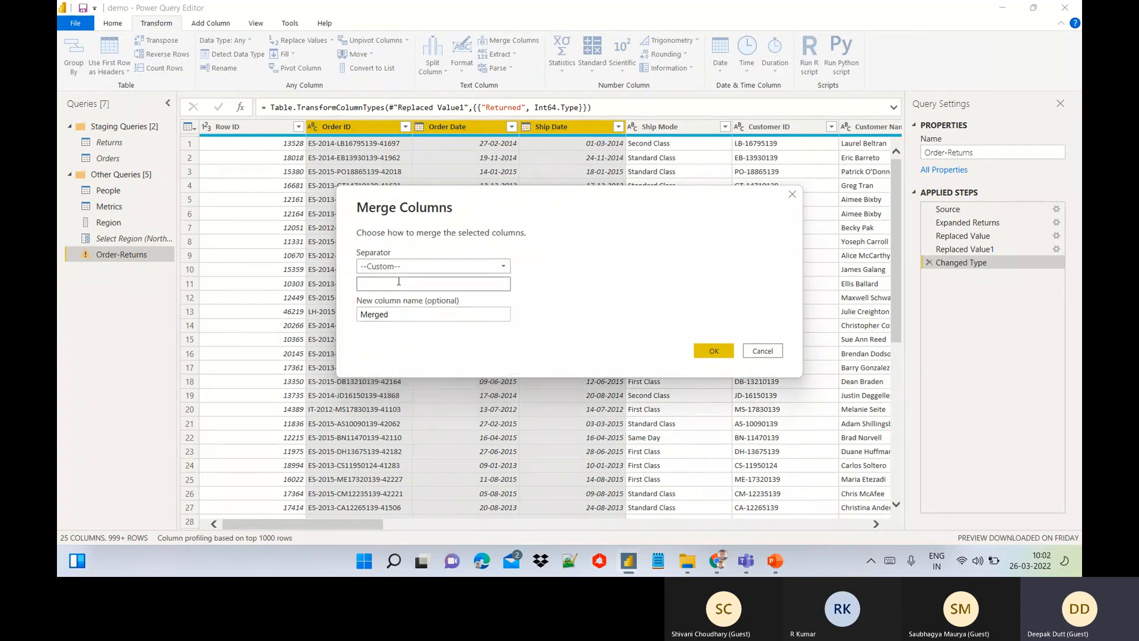
left_click(712, 351)
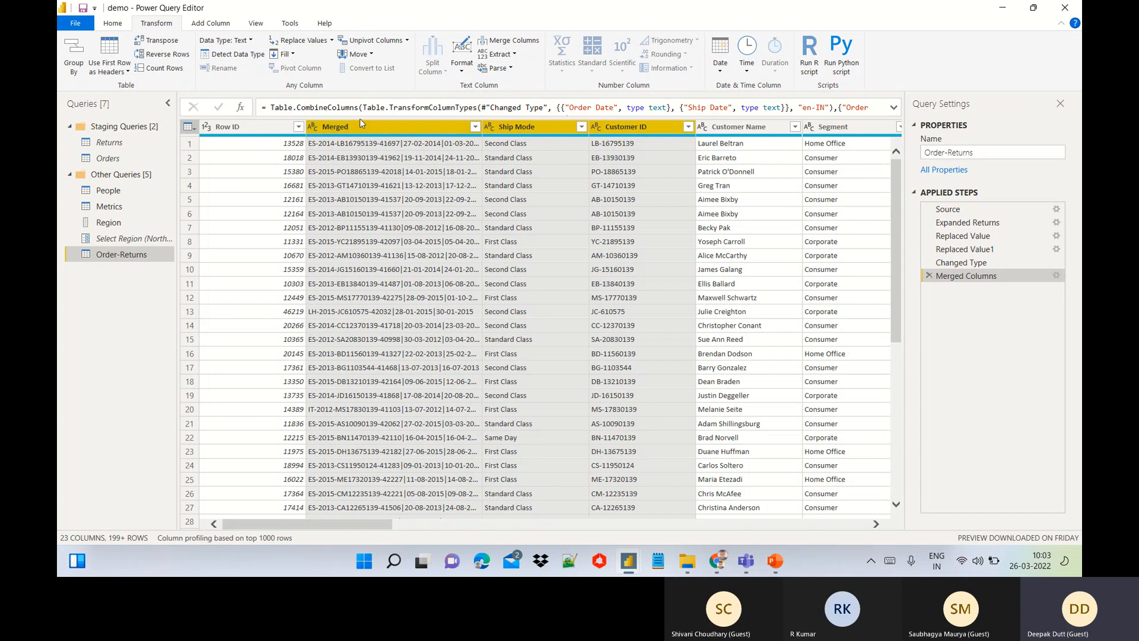
left_click(930, 276)
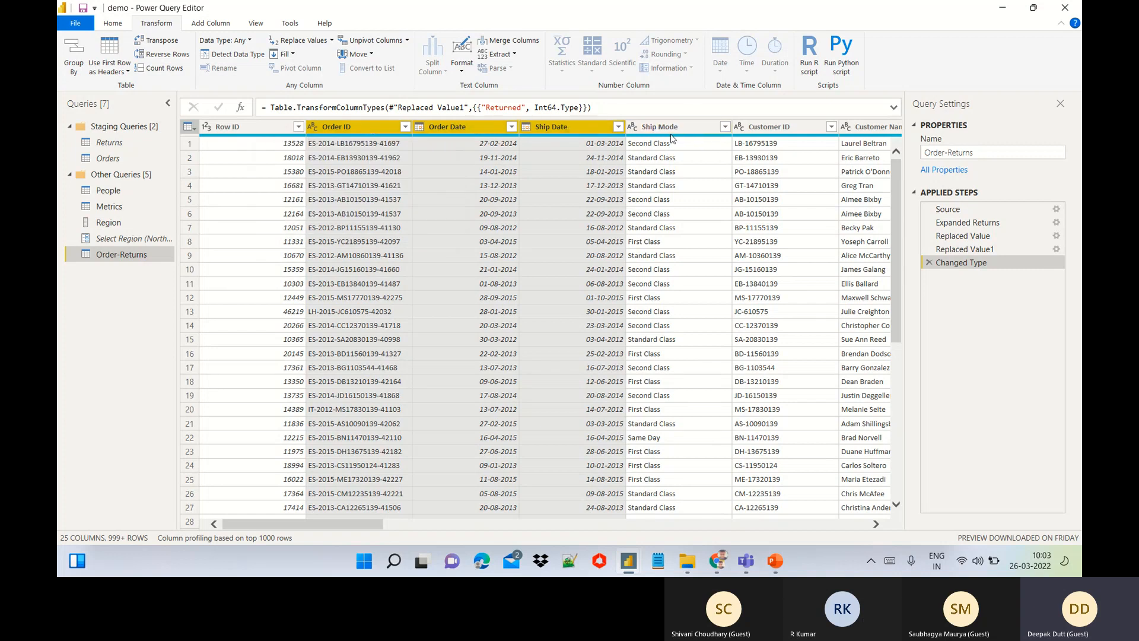
Step: Look at the Extract options for the selected columns, and reduce the selection to Ship Date
left_click(515, 55)
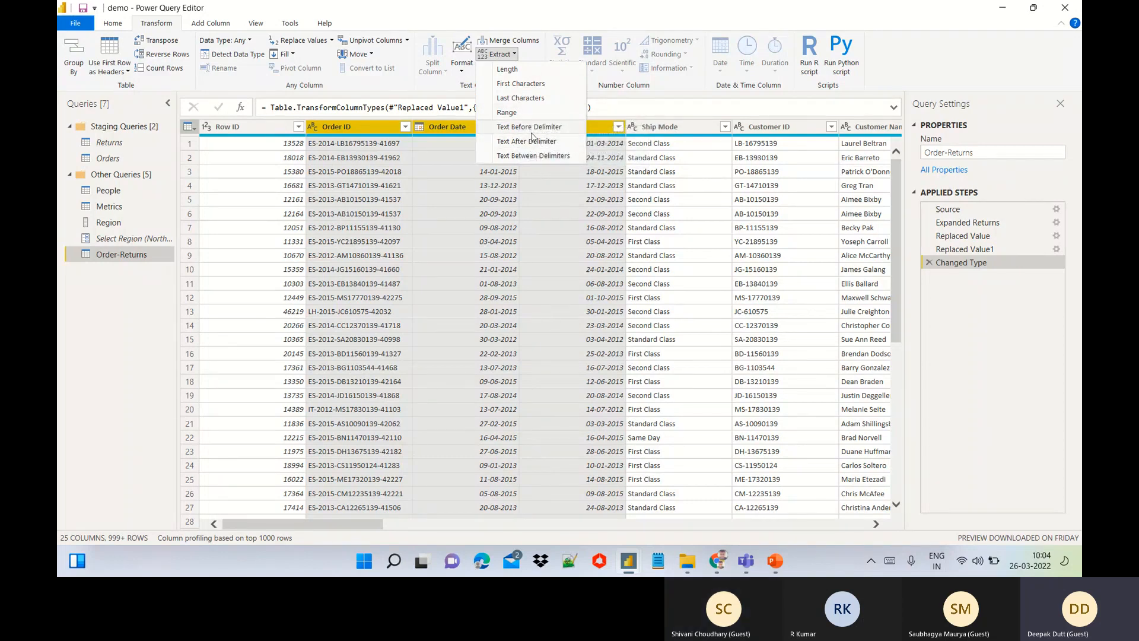
left_click(533, 56)
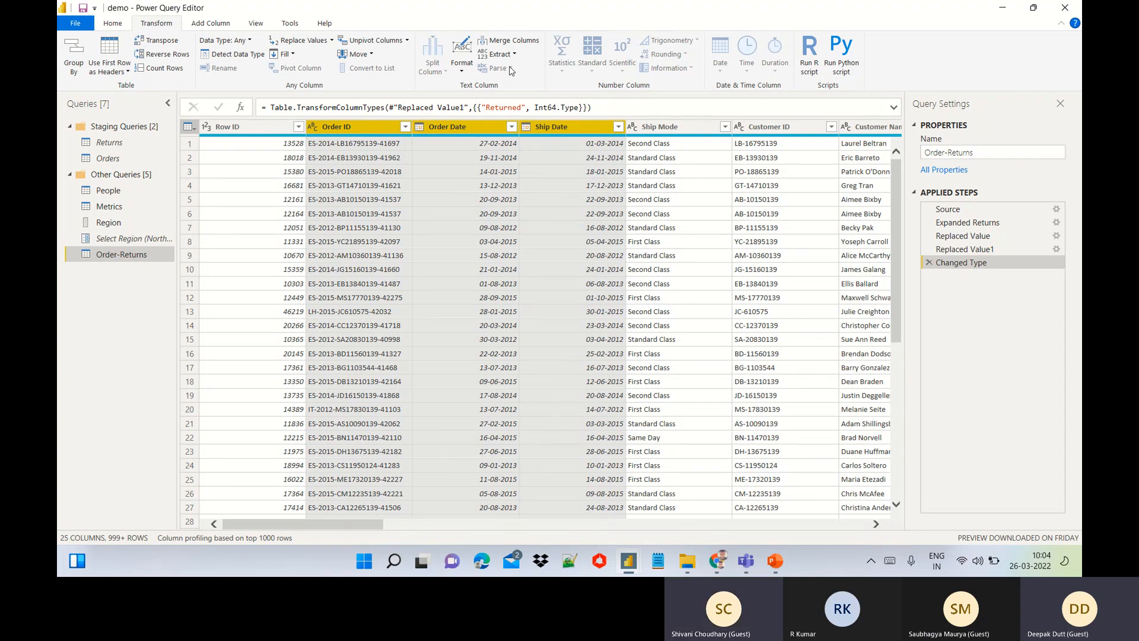
left_click(558, 128)
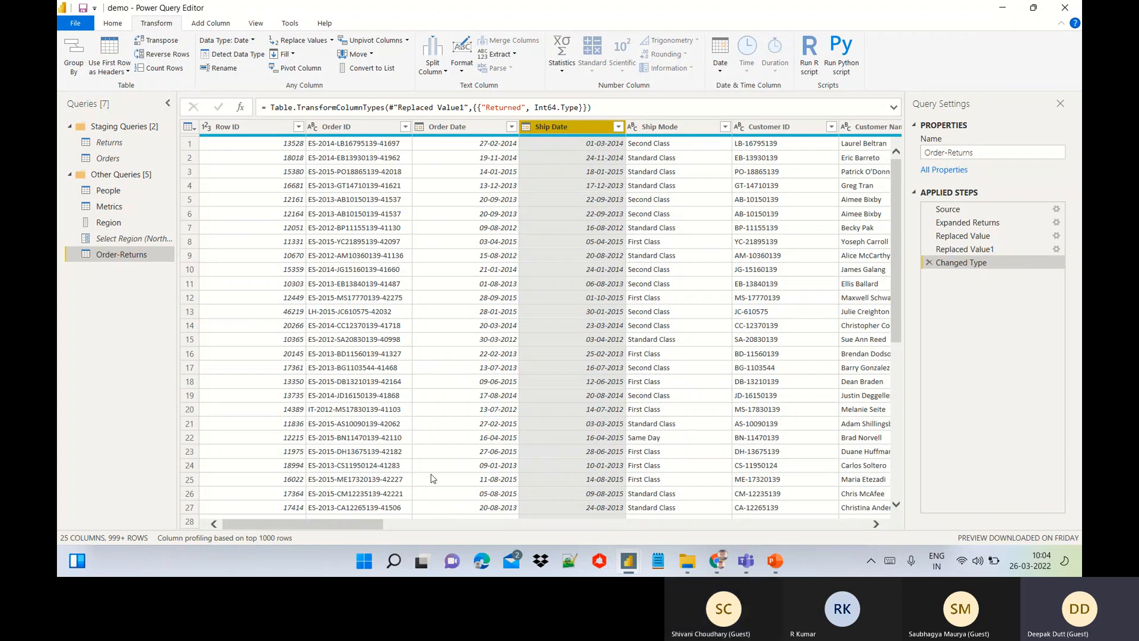
Step: Look at the Statistics, Standard and Scientific operations available for the Quantity column
scroll(432, 479, "right", 15)
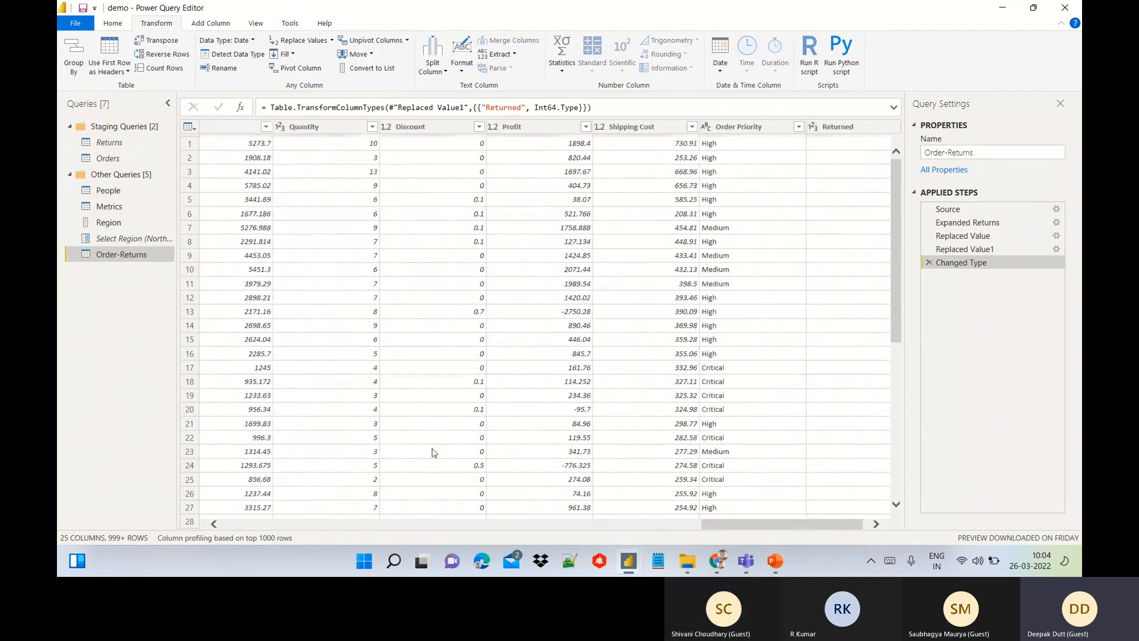
left_click(304, 128)
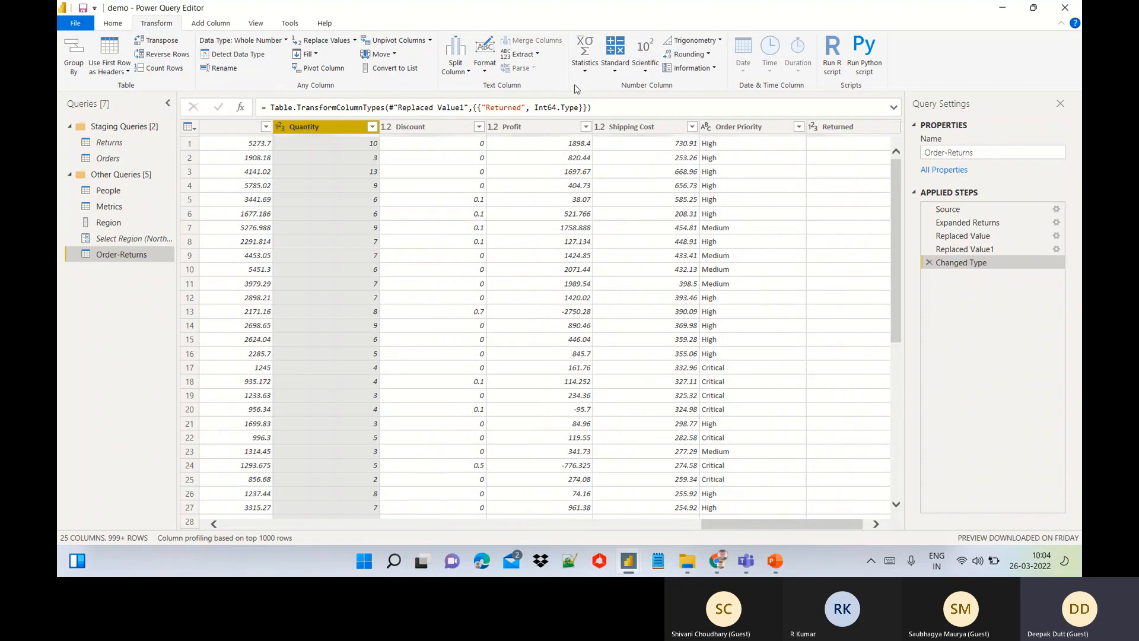
left_click(585, 74)
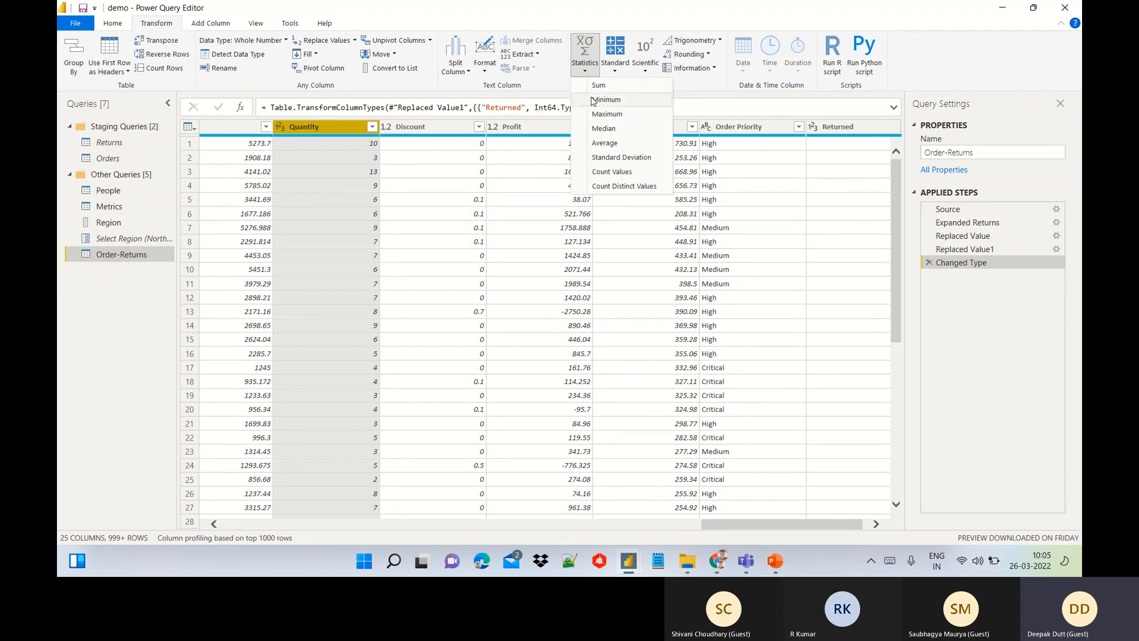
left_click(614, 70)
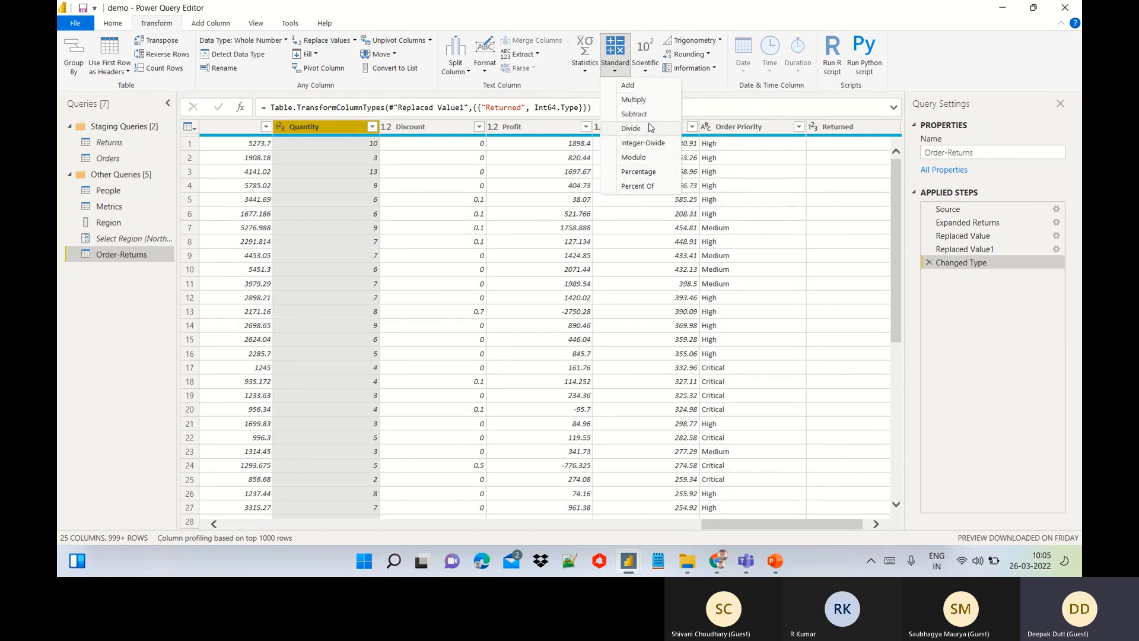
left_click(645, 71)
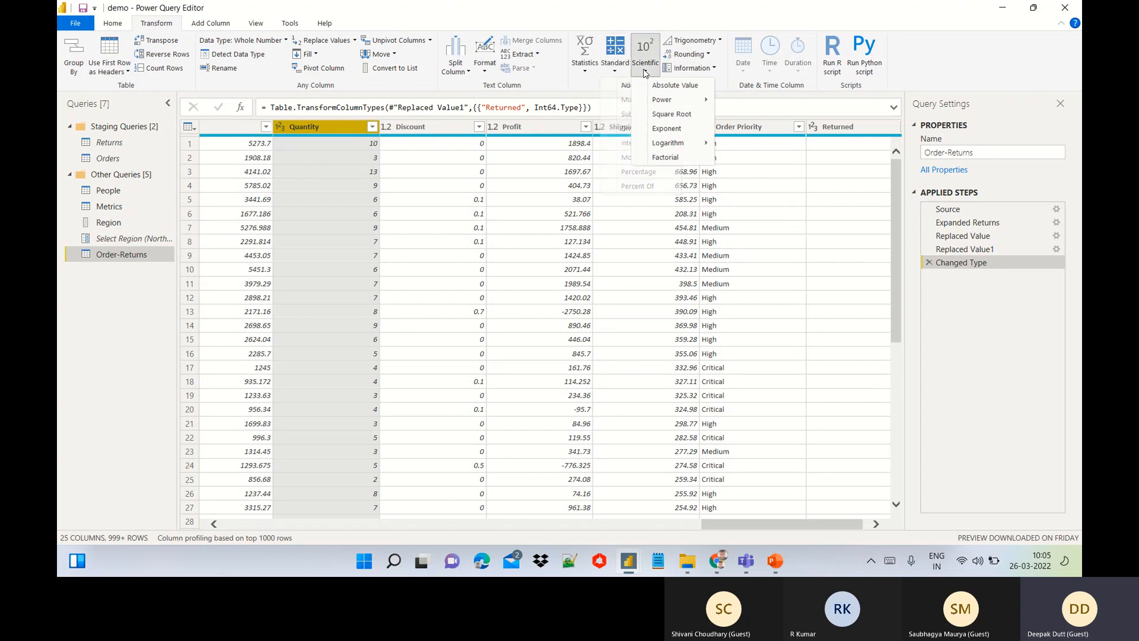
mouse_move(682, 105)
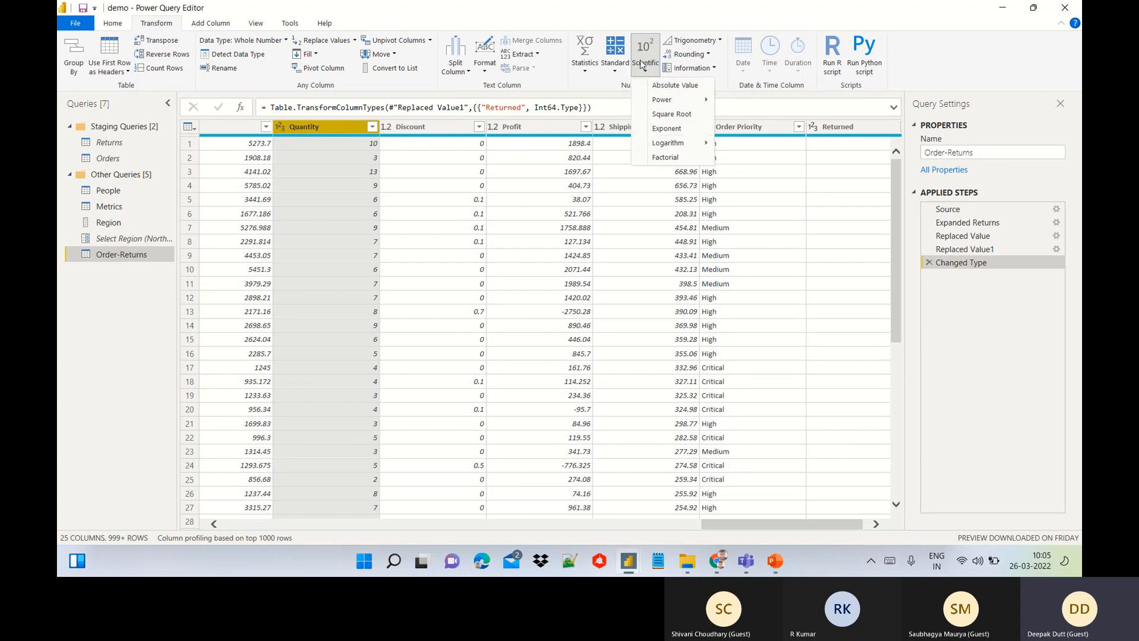
left_click(739, 98)
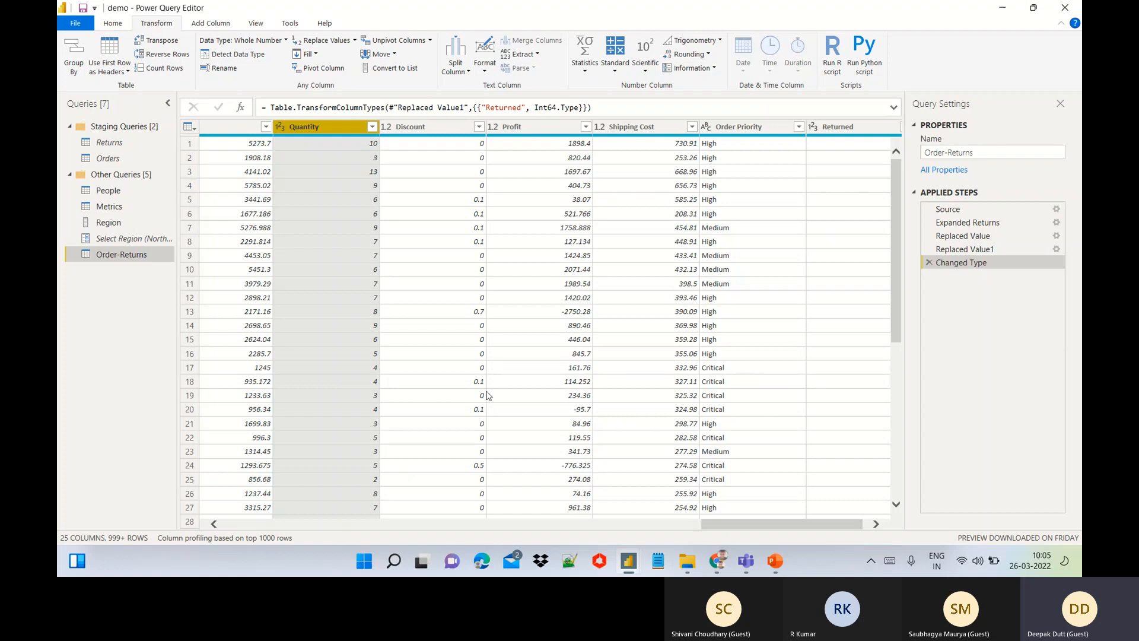
Step: Look at the Date transformations available for the Ship Date column, and view the Run Python script editor without running a script
scroll(546, 513, "left", 10)
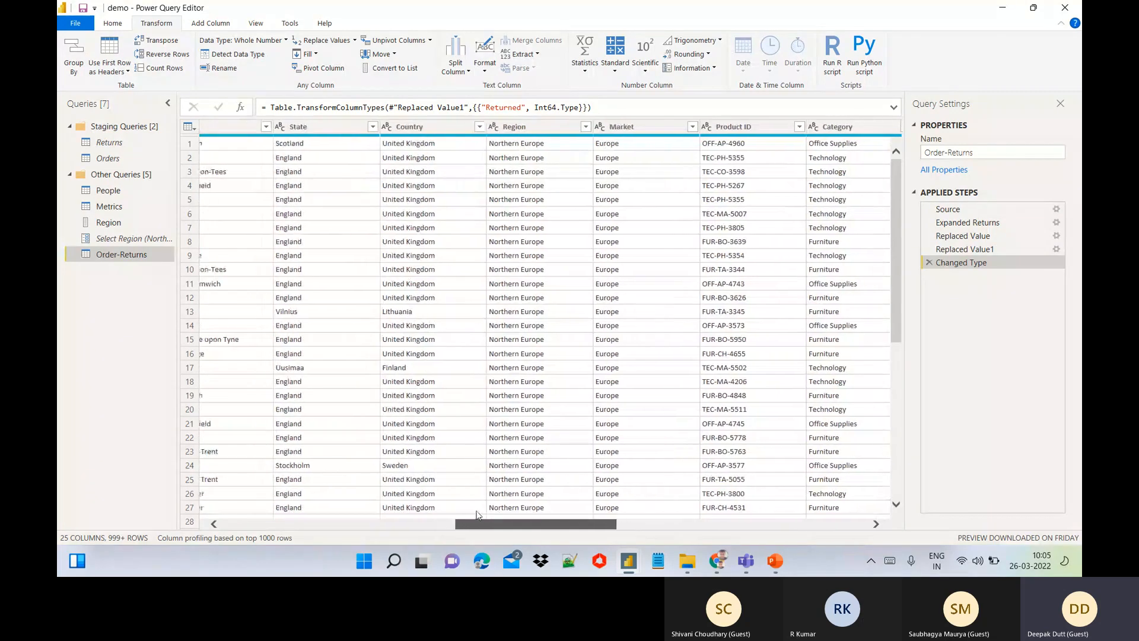
scroll(476, 516, "left", 2)
left_click_drag(484, 525, 300, 527)
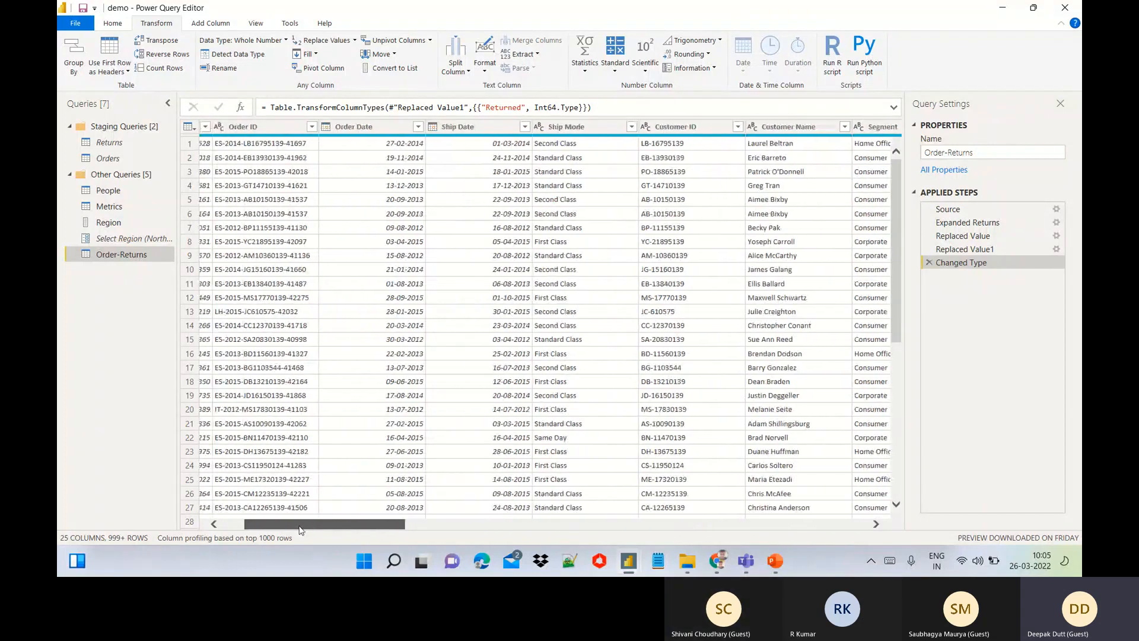
left_click(458, 126)
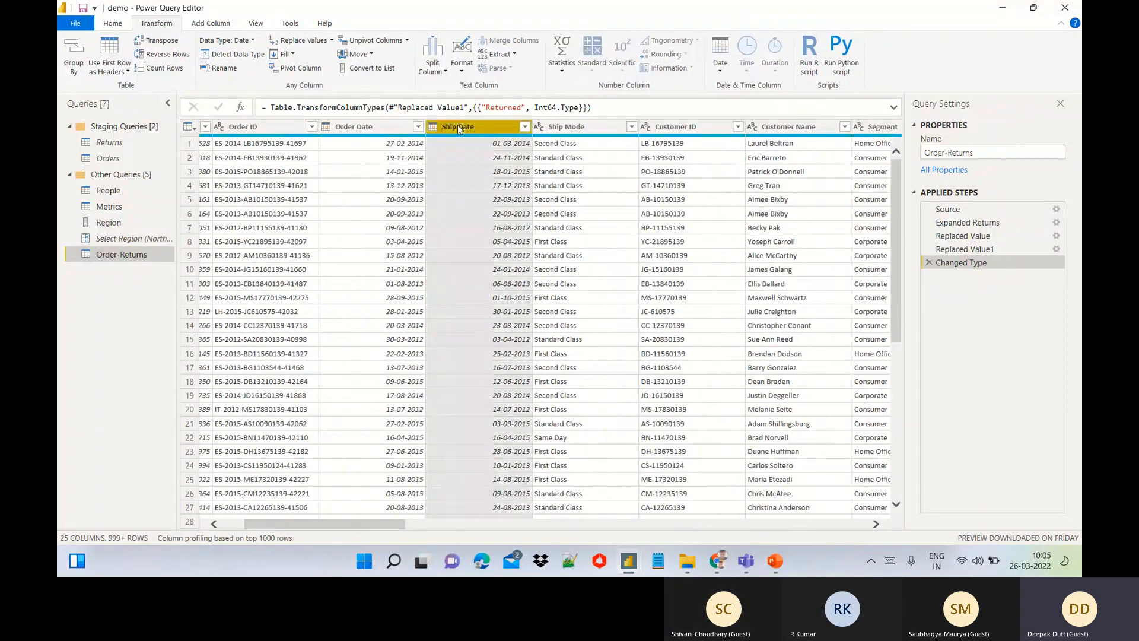
left_click(721, 68)
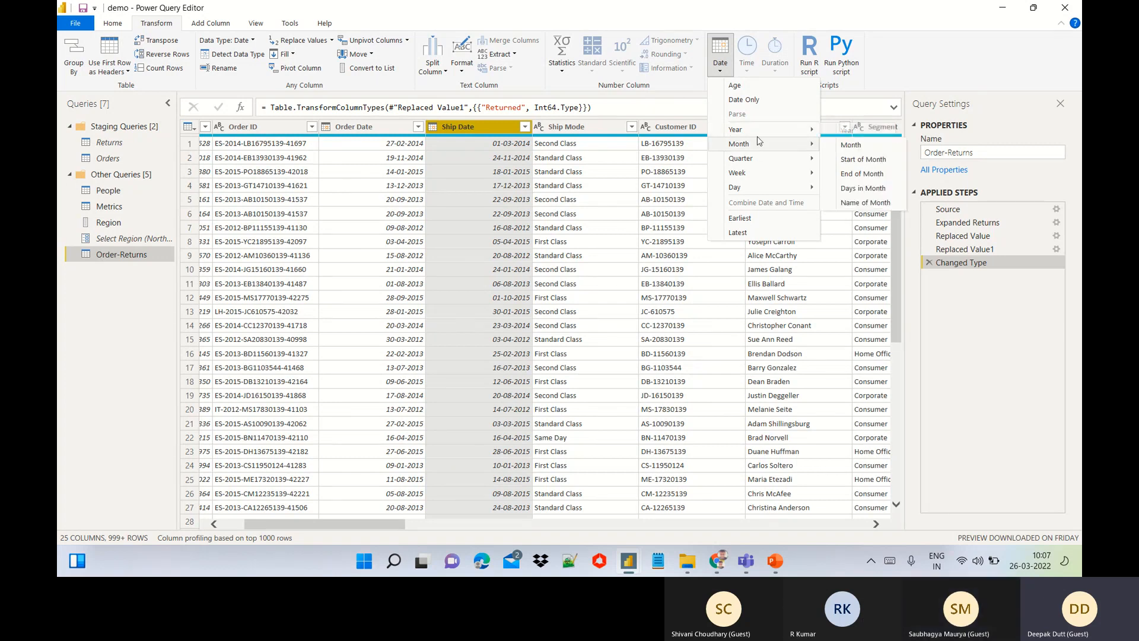
mouse_move(772, 147)
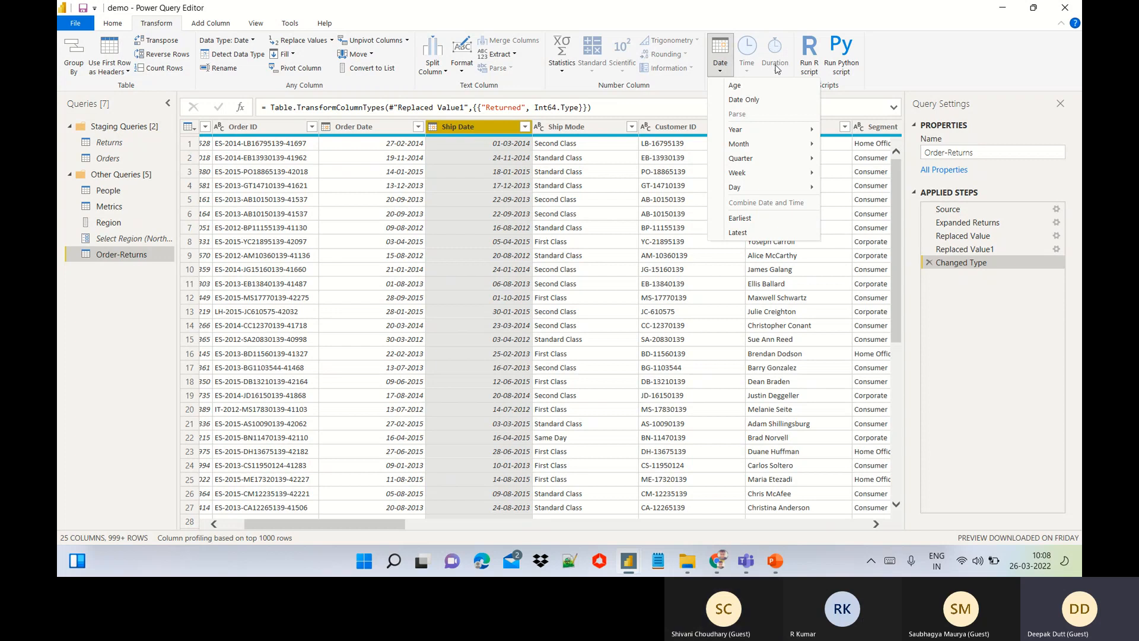
left_click(962, 42)
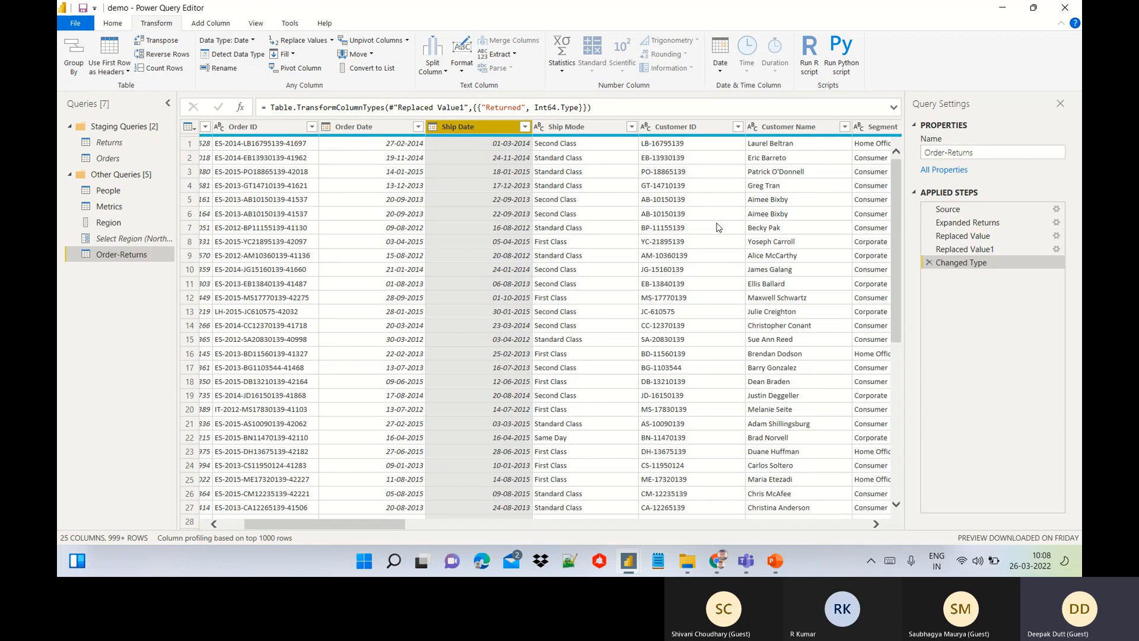
left_click(848, 47)
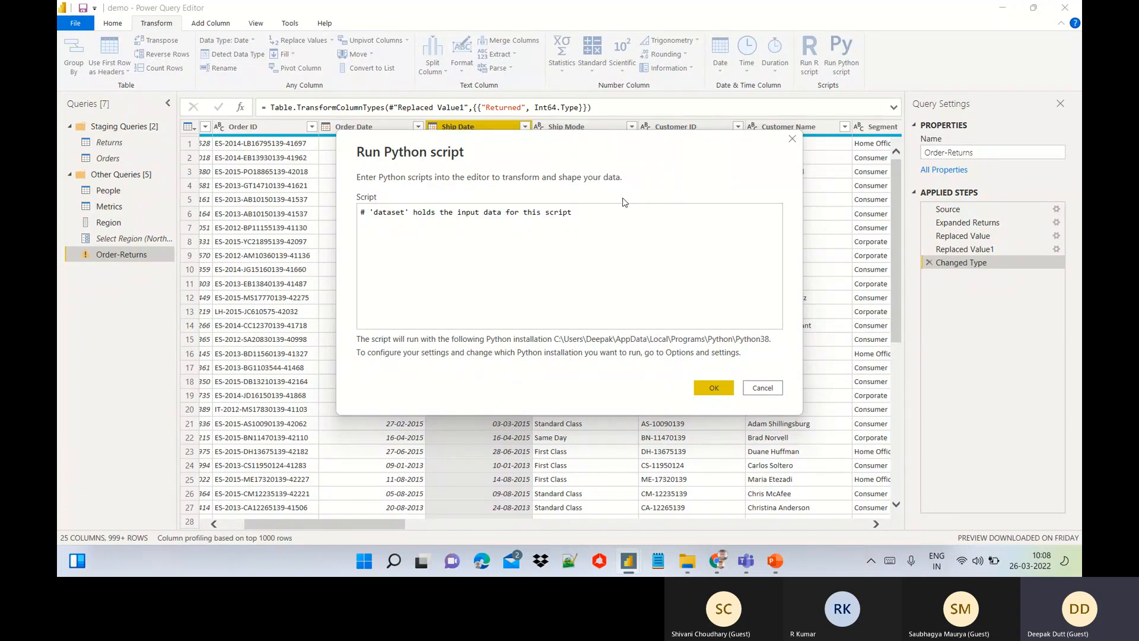
left_click(763, 388)
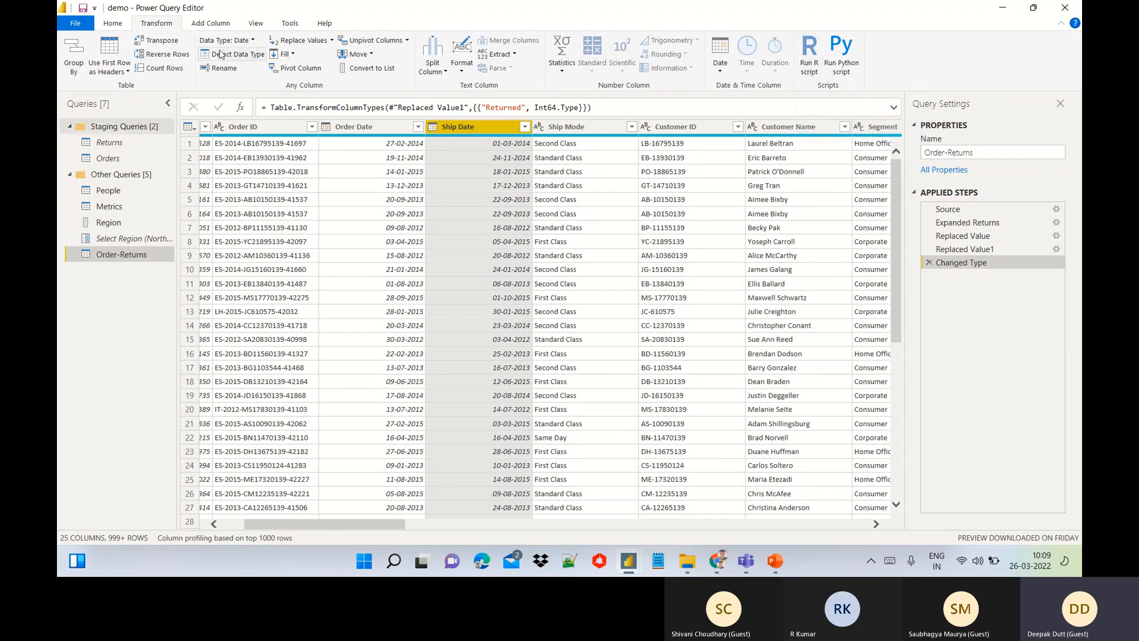
Step: Start a column from examples based on the Customer Name column and name it First Name
left_click(219, 22)
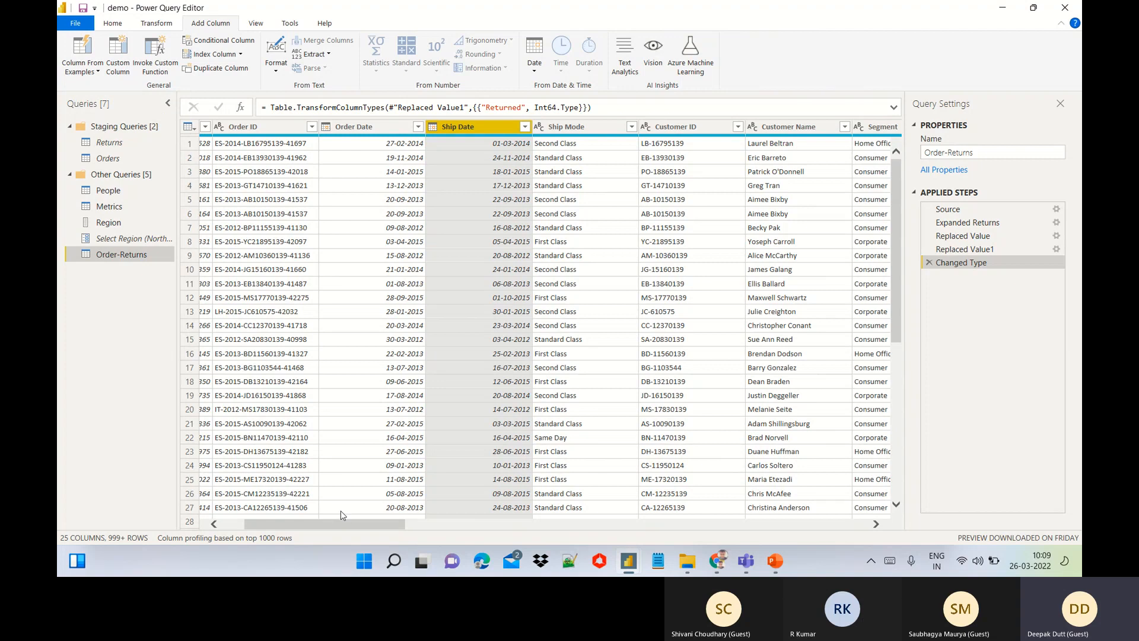
left_click_drag(336, 522, 382, 536)
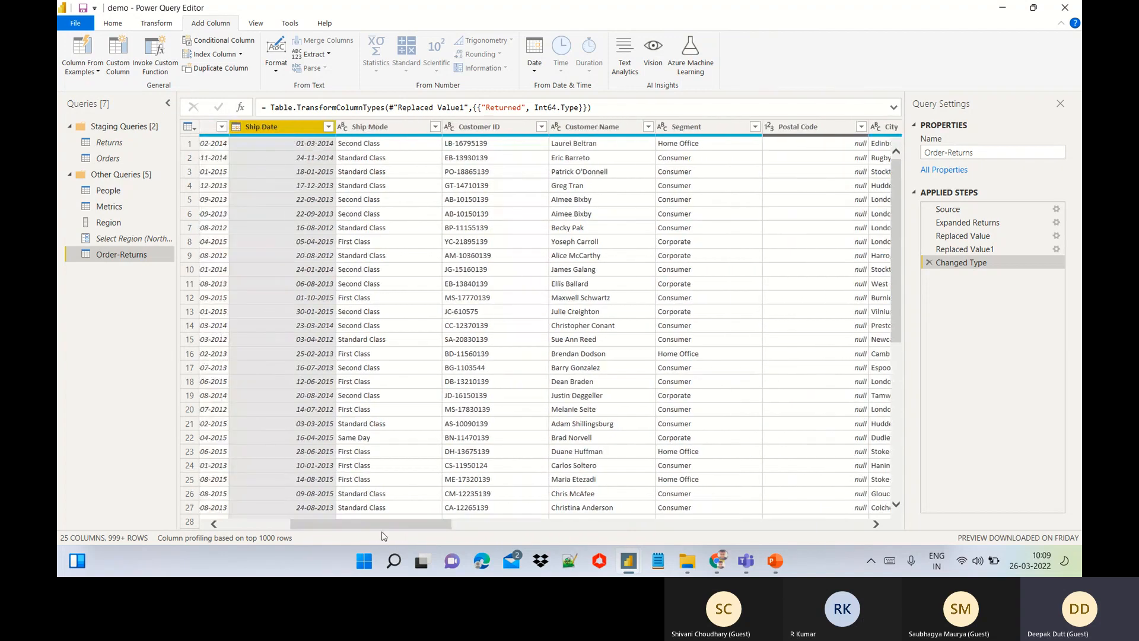
left_click(609, 127)
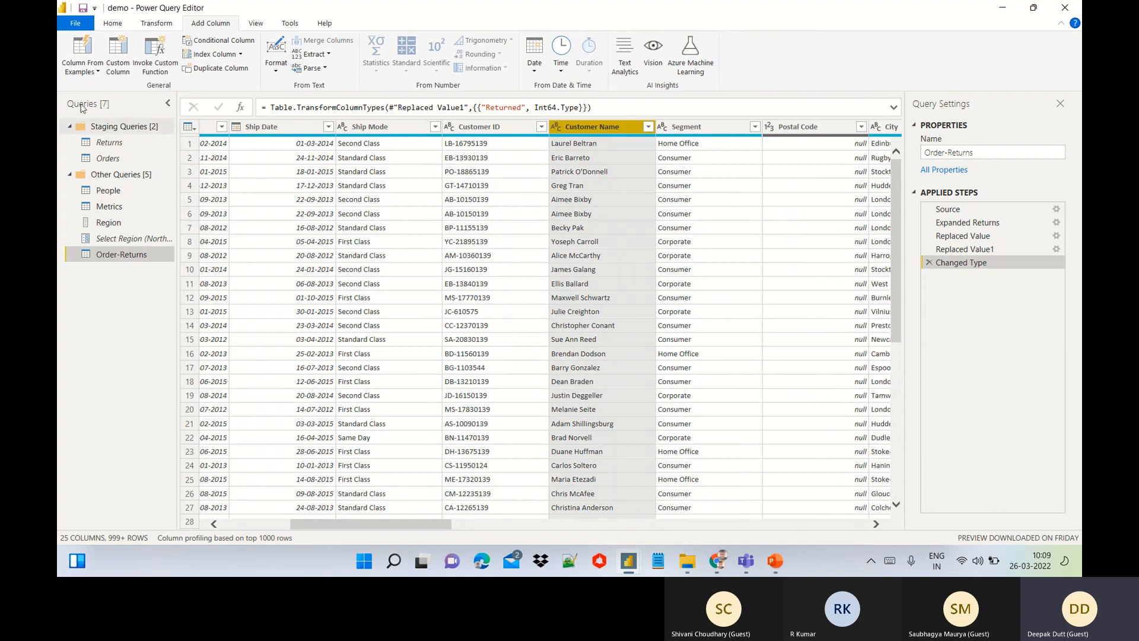
left_click(95, 73)
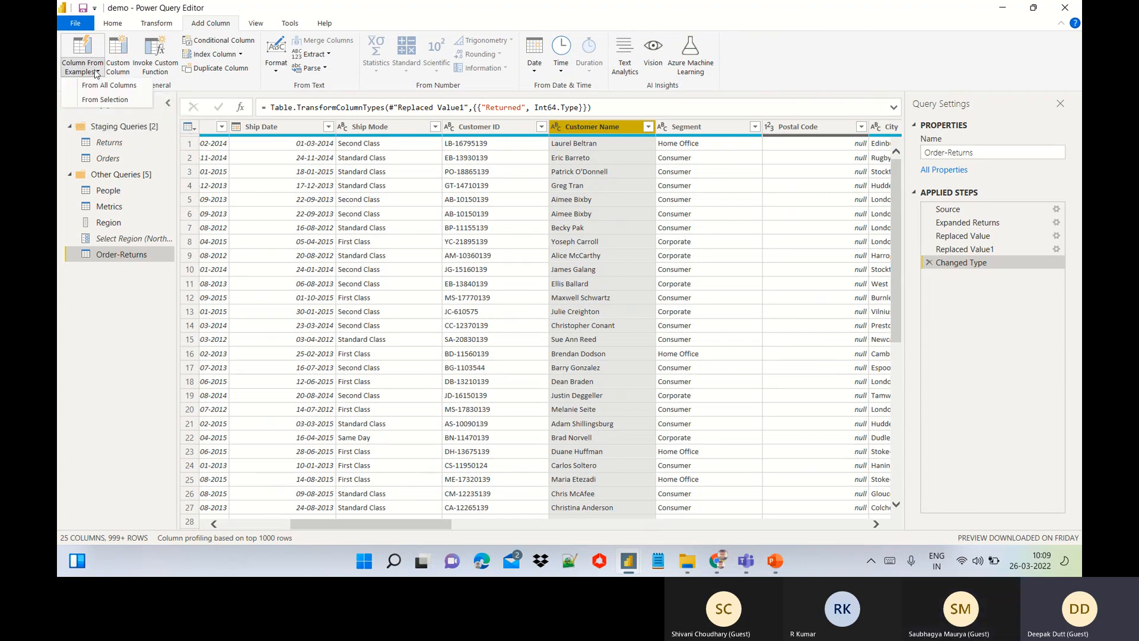
left_click(109, 101)
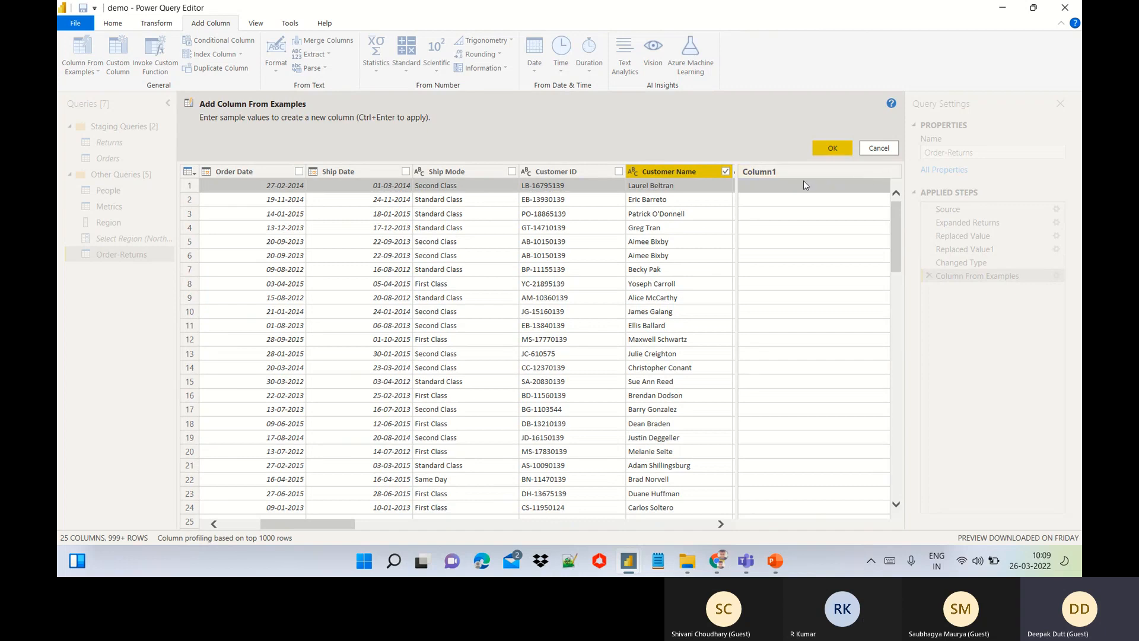
left_click(781, 173)
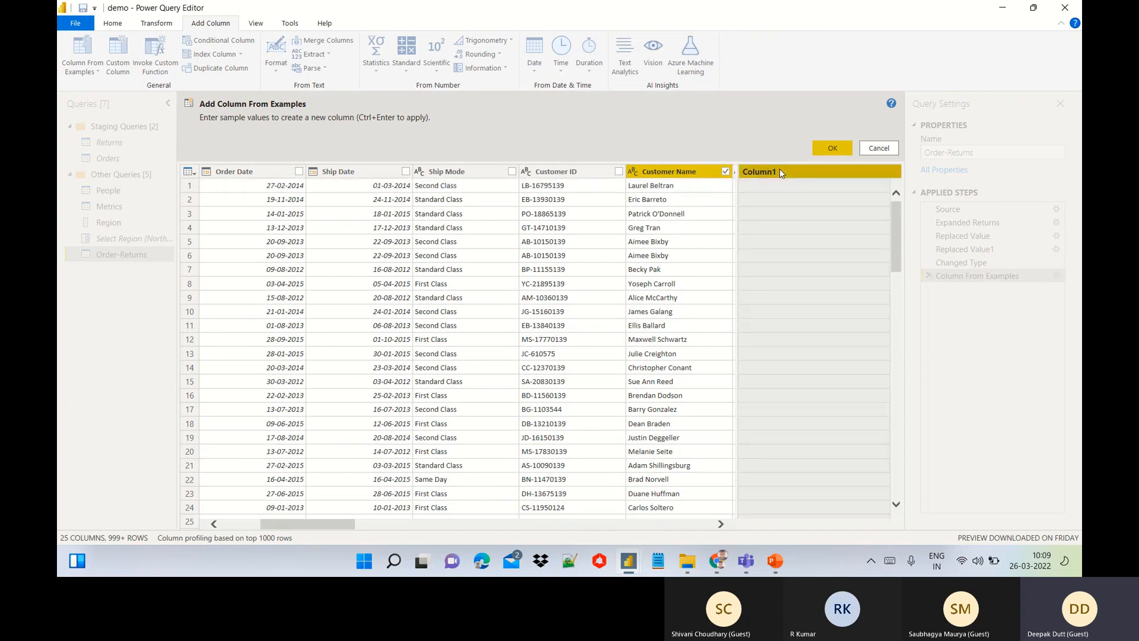
double_click(780, 171)
type("Fir")
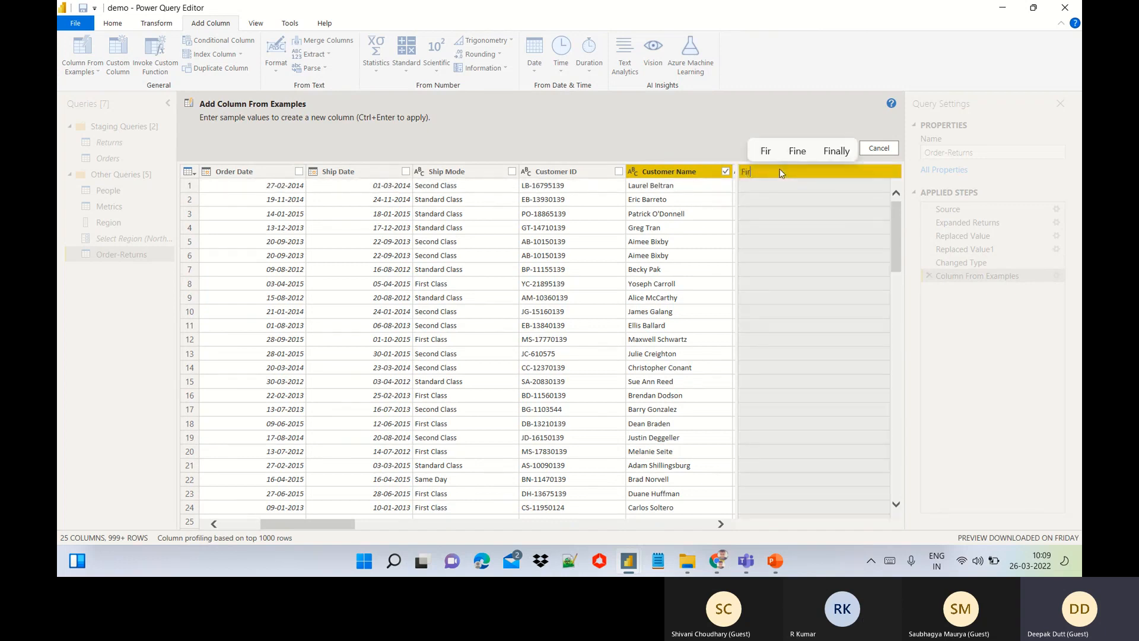
type("st name")
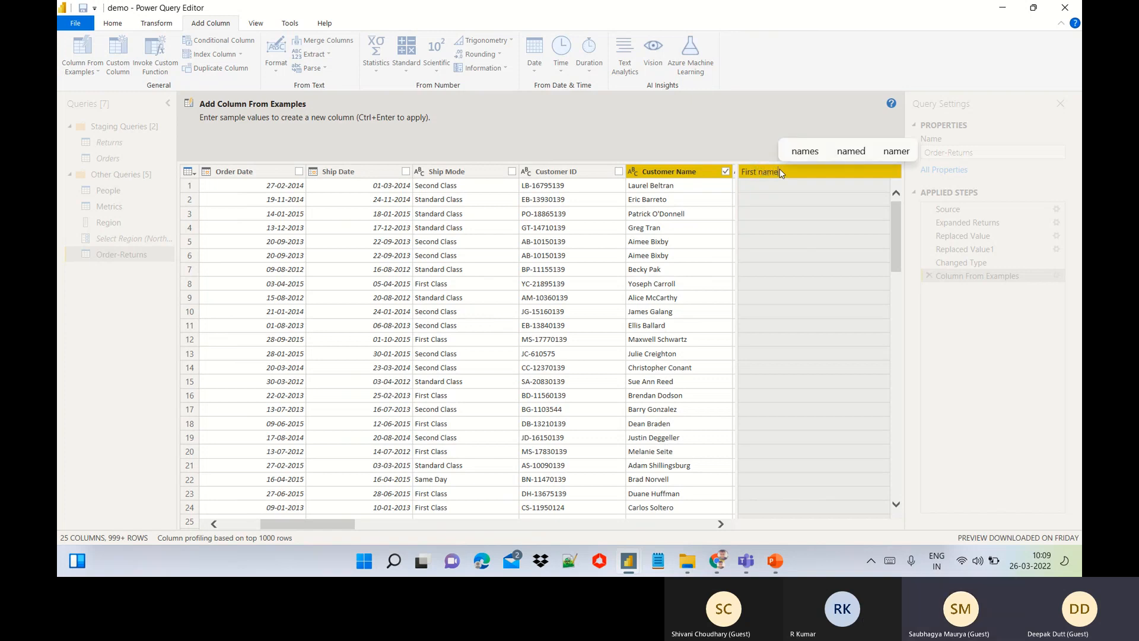
key("BackSpace")
key("BackSpace")
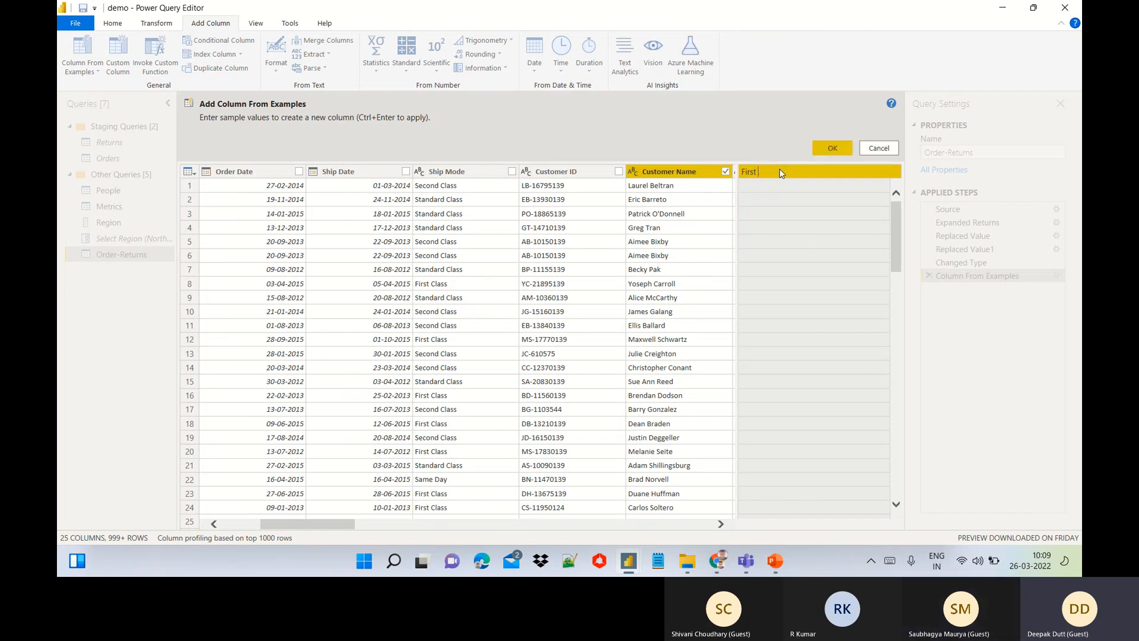
type("Name")
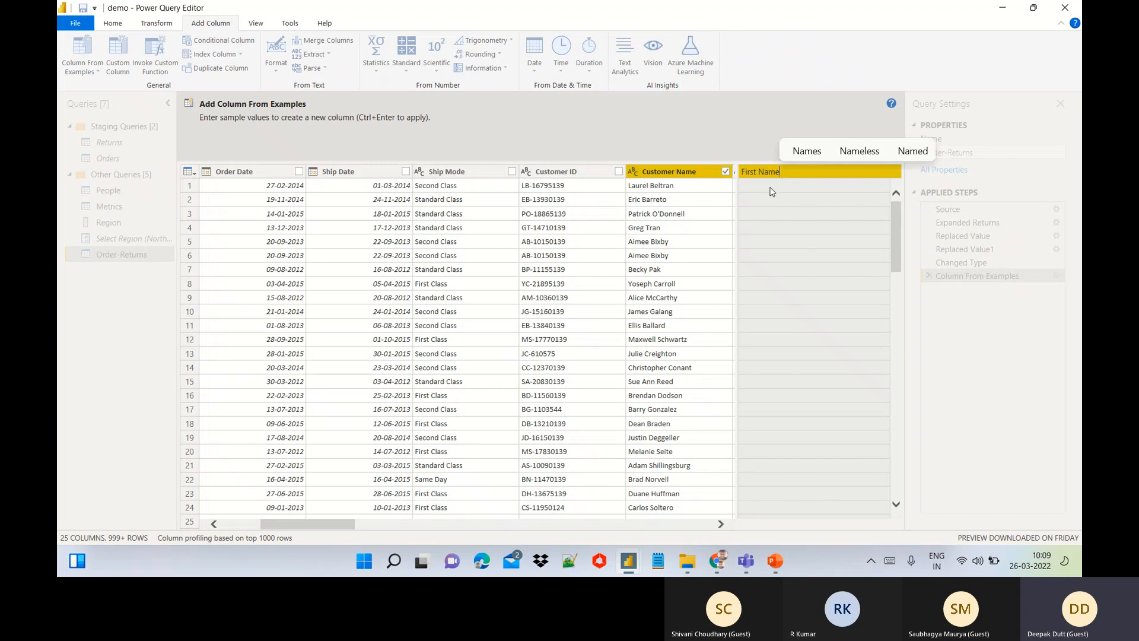
Step: Enter the first customer's first name as the sample value in row 1, and cancel adding the example column
left_click(770, 188)
type("Laure")
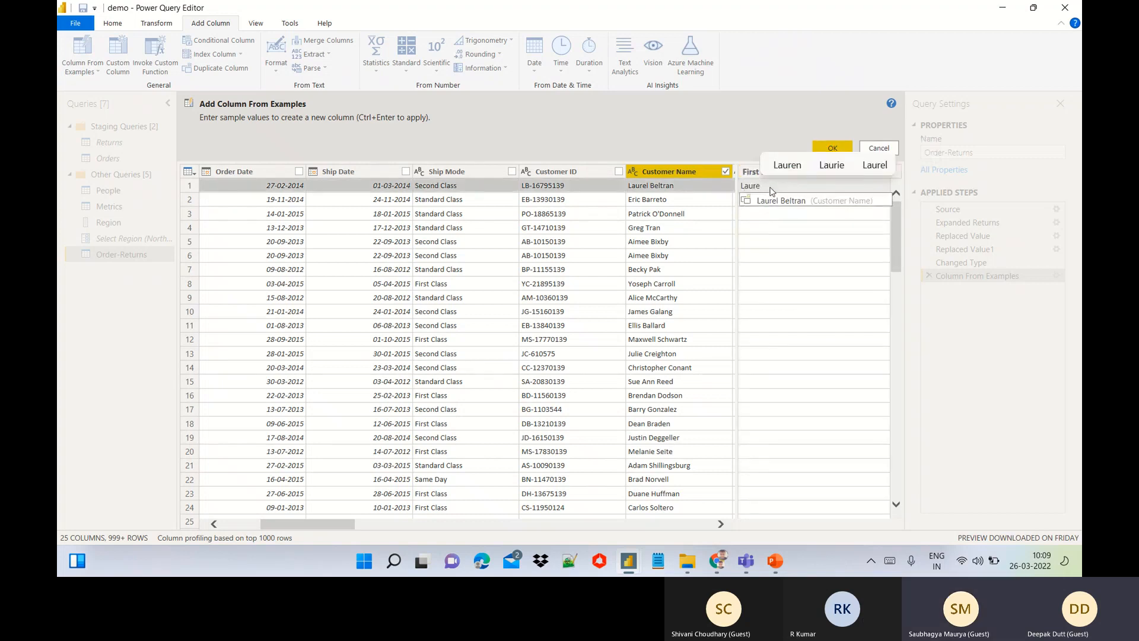
type("l")
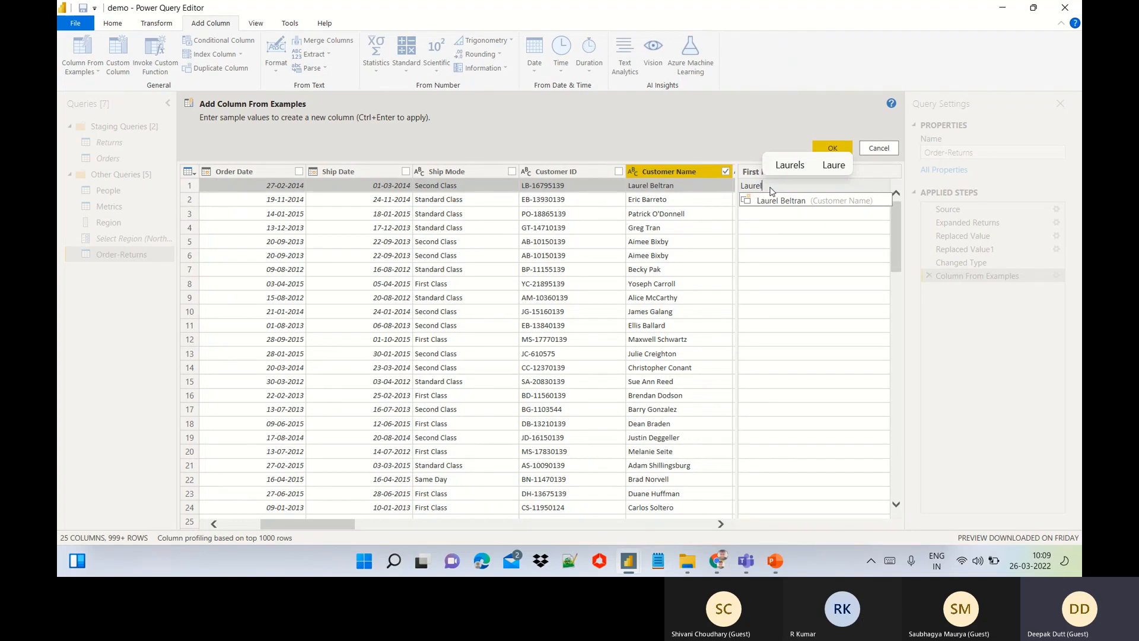
key("Return")
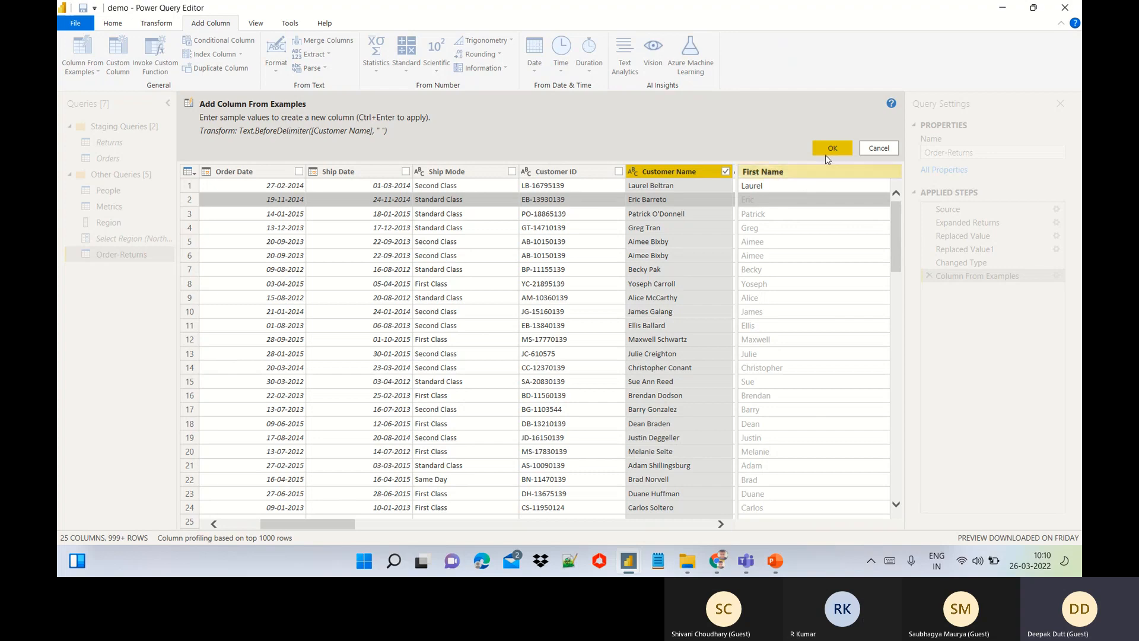
left_click(882, 148)
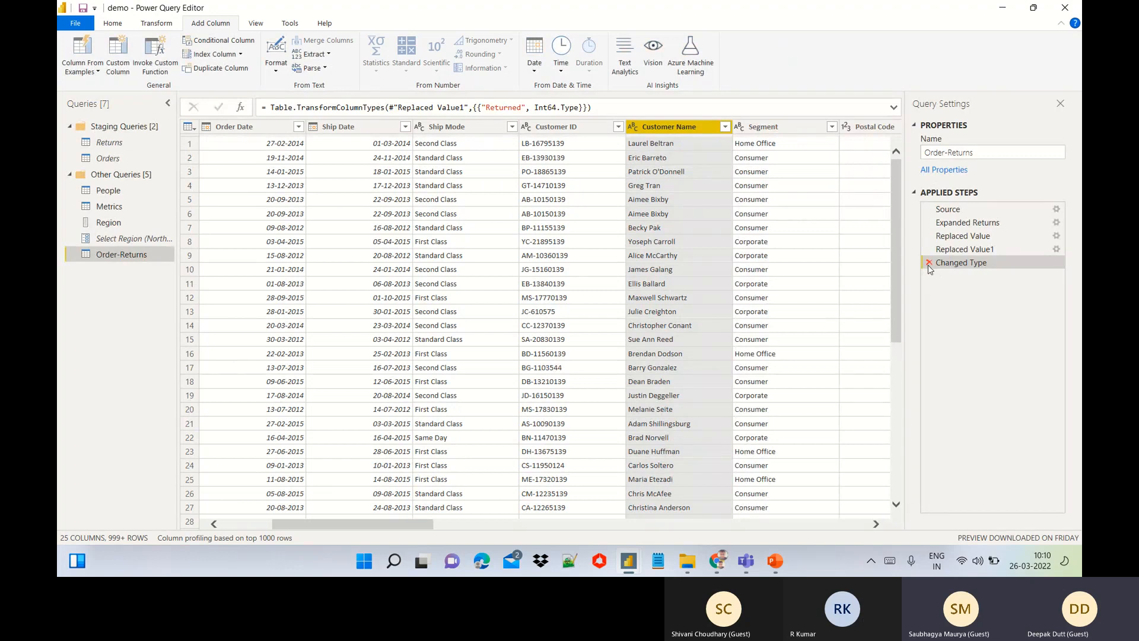
Step: Start a custom column whose formula begins with if [Segment], keeping the table's Segment column in view
left_click(118, 58)
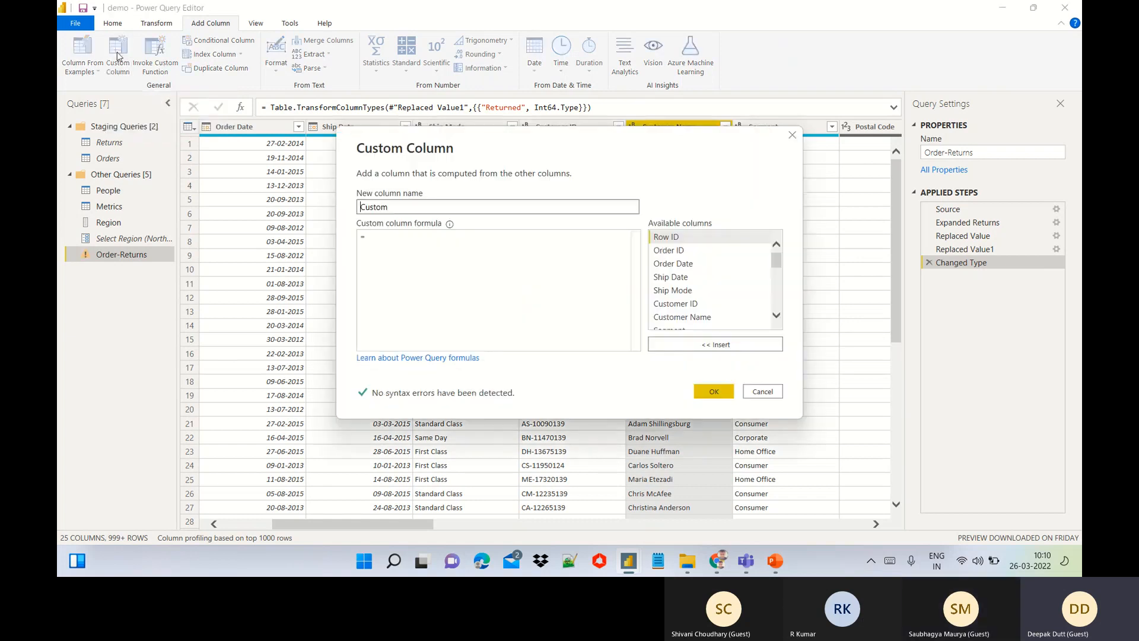
left_click(381, 238)
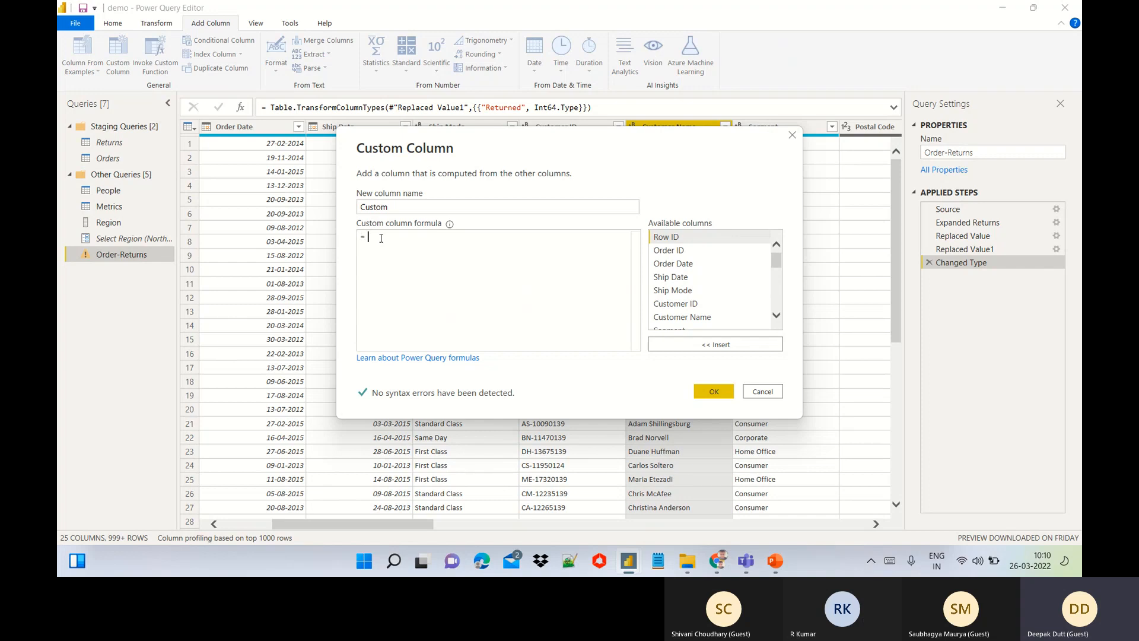
type("if")
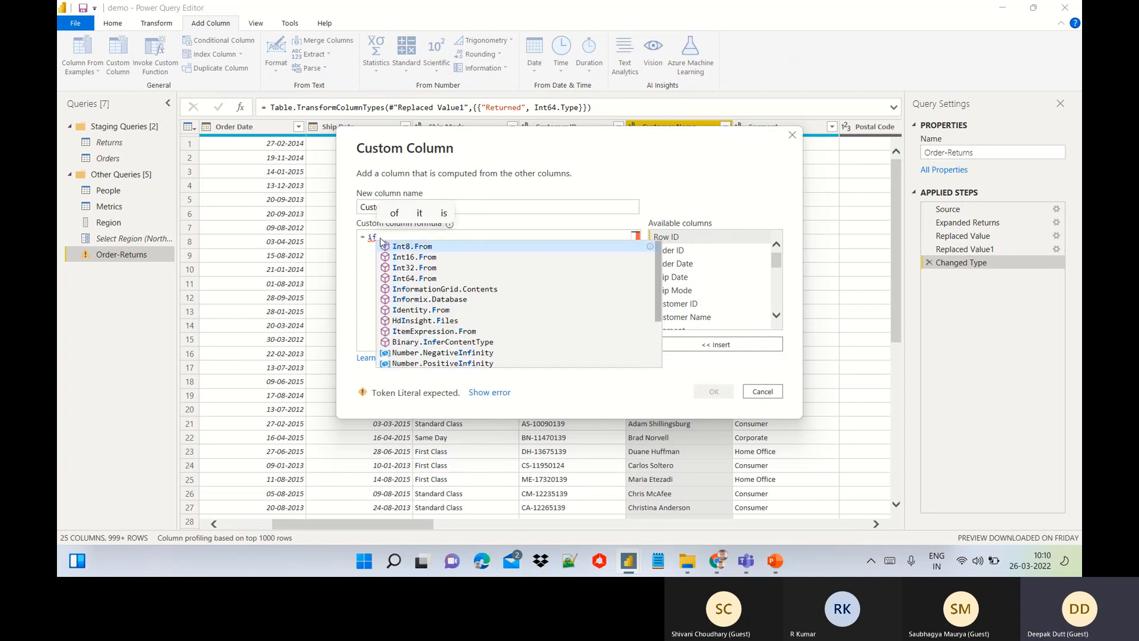
left_click_drag(489, 146, 685, 215)
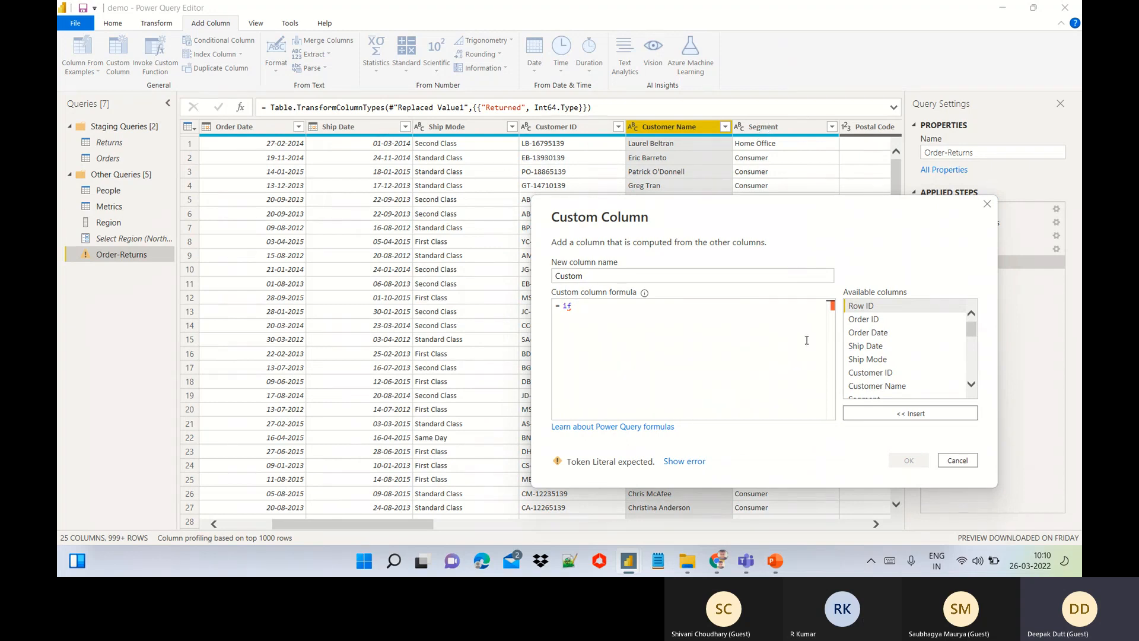
left_click_drag(974, 334, 974, 341)
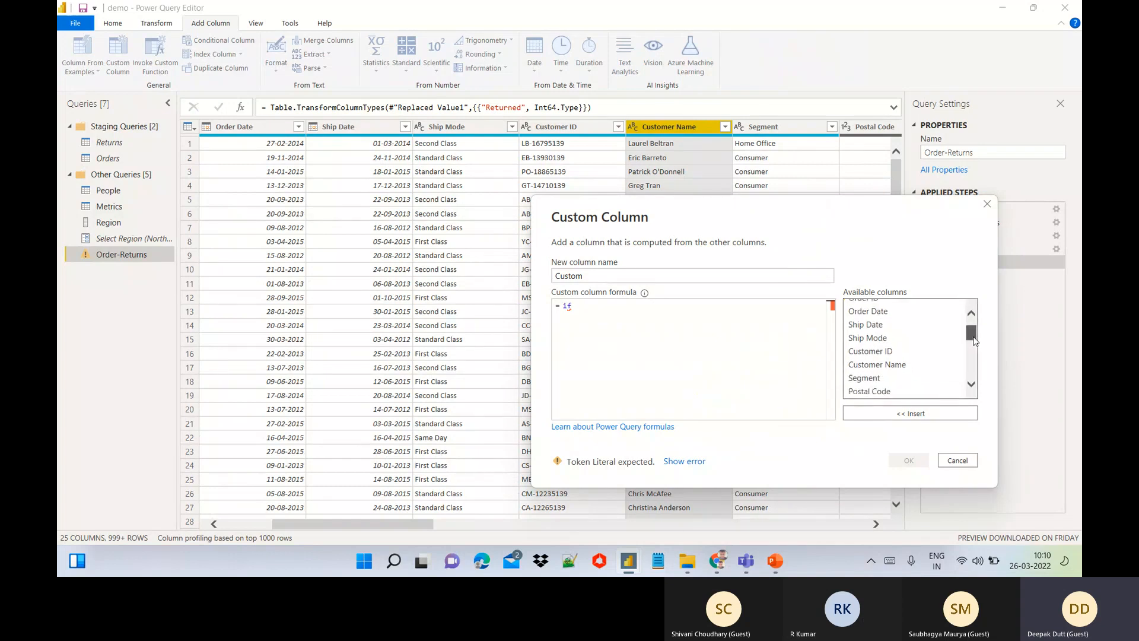
double_click(886, 380)
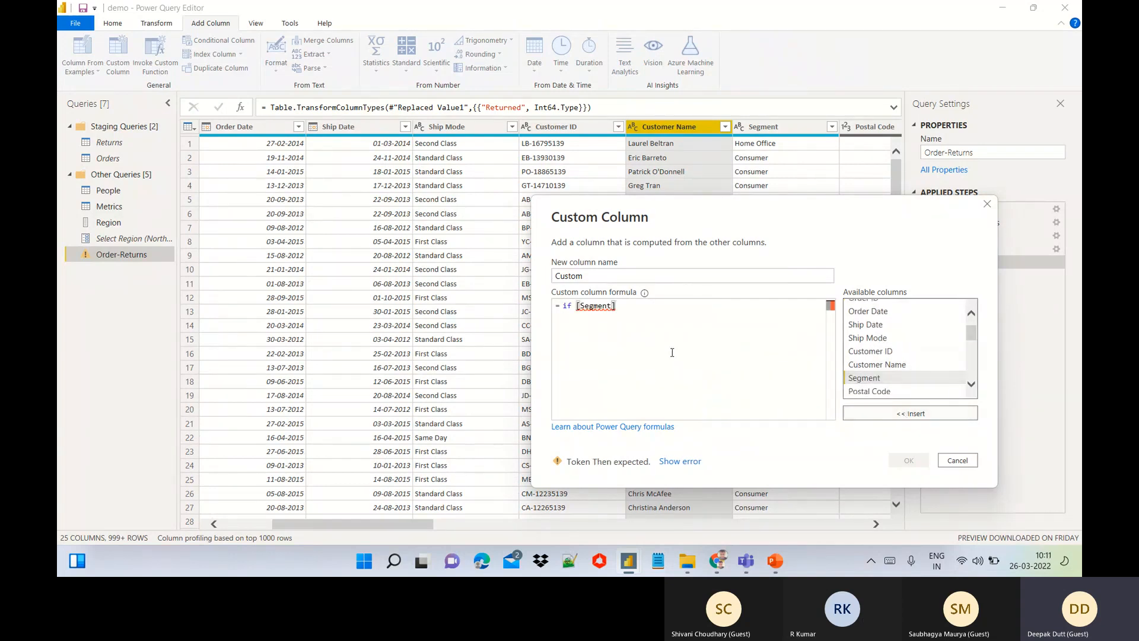
Step: Extend the custom column formula with the condition = "Home Office" then 1, and begin its else part
type("= \"")
type("Home ")
type("\"")
type("Office\"")
type(" then")
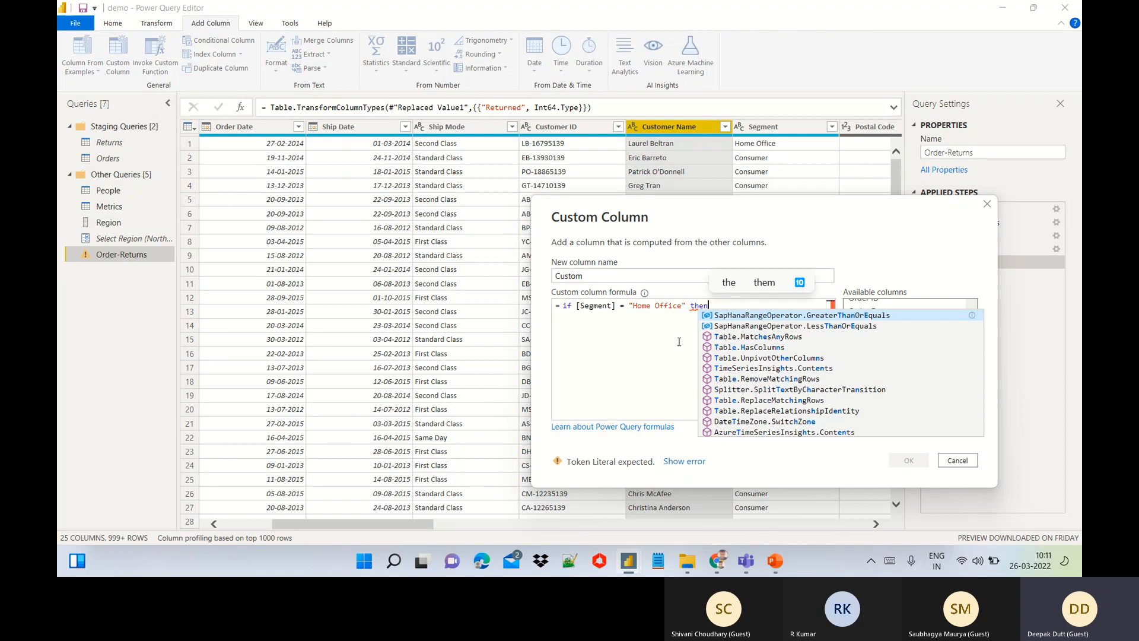
type(" 1,")
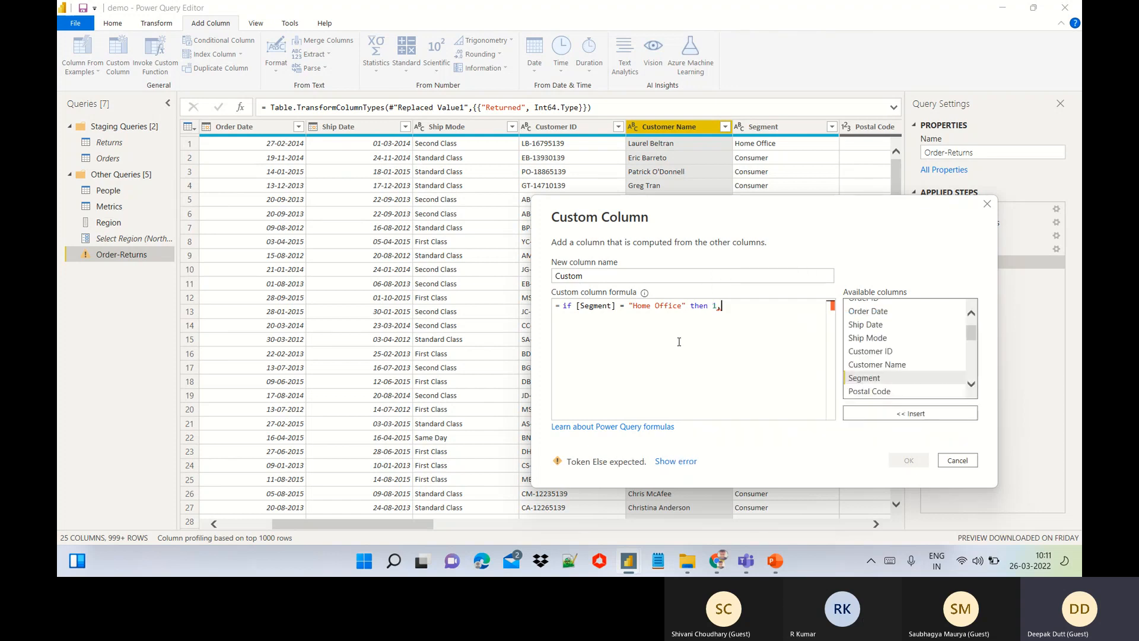
type(" elese")
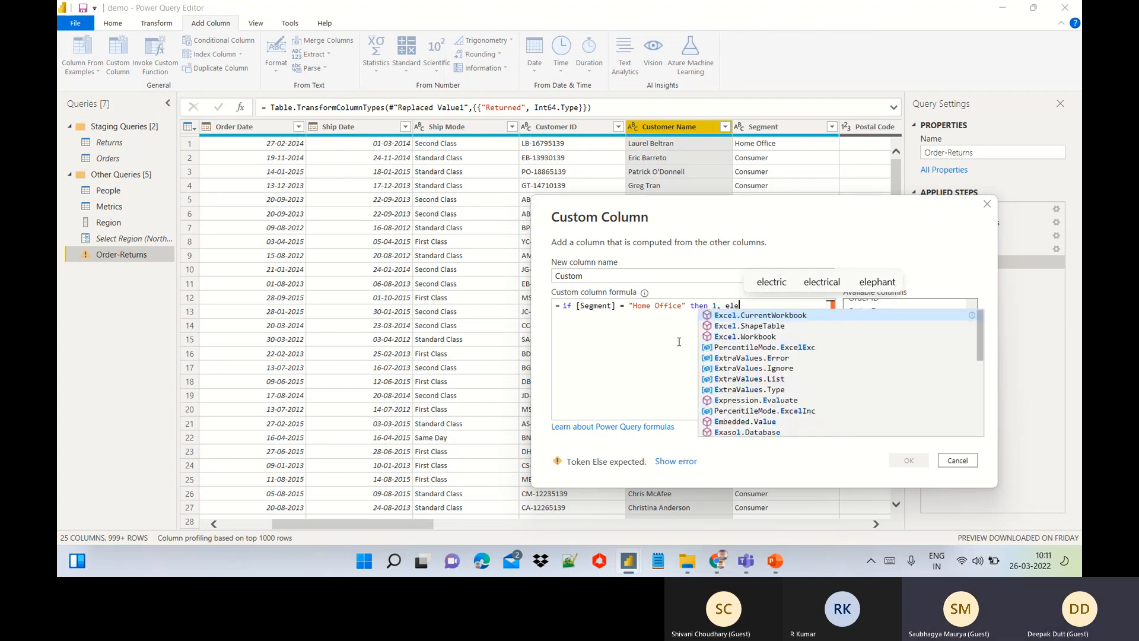
Step: Clear the custom column formula, and call up the exit confirmation but decline it to stay in the Custom Column dialog
key("BackSpace")
key("BackSpace")
key("BackSpace")
key("BackSpace")
key("BackSpace")
key("BackSpace")
key("BackSpace")
key("BackSpace")
key("BackSpace")
key("BackSpace")
key("BackSpace")
key("BackSpace")
key("BackSpace")
key("BackSpace")
key("BackSpace")
key("BackSpace")
key("BackSpace")
key("BackSpace")
key("BackSpace")
key("BackSpace")
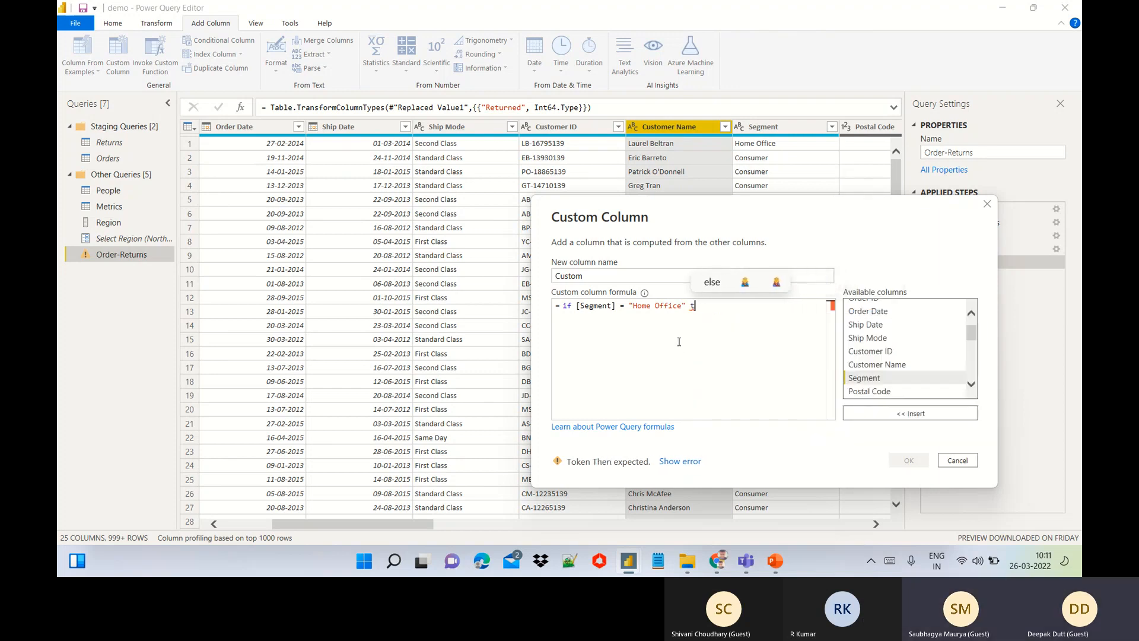
key("BackSpace")
key("BackSpace")
key("BackSpace")
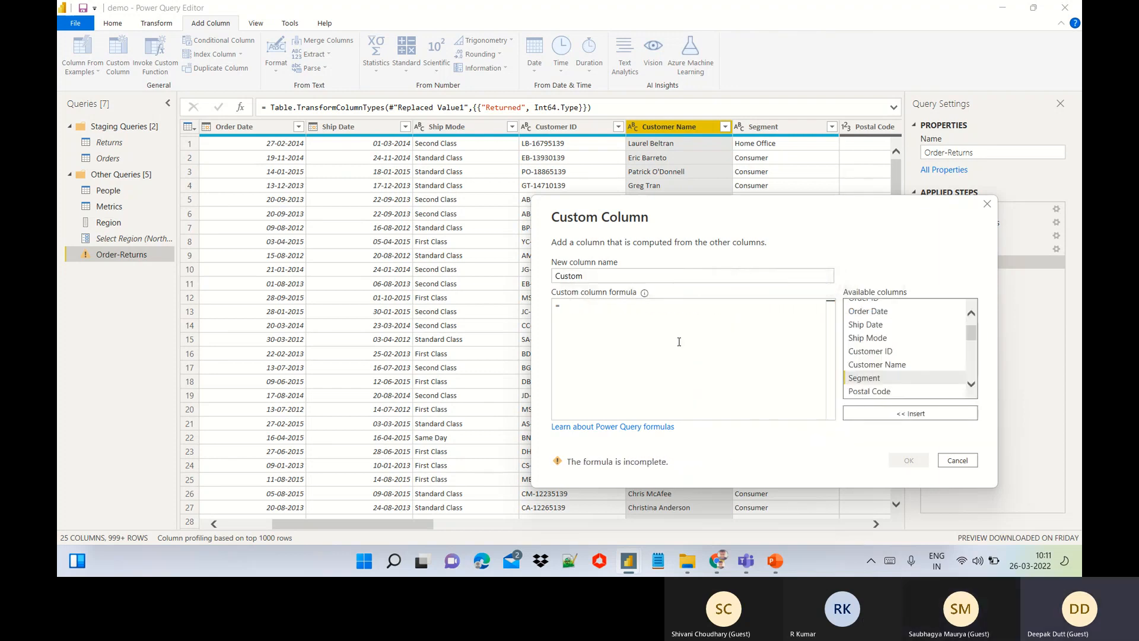
left_click(960, 463)
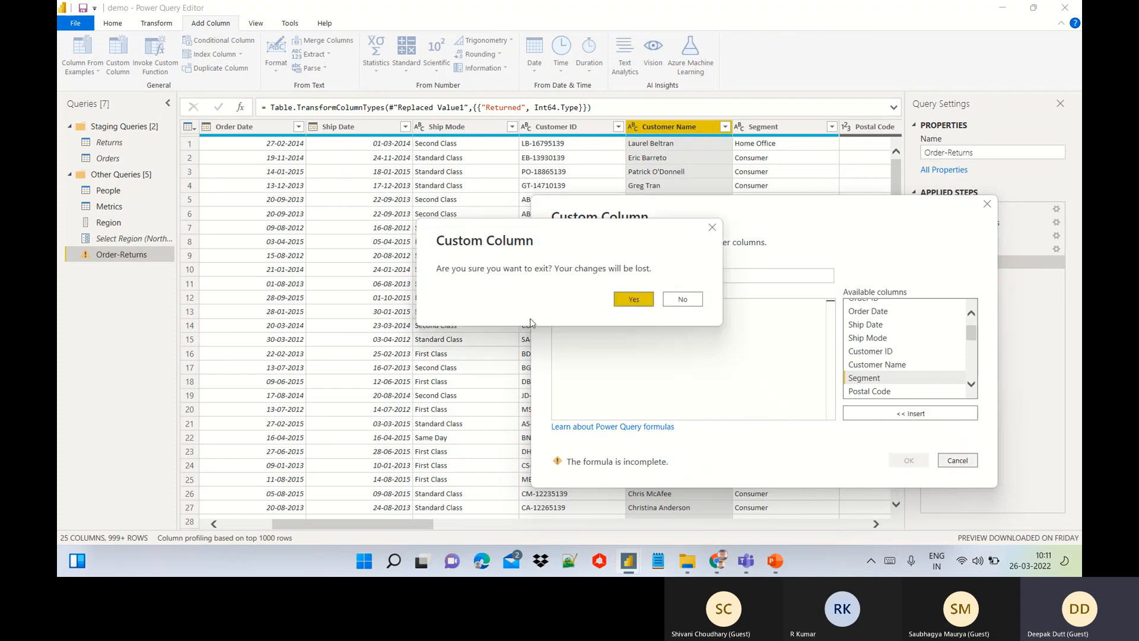
left_click(682, 300)
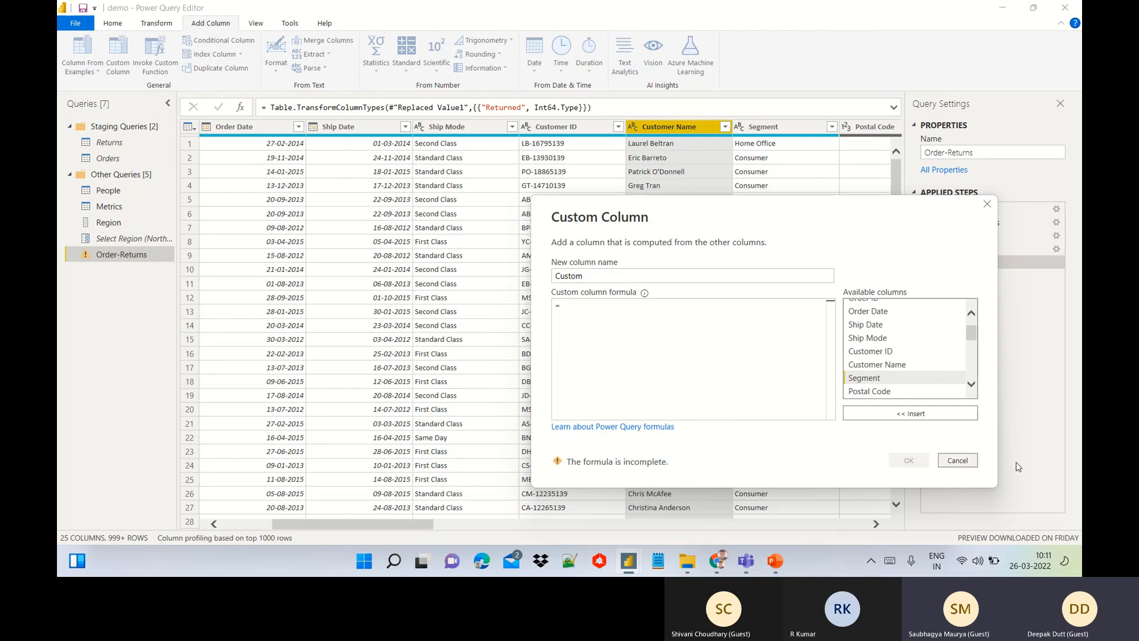
Step: Leave the Custom Column dialog and discard the custom column
left_click(951, 463)
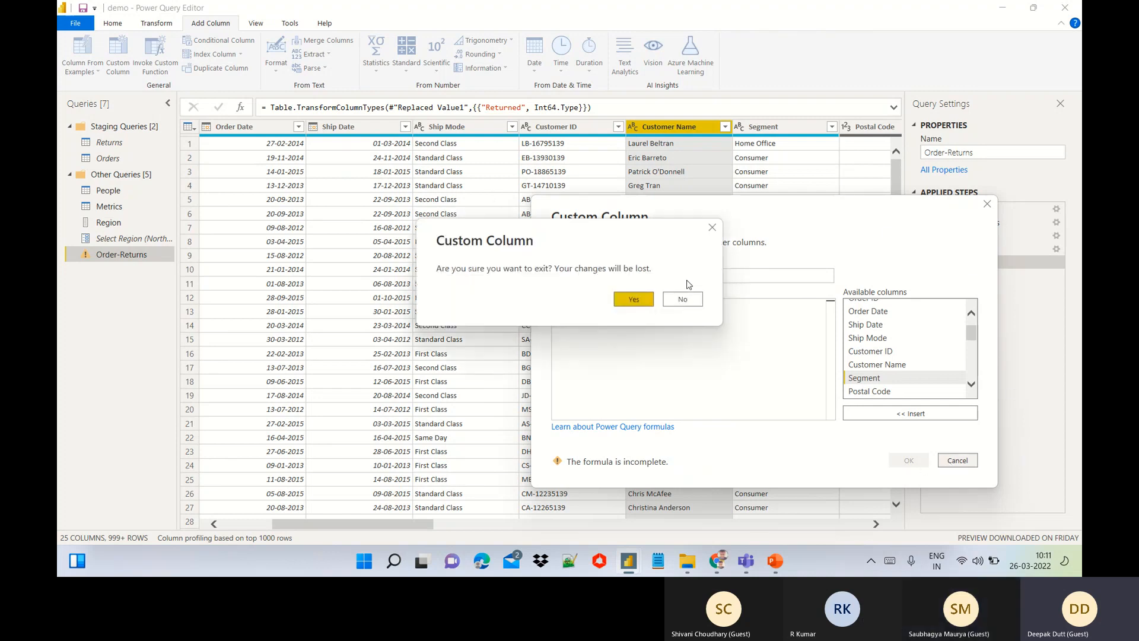
left_click(616, 301)
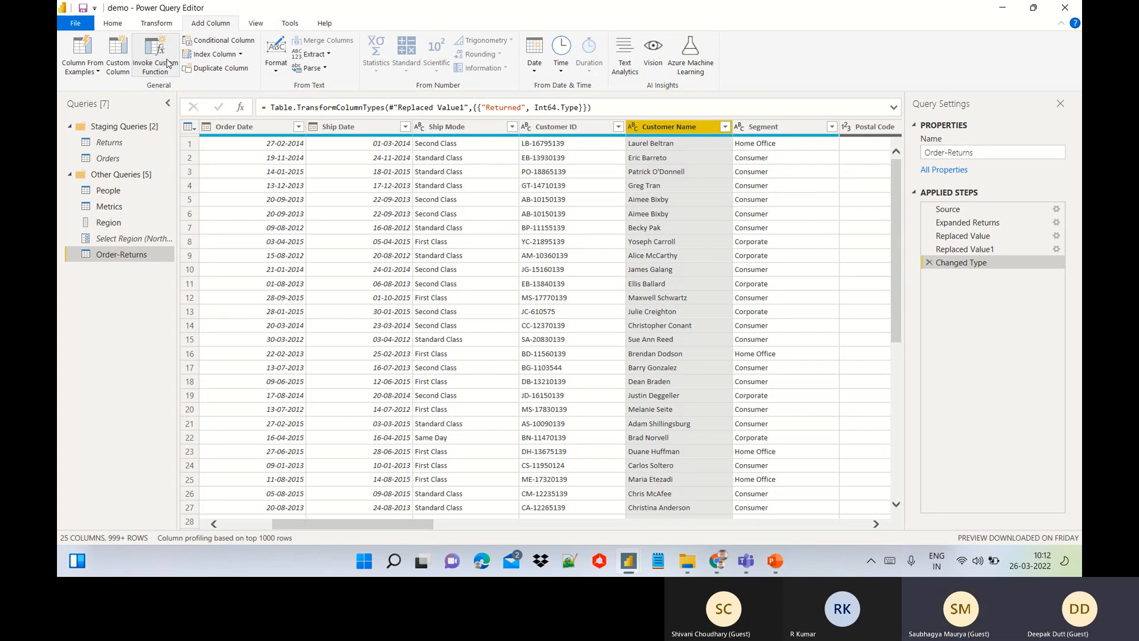
Step: Draft a conditional column testing Order Date with the equals operator, add an empty Else If clause, and cancel the column
left_click(236, 41)
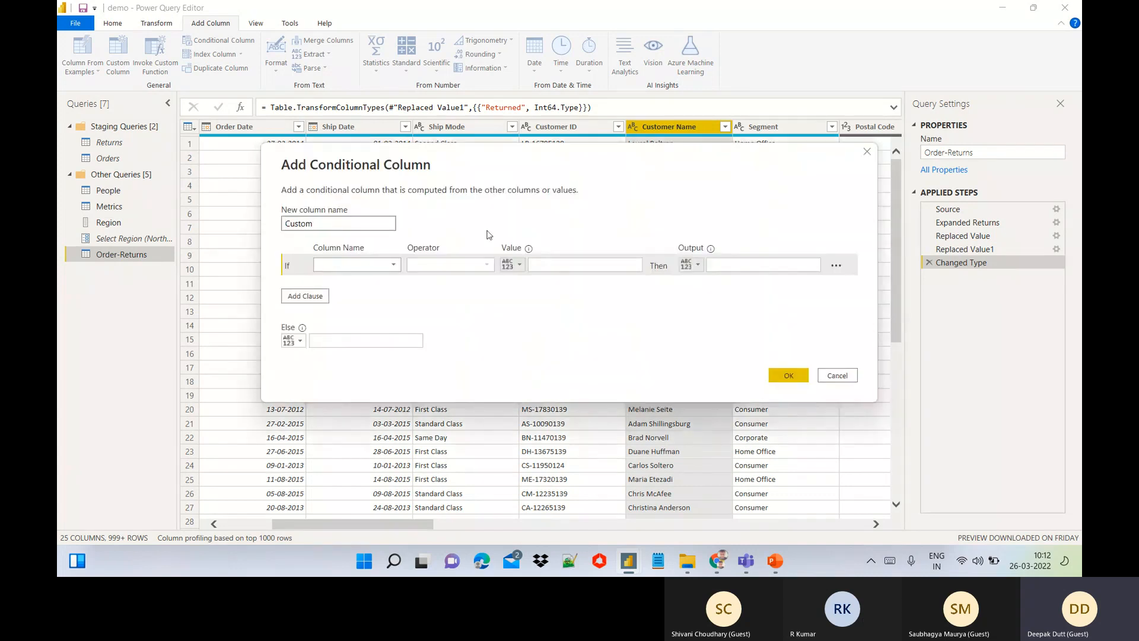
left_click(395, 268)
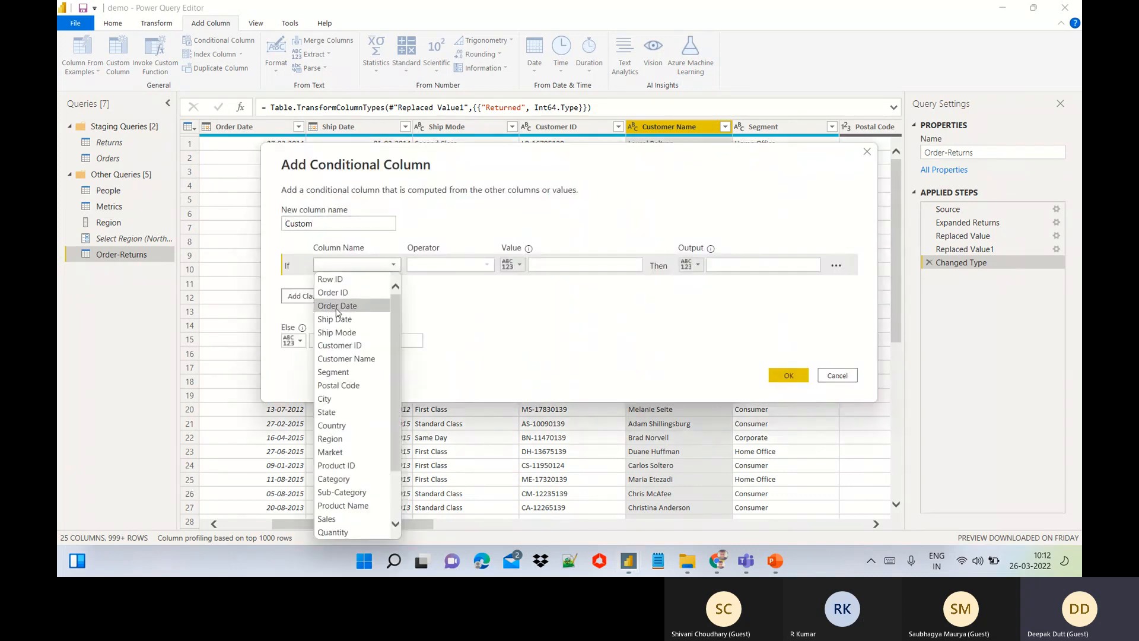
left_click(340, 311)
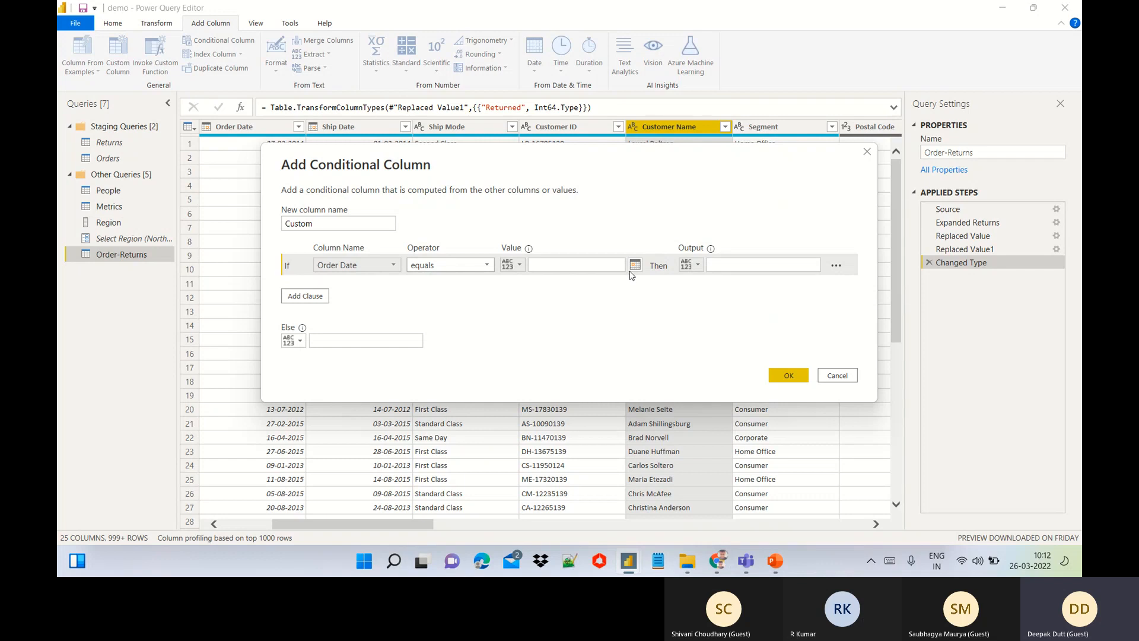
left_click(729, 268)
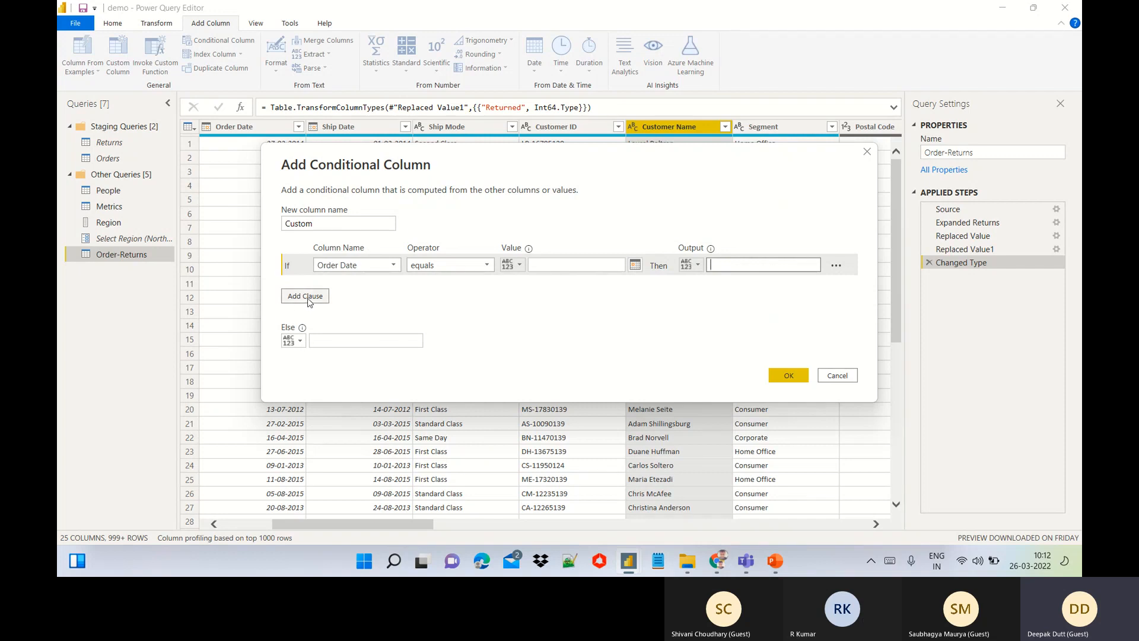
left_click(308, 300)
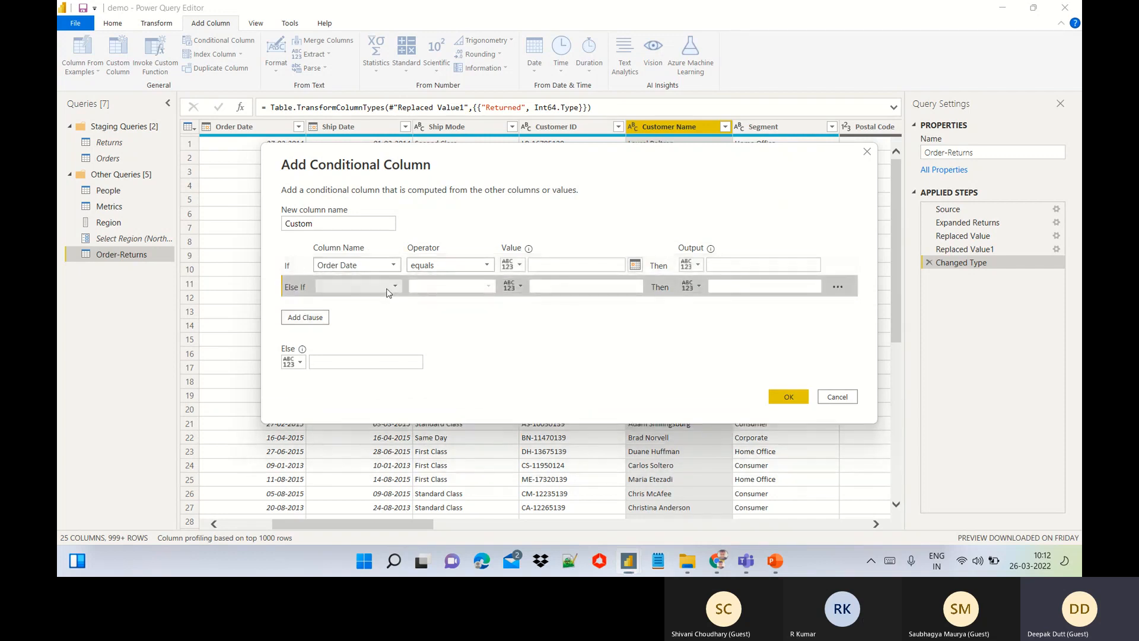
left_click(387, 289)
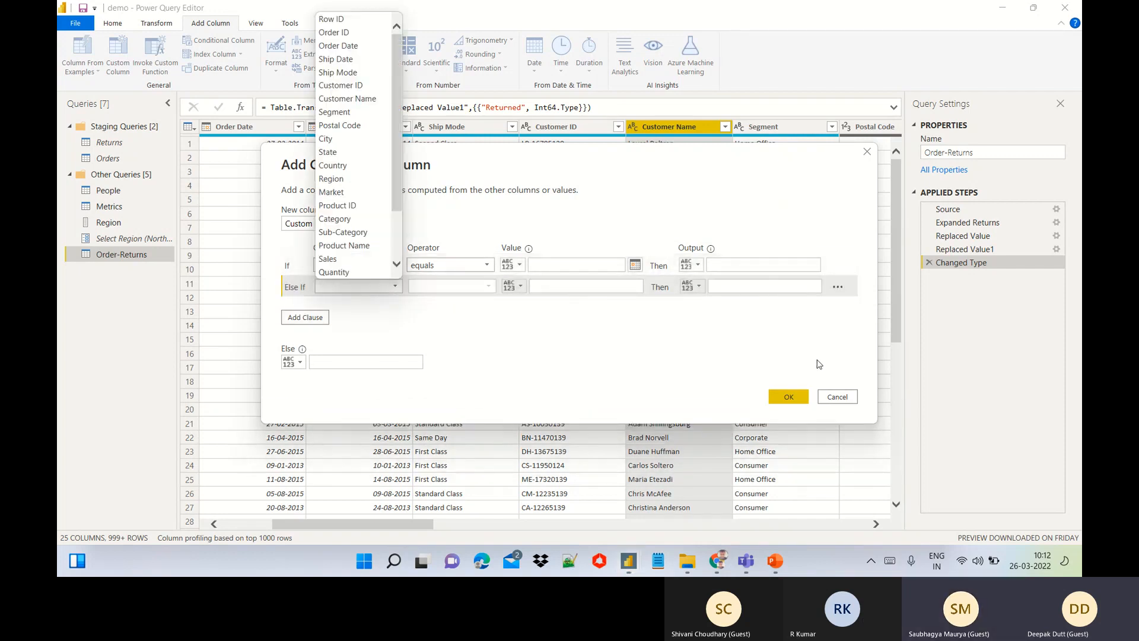
left_click(832, 399)
left_click(833, 400)
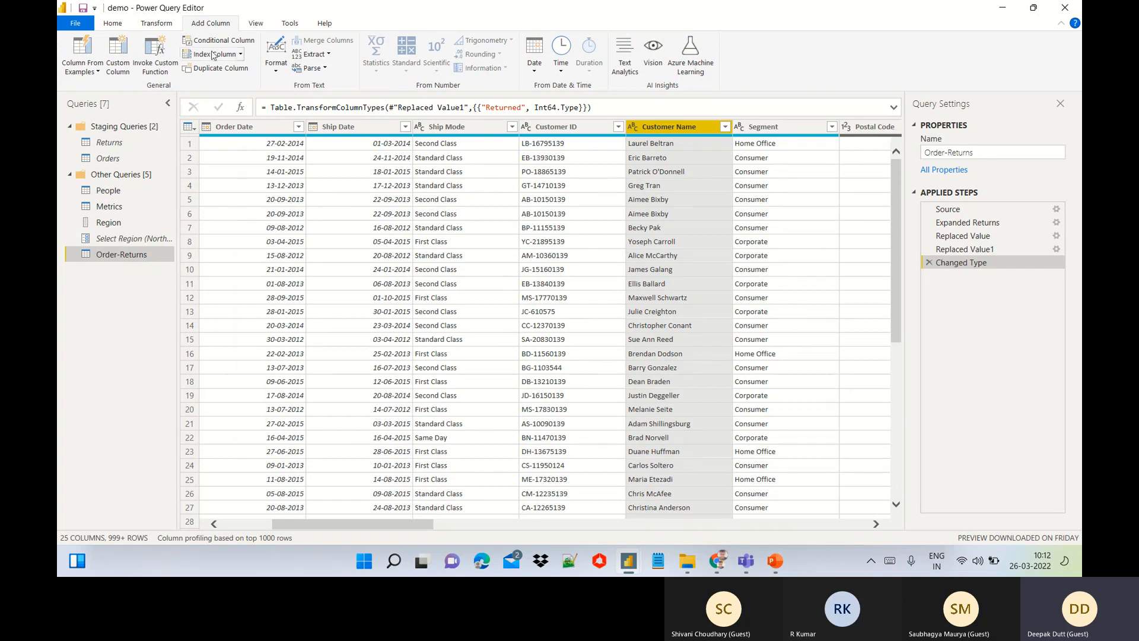
Step: Examine the index column, text format and text extract options available for adding columns
left_click(241, 55)
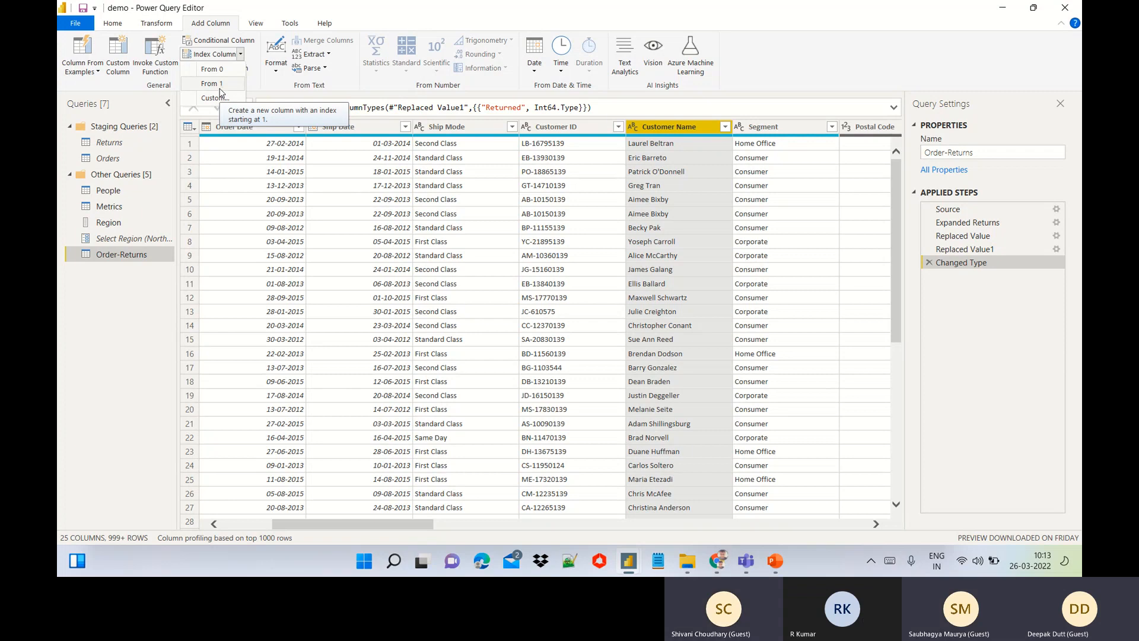
key("Escape")
left_click(279, 72)
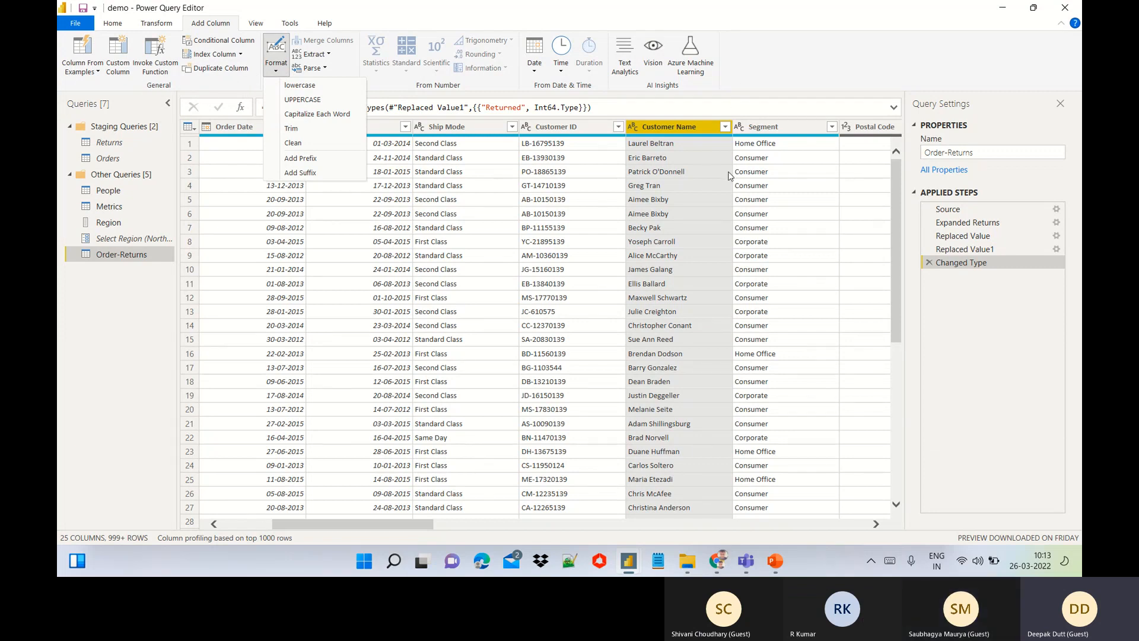
right_click(675, 122)
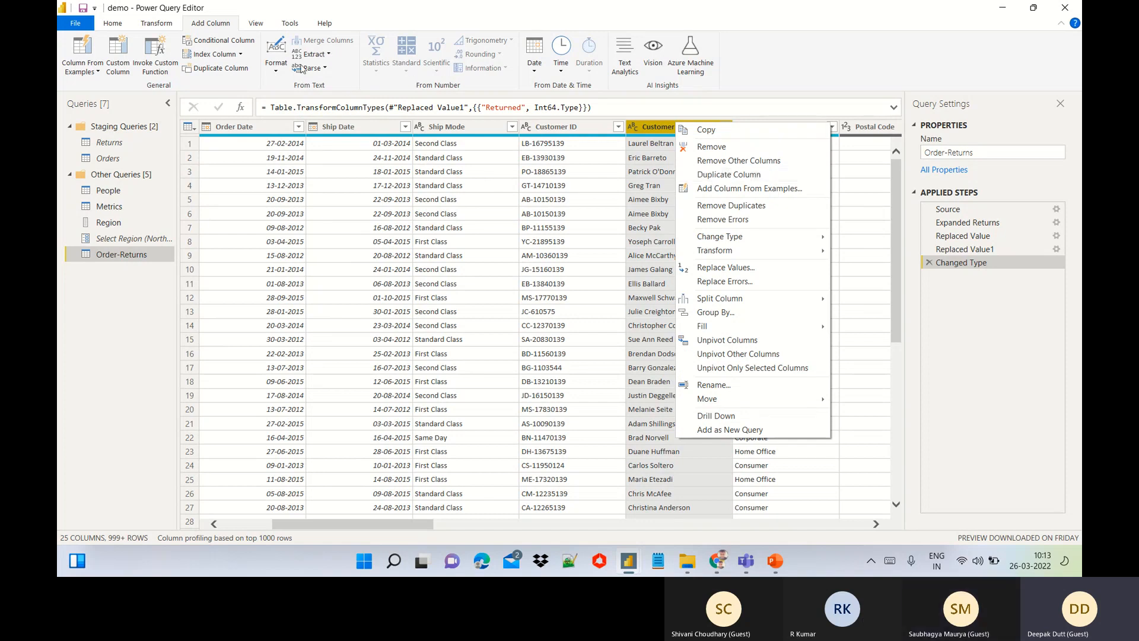
left_click(276, 72)
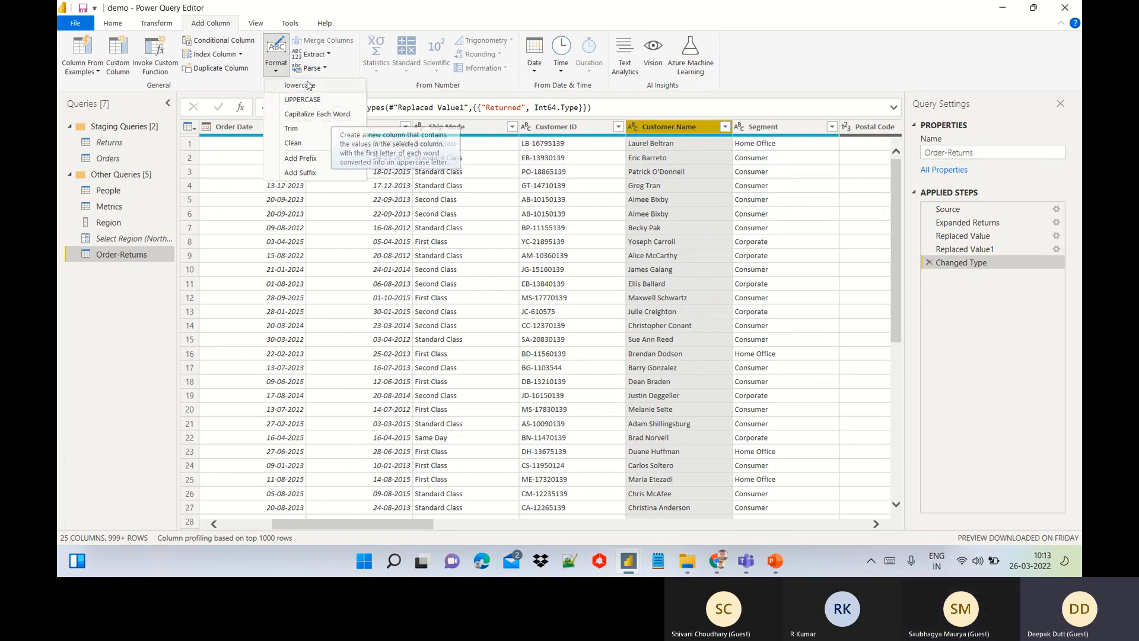
left_click(330, 55)
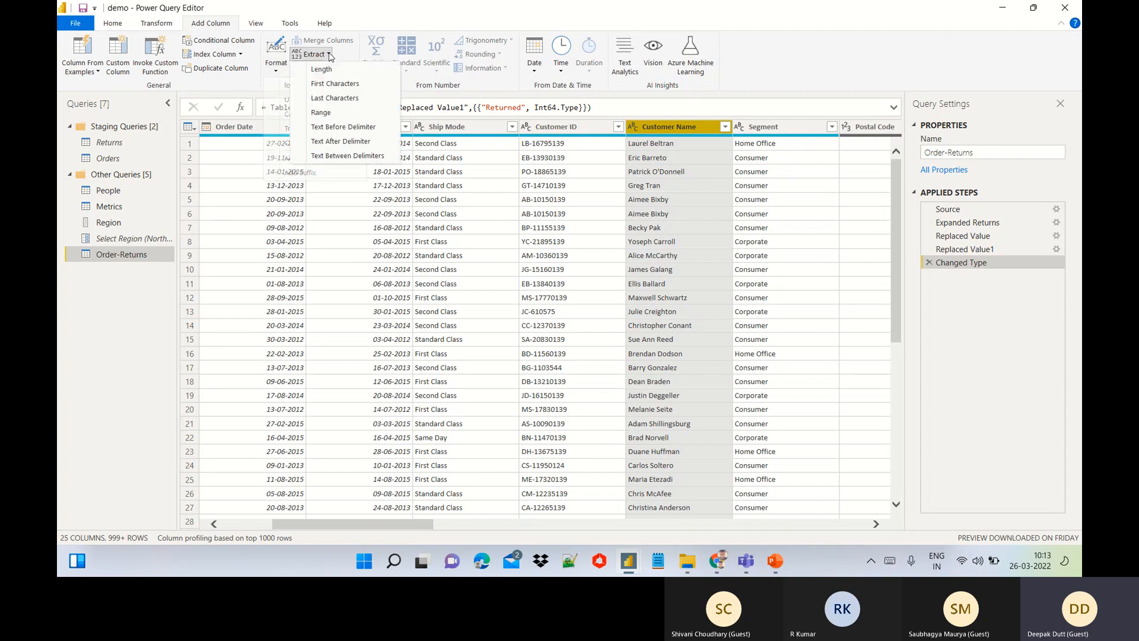
left_click(363, 24)
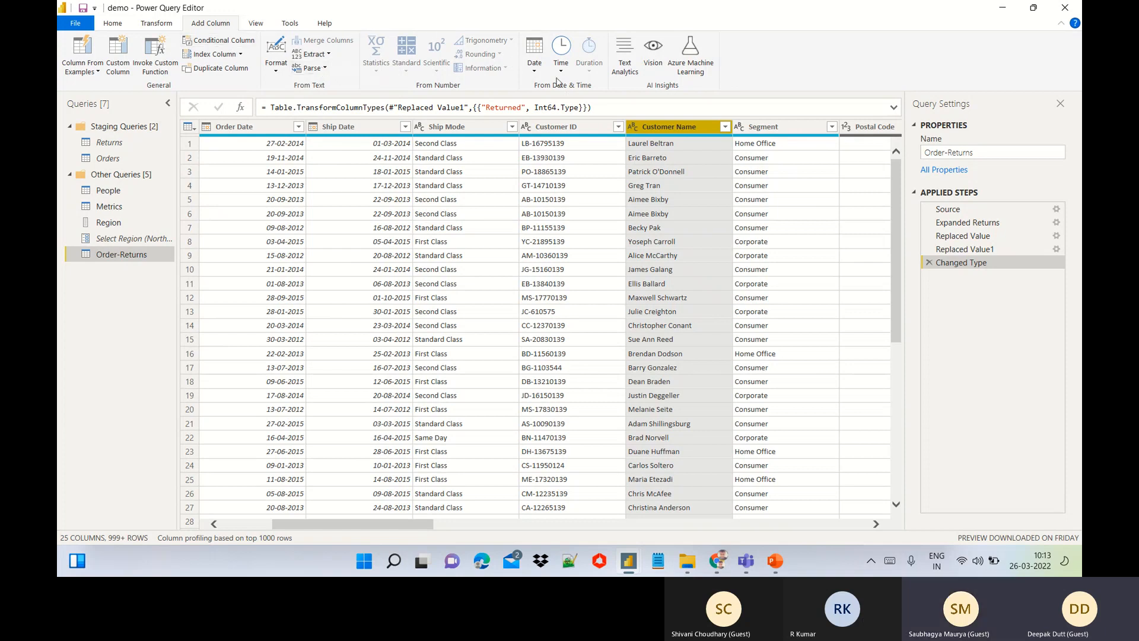
Step: Show the Customer Name column's profile and hide it again, and turn on Column distribution for the data preview
left_click(256, 25)
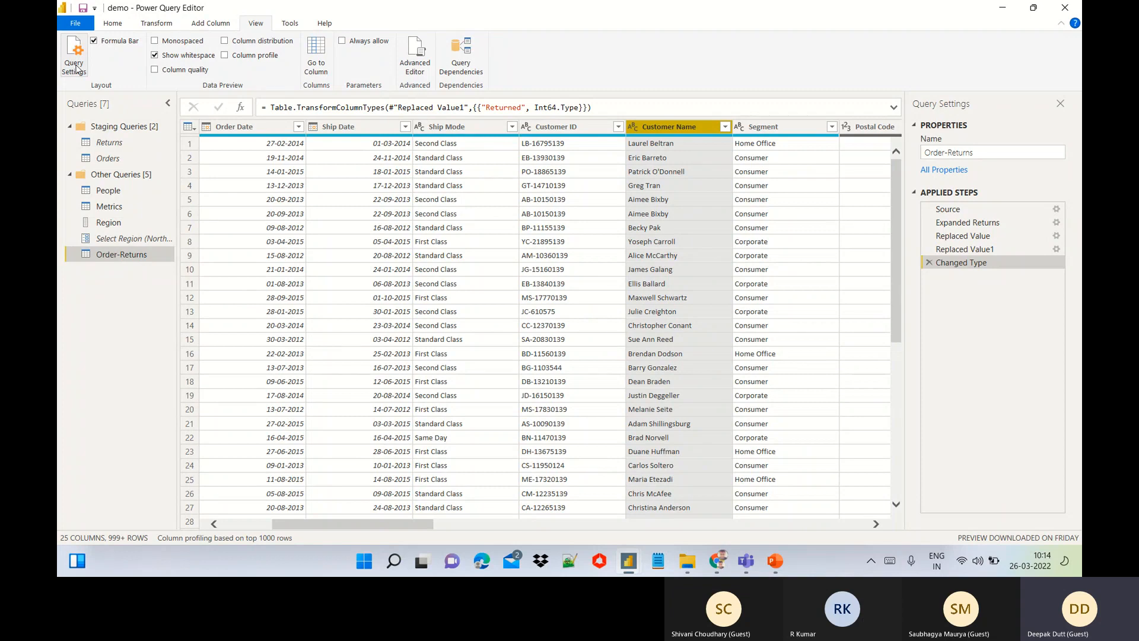
left_click(225, 56)
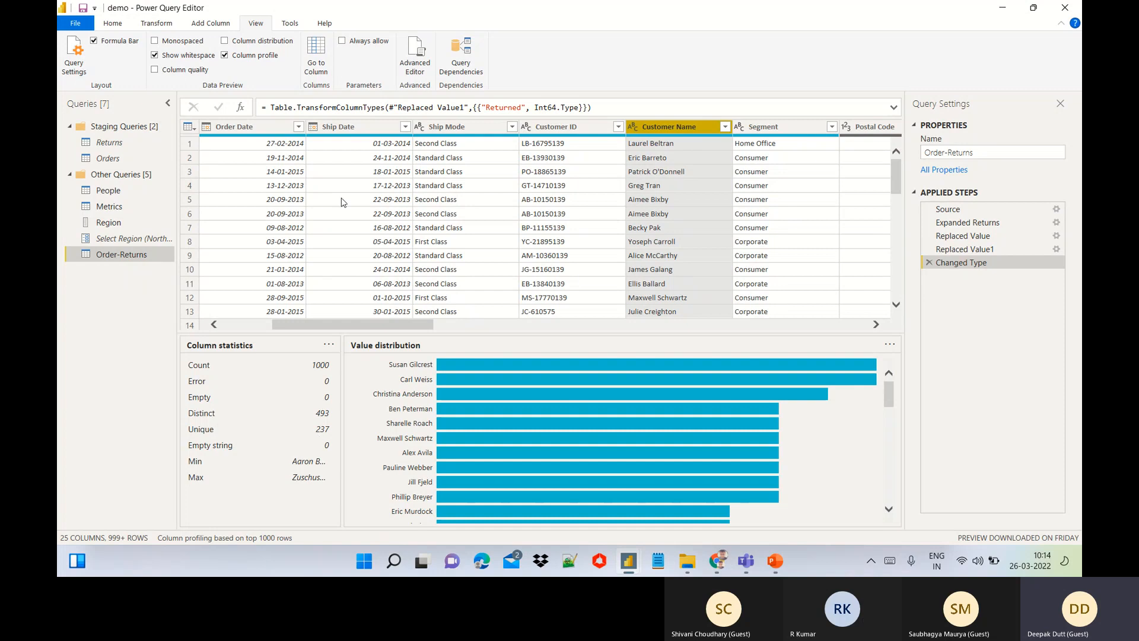
left_click(225, 55)
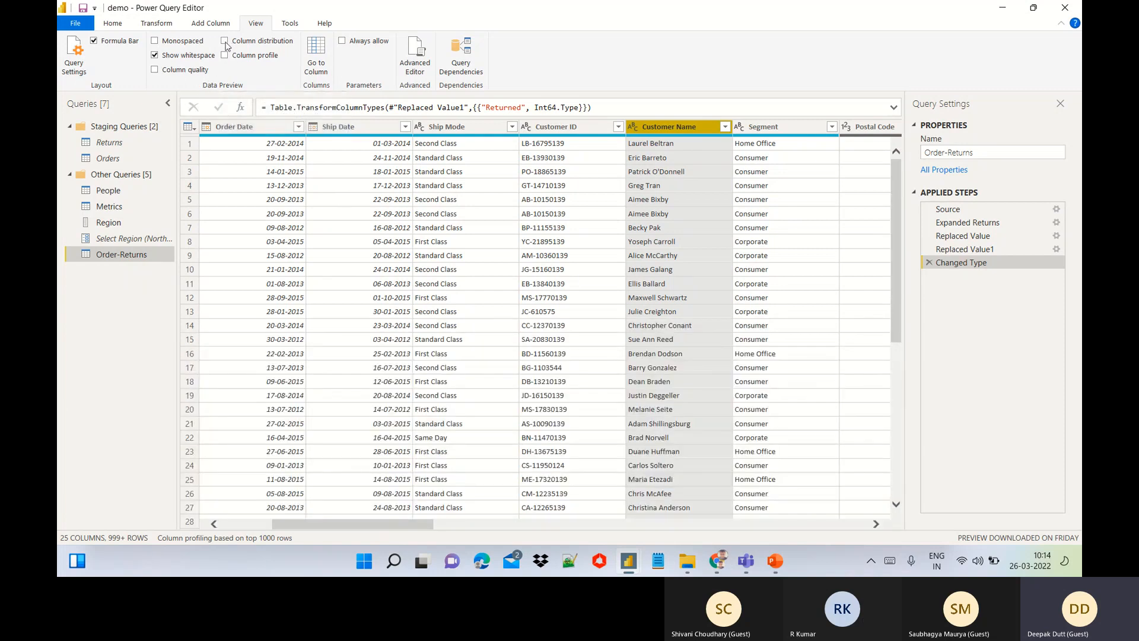
left_click(225, 41)
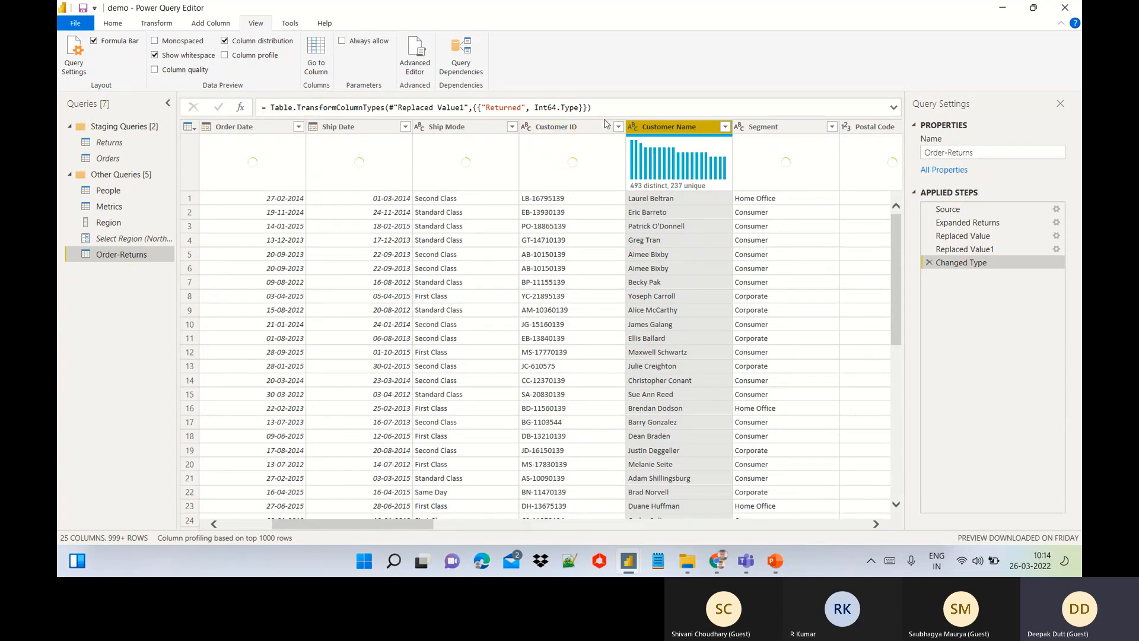
mouse_move(636, 188)
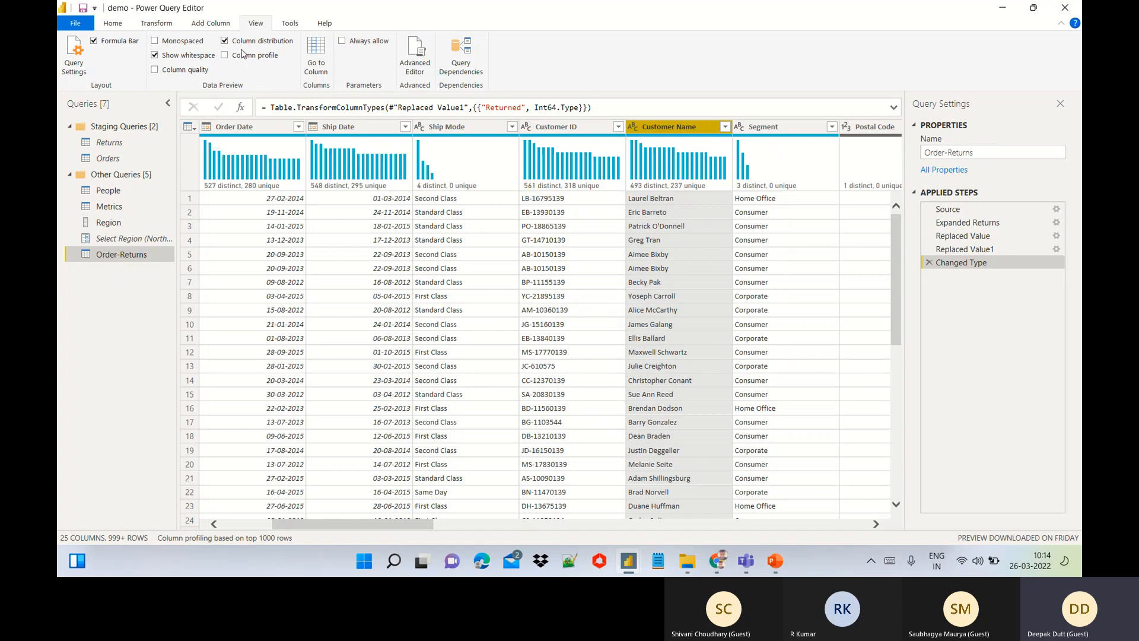
Step: Try the monospaced font on the data preview and restore the regular font
left_click(155, 41)
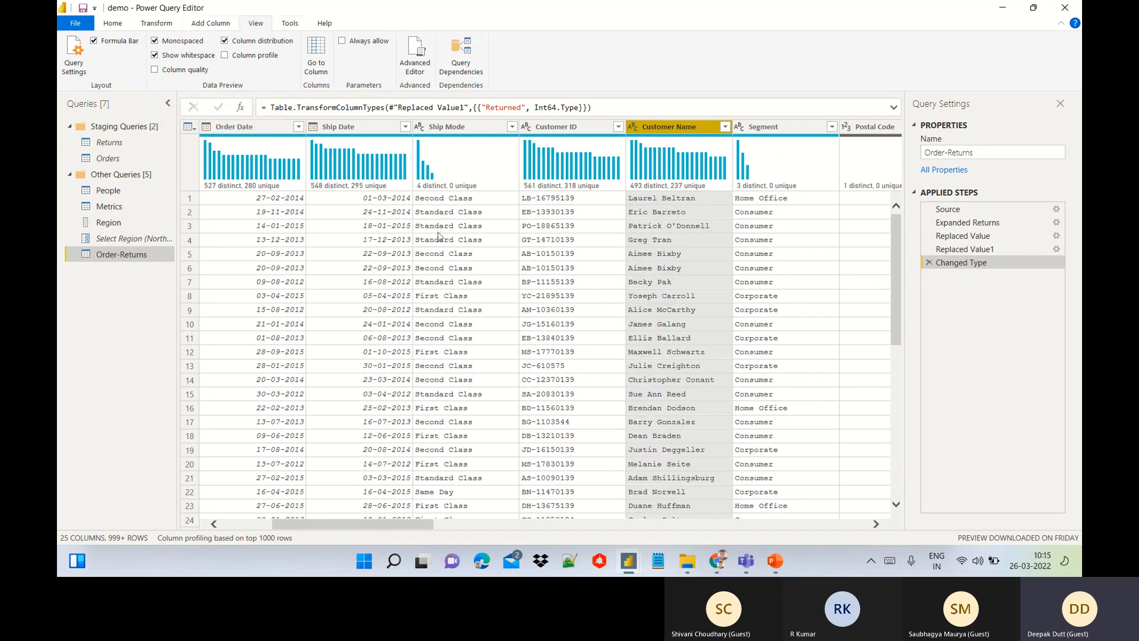
left_click(155, 41)
left_click(156, 41)
mouse_move(355, 531)
left_mouse_down()
mouse_move(347, 525)
mouse_move(368, 520)
left_mouse_up()
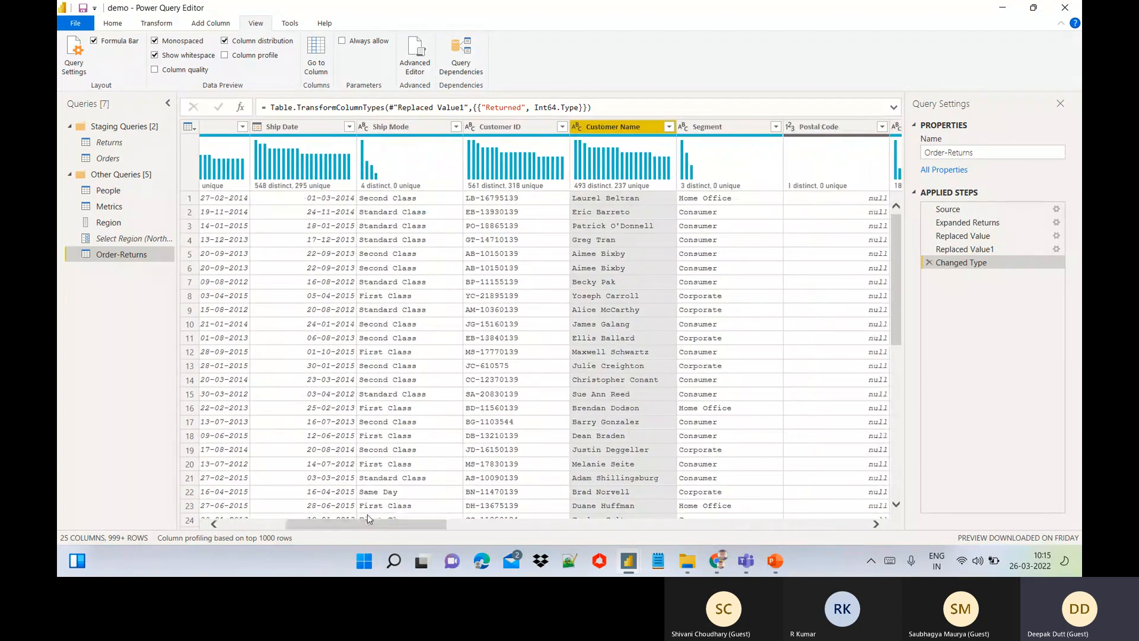
left_click(157, 44)
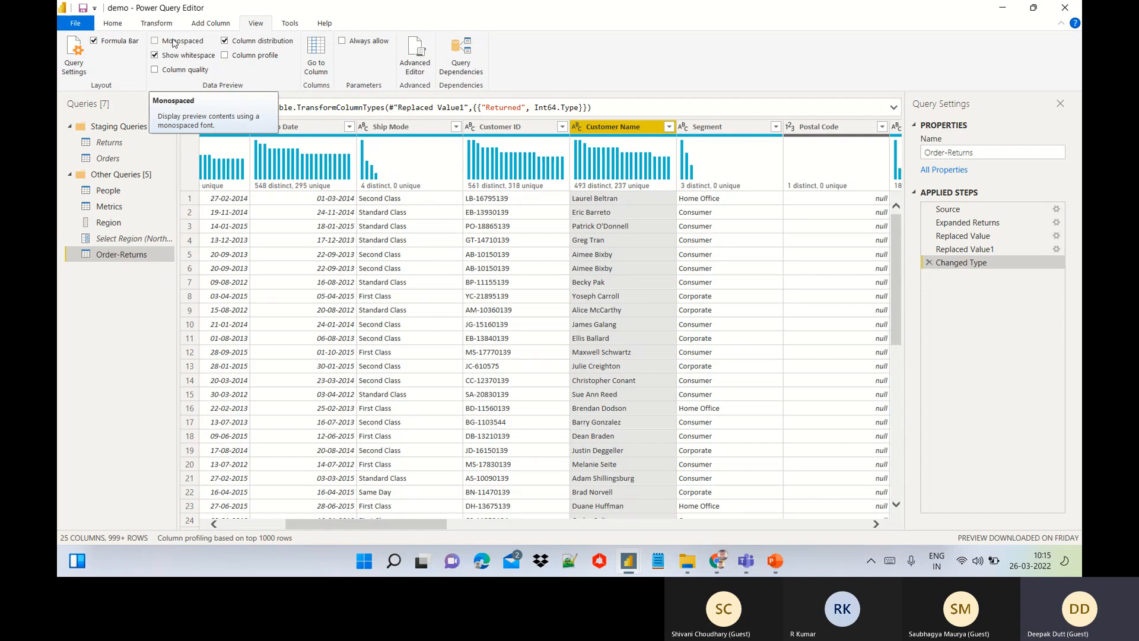
Step: Turn on Column quality for the data preview and inspect the Postal Code column's valid, error and empty figures
left_click(155, 71)
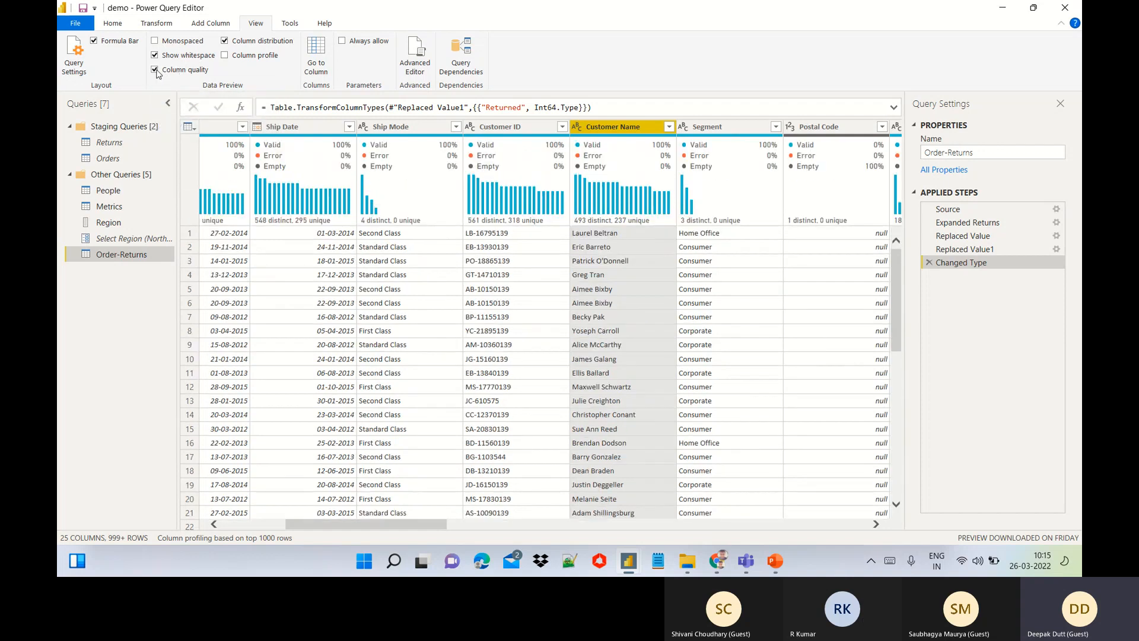
left_click(156, 70)
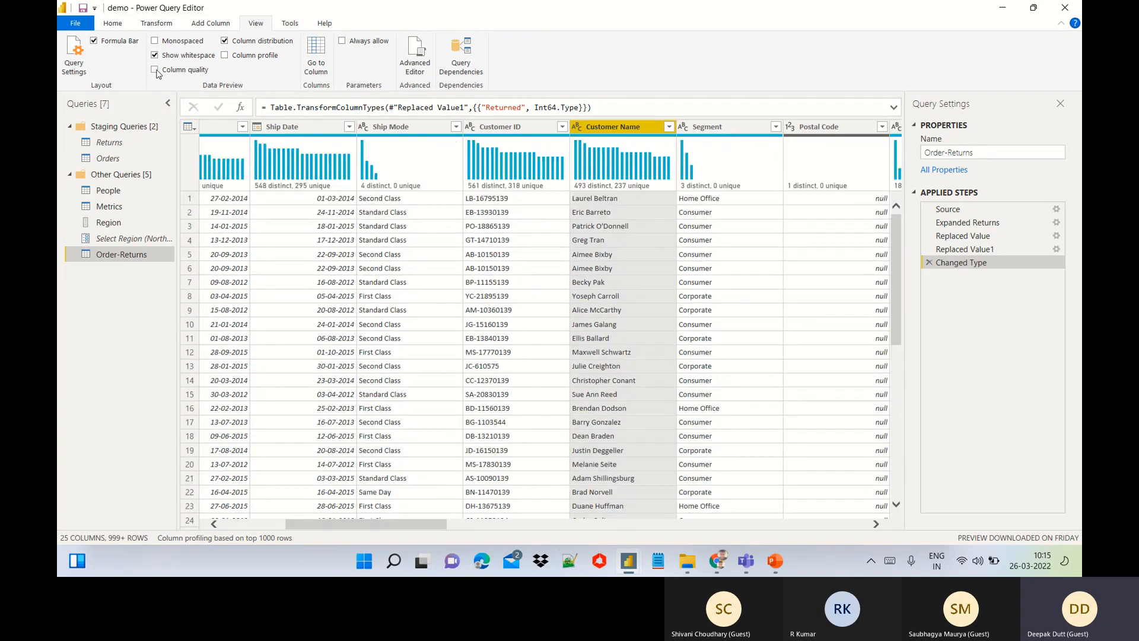
left_click(156, 71)
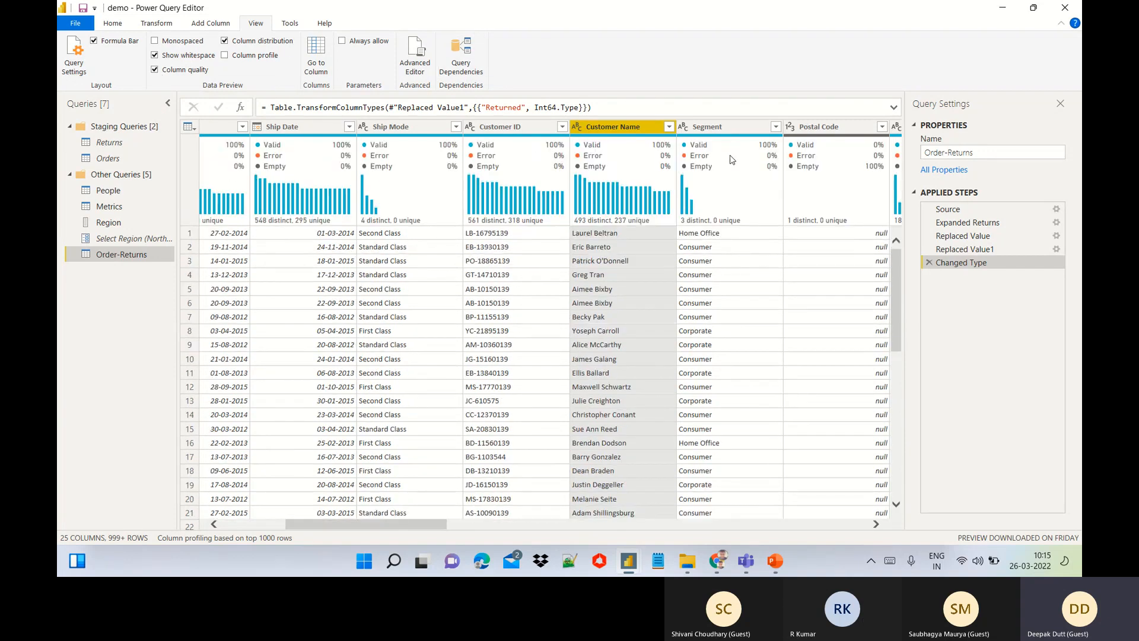
mouse_move(763, 146)
left_click_drag(330, 524, 451, 539)
mouse_move(546, 155)
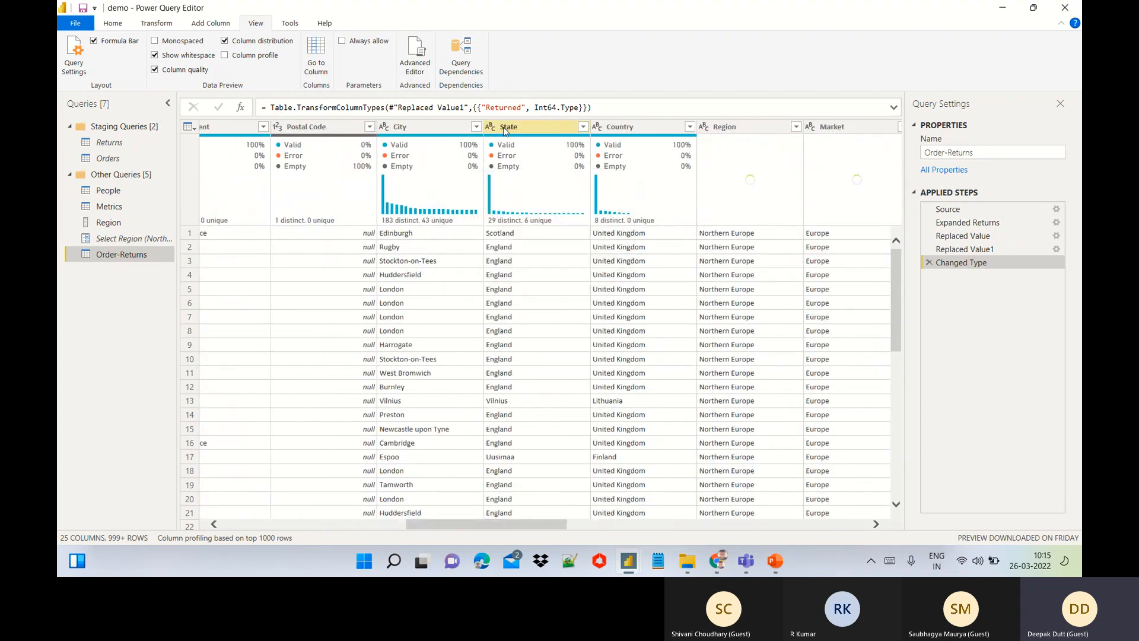
mouse_move(488, 141)
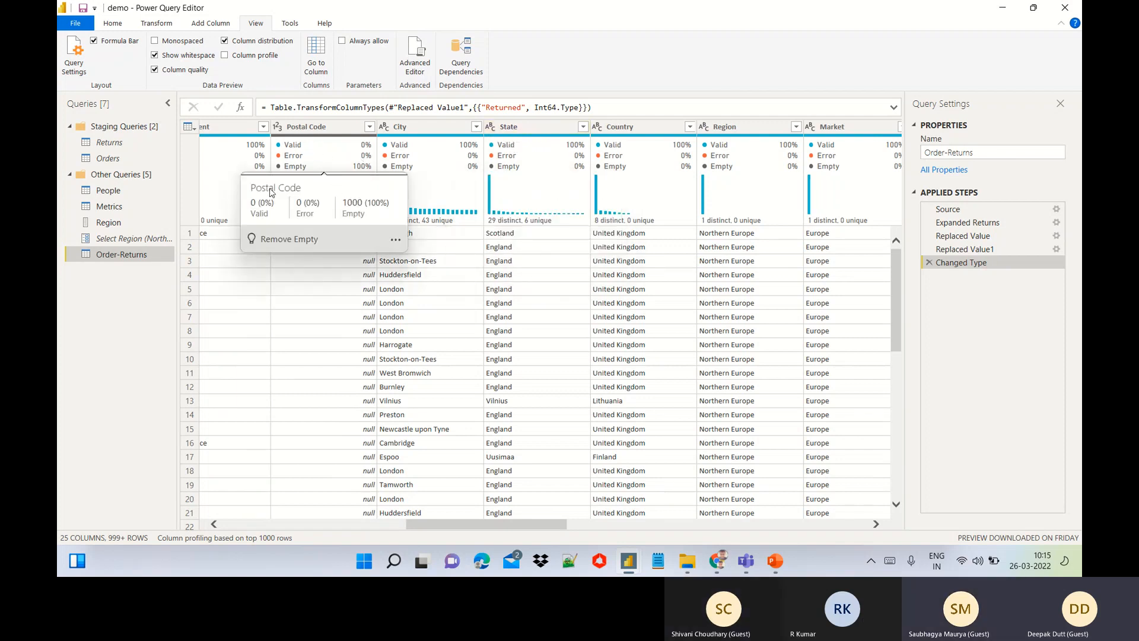
mouse_move(291, 167)
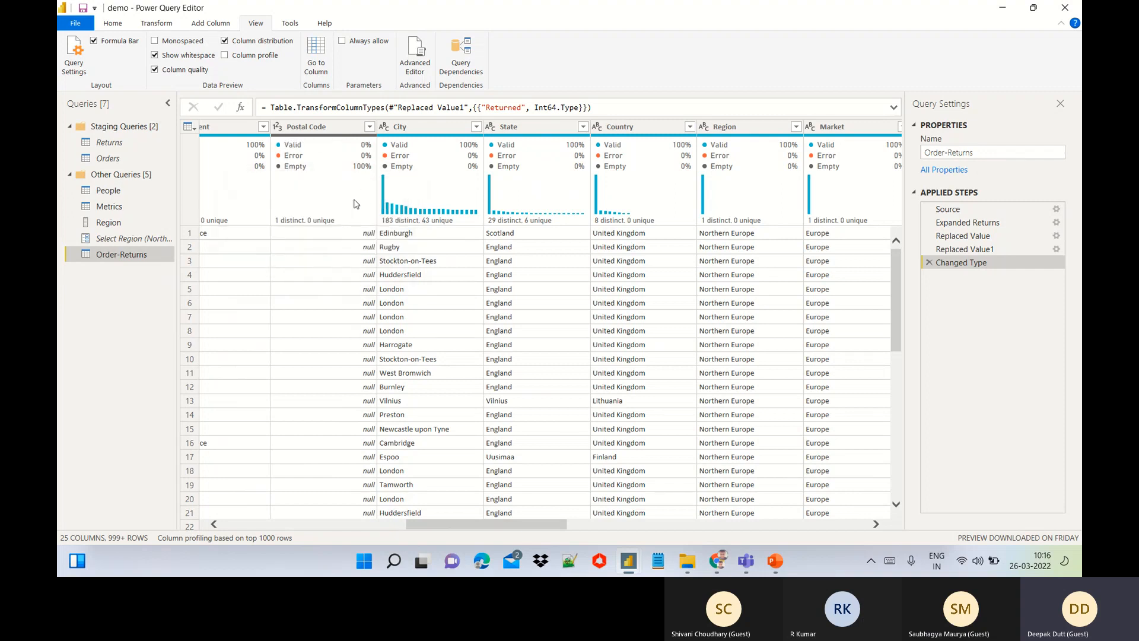
Step: Load the complete list of Postal Code filter values and dismiss it without applying a filter
left_click(370, 126)
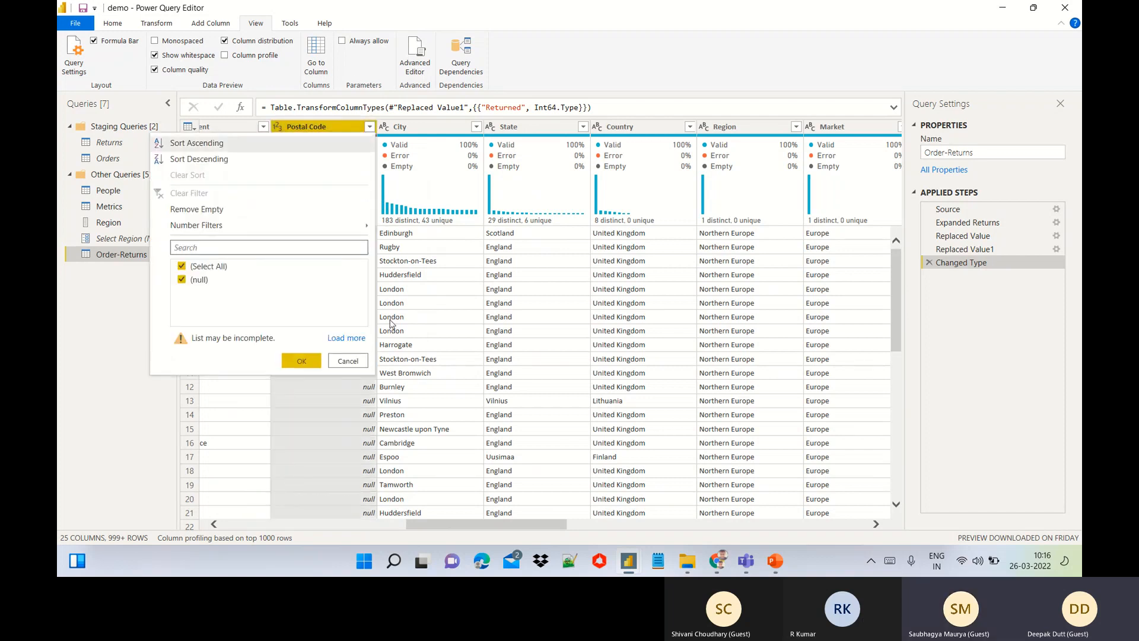
left_click(342, 338)
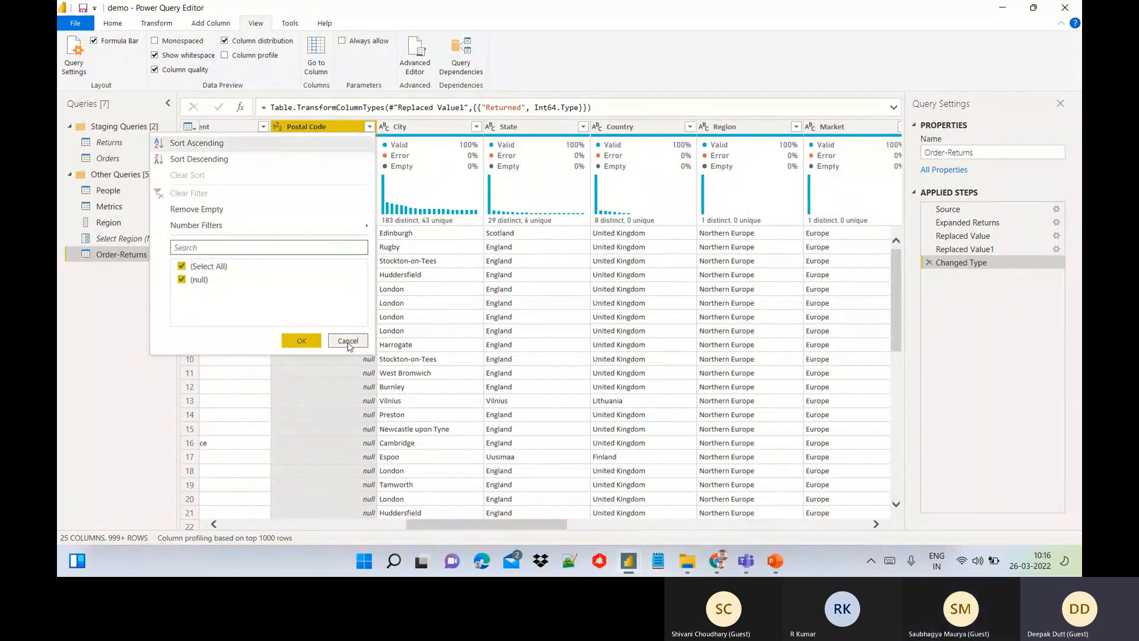
left_click(347, 344)
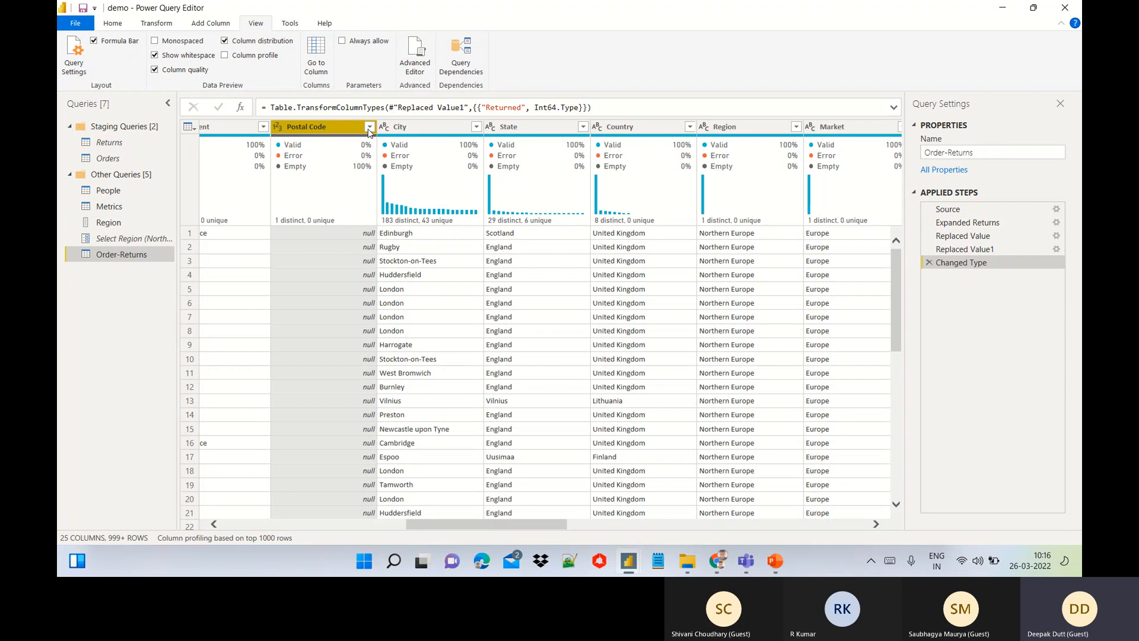
Step: Use Go to Column with the search text "row" to navigate to the Row ID column
left_click(319, 61)
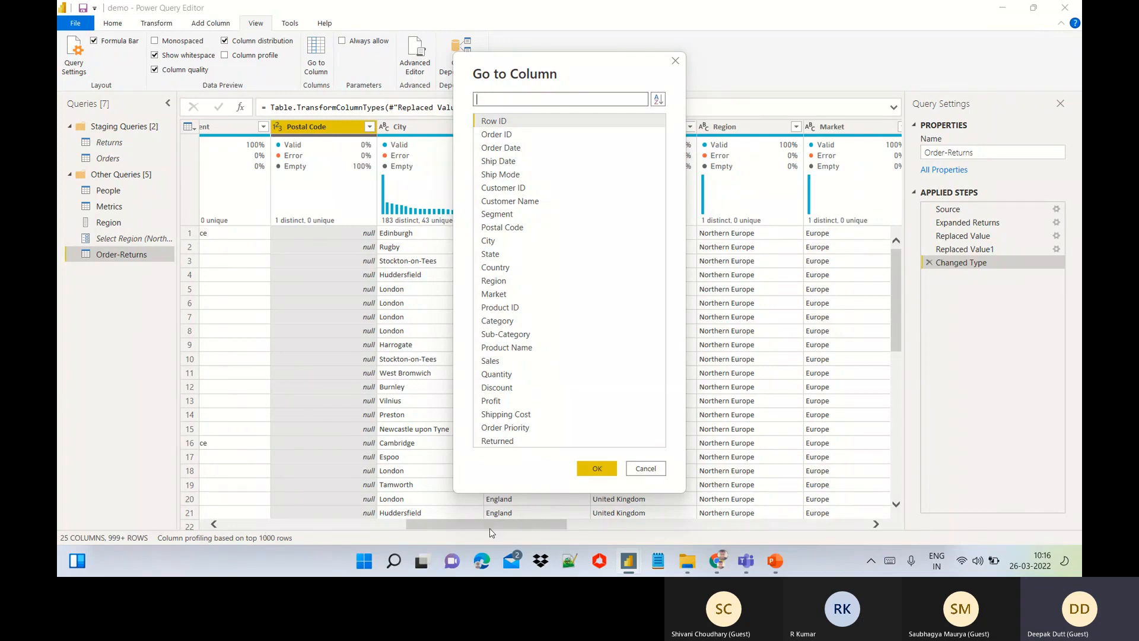
left_click(646, 468)
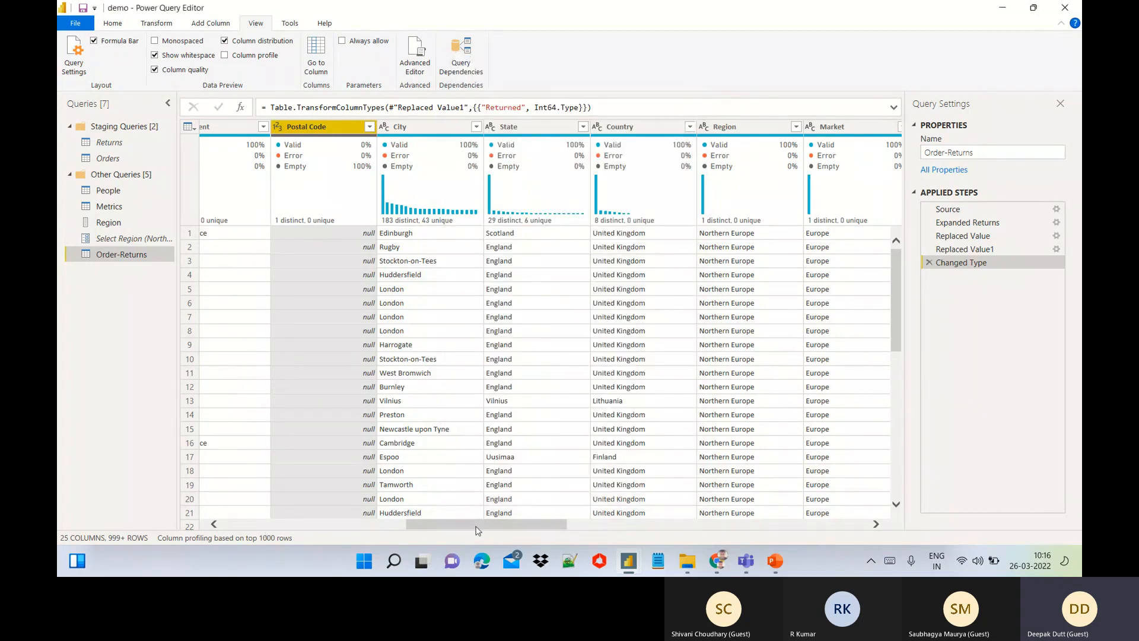
left_click_drag(476, 526, 136, 447)
left_click(319, 73)
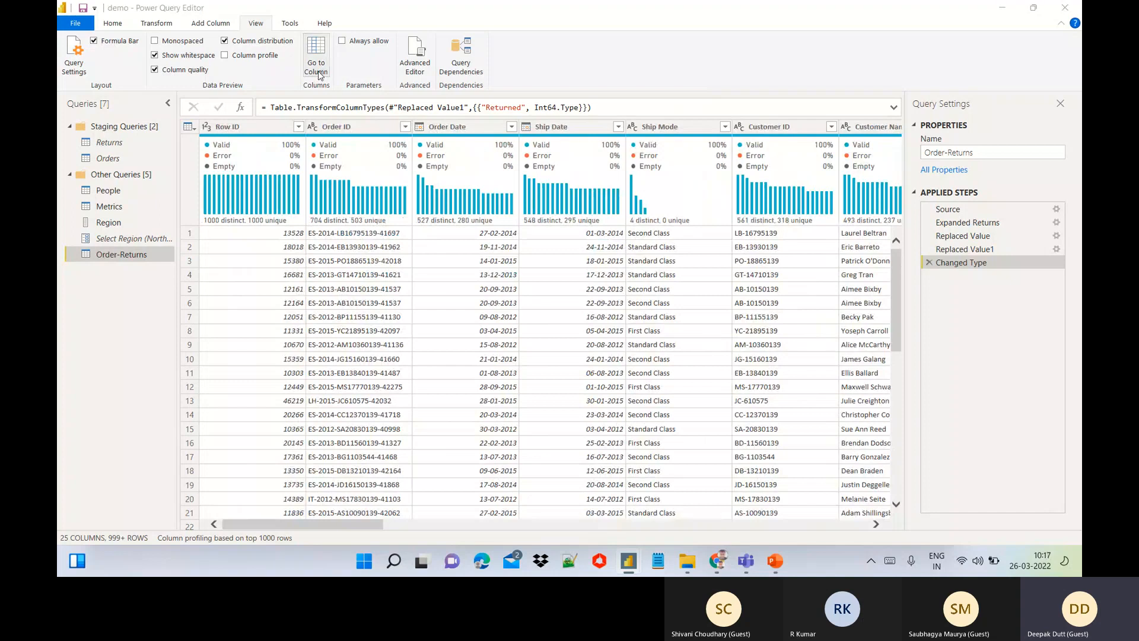
type("roew")
key("BackSpace")
key("BackSpace")
type("w")
left_click(496, 127)
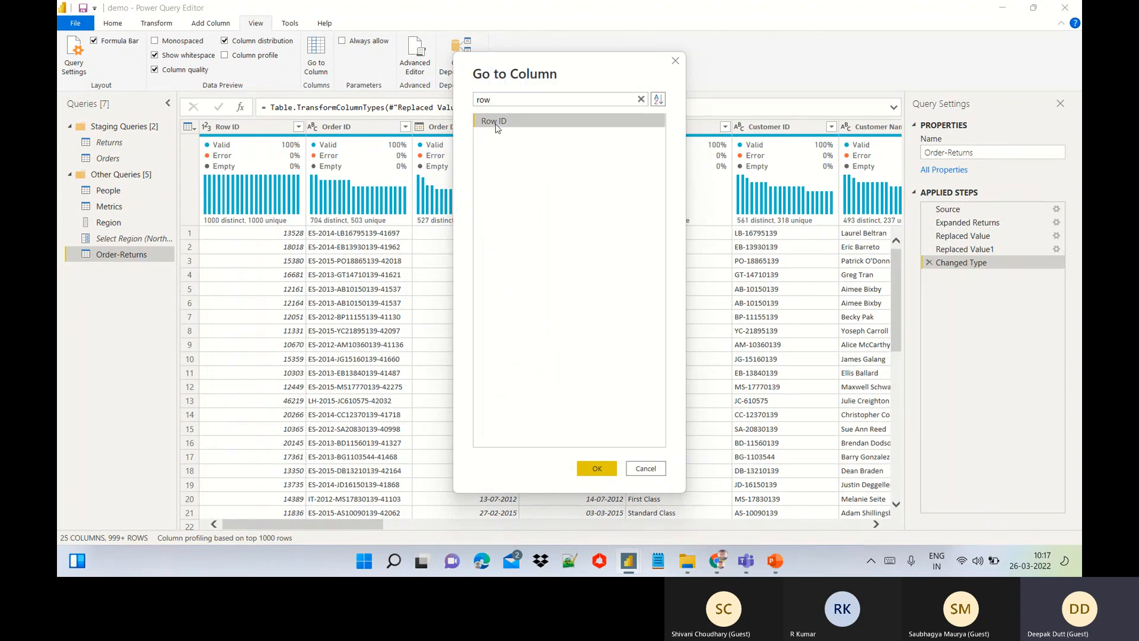
left_click(593, 468)
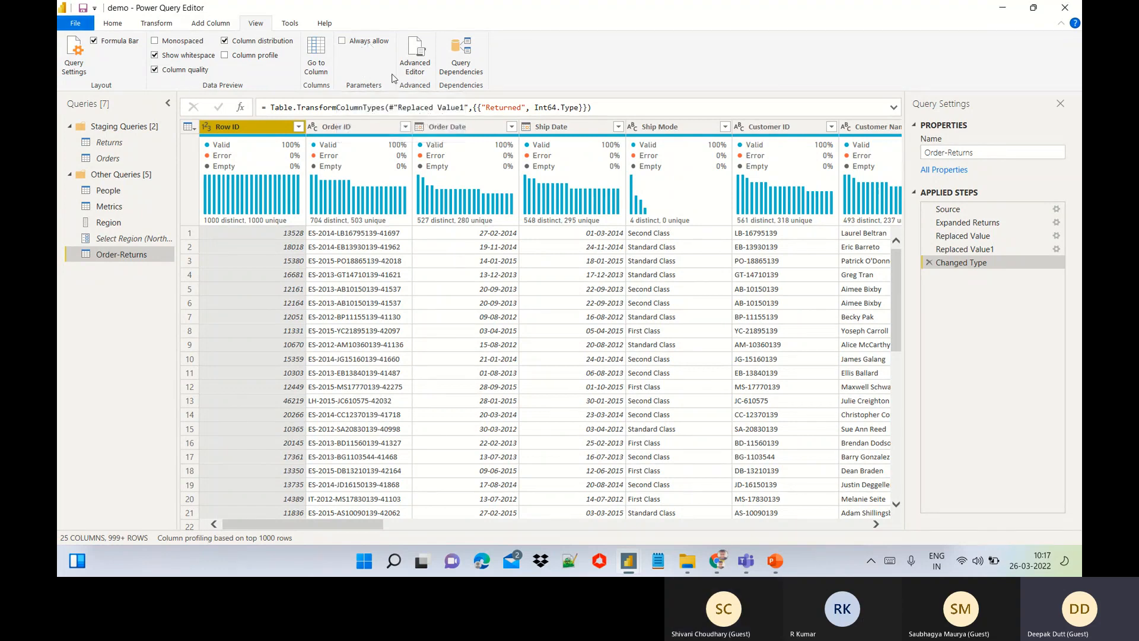
Step: Always allow parameters in source dialogs, and start a SQL Server database source with its Server taken from the Select Region parameter
left_click(342, 42)
left_click(116, 23)
left_click(120, 72)
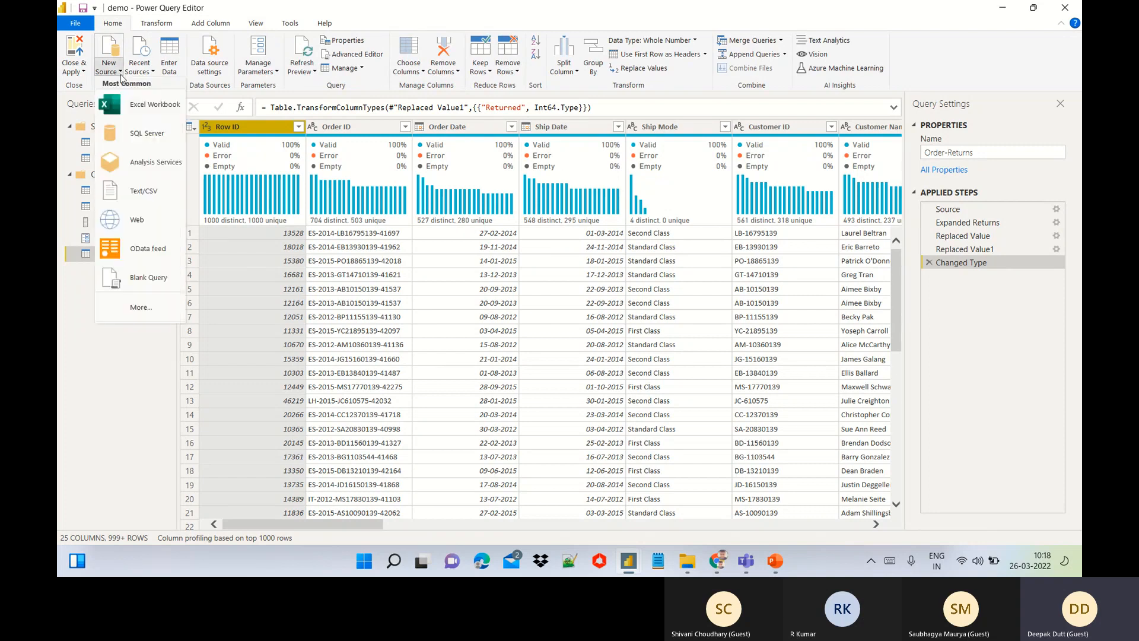
left_click(160, 136)
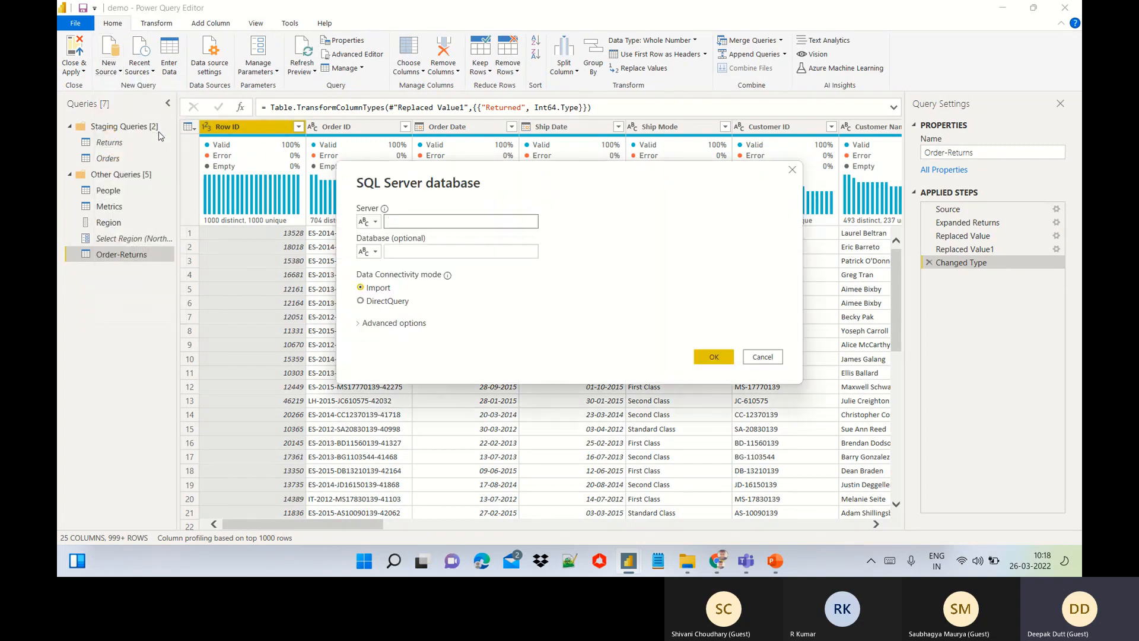
left_click(374, 222)
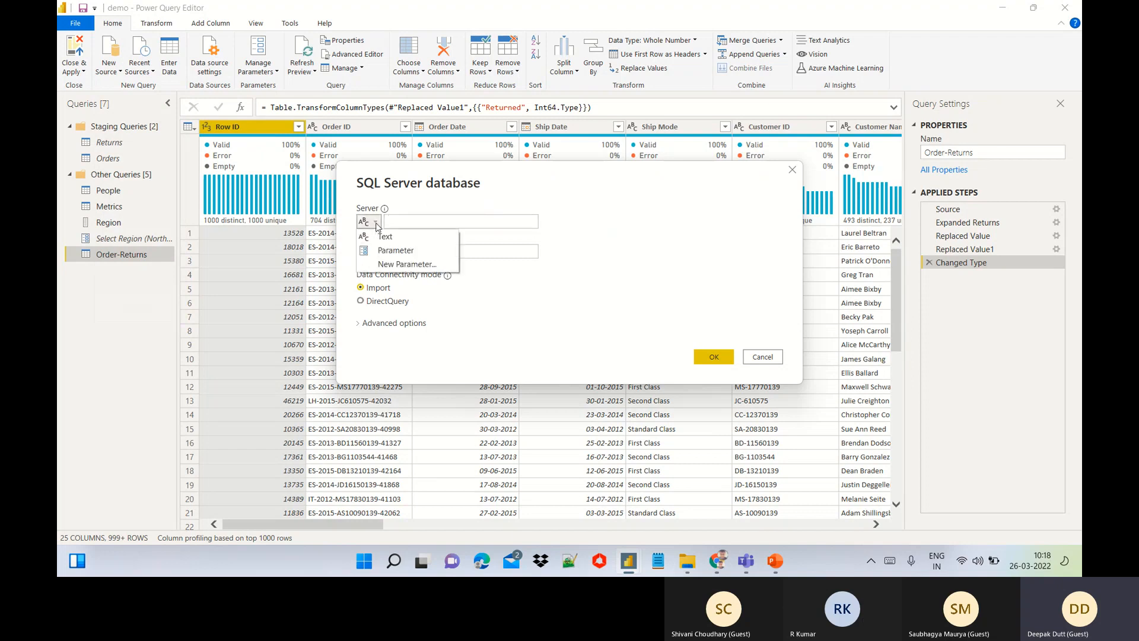
left_click(400, 252)
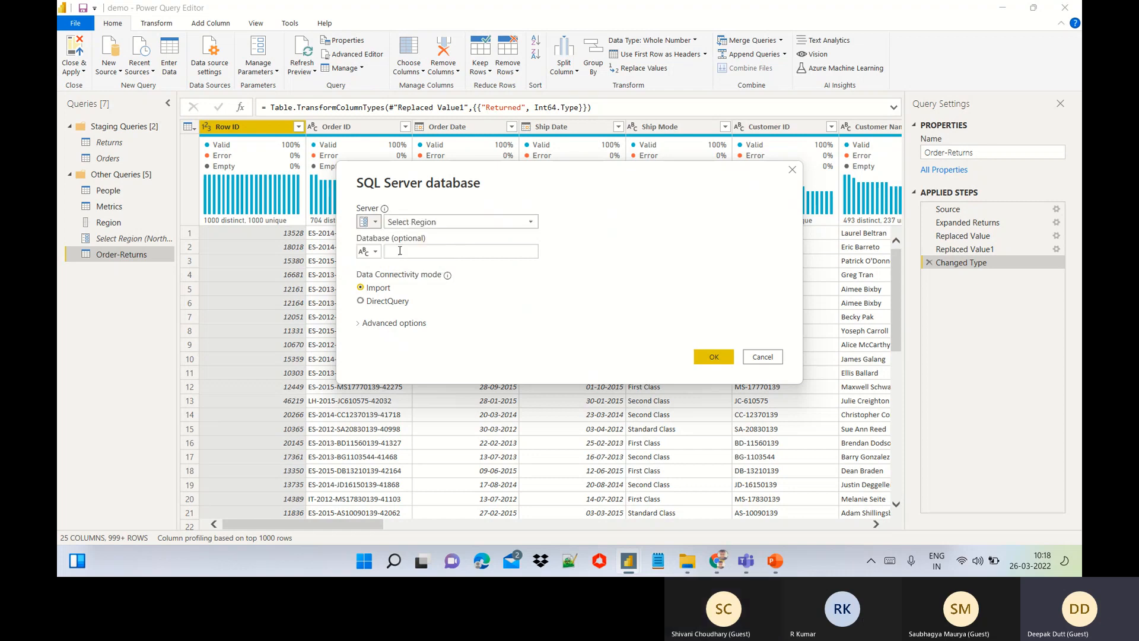
Step: Examine the text and parameter choices for the Server and Database values, and cancel the SQL Server database connection
left_click(374, 222)
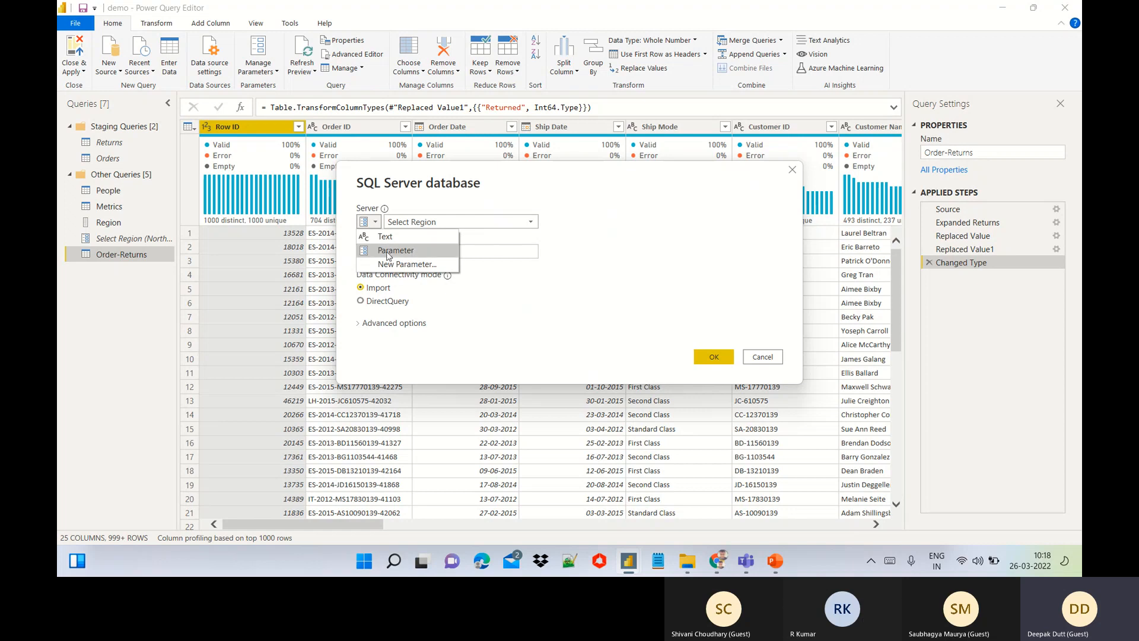
left_click(515, 267)
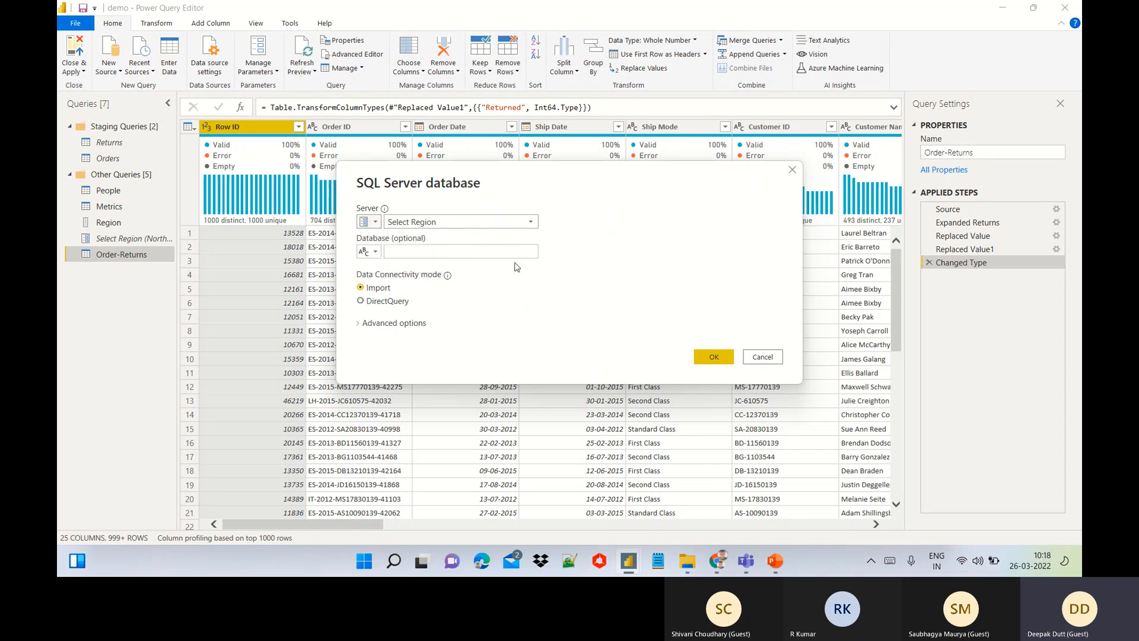
left_click(375, 252)
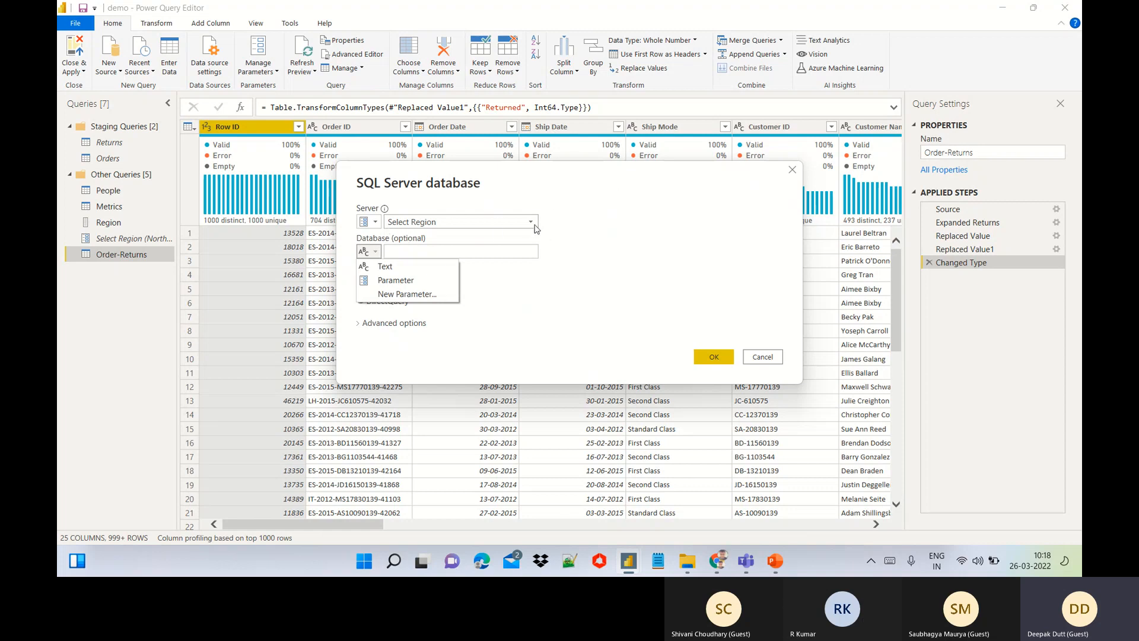
left_click(375, 222)
left_click(375, 223)
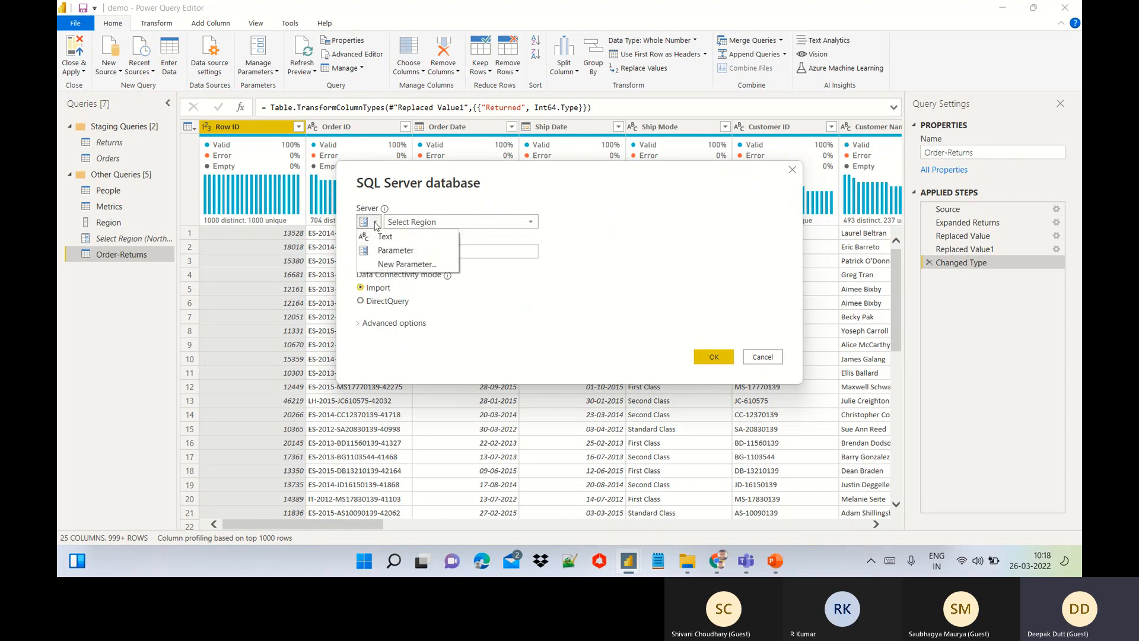
left_click(555, 301)
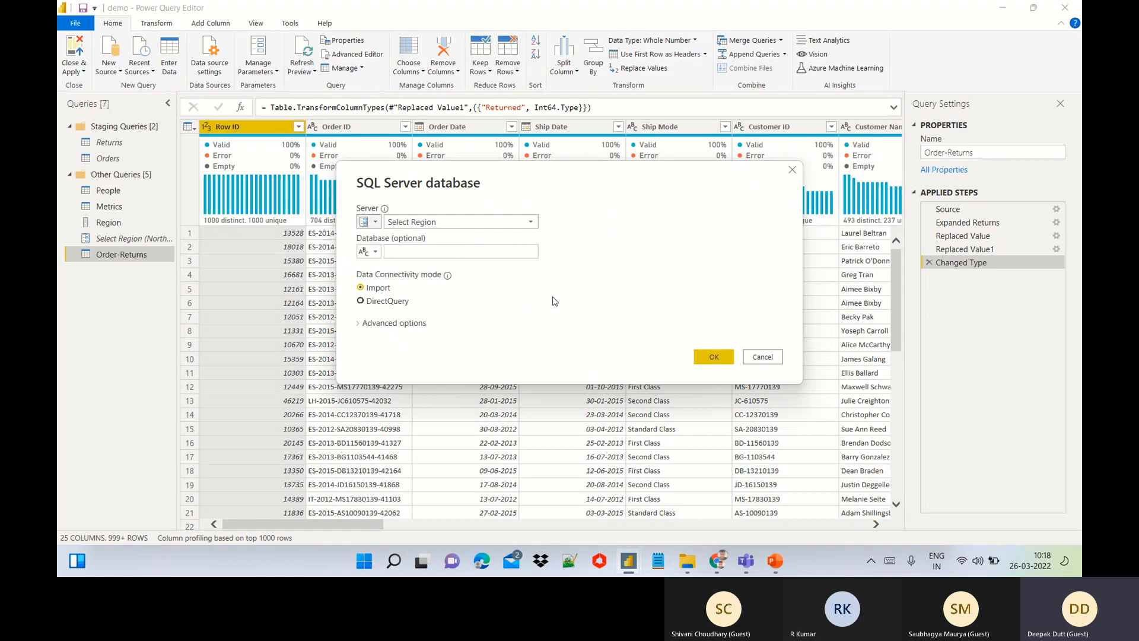
left_click(369, 251)
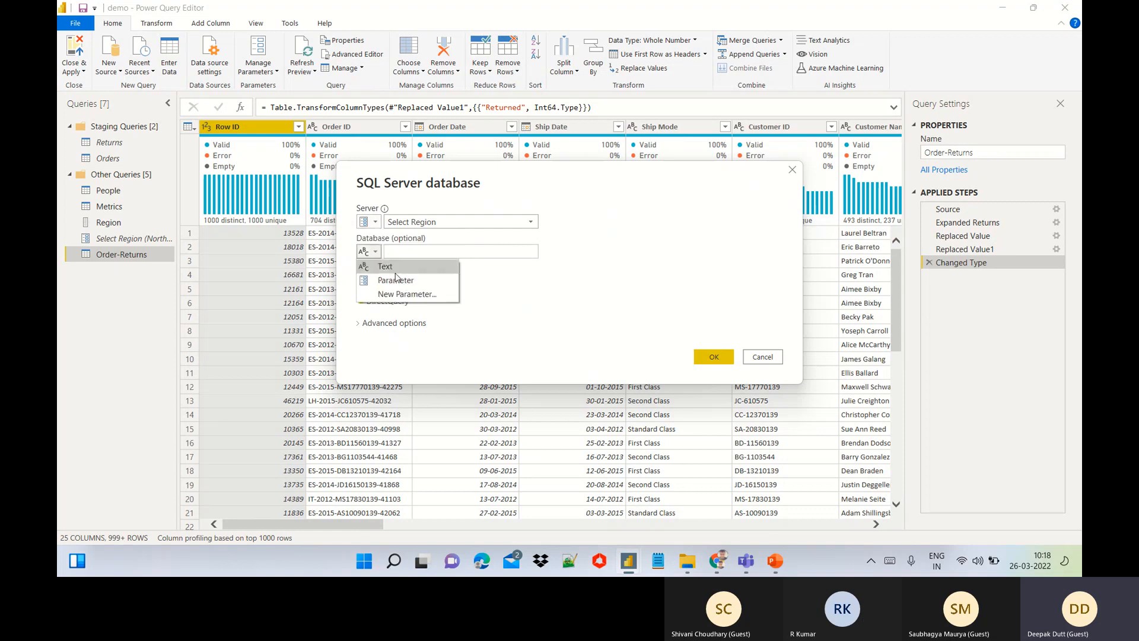
left_click(469, 223)
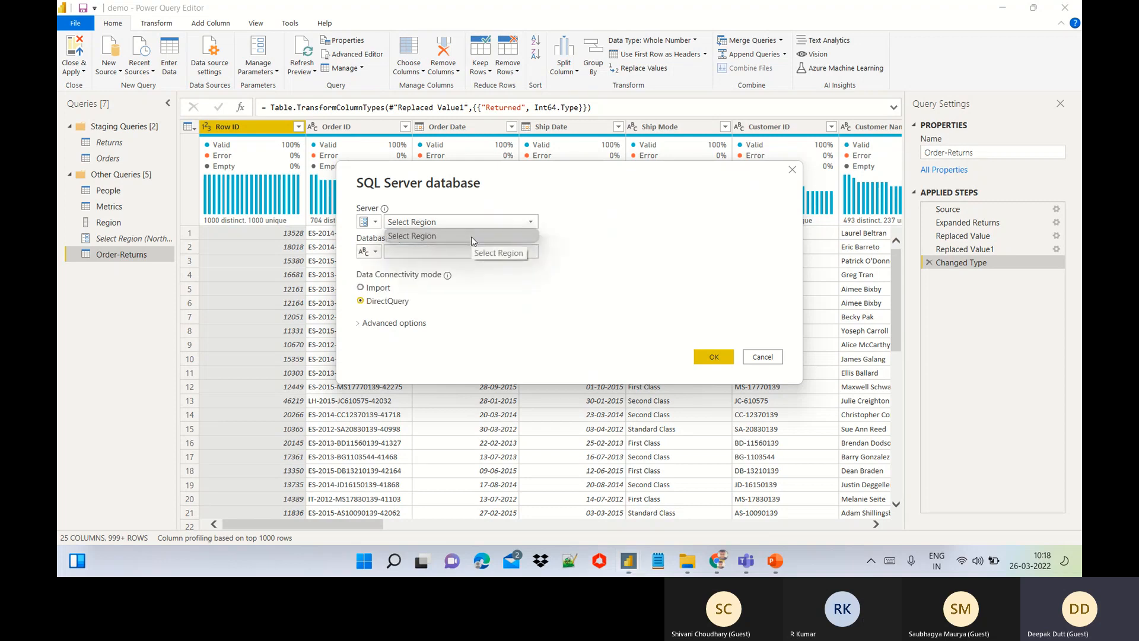
left_click(472, 236)
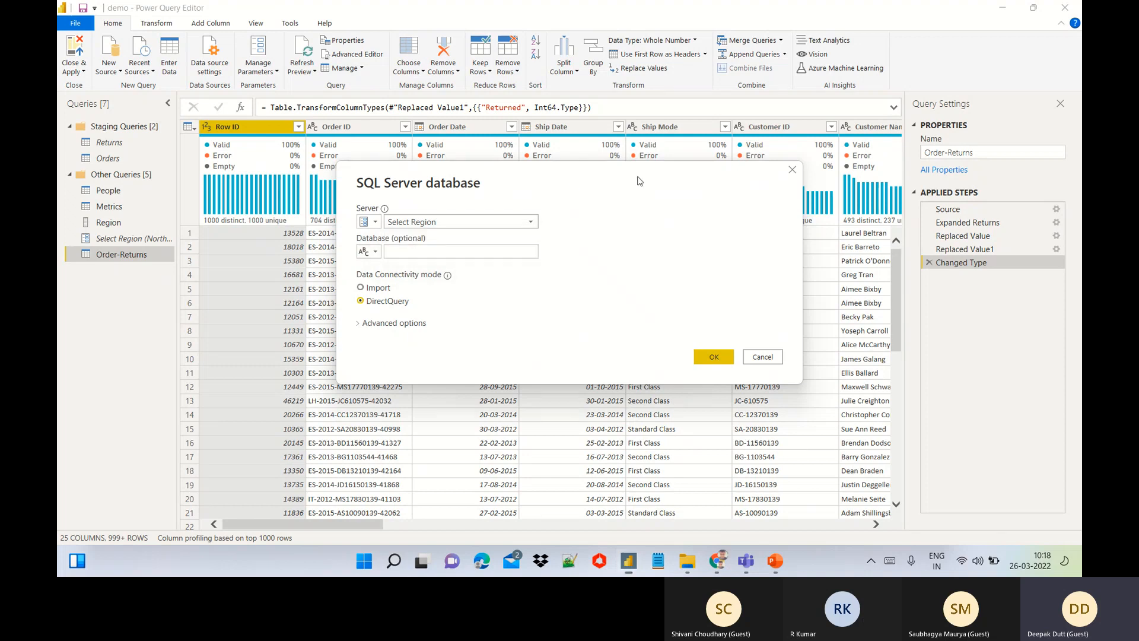
left_click(376, 252)
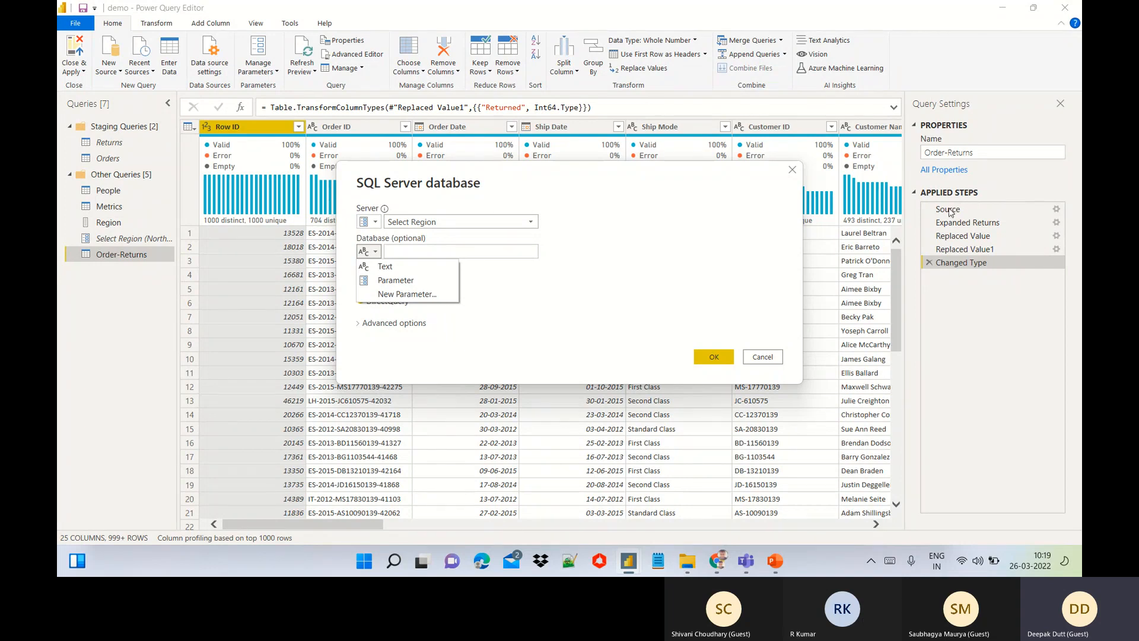
left_click(763, 357)
left_click(763, 357)
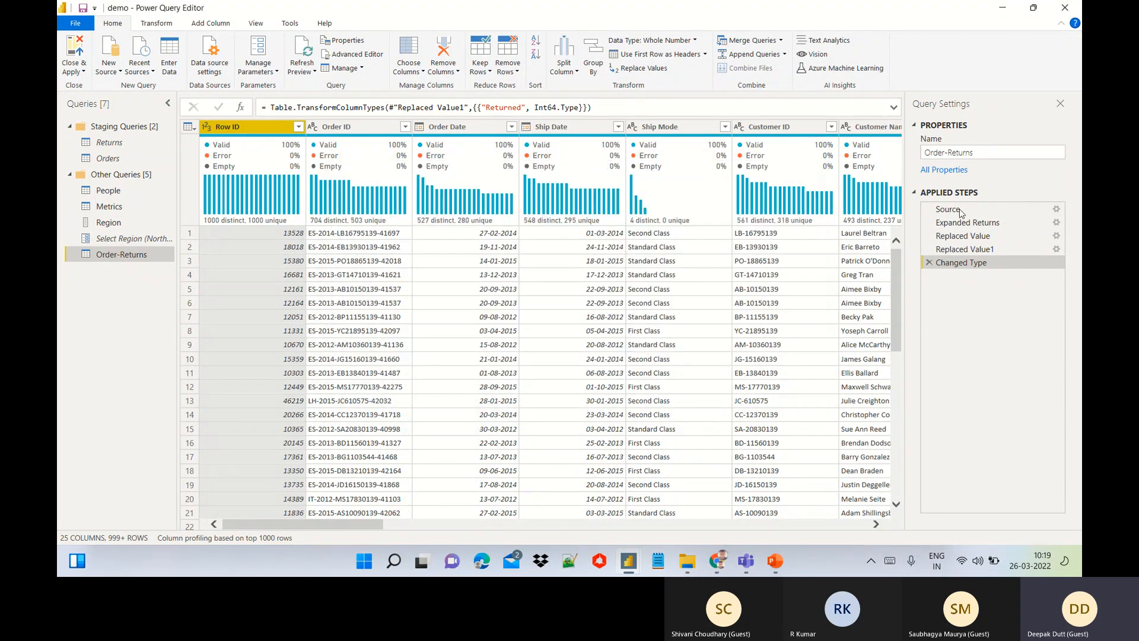
Step: Review the merge settings of the Order-Returns query's Source step and close them without changes
left_click(965, 210)
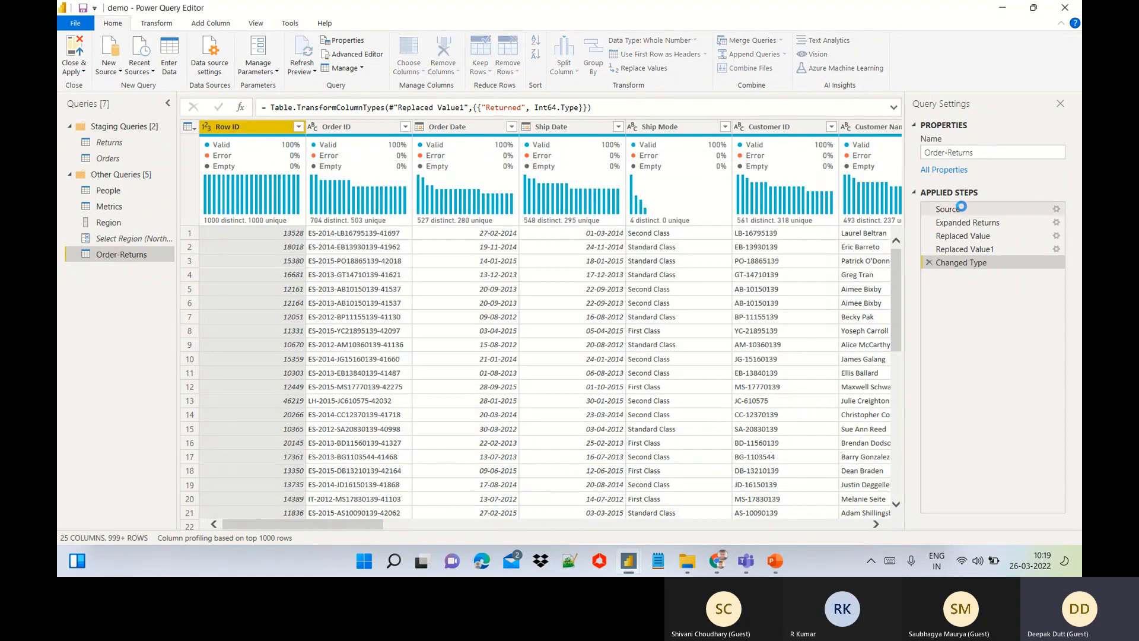
left_click(1057, 210)
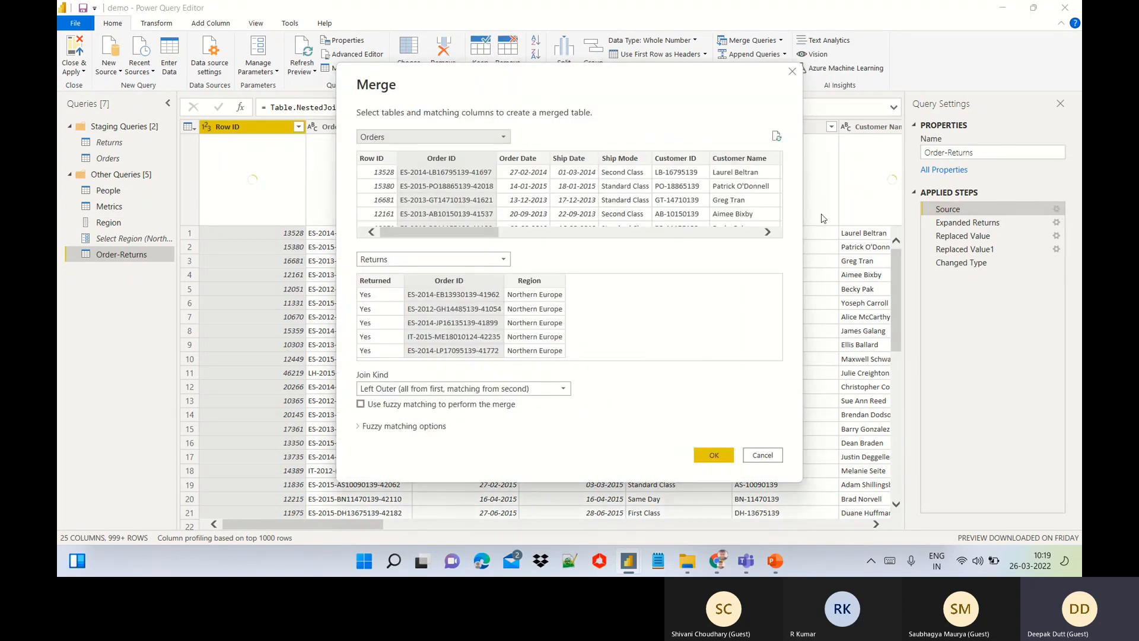
left_click(793, 71)
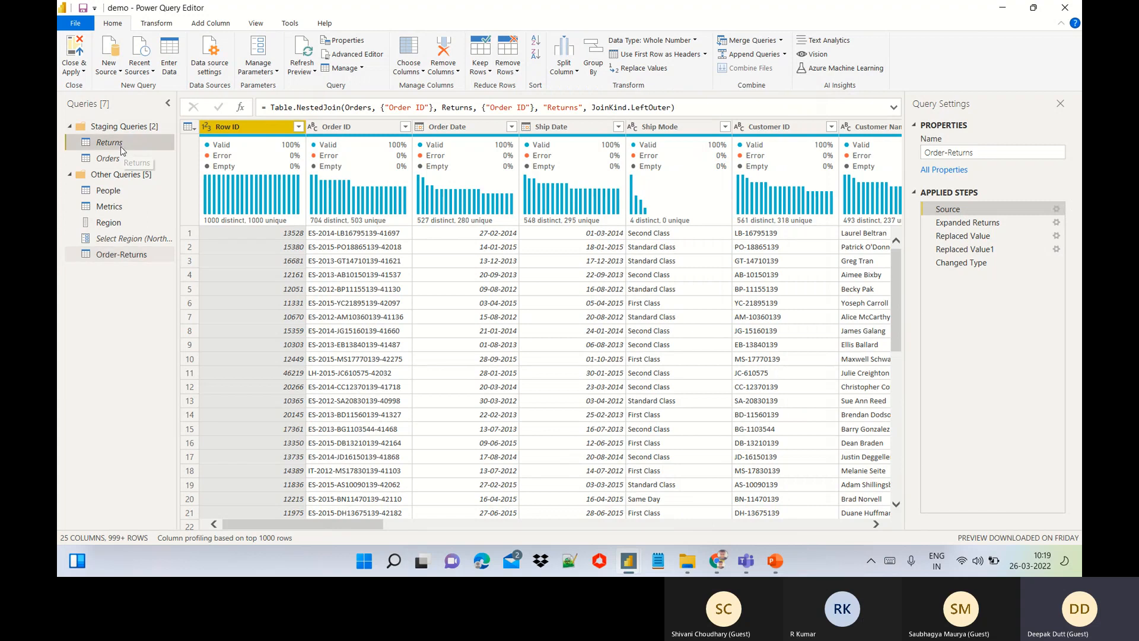
Step: Inspect the Excel workbook file path in the Source step settings of the Returns and Orders queries, leaving both unchanged
left_click(110, 142)
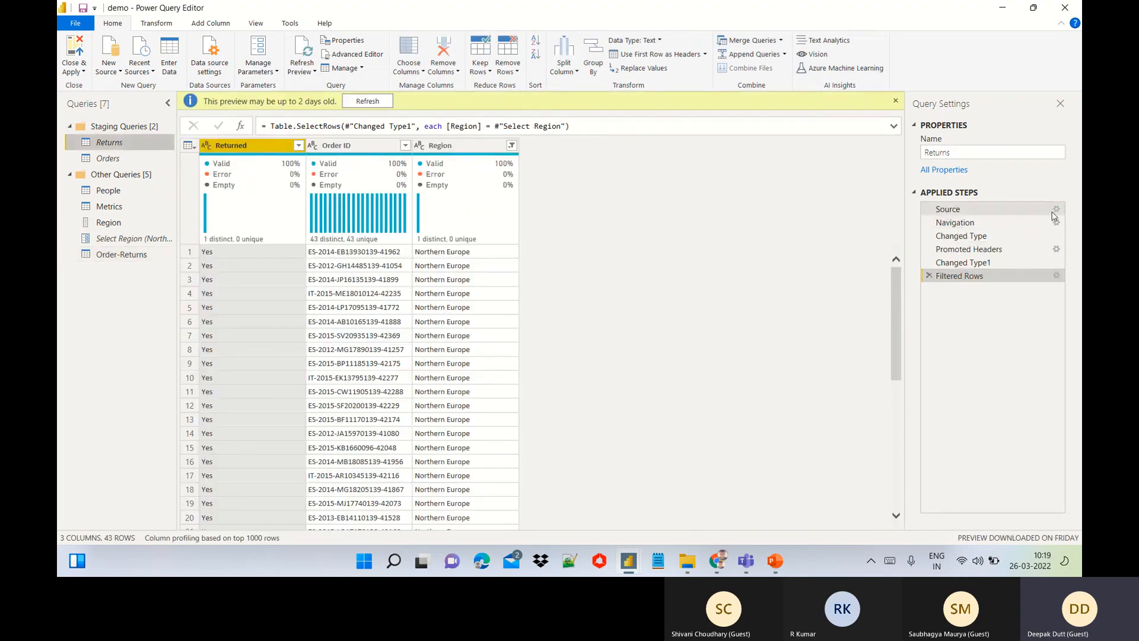
left_click(1056, 211)
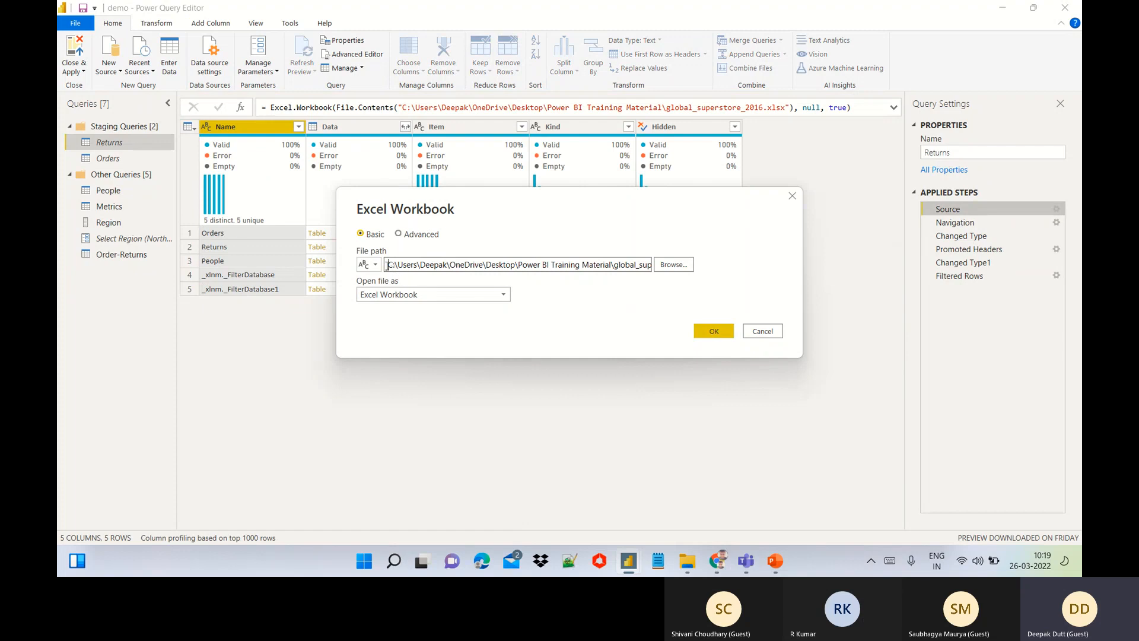
left_click_drag(386, 265, 687, 287)
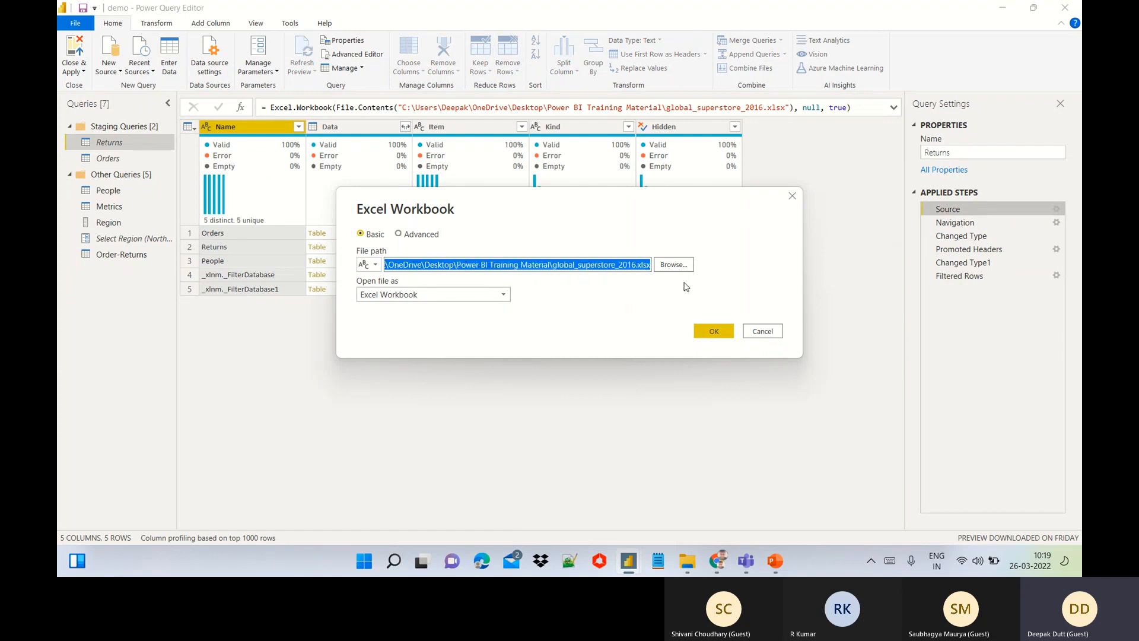
left_click(766, 331)
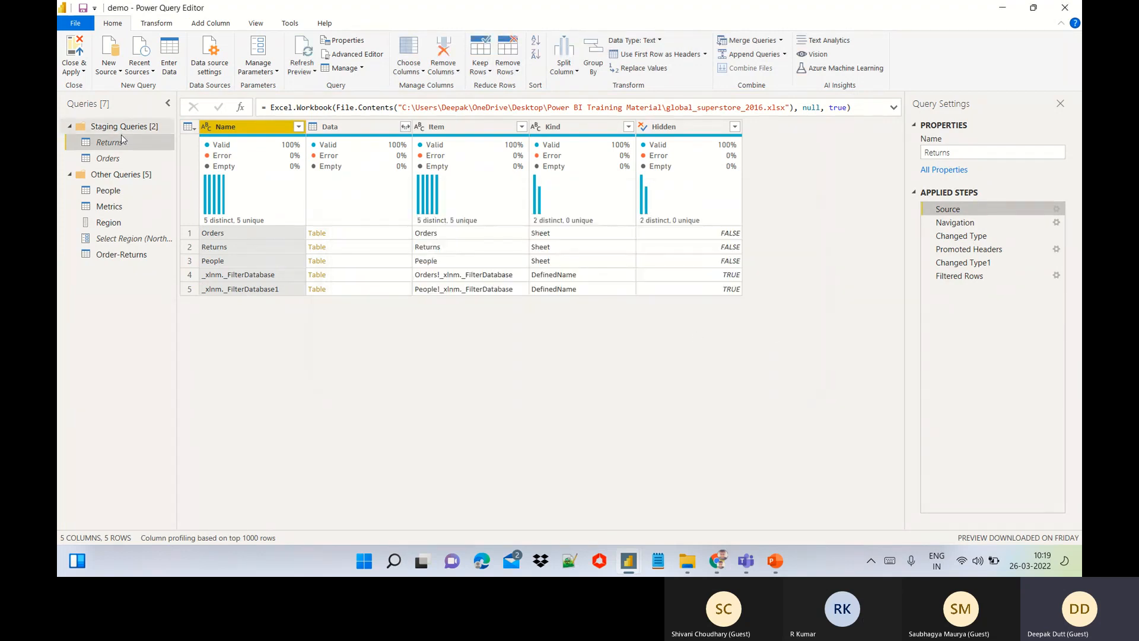
left_click(109, 161)
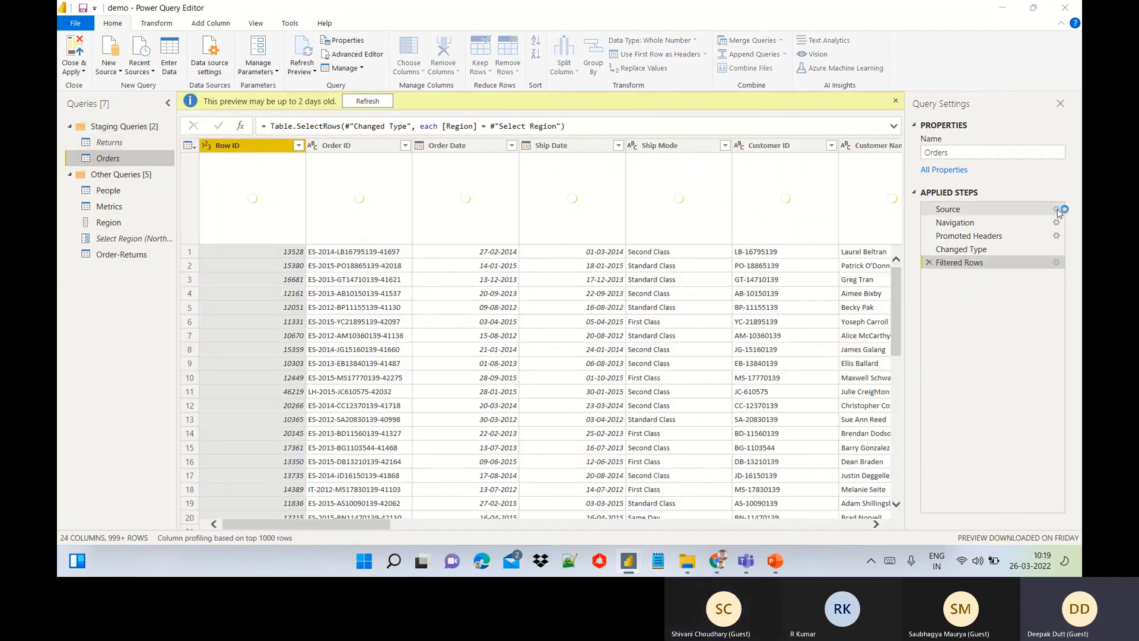
left_click(1057, 210)
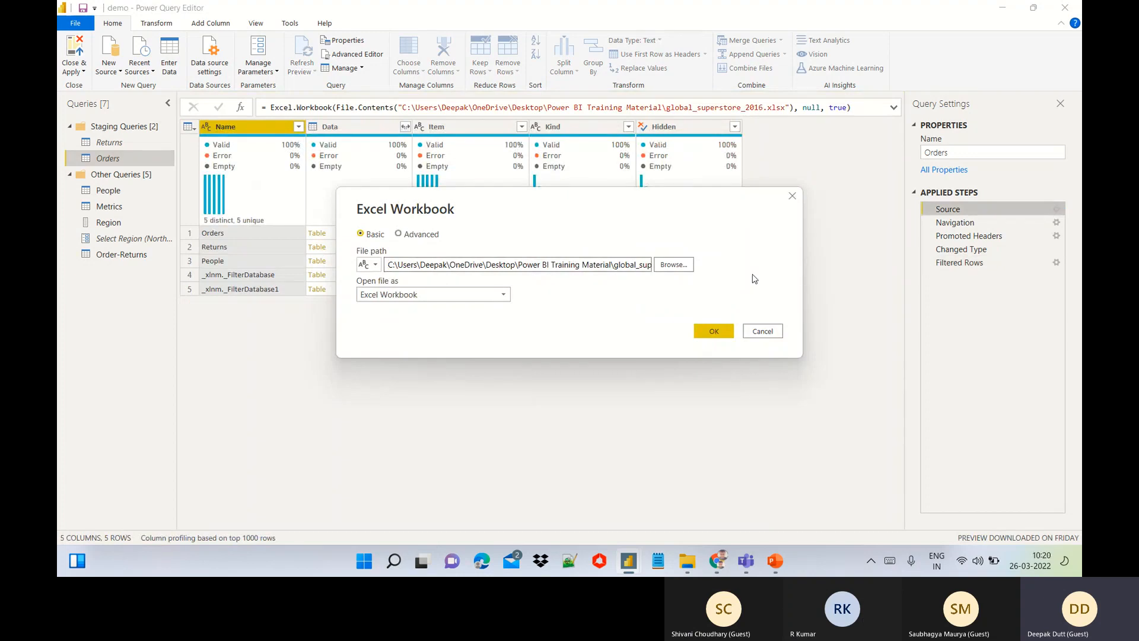
left_click(763, 331)
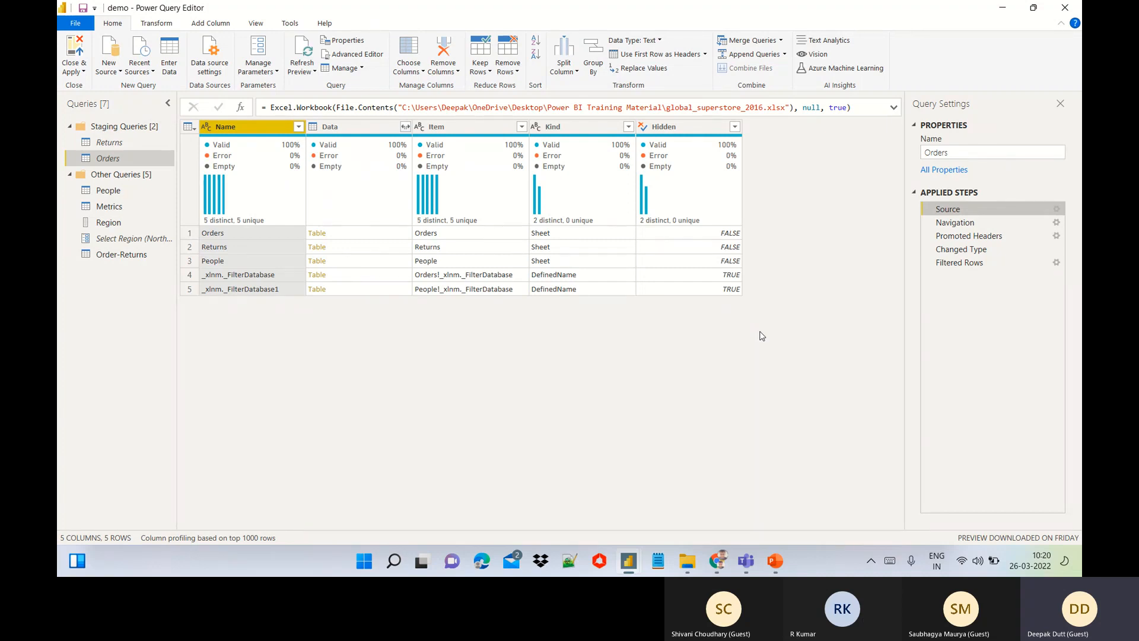
Step: Review the Orders query's full code in the Advanced Editor without editing it, and display the Query Dependencies diagram
left_click(217, 26)
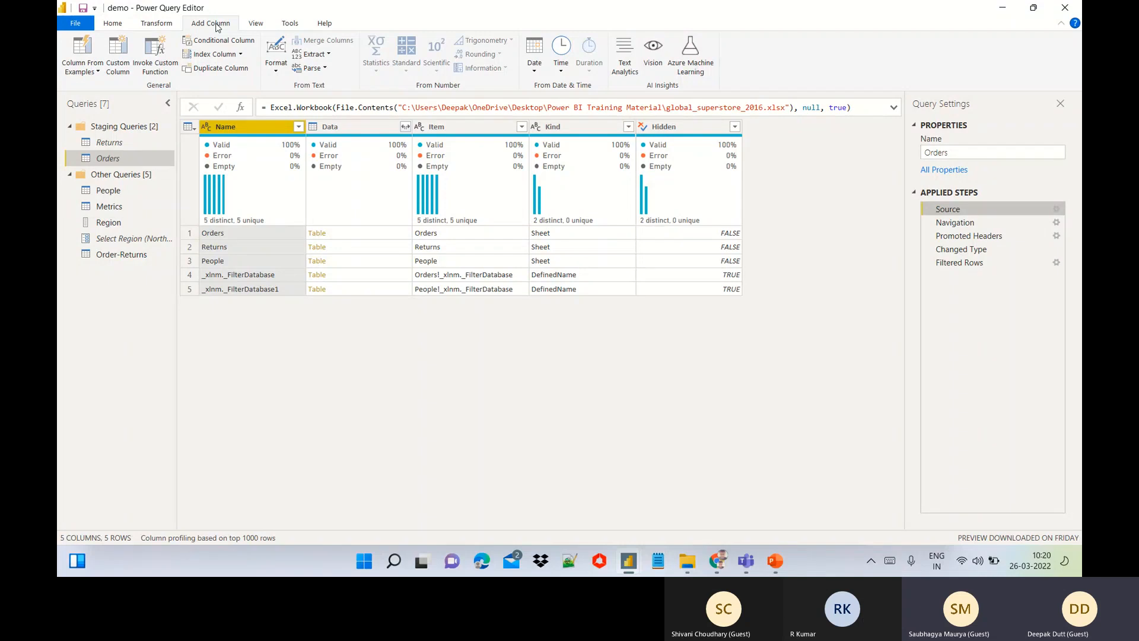
left_click(250, 29)
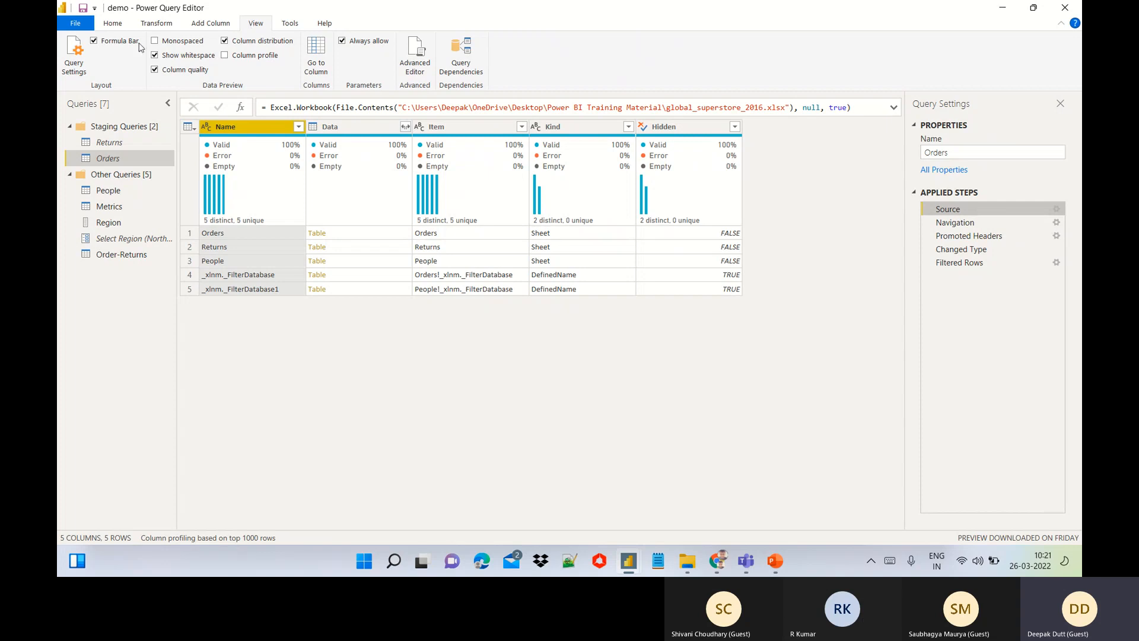
left_click(418, 47)
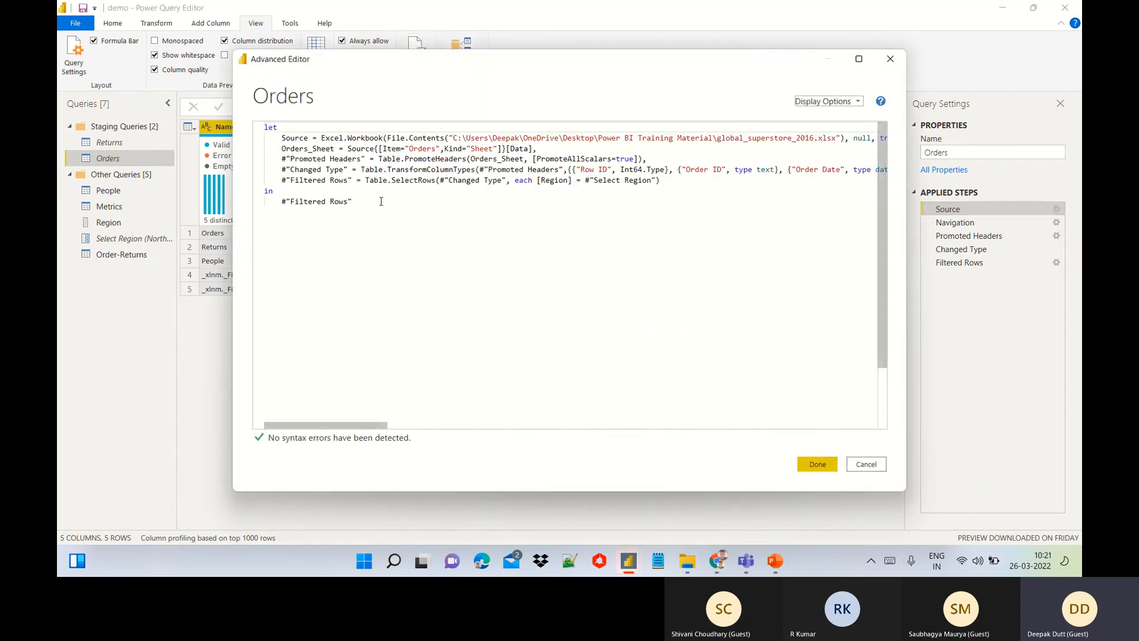
left_click_drag(372, 203, 264, 126)
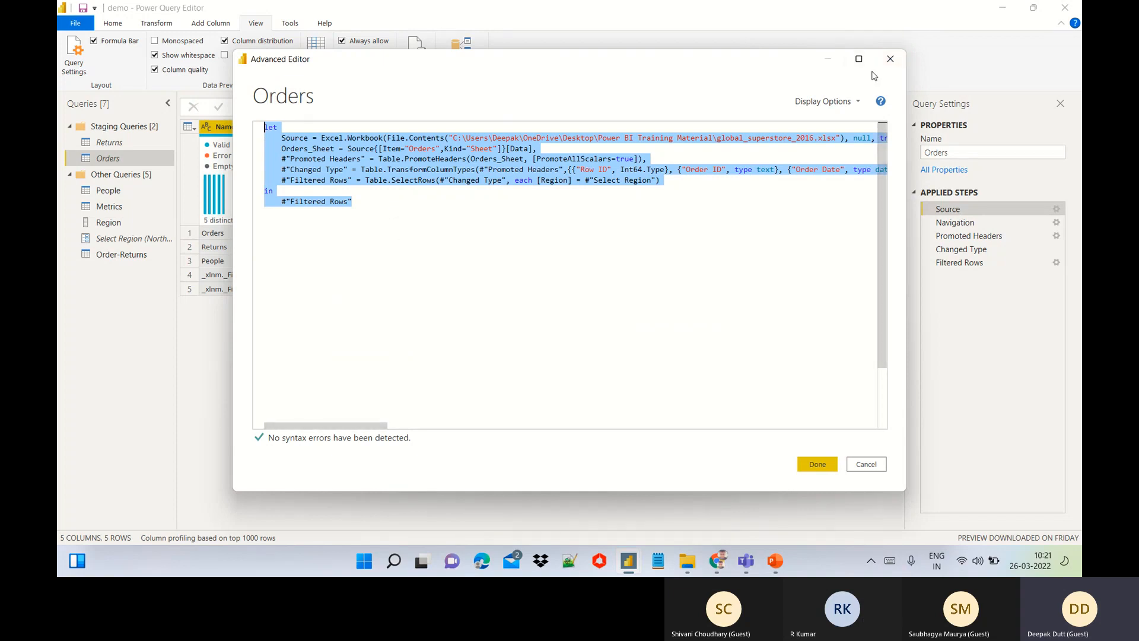
left_click(894, 63)
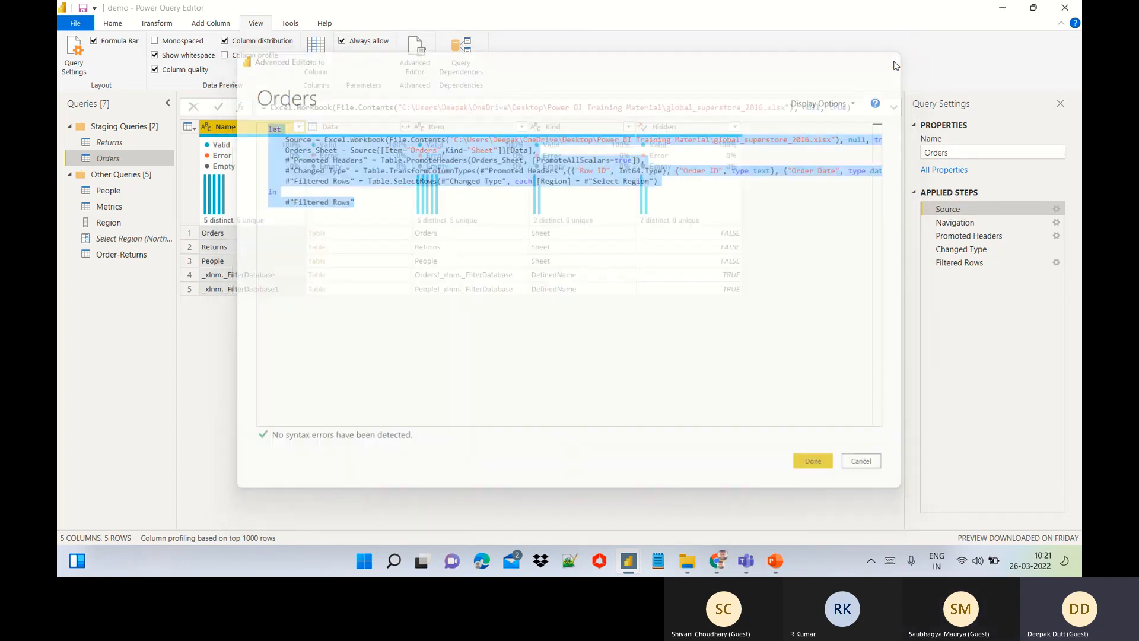
left_click(460, 61)
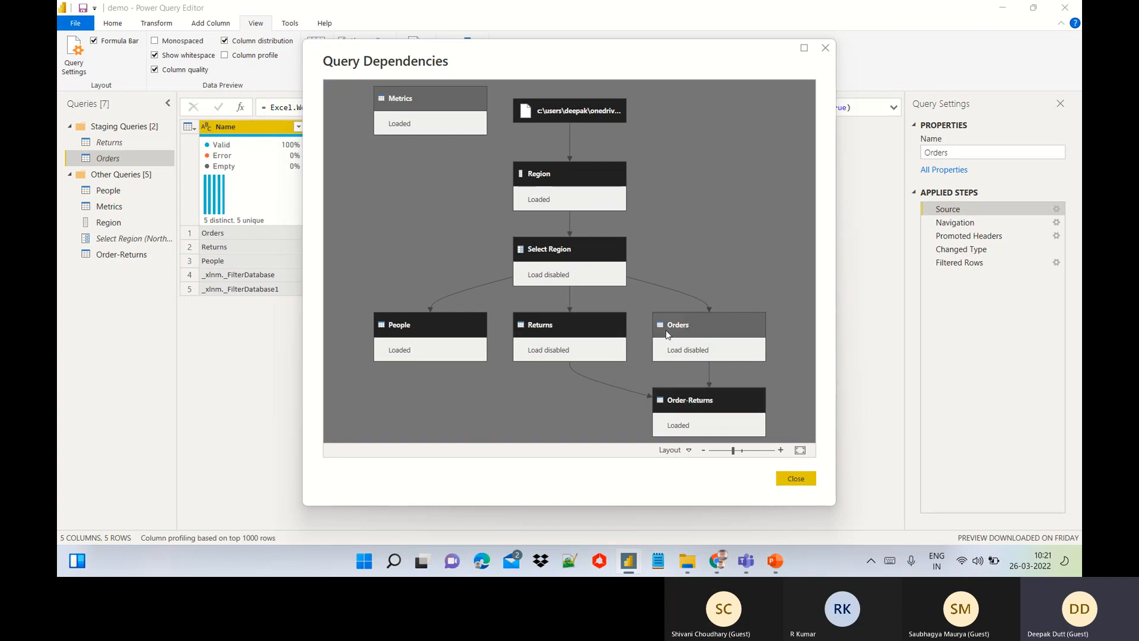
Step: Trace the upstream dependencies of Order-Returns in the Query Dependencies diagram, examine its layout options, and close the diagram
left_click(697, 409)
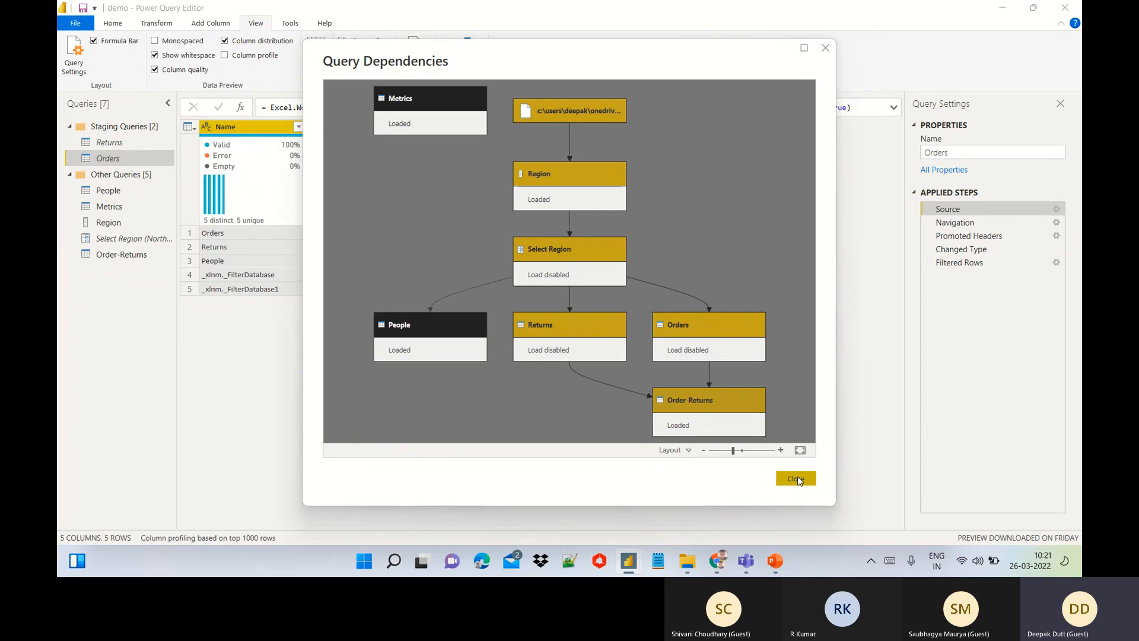
left_click(689, 451)
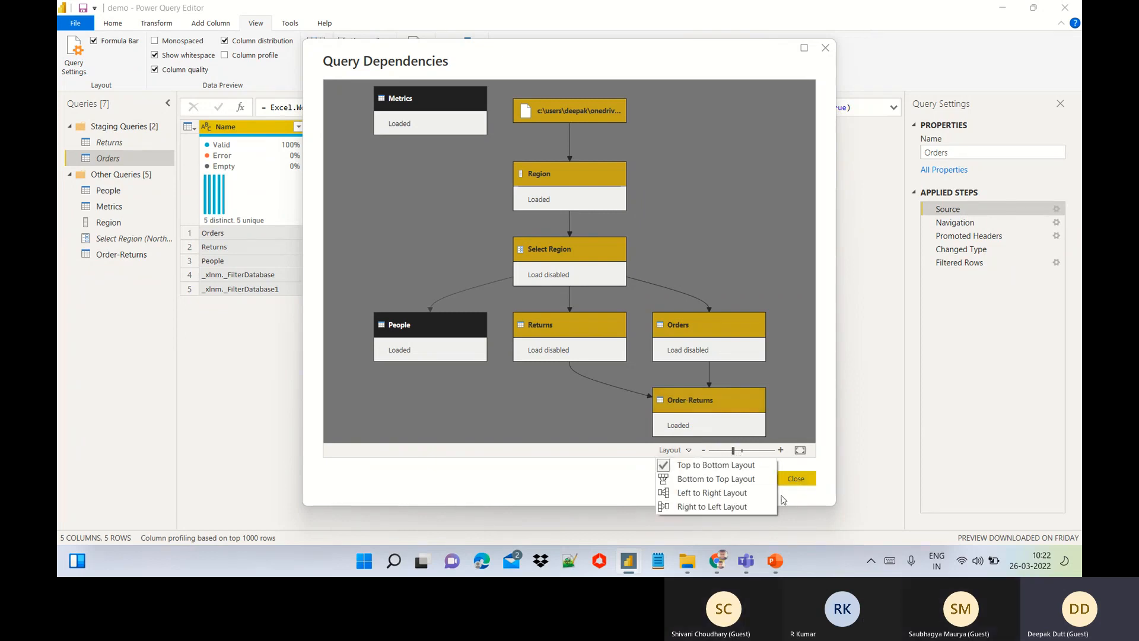
left_click(797, 479)
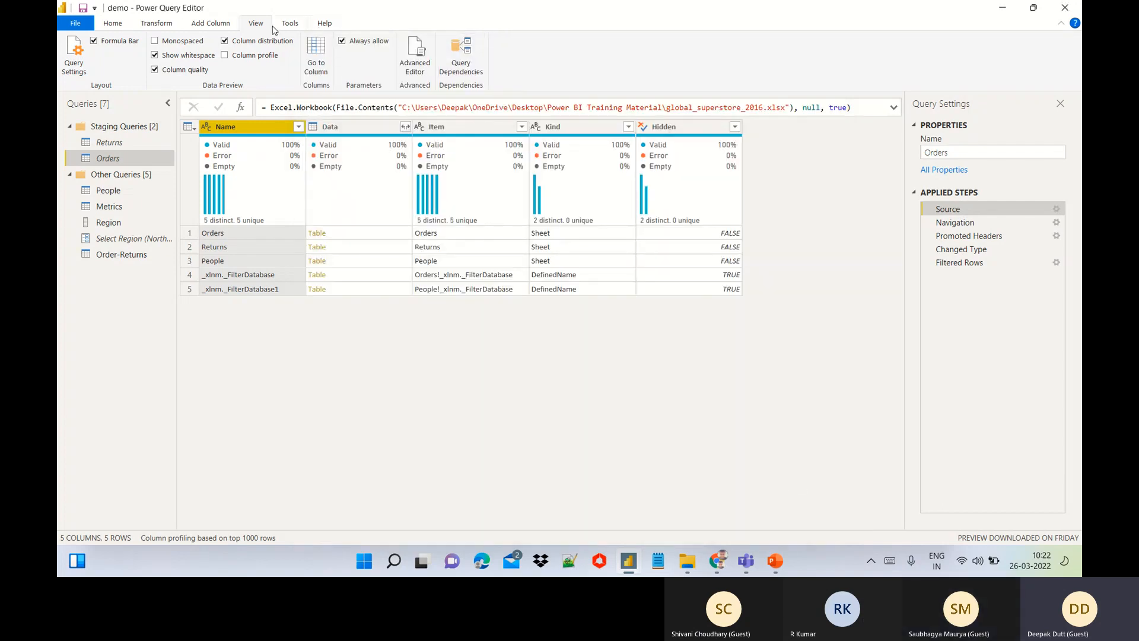
Step: Look over the query diagnostics tools and the help and community resources, and return to the home commands
left_click(291, 27)
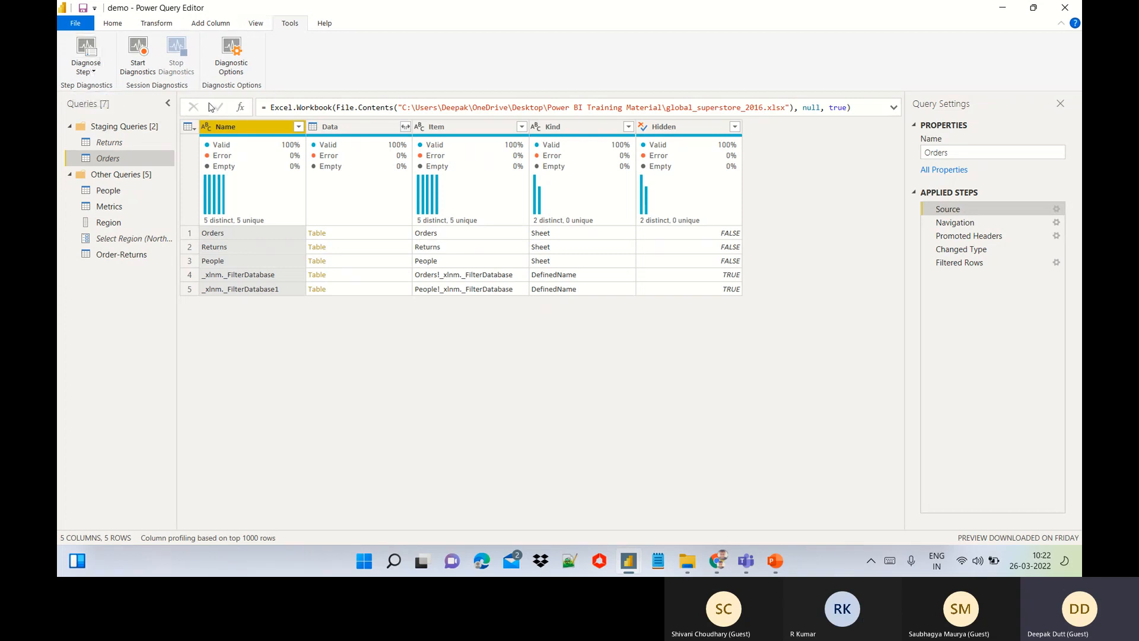
left_click(324, 26)
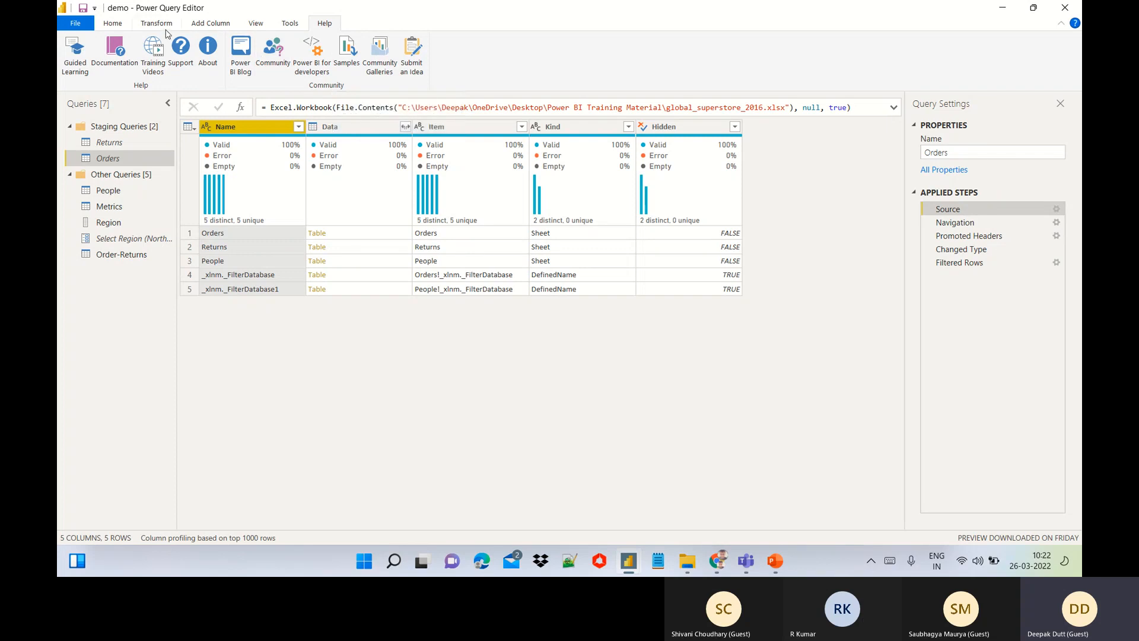
left_click(112, 27)
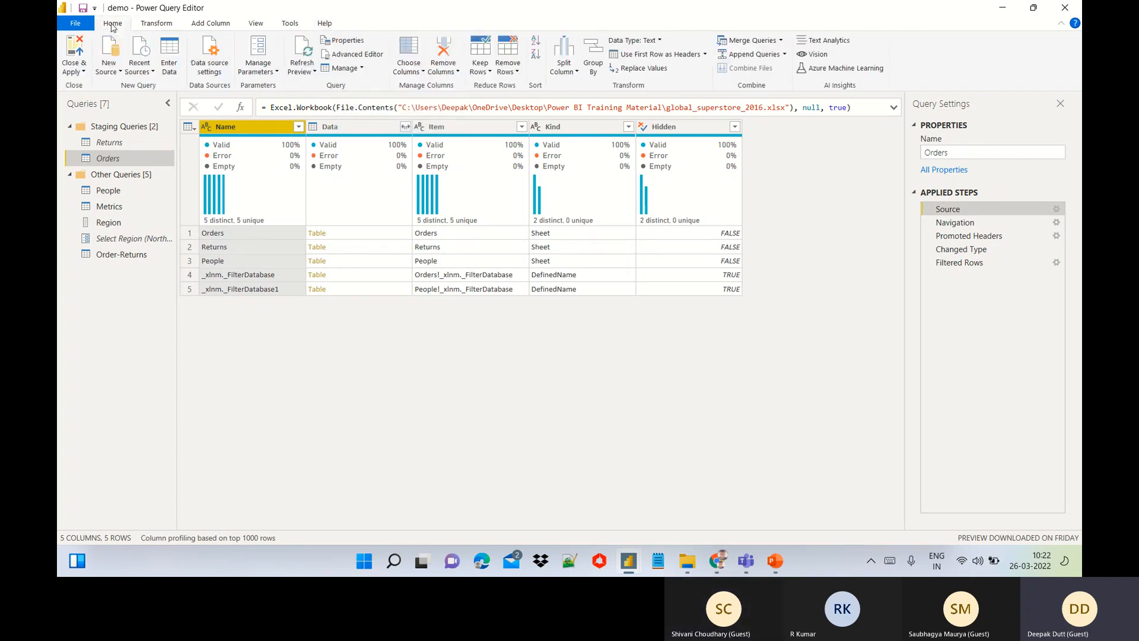
Step: Close Power Query Editor with the query changes applied, and switch to the Microsoft Teams meeting window
left_click(78, 27)
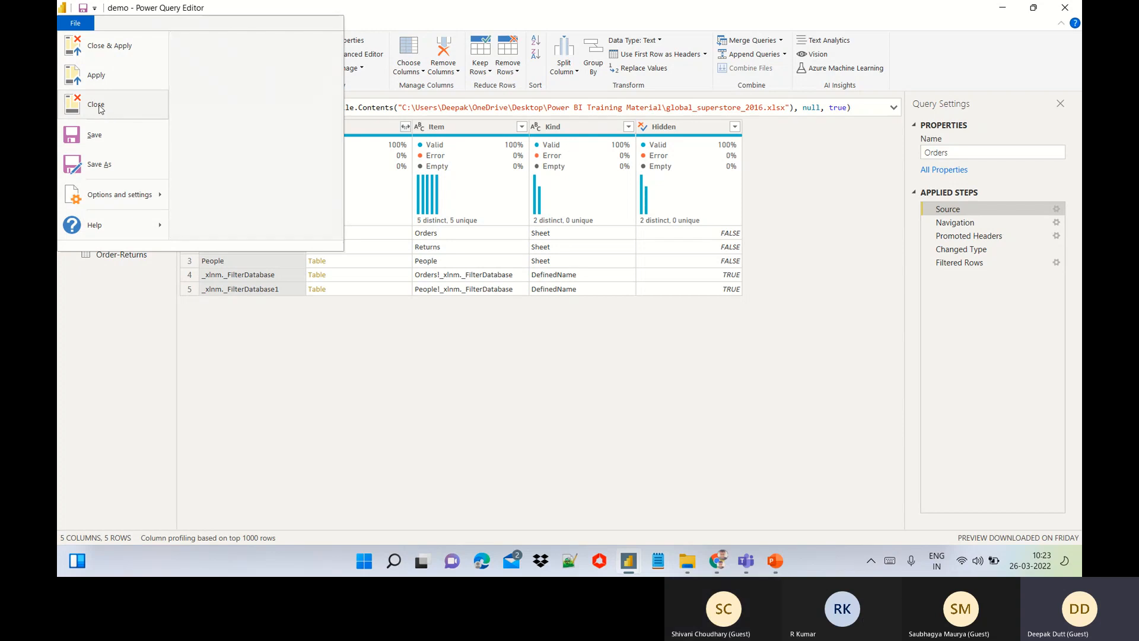
left_click(100, 57)
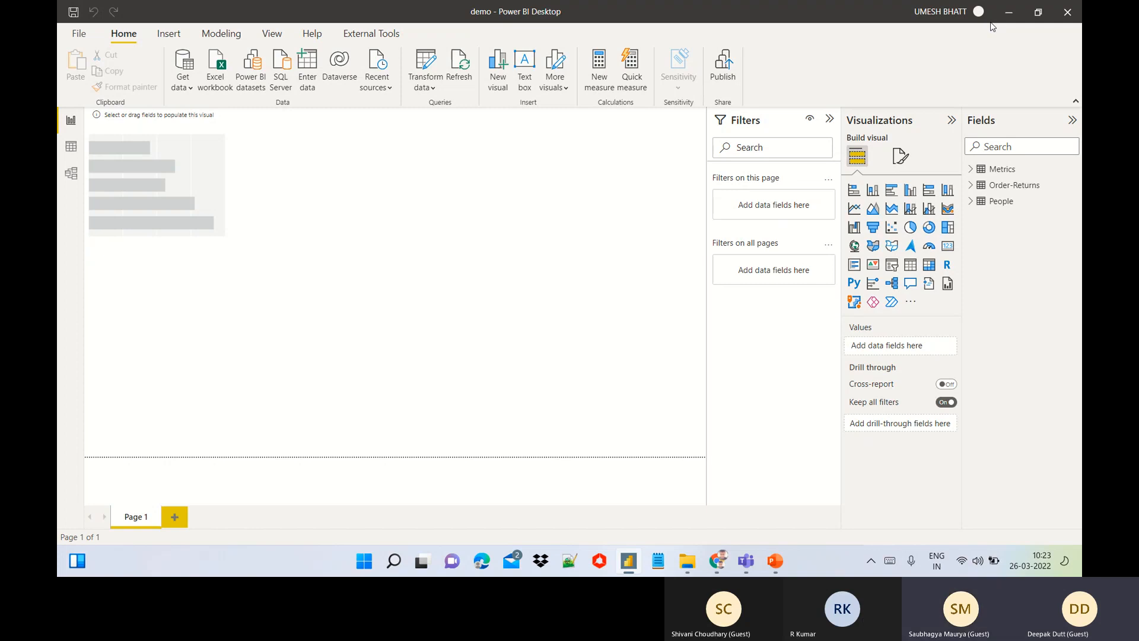
key("alt+Tab")
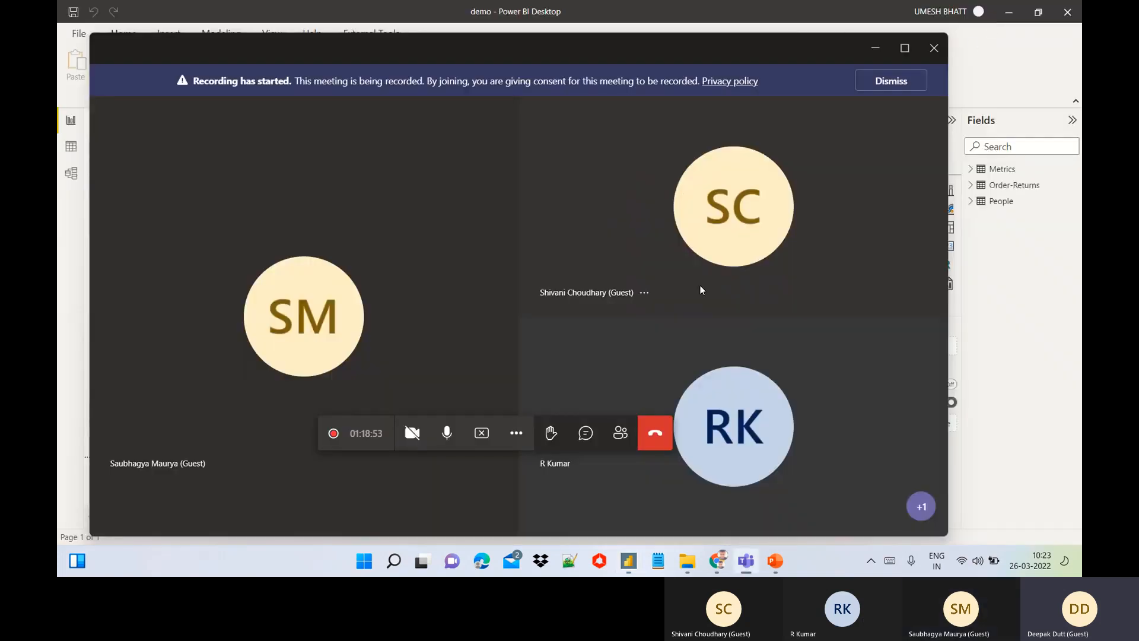